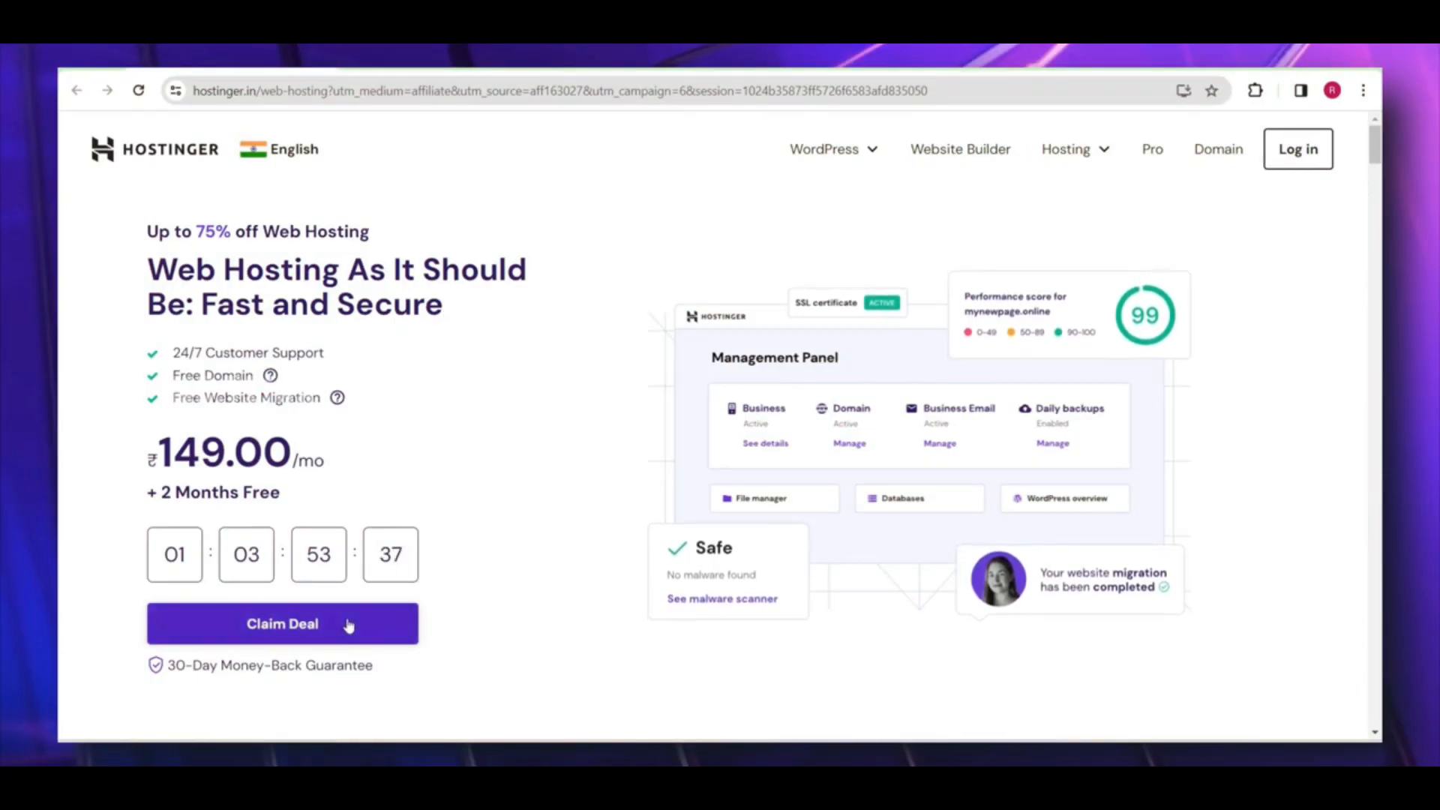
# Claim the web hosting deal, compare the plans' top features and add the Premium plan to the cart
pyautogui.click(440, 624)
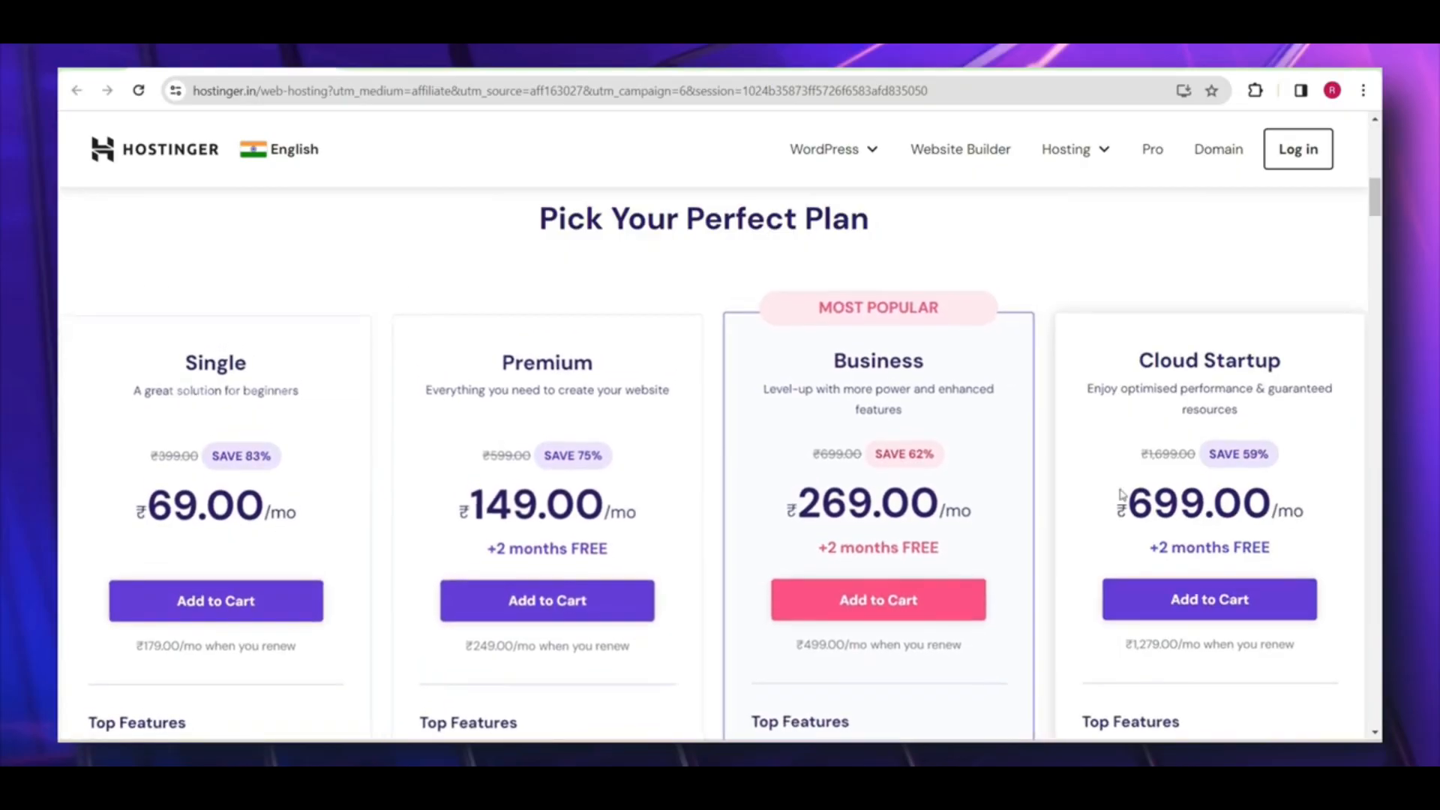
pyautogui.scroll(-5, 640, 443)
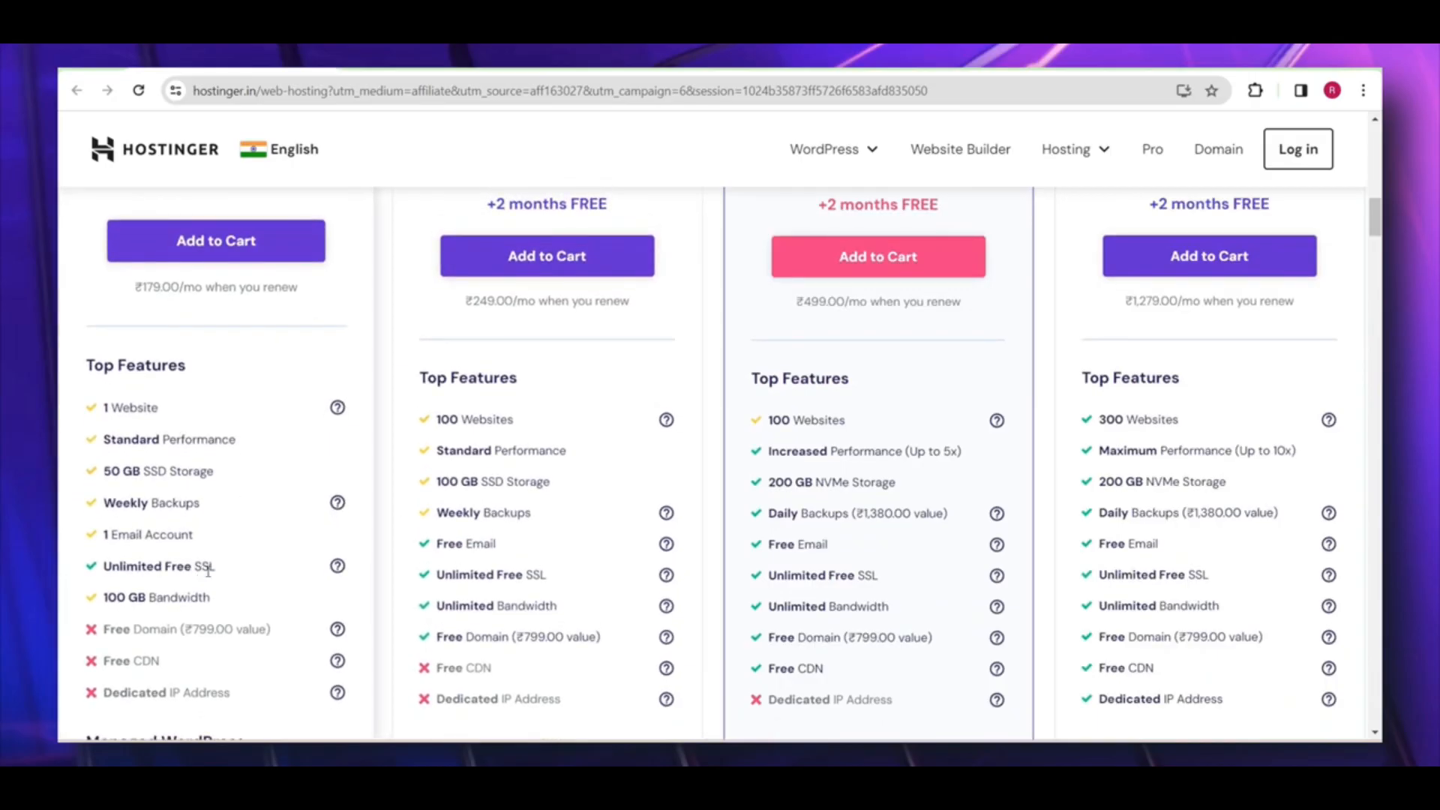
pyautogui.scroll(3, 588, 408)
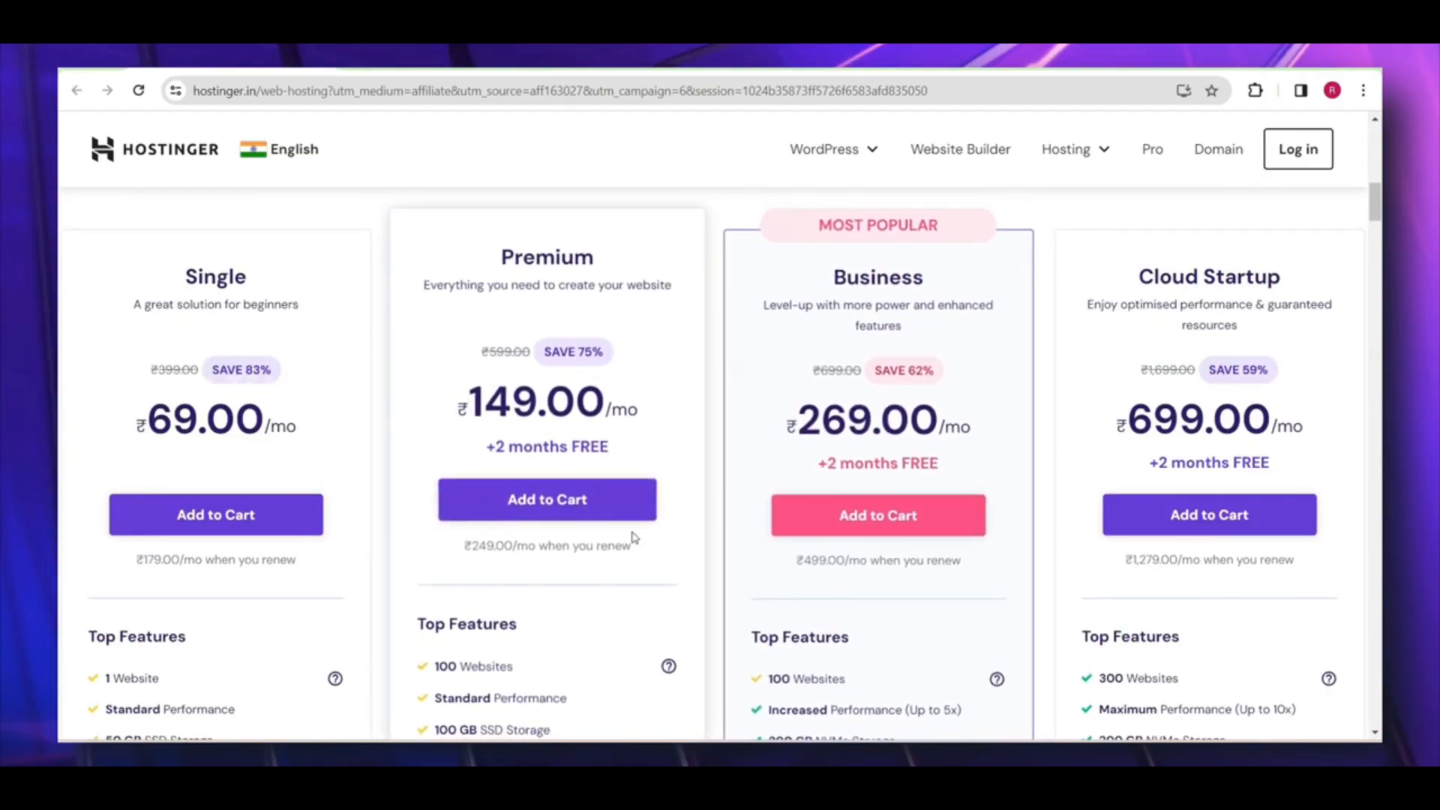
pyautogui.click(566, 501)
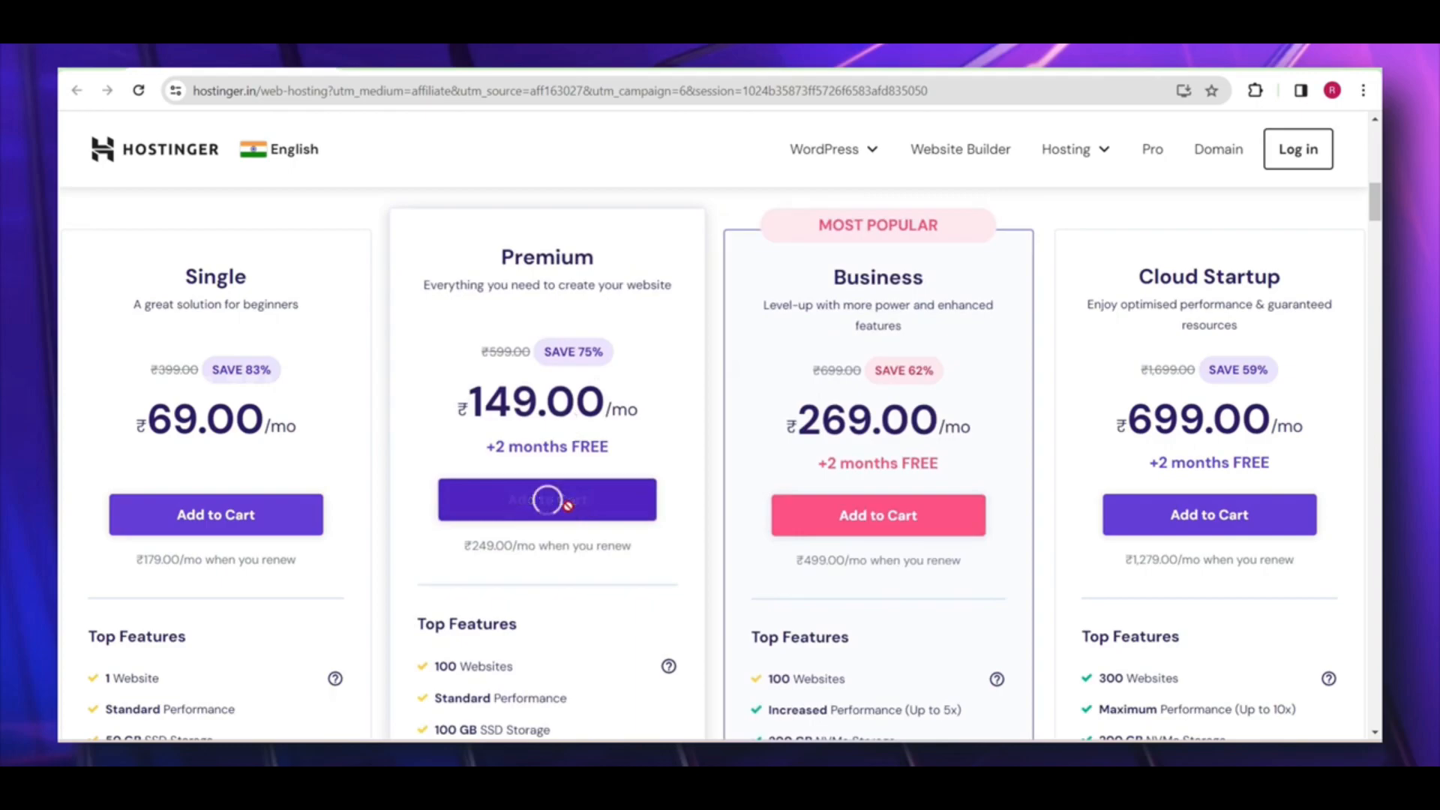
# Choose the 12-month billing period and highlight its free first-year domain offer
pyautogui.scroll(-4, 994, 220)
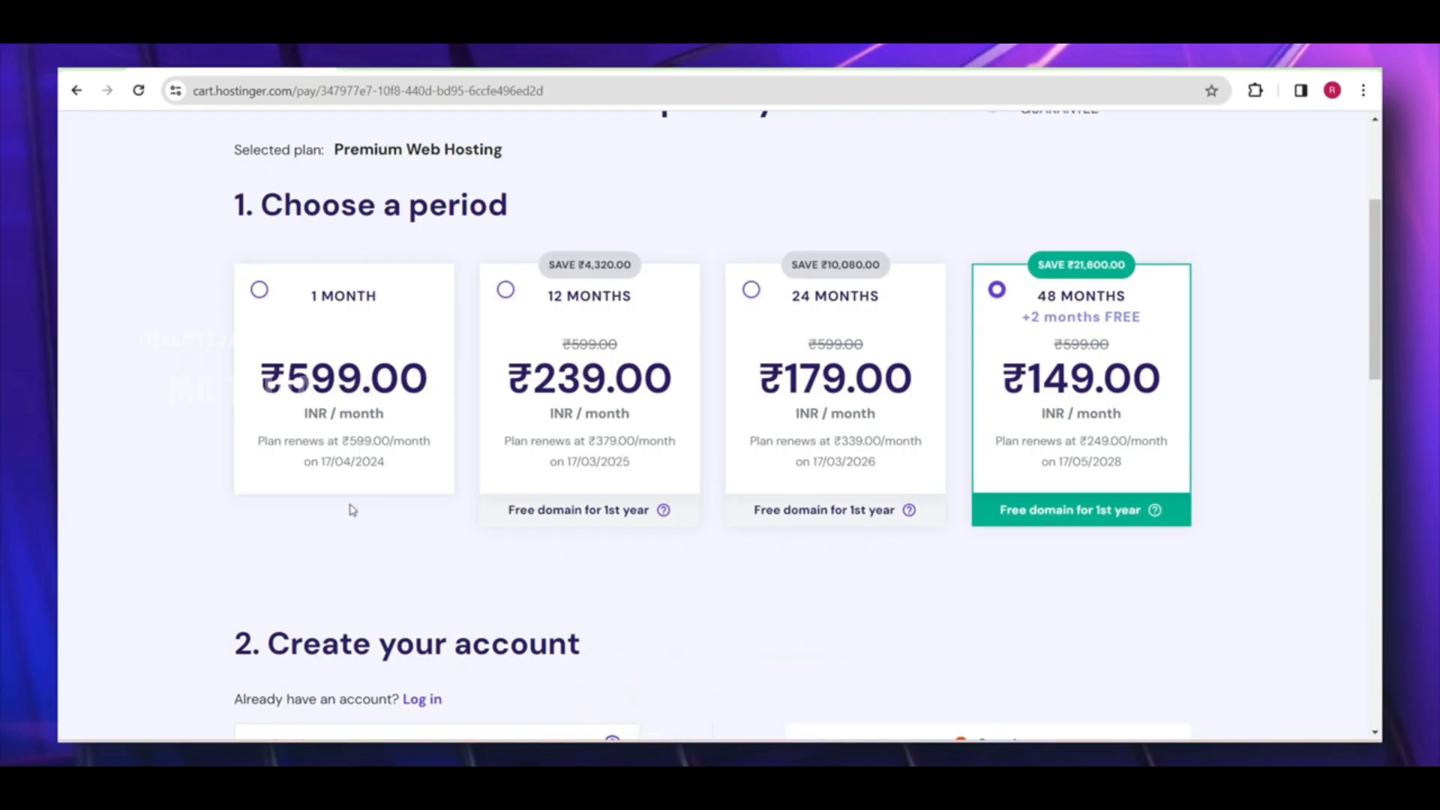
pyautogui.click(623, 375)
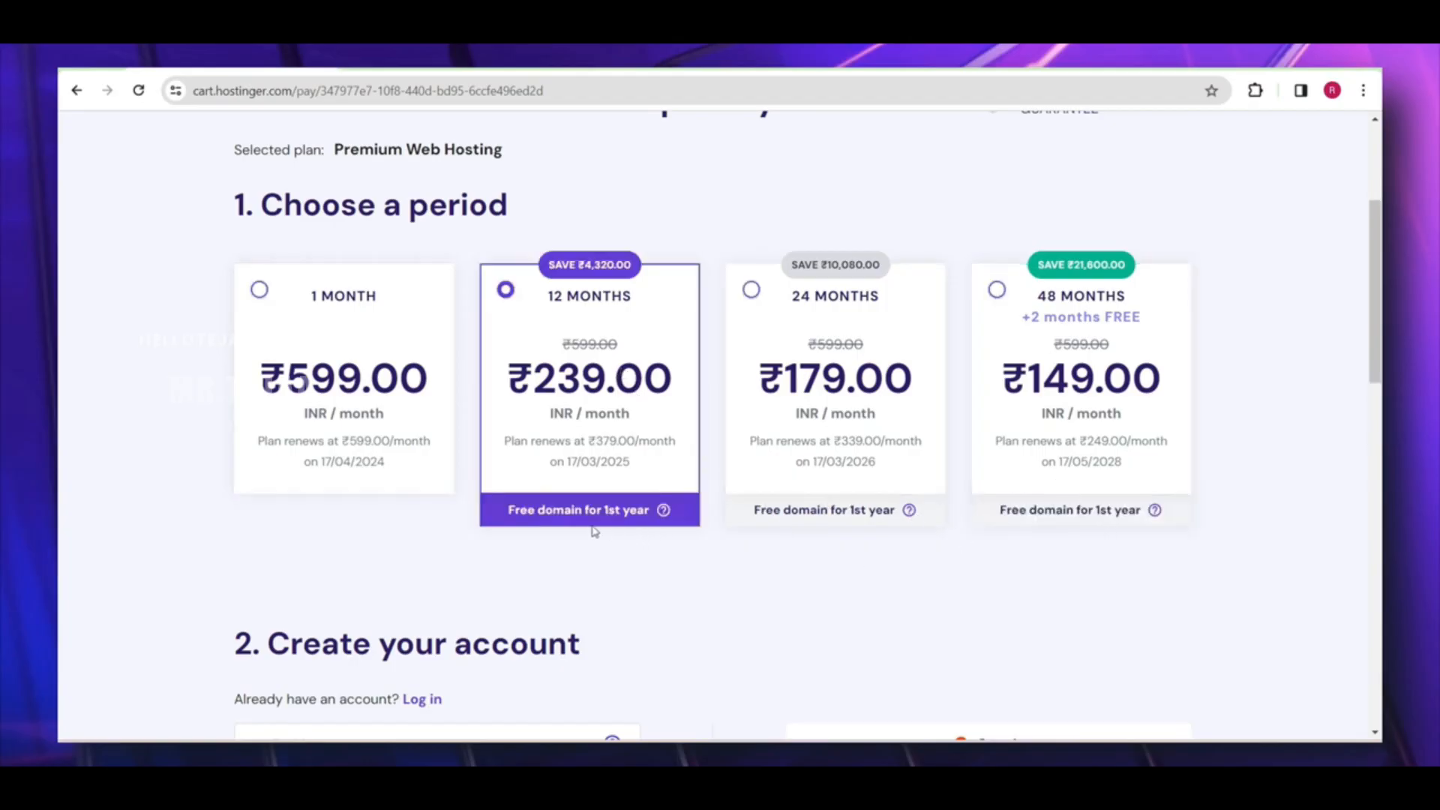
pyautogui.moveTo(507, 518); pyautogui.dragTo(681, 523)
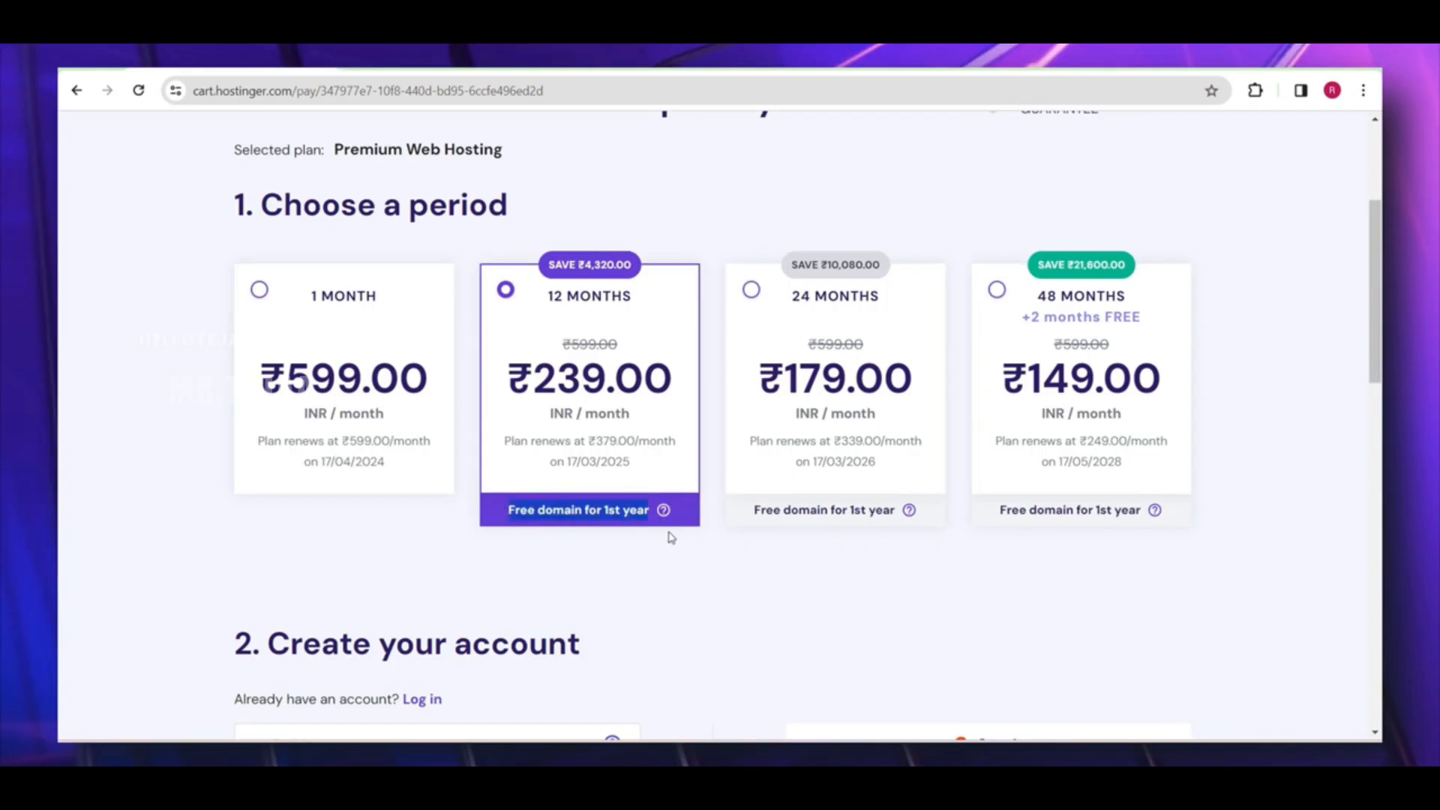
pyautogui.click(662, 444)
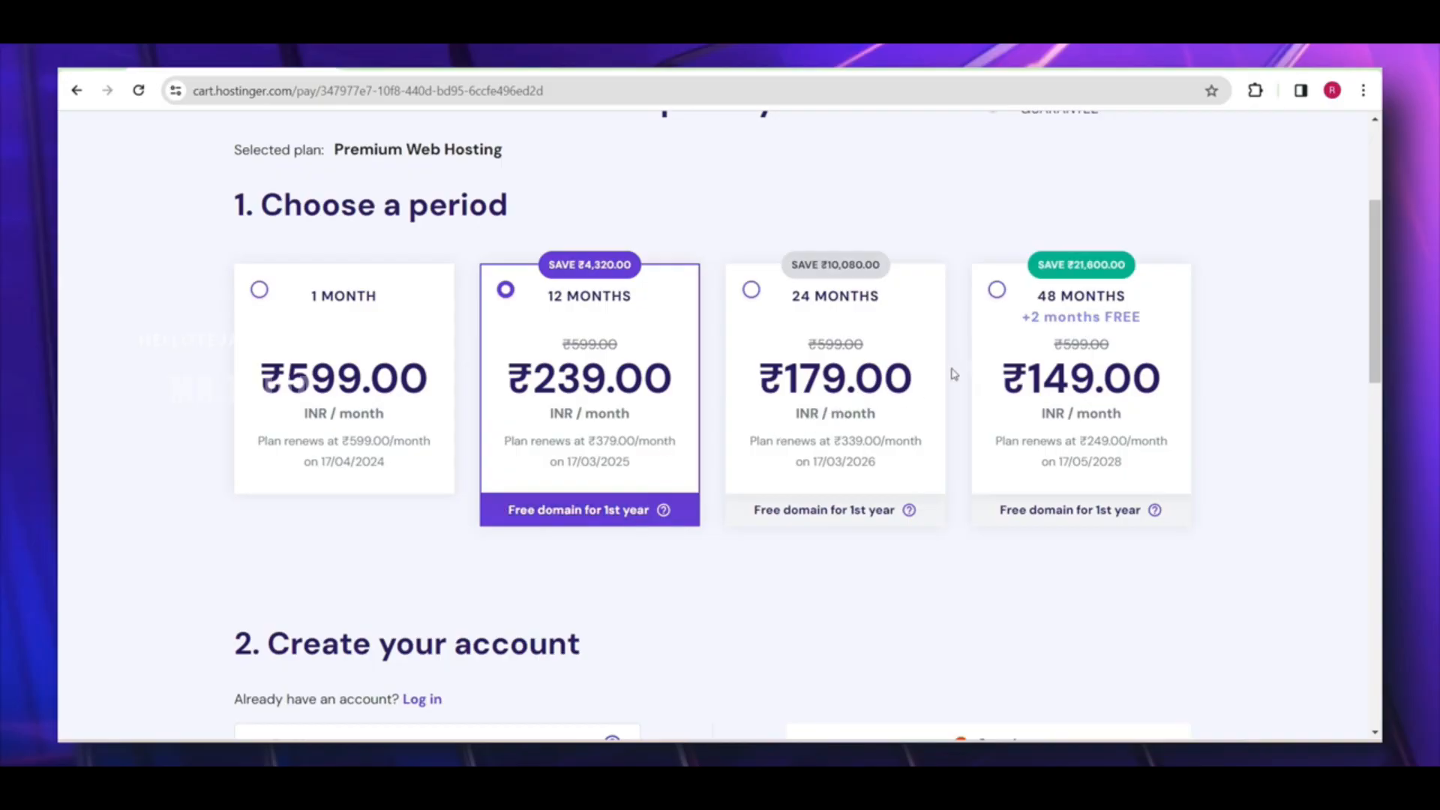
# Switch the billing period to 48 months and back to 12 months, and check the order total
pyautogui.click(1018, 348)
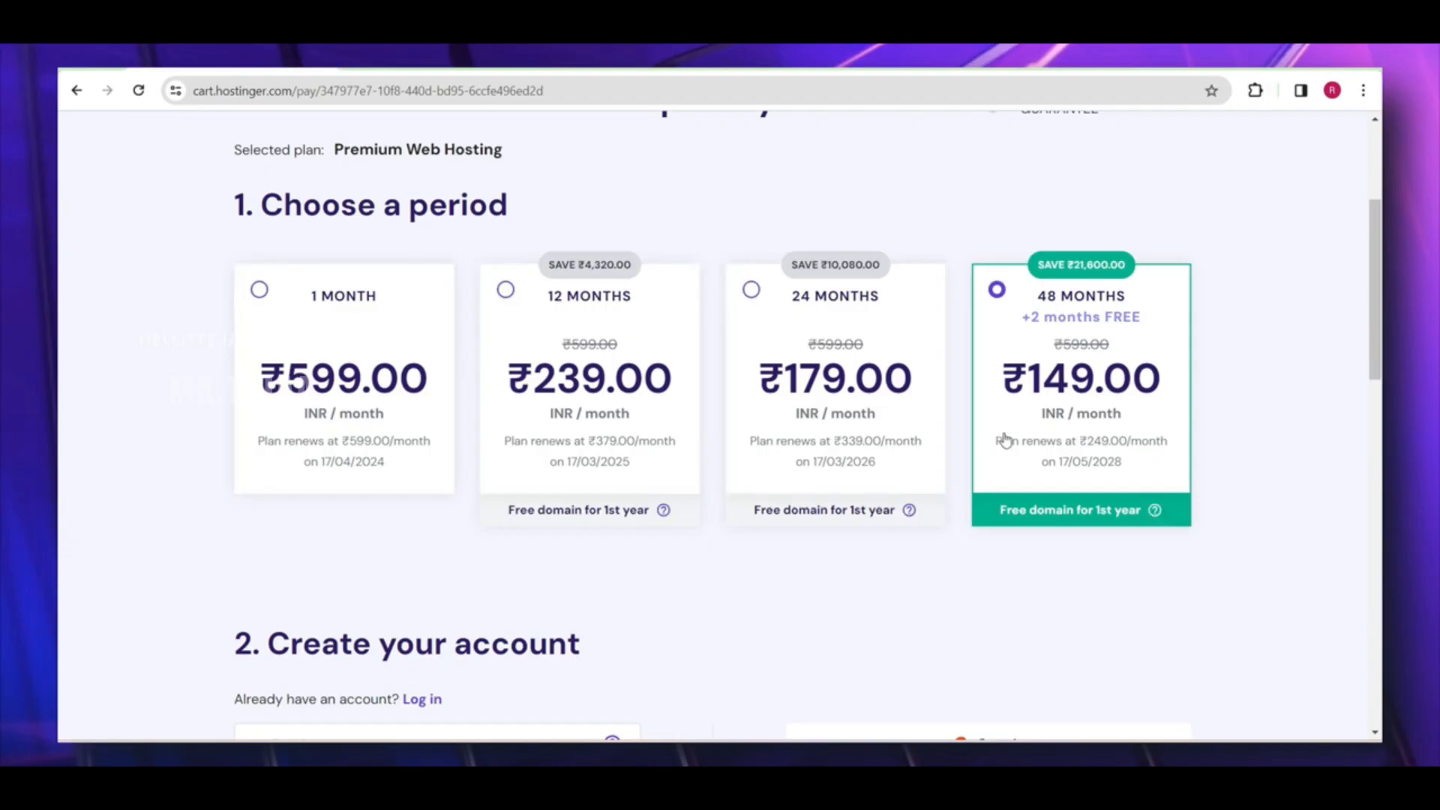
pyautogui.click(594, 429)
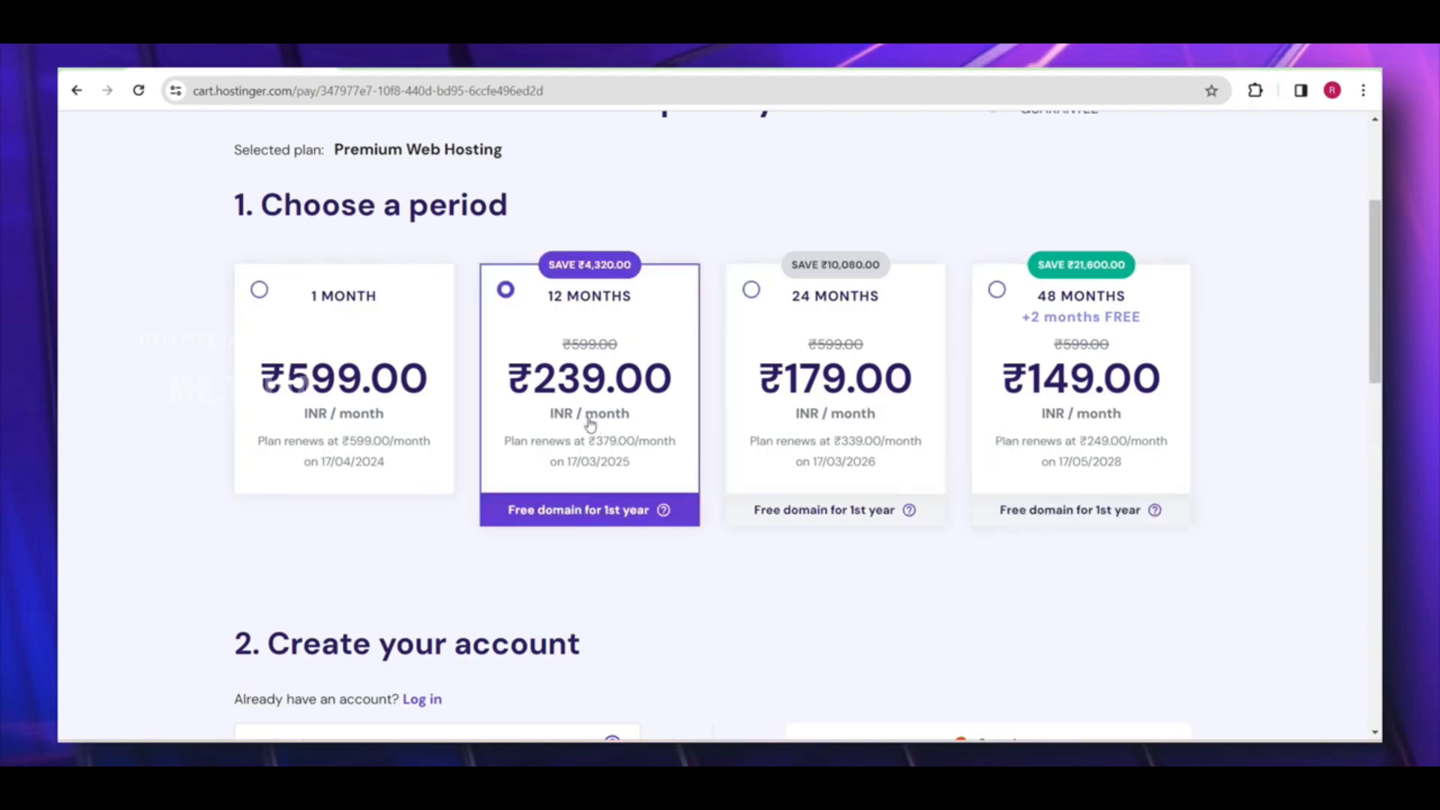
pyautogui.scroll(-10, 974, 453)
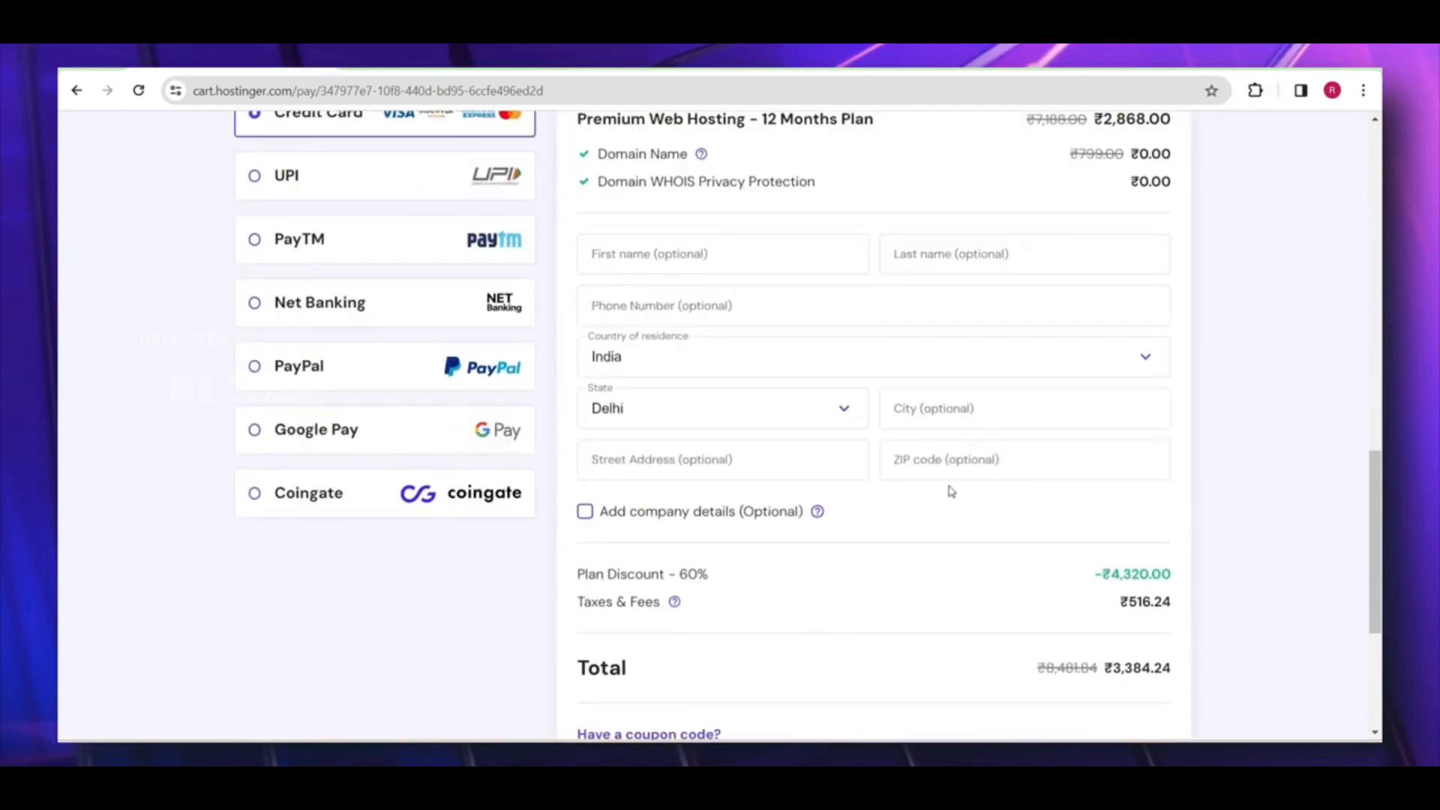
pyautogui.moveTo(1105, 673); pyautogui.dragTo(1167, 668)
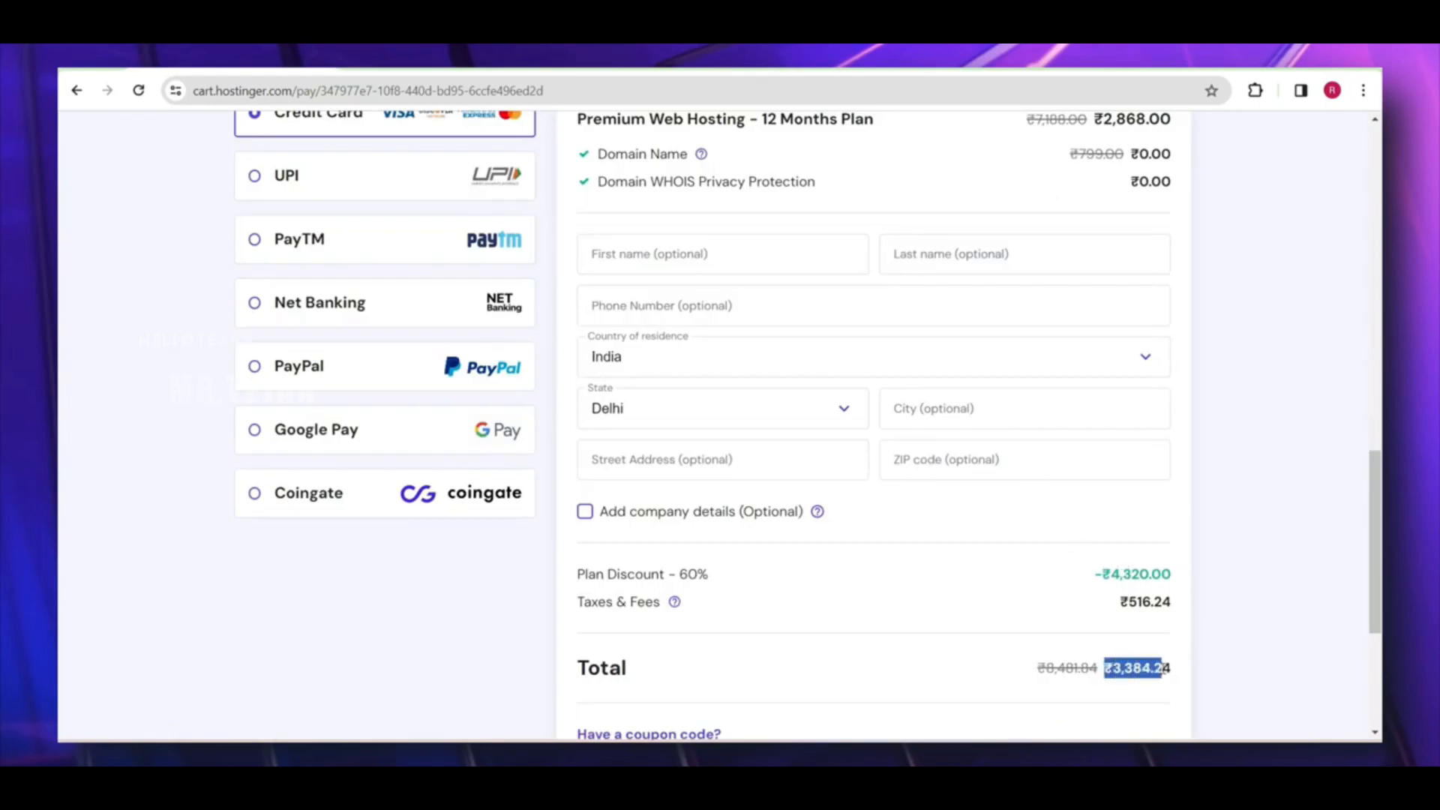
pyautogui.scroll(10, 1113, 509)
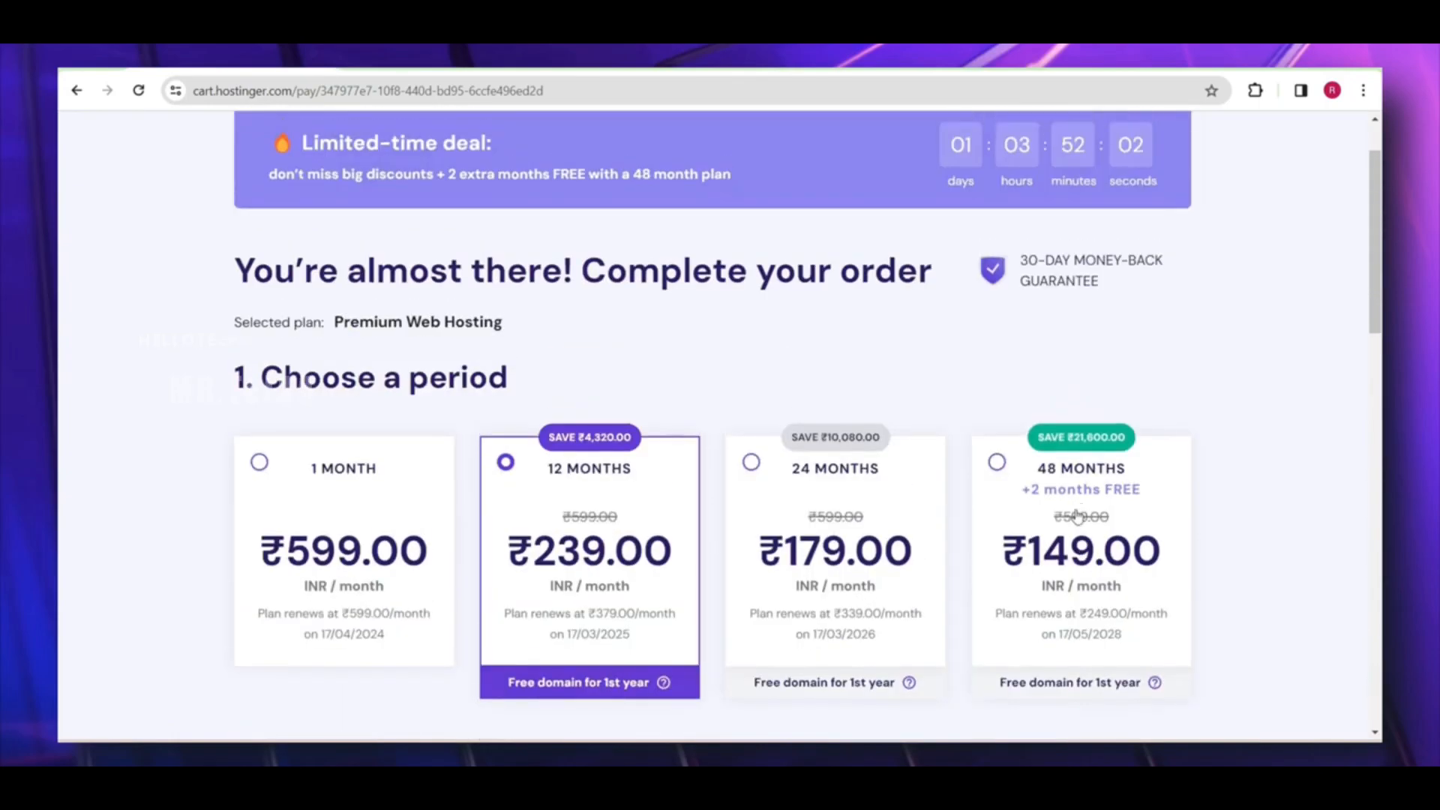
# Select the 48-month billing period and highlight the order total for that plan
pyautogui.click(1113, 509)
pyautogui.scroll(-10, 1113, 508)
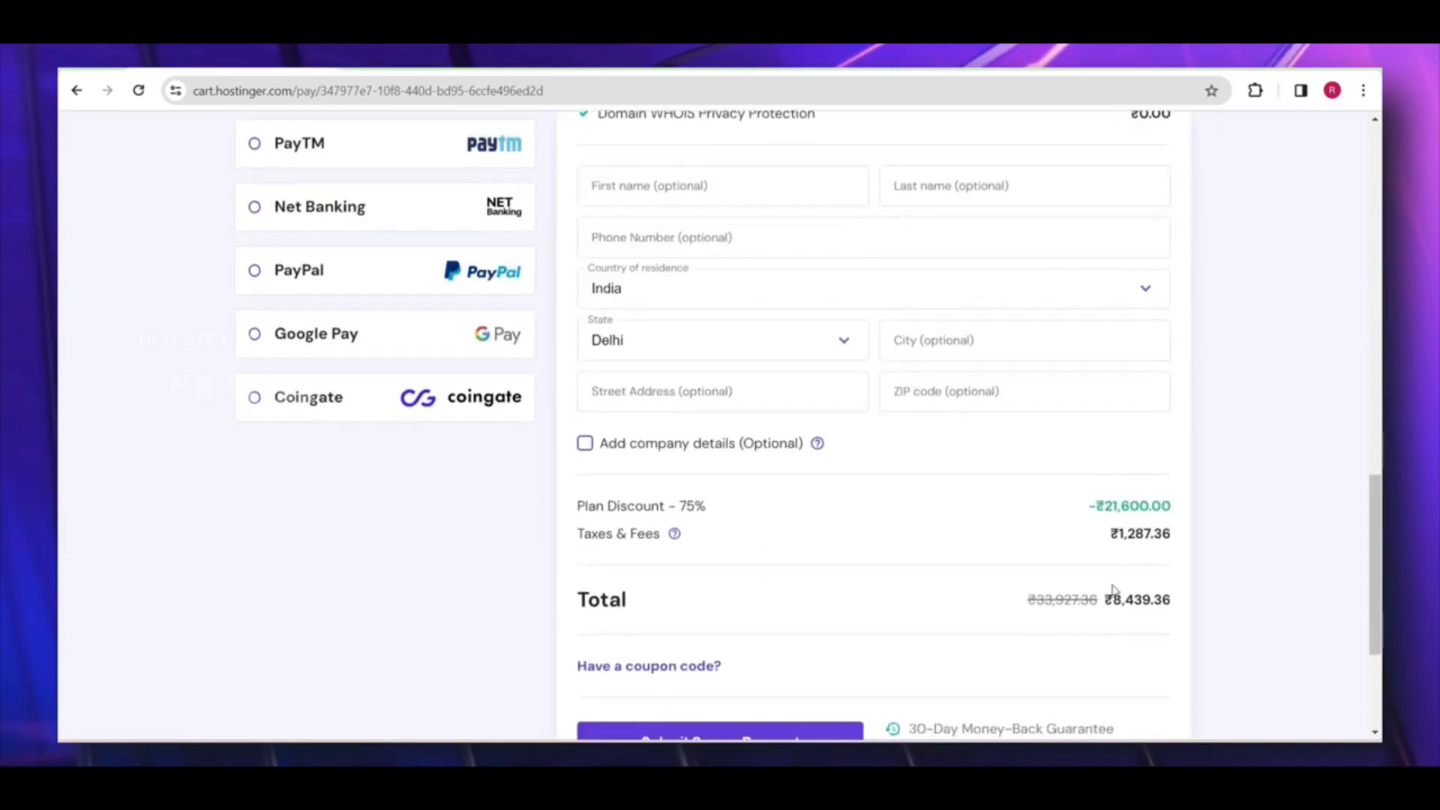
pyautogui.moveTo(1104, 601); pyautogui.dragTo(1189, 602)
pyautogui.click(1116, 616)
# Apply the coupon code HELLOTEJAA to the order
pyautogui.scroll(5, 947, 604)
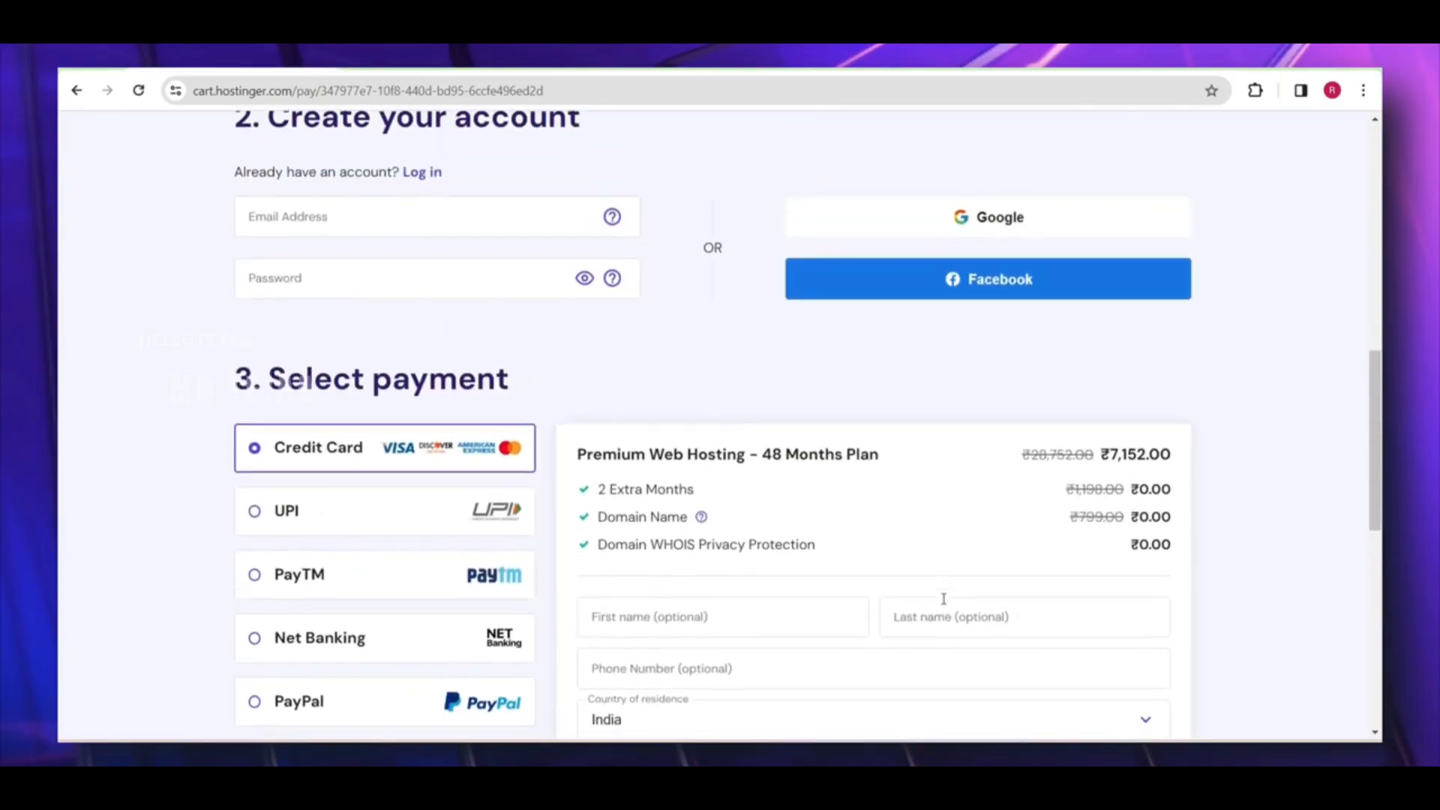
pyautogui.scroll(-6, 944, 598)
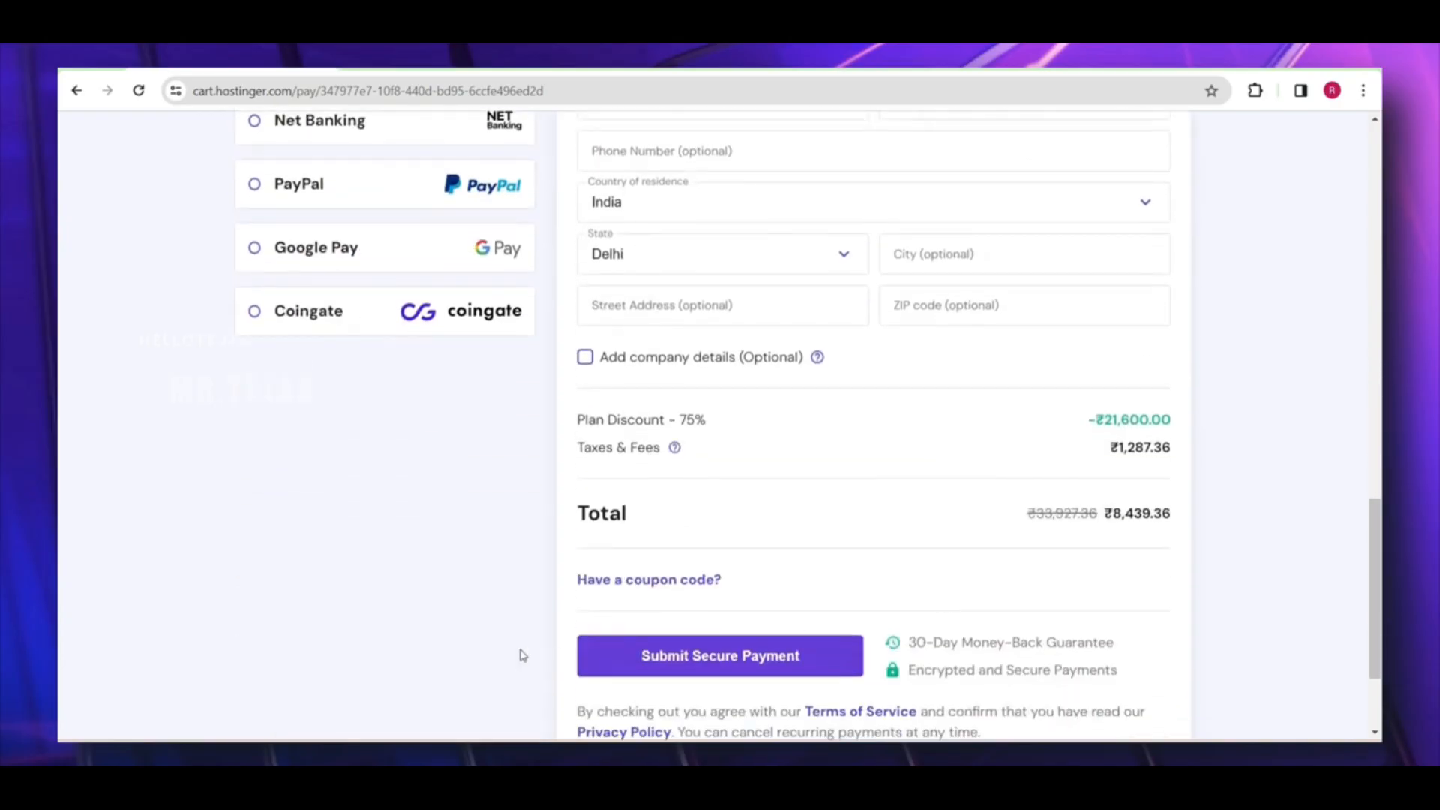
pyautogui.click(618, 583)
pyautogui.click(647, 629)
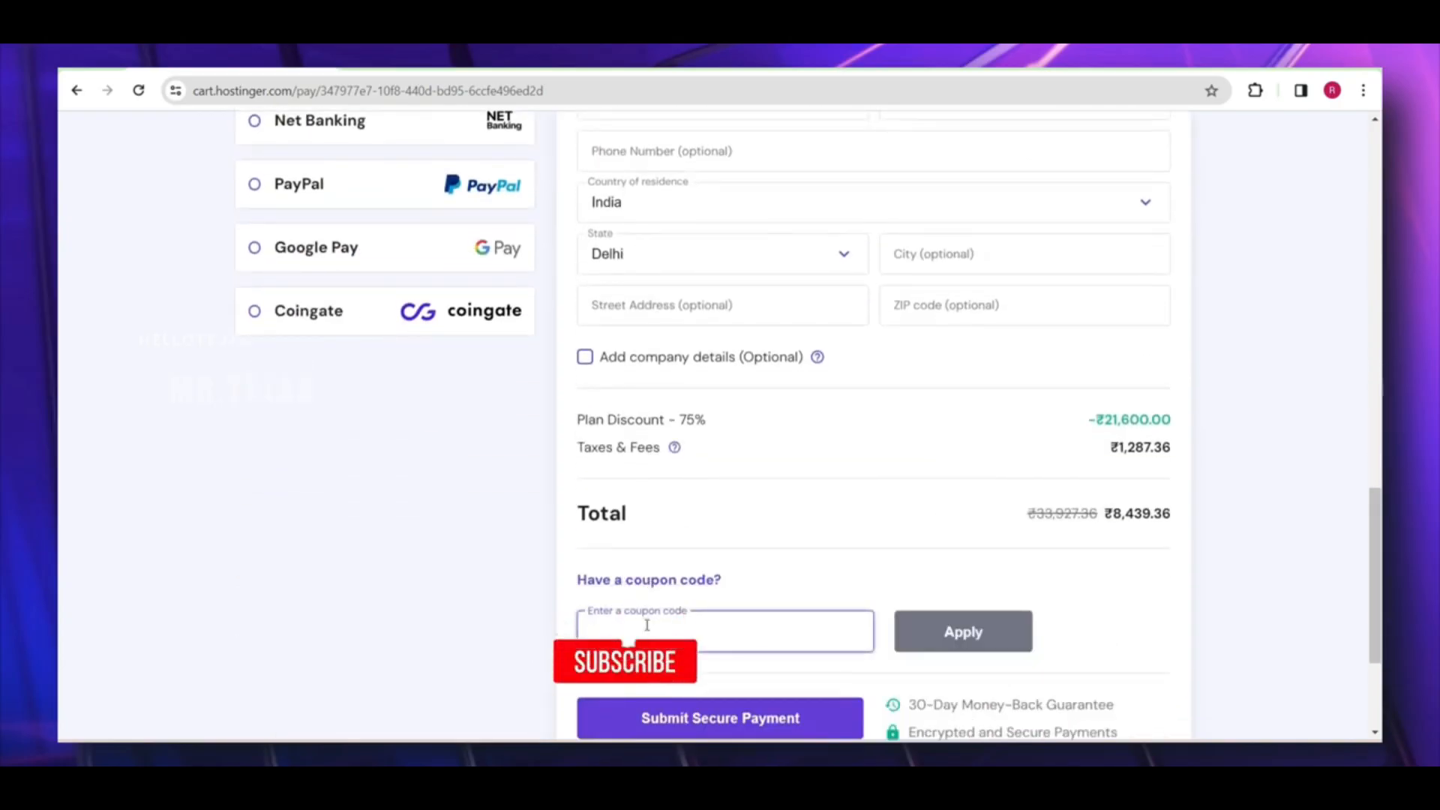
pyautogui.write('HELLOTE')
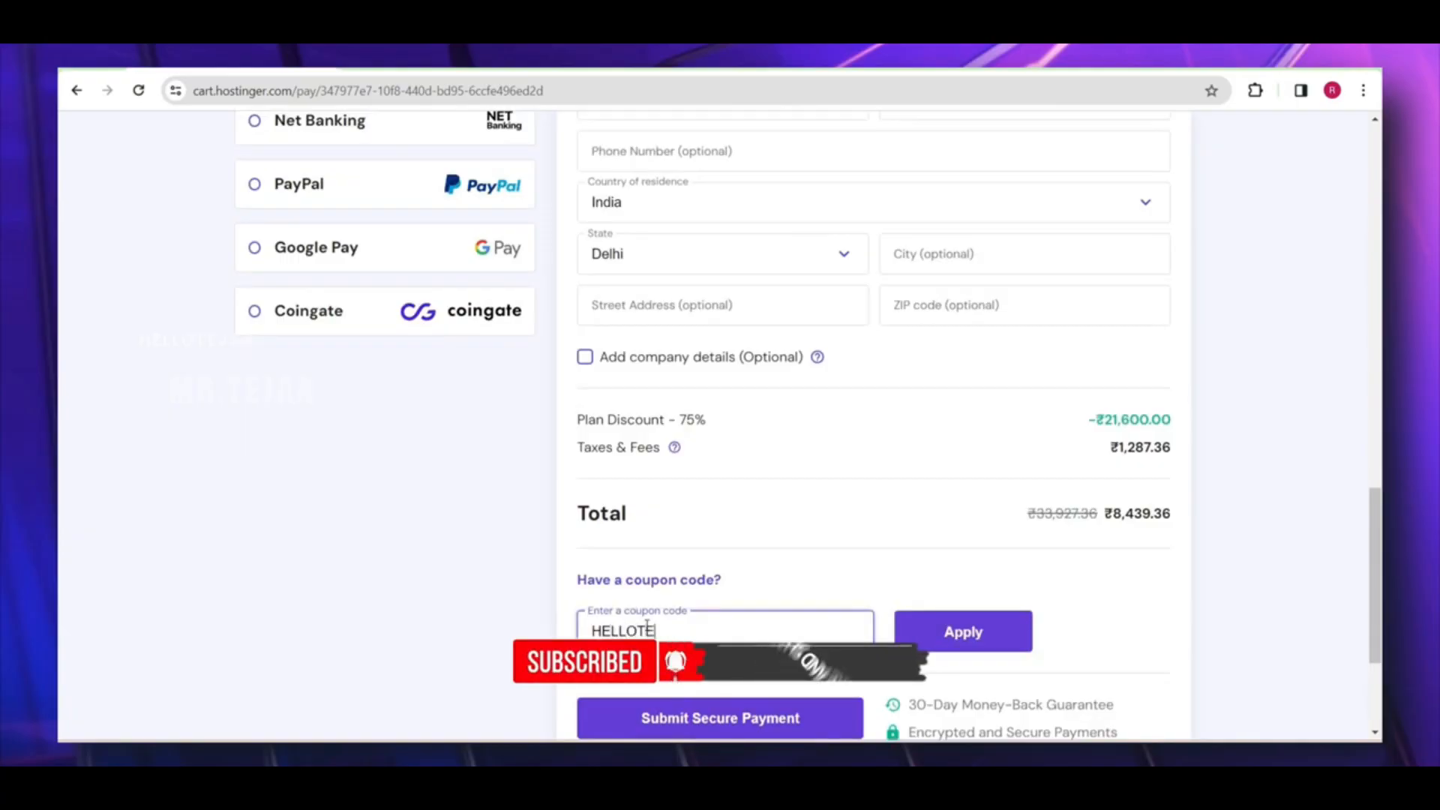
pyautogui.write('JAA')
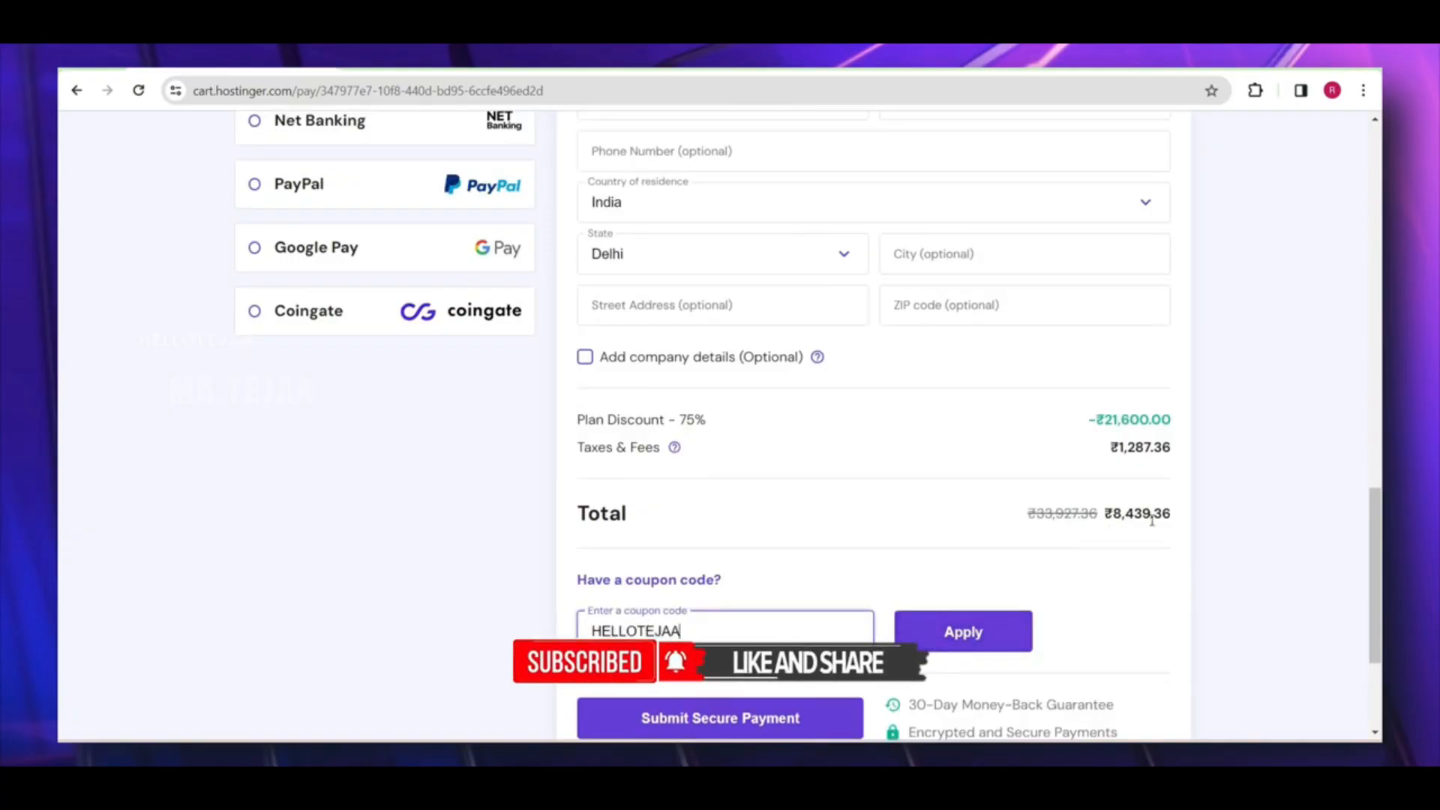
pyautogui.click(998, 632)
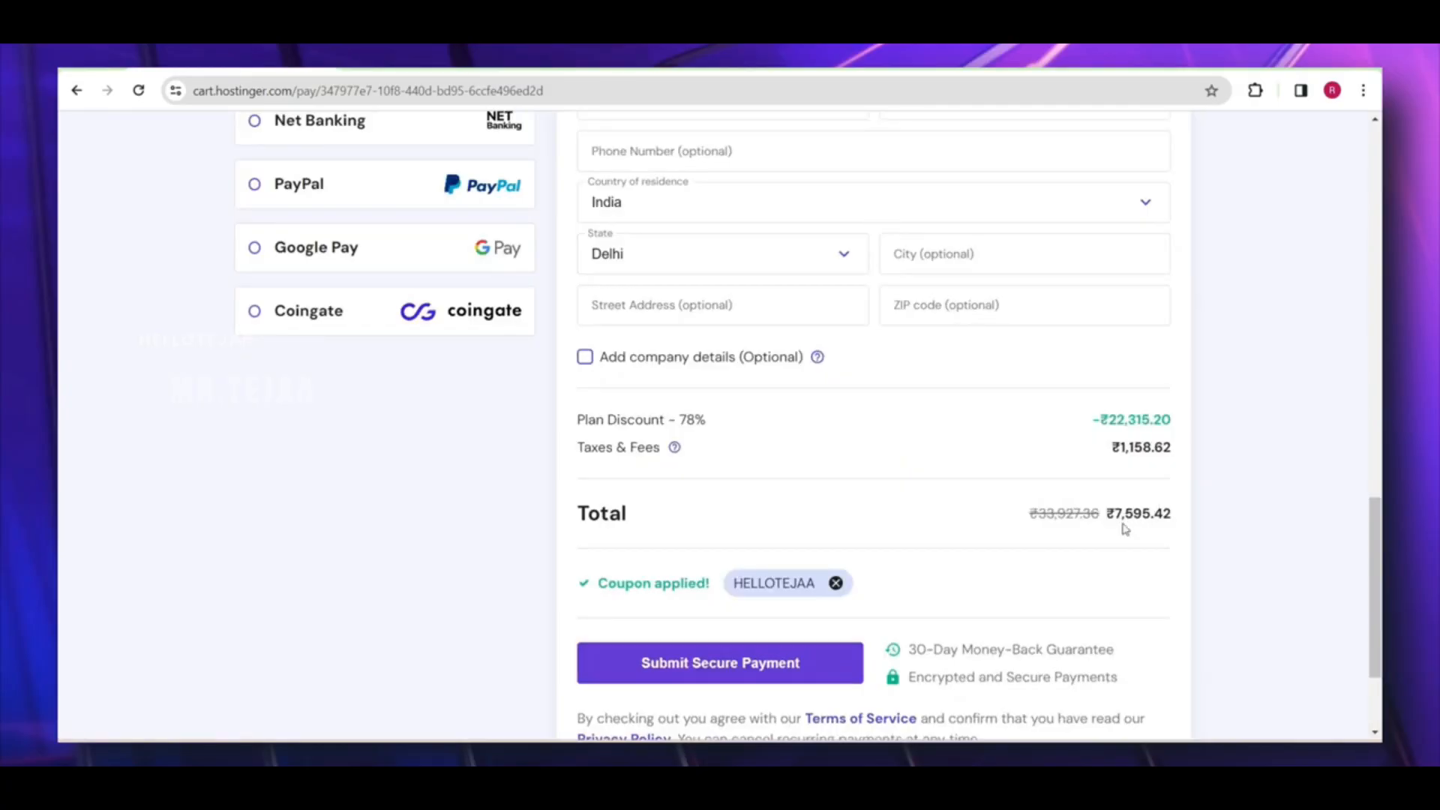
# Review the account and billing sections of the order and choose UPI as the payment method
pyautogui.scroll(15, 958, 594)
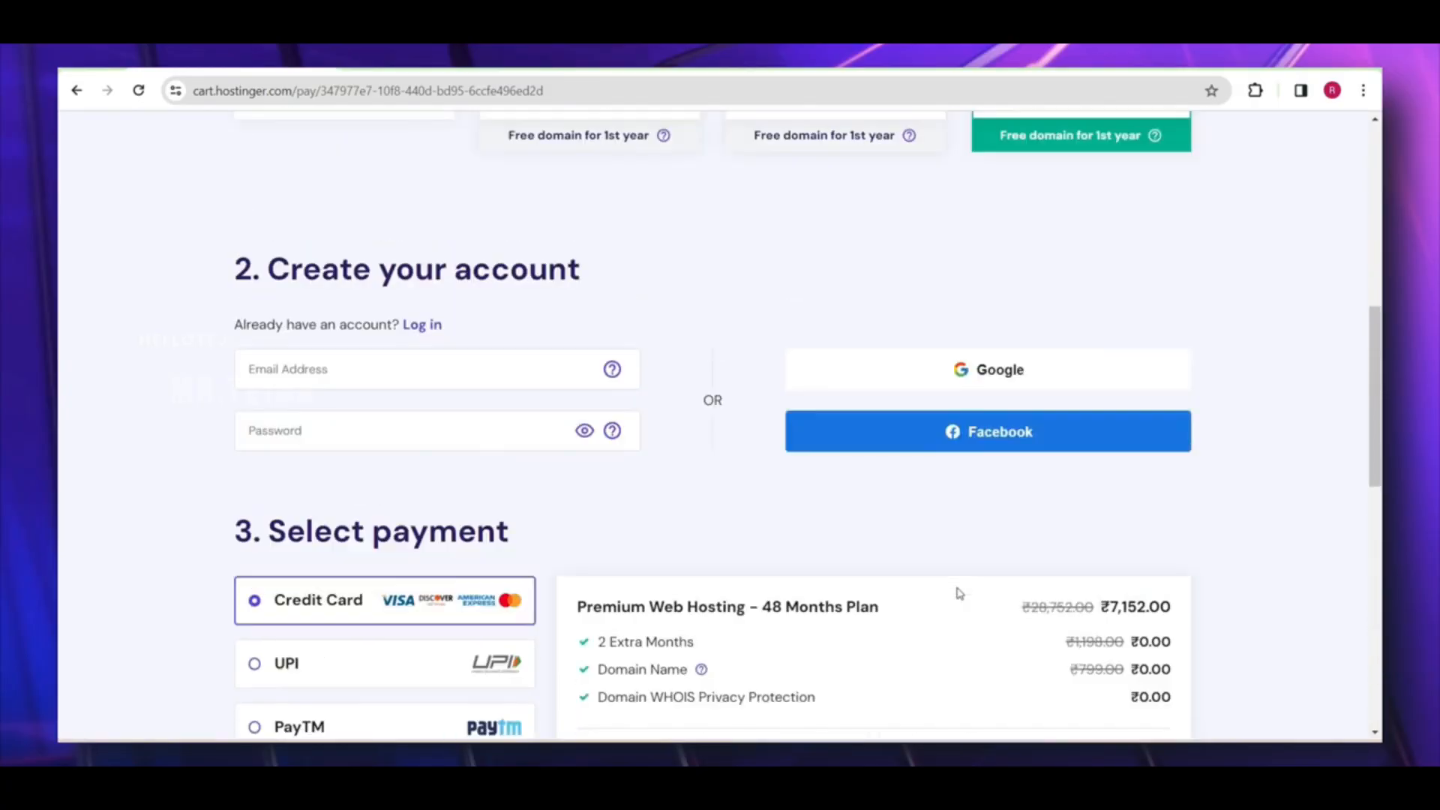
pyautogui.scroll(-10, 953, 446)
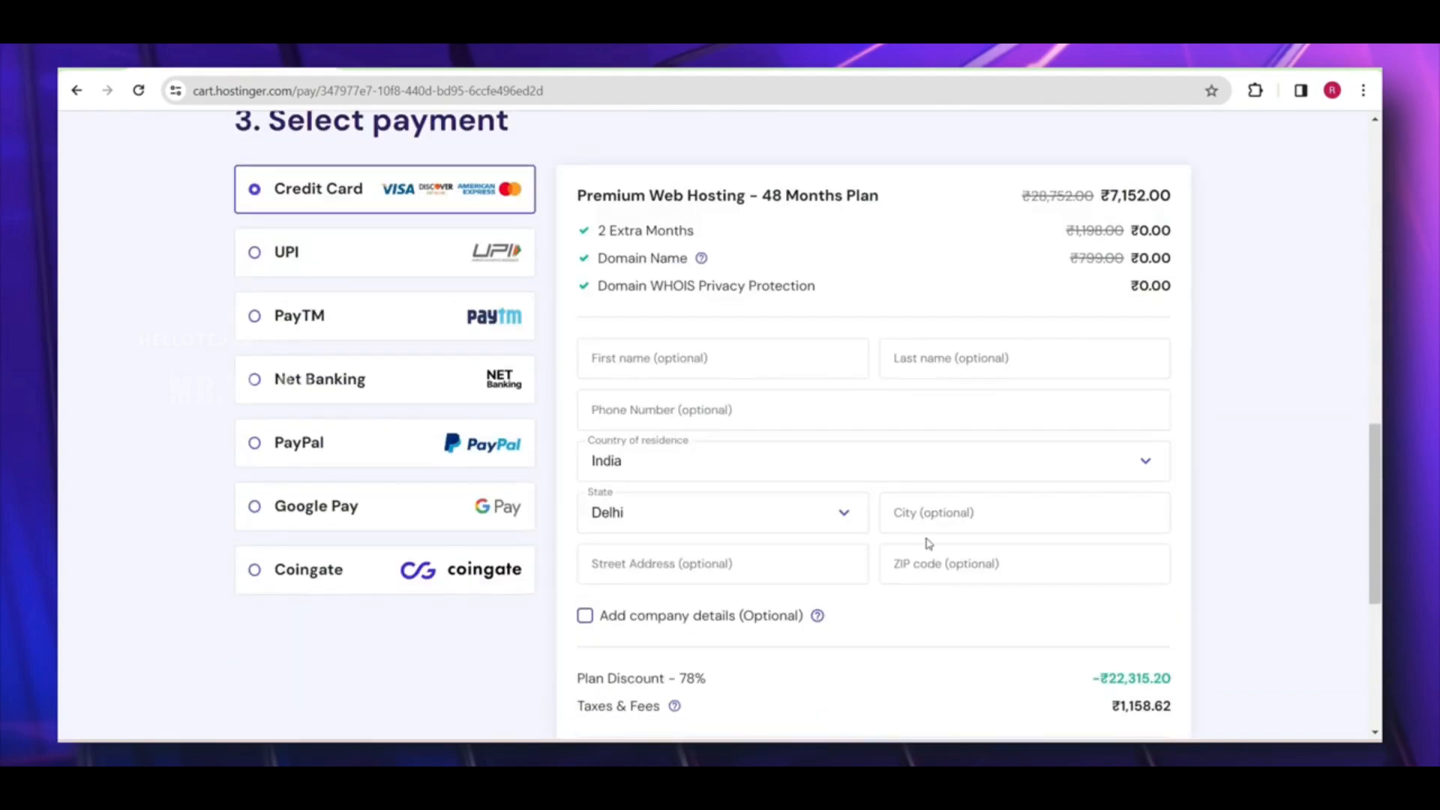
pyautogui.scroll(-2, 973, 549)
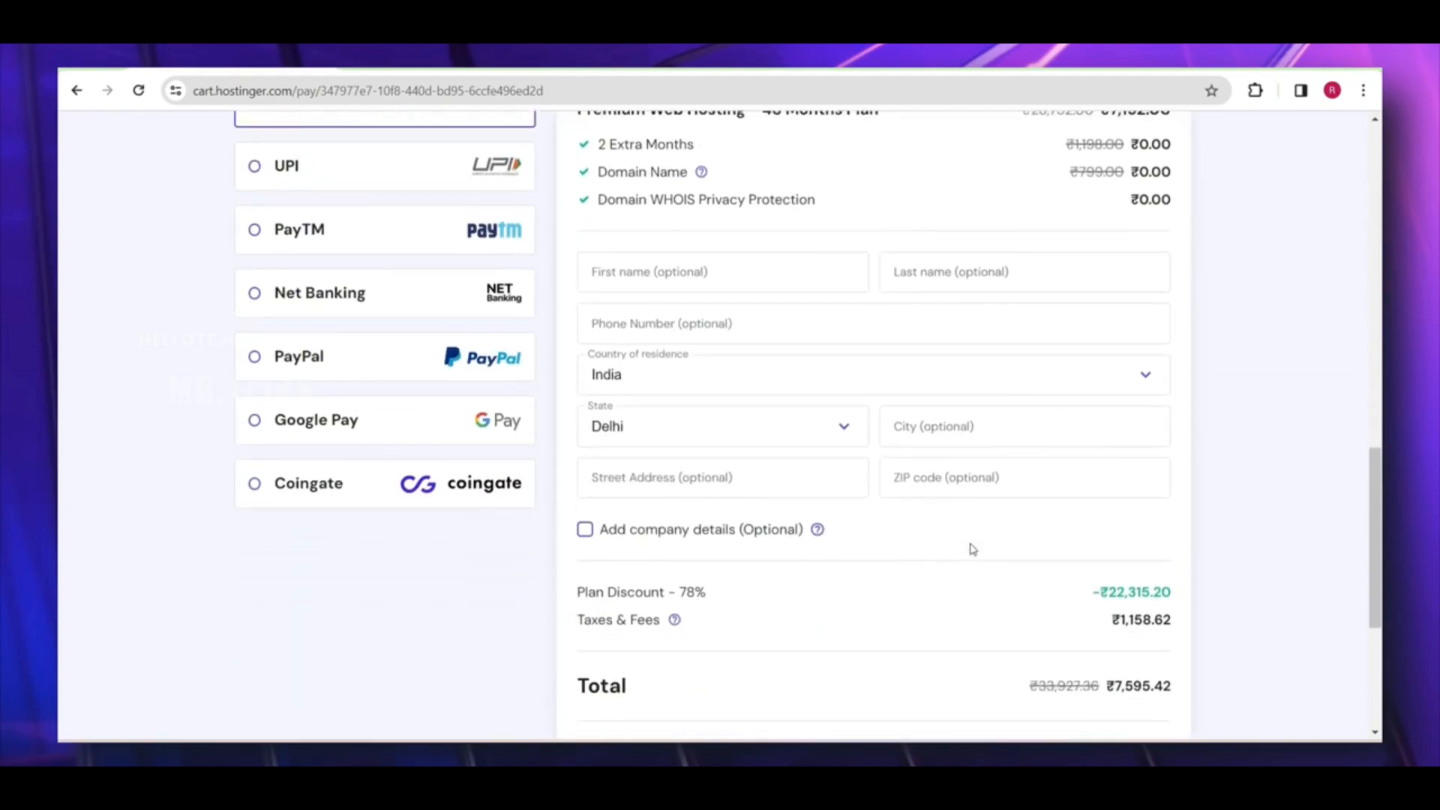
pyautogui.scroll(12, 732, 541)
pyautogui.scroll(-9, 791, 505)
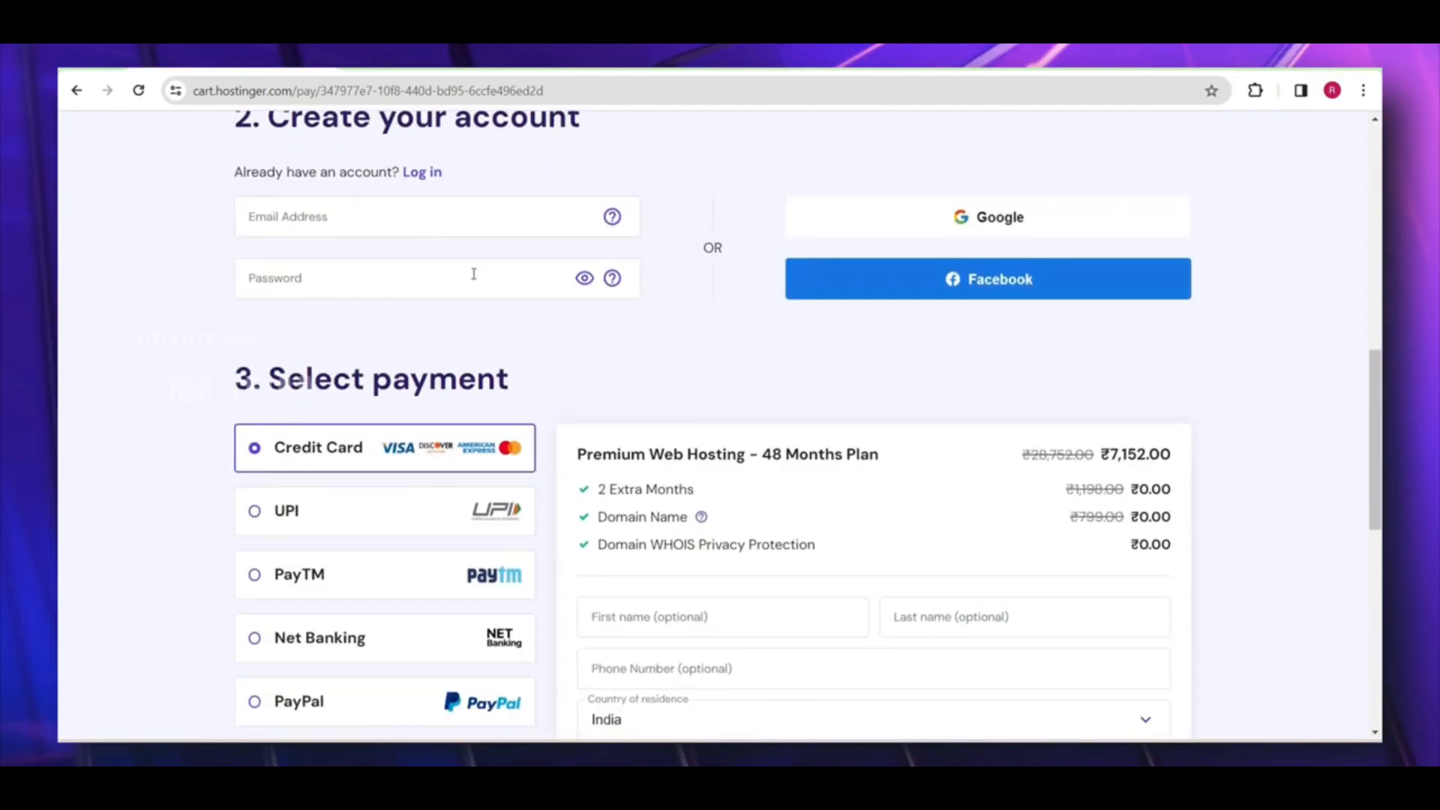
pyautogui.scroll(-2, 493, 312)
pyautogui.click(402, 353)
# Submit the secure payment and highlight the total in the UPI payment page's order summary
pyautogui.scroll(-2, 482, 422)
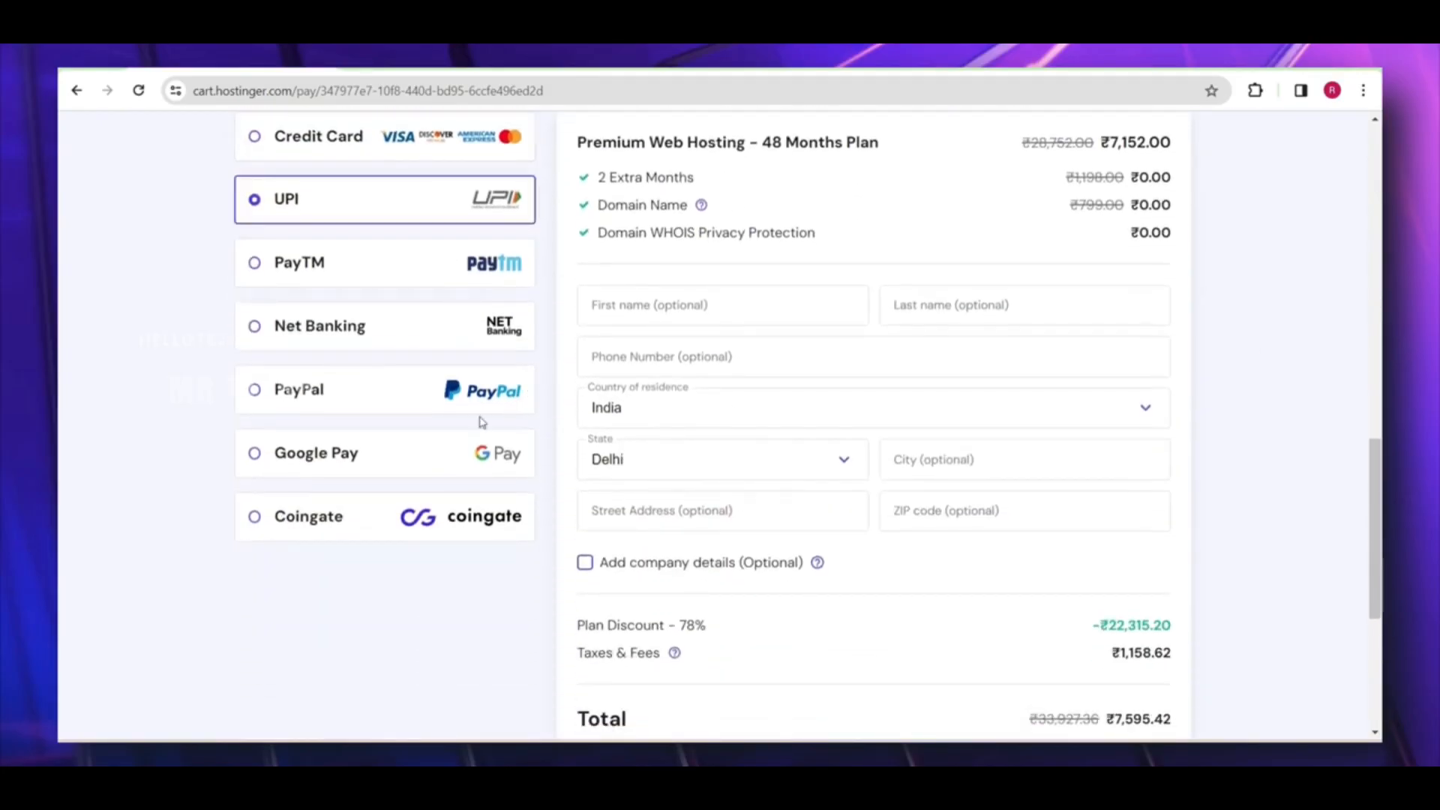
pyautogui.scroll(-4, 808, 435)
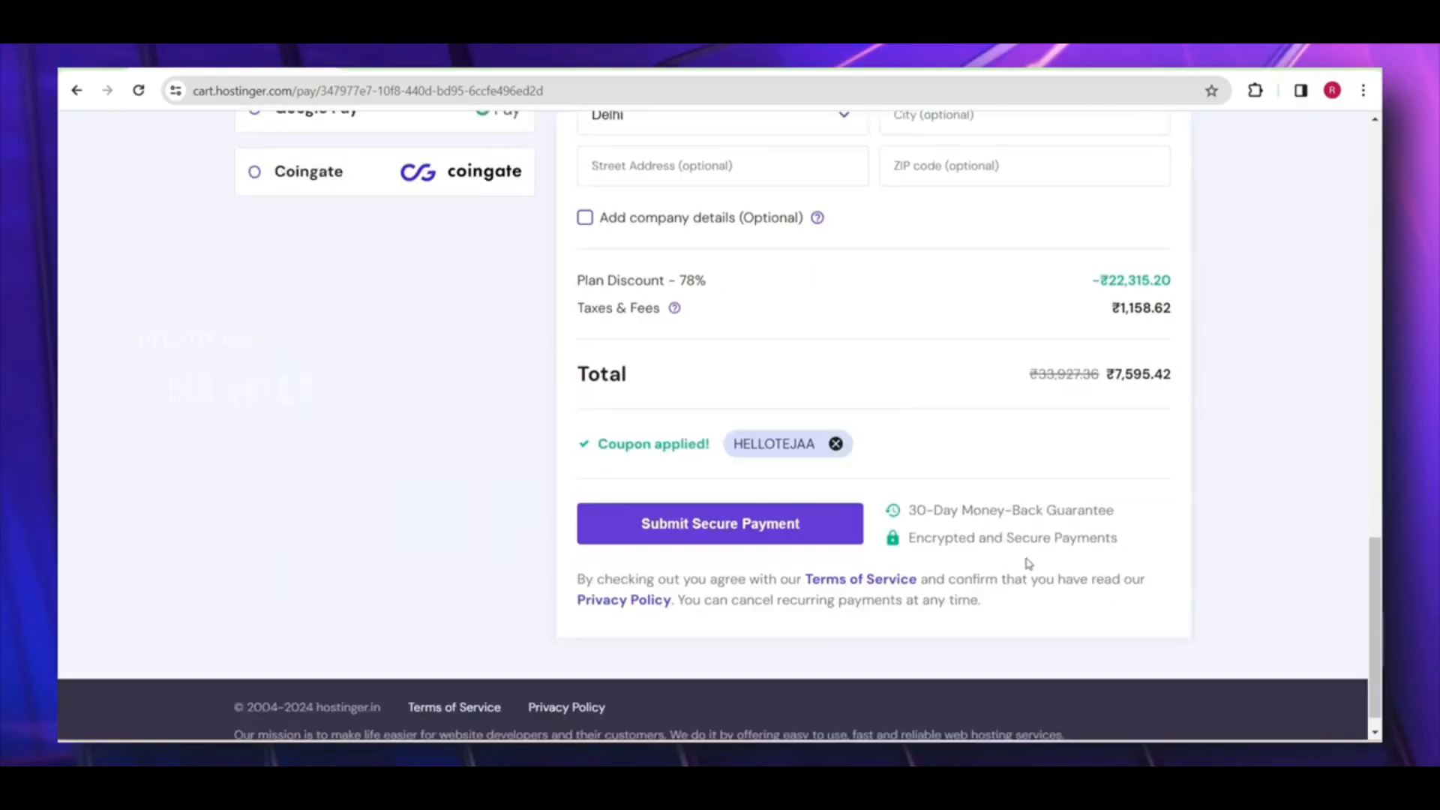
pyautogui.click(696, 525)
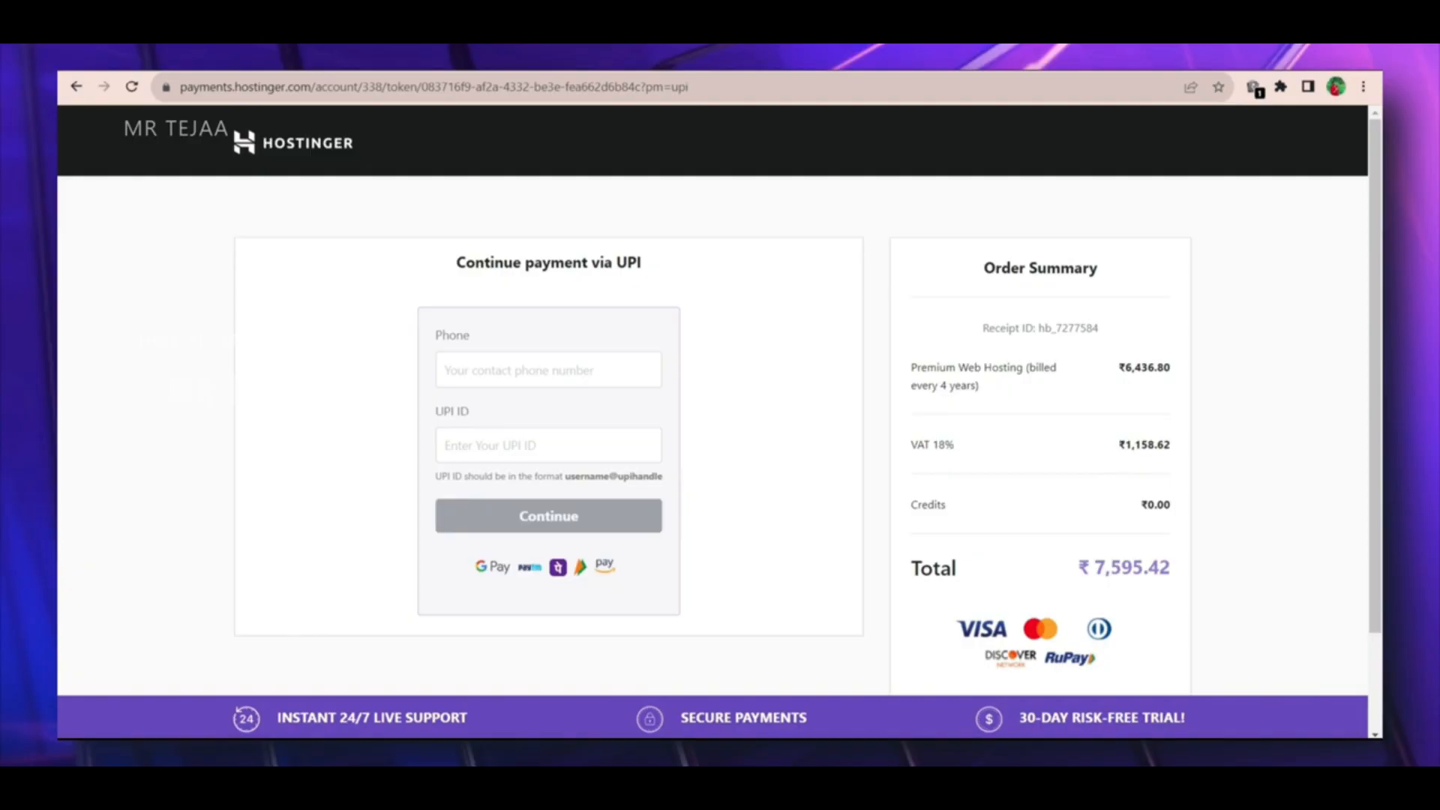
pyautogui.moveTo(1078, 568); pyautogui.dragTo(1171, 567)
pyautogui.click(1171, 568)
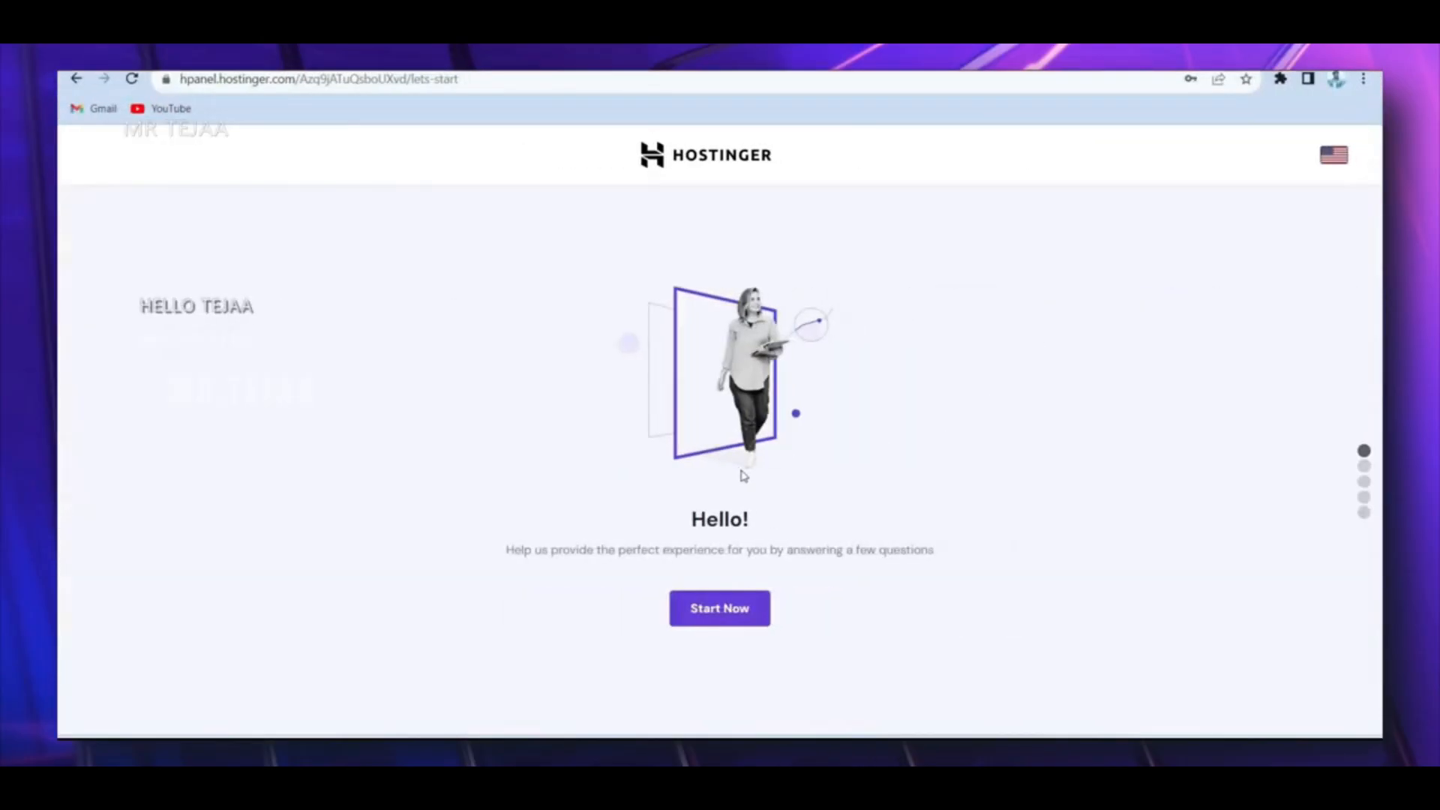
# Start the website setup without the personalized experience and choose to create a new website with WordPress
pyautogui.click(739, 616)
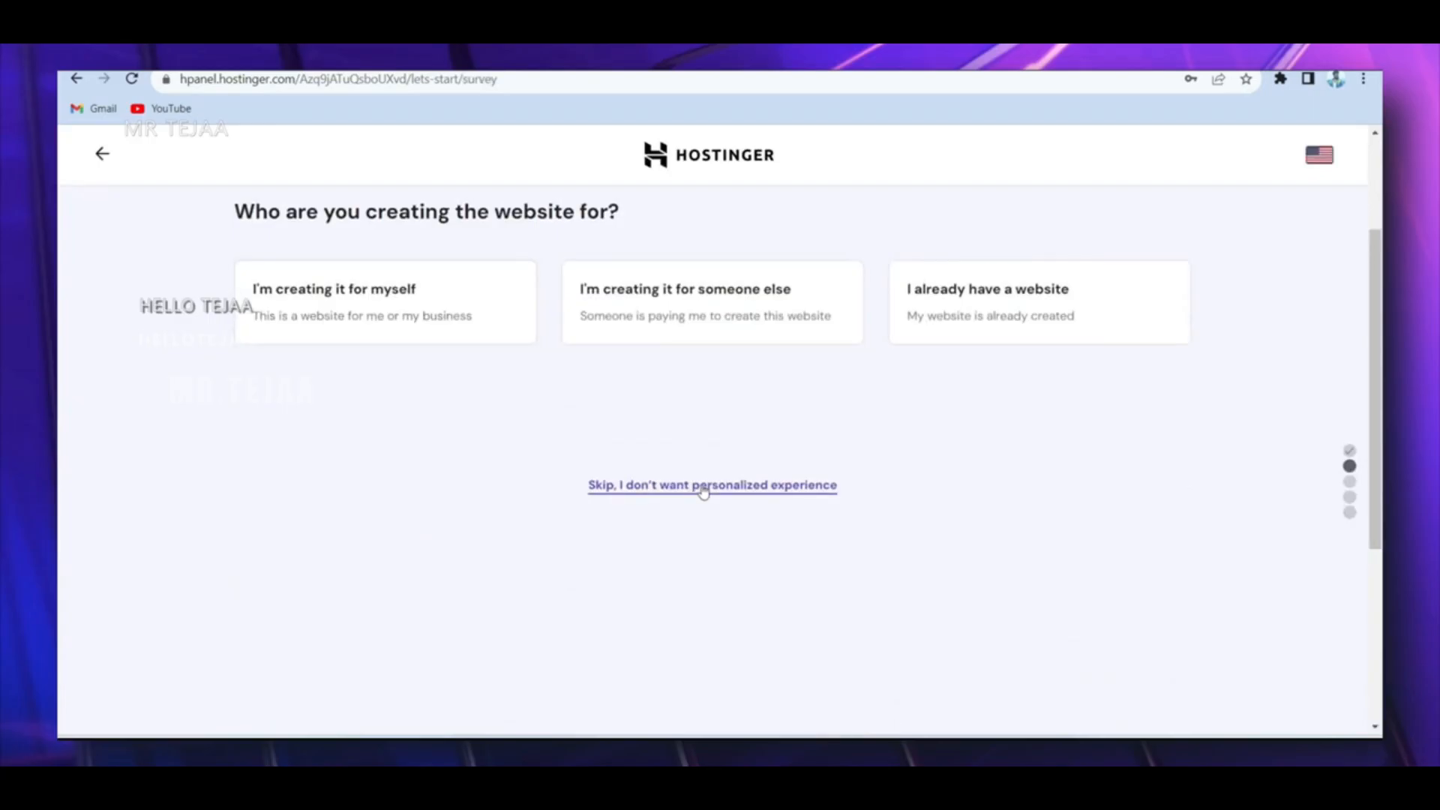
pyautogui.click(703, 490)
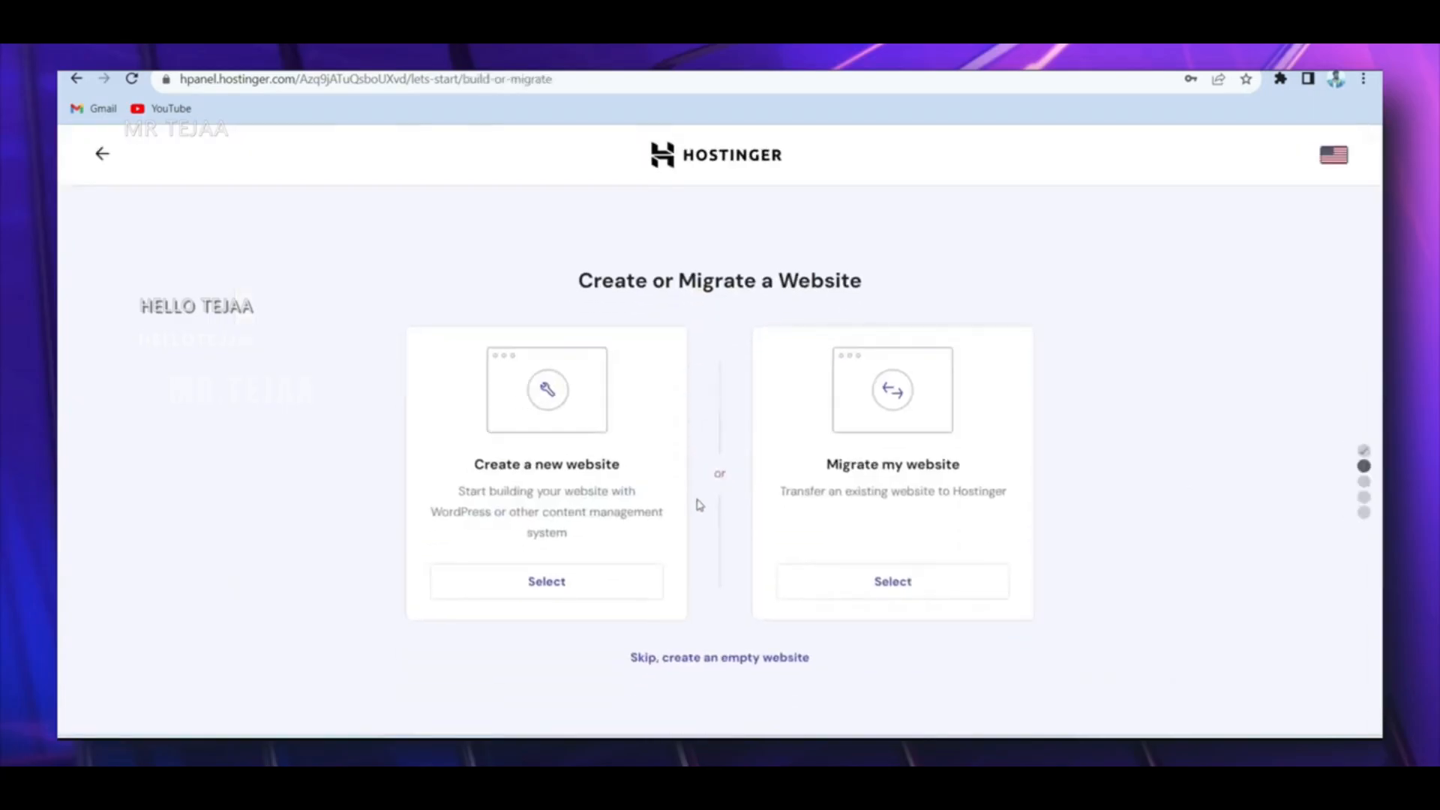
pyautogui.click(583, 587)
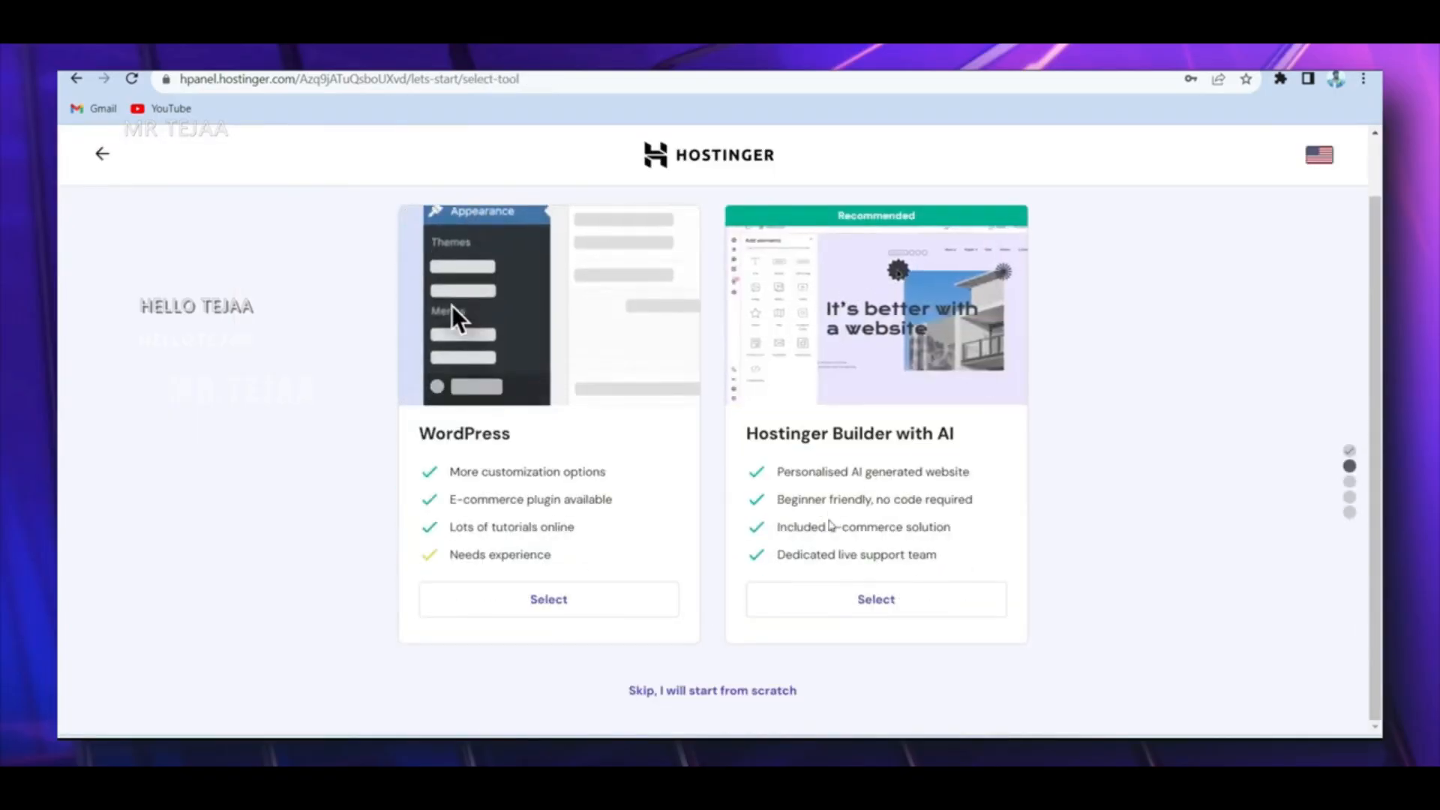
pyautogui.click(603, 614)
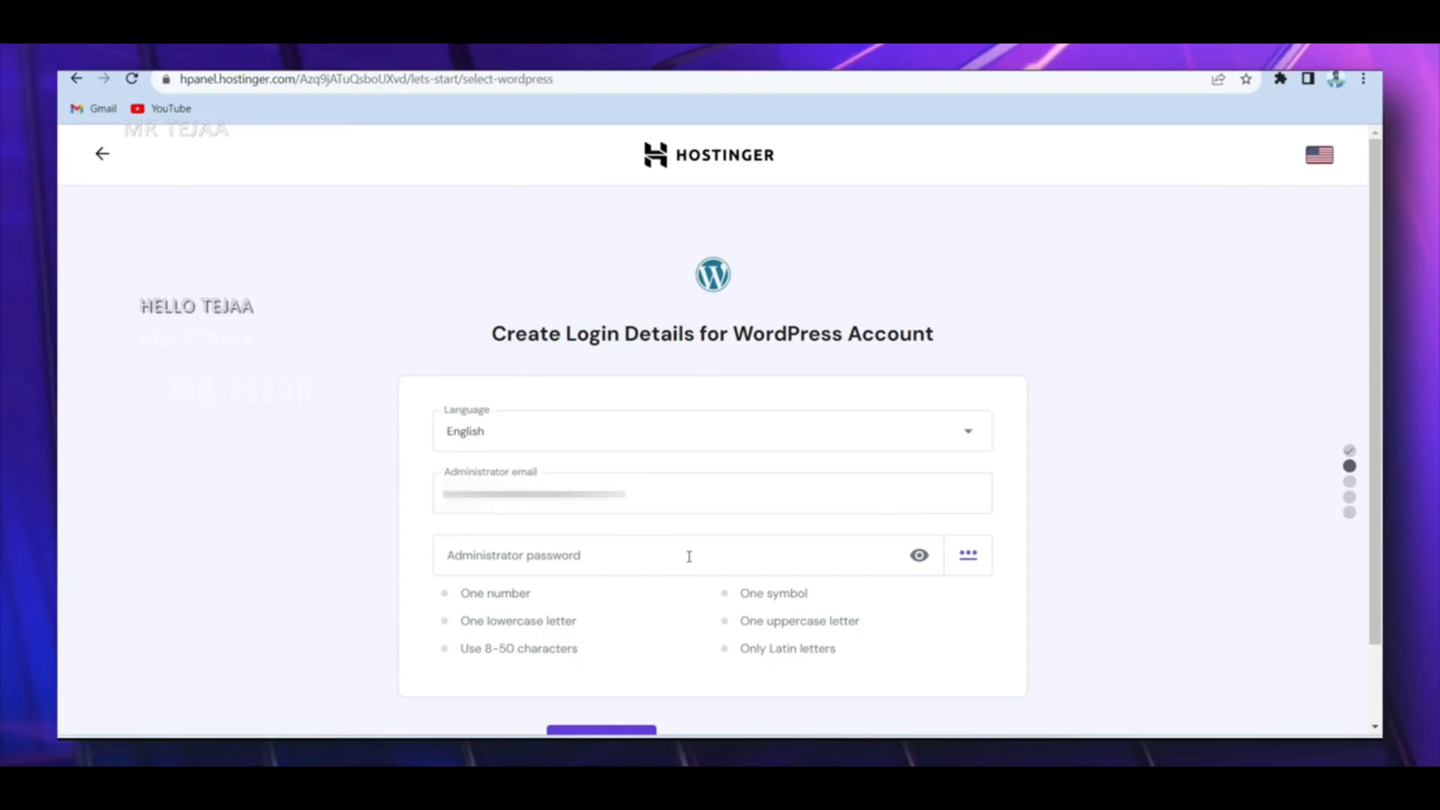
# Submit the login details for the WordPress account, keeping English as the language
pyautogui.scroll(-1, 689, 556)
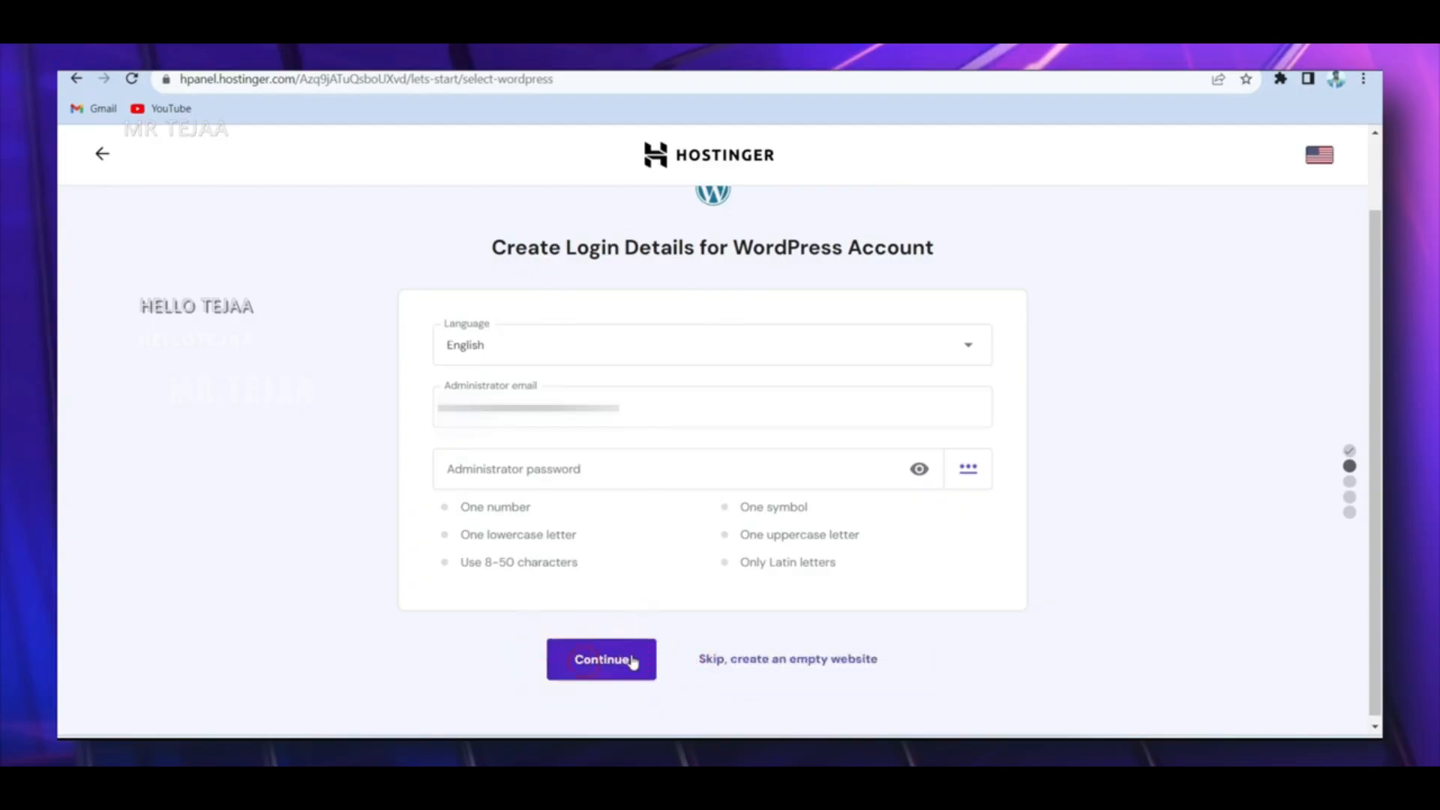
pyautogui.click(633, 662)
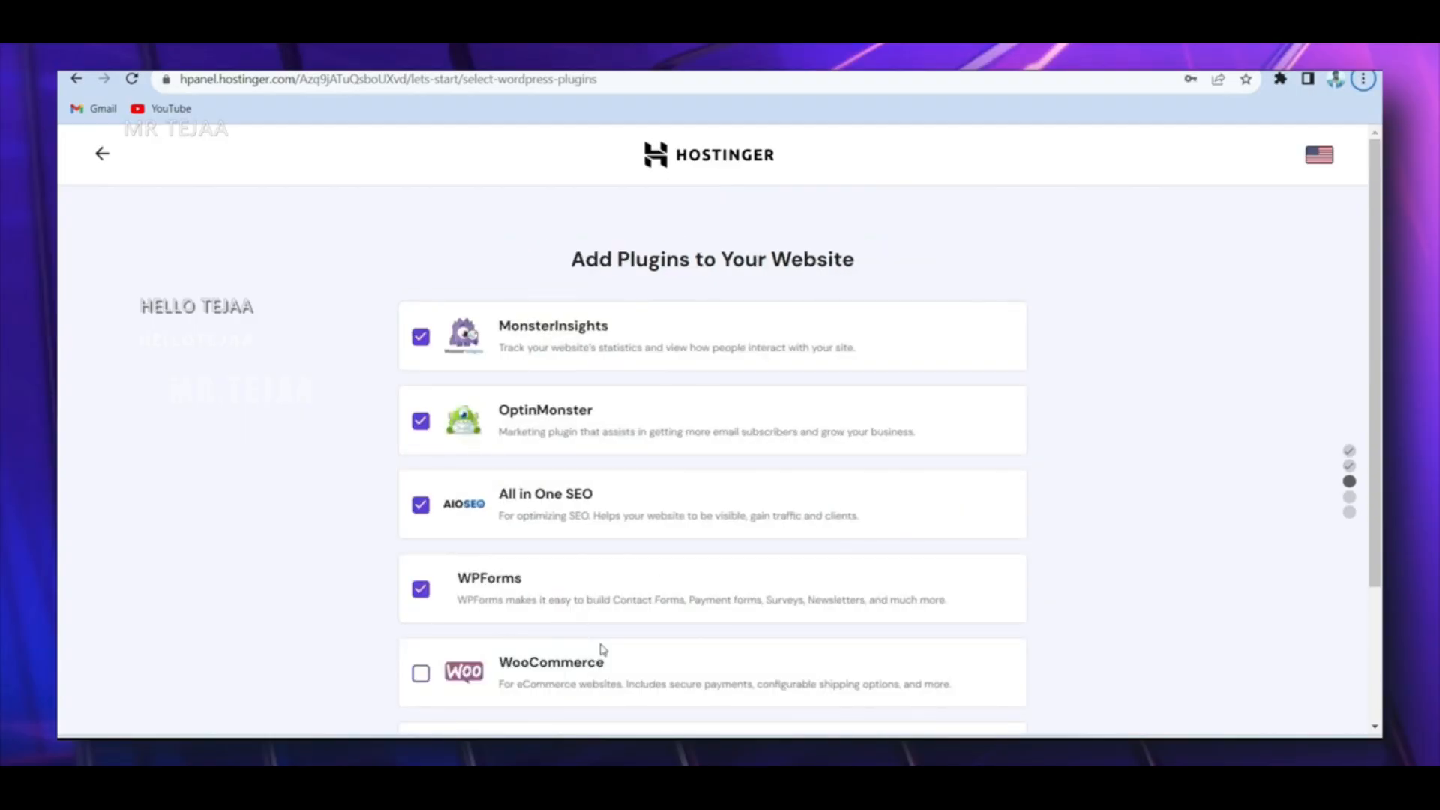
# Deselect the MonsterInsights, OptinMonster, All in One SEO and WPForms plugins for the new website
pyautogui.click(421, 337)
pyautogui.click(421, 422)
pyautogui.click(420, 506)
pyautogui.click(421, 590)
pyautogui.scroll(-3, 689, 463)
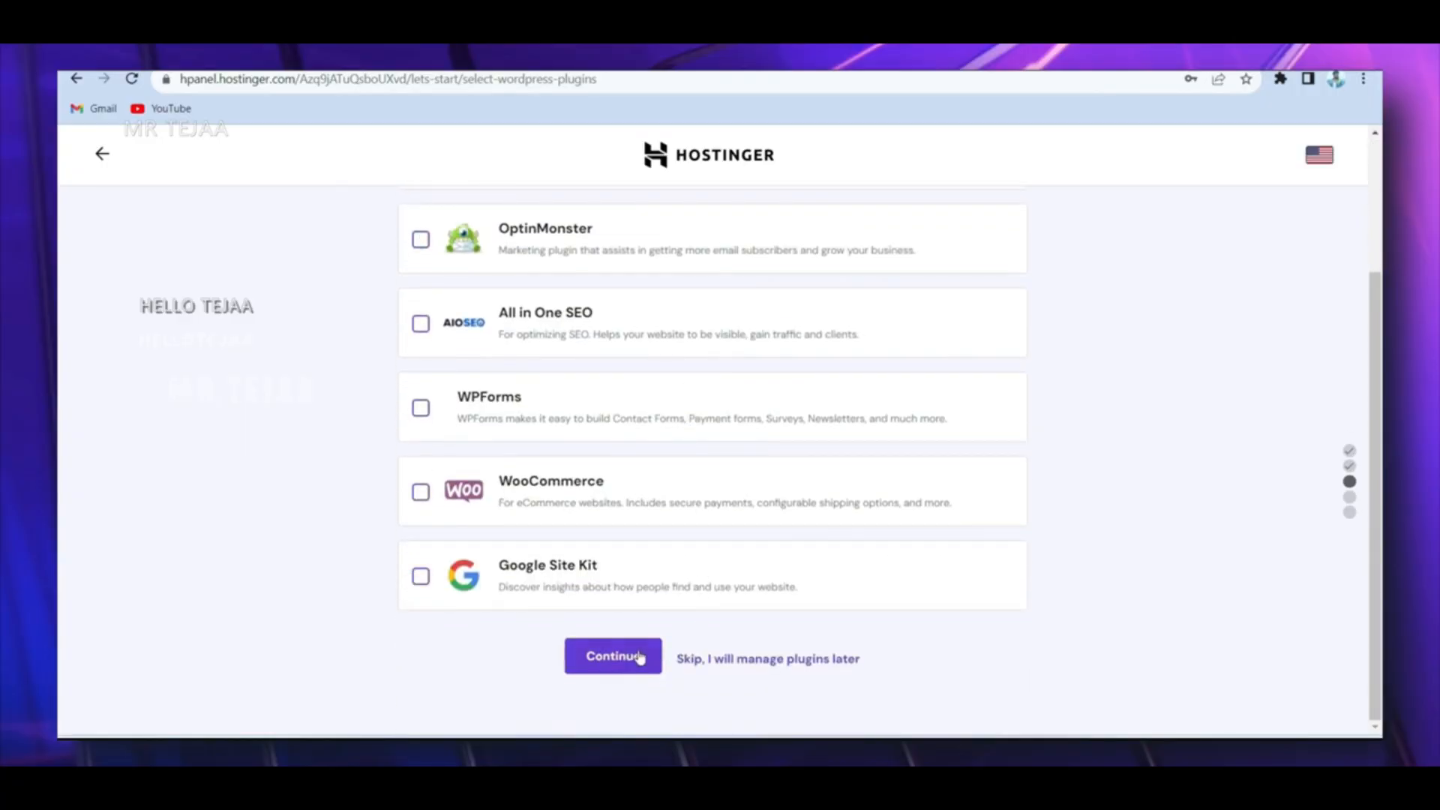
# Continue without selecting any WordPress plugins and skip choosing a website template
pyautogui.click(613, 656)
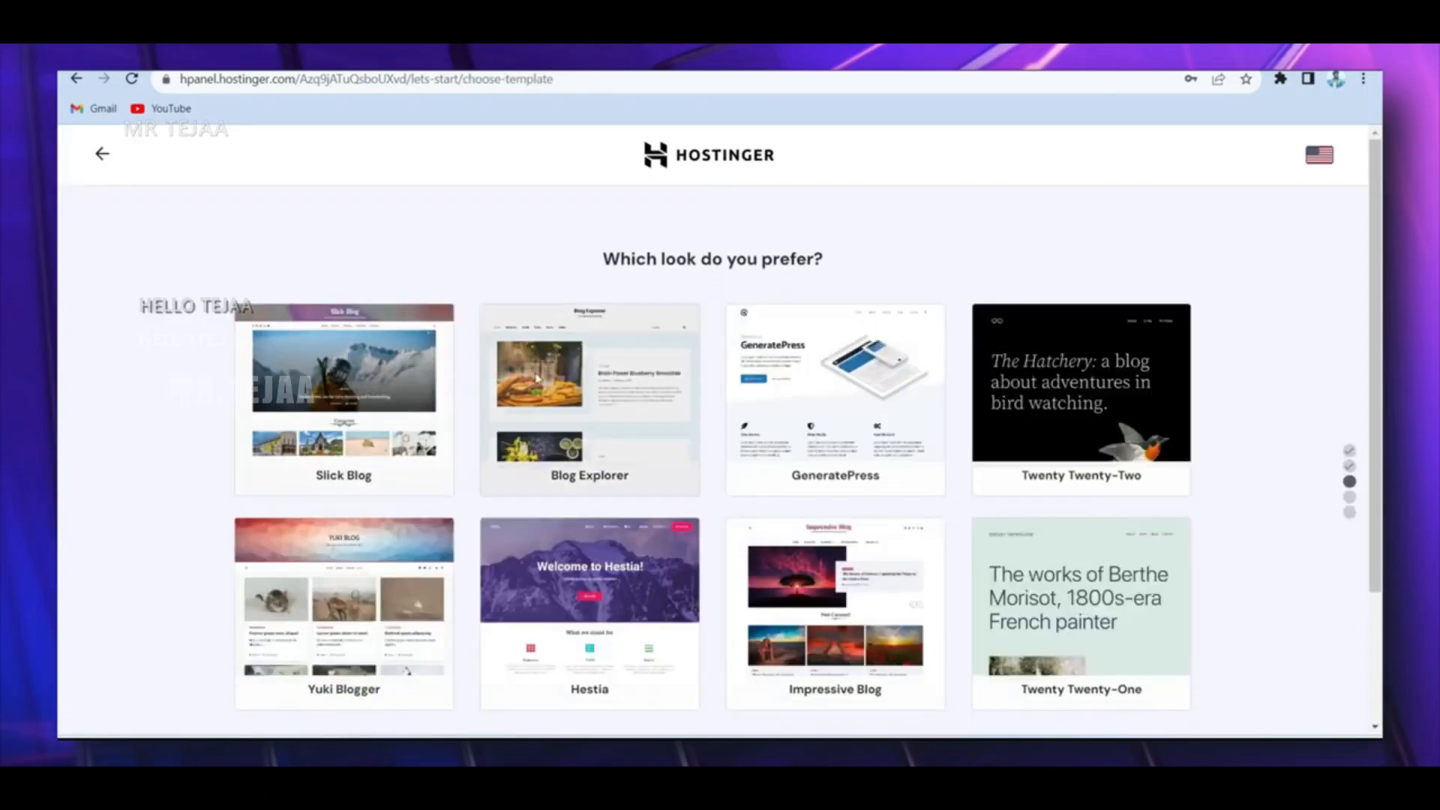
pyautogui.moveTo(822, 380)
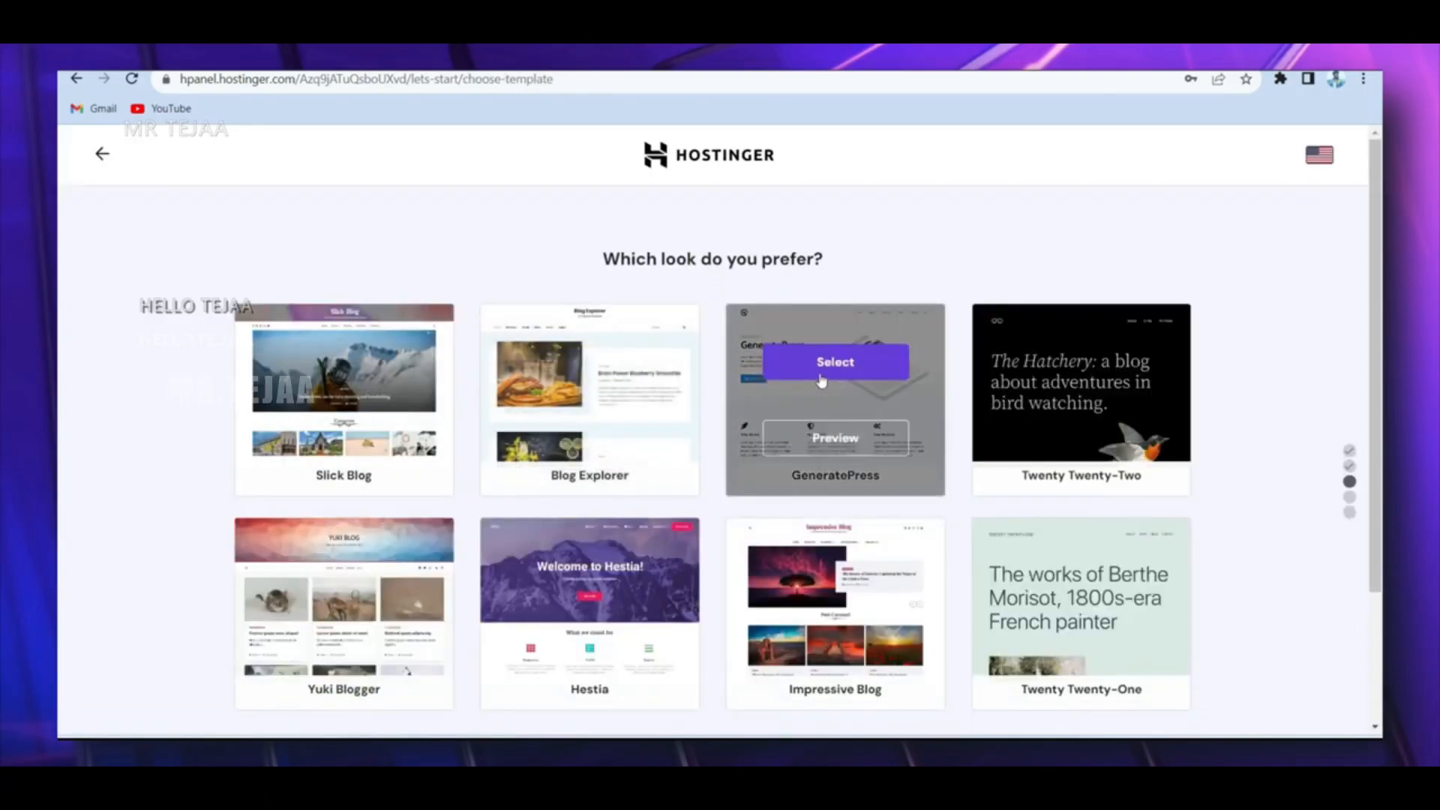
pyautogui.scroll(-3, 821, 380)
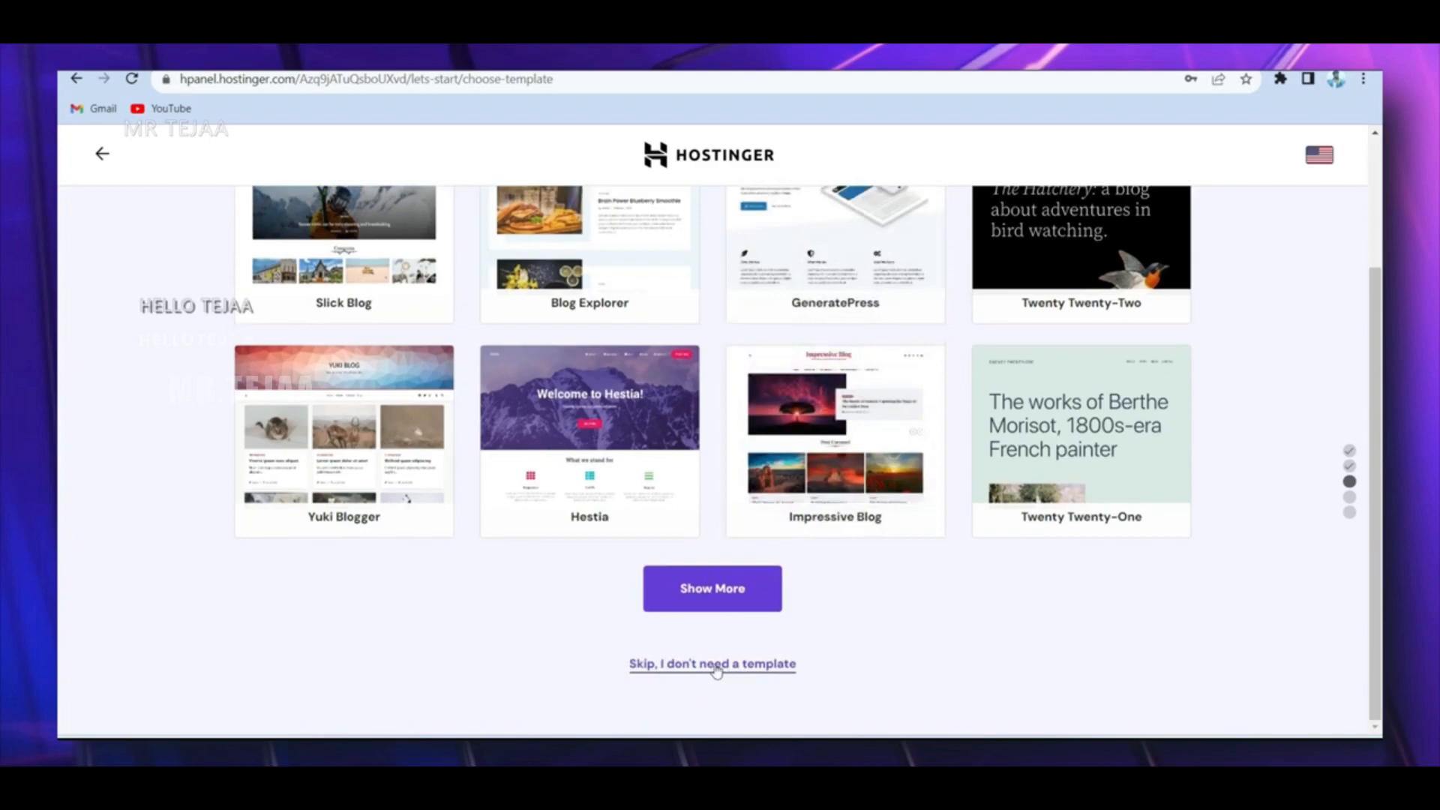
pyautogui.click(717, 665)
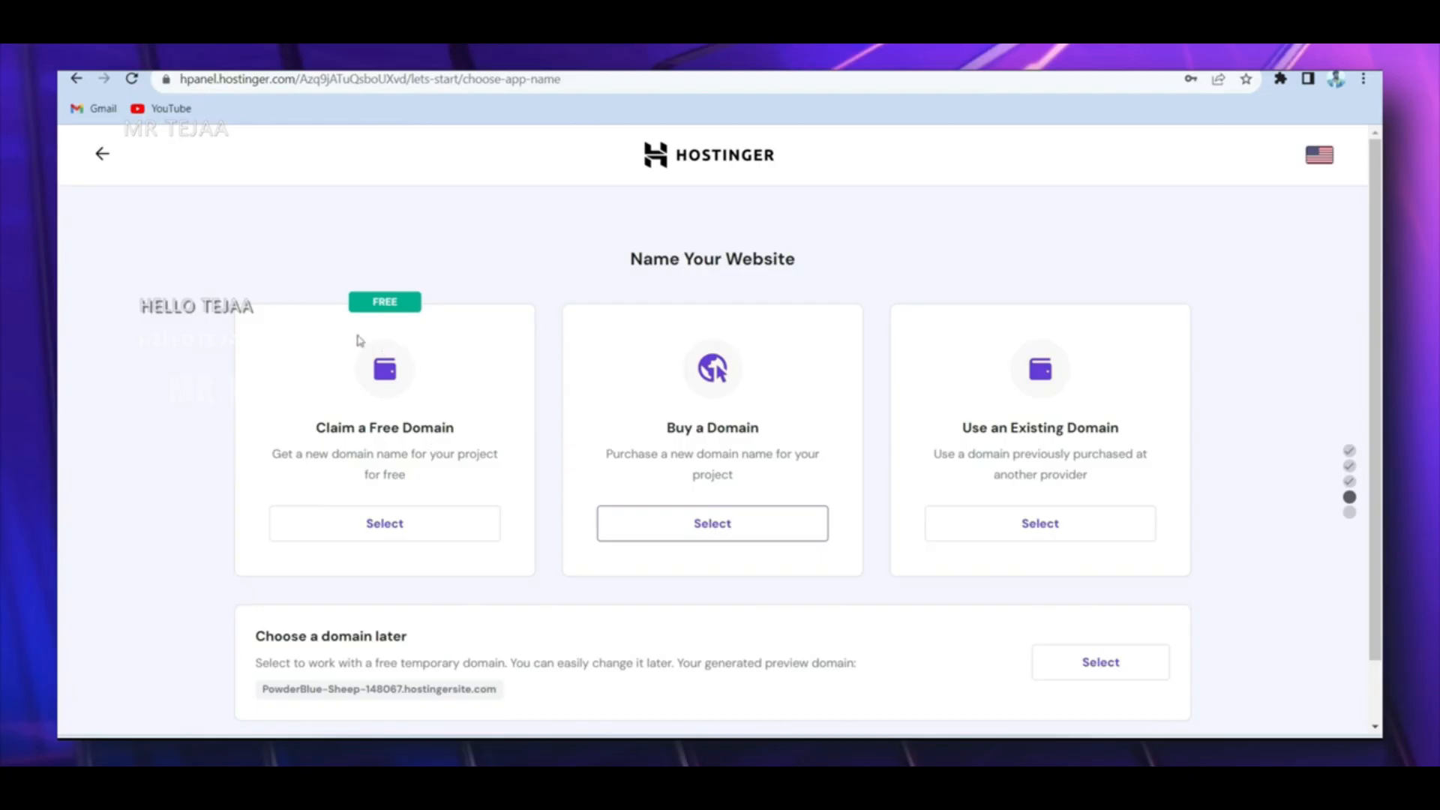
# Choose to claim a free domain and check the availability of hellotejaa with the .com extension
pyautogui.scroll(-1, 370, 456)
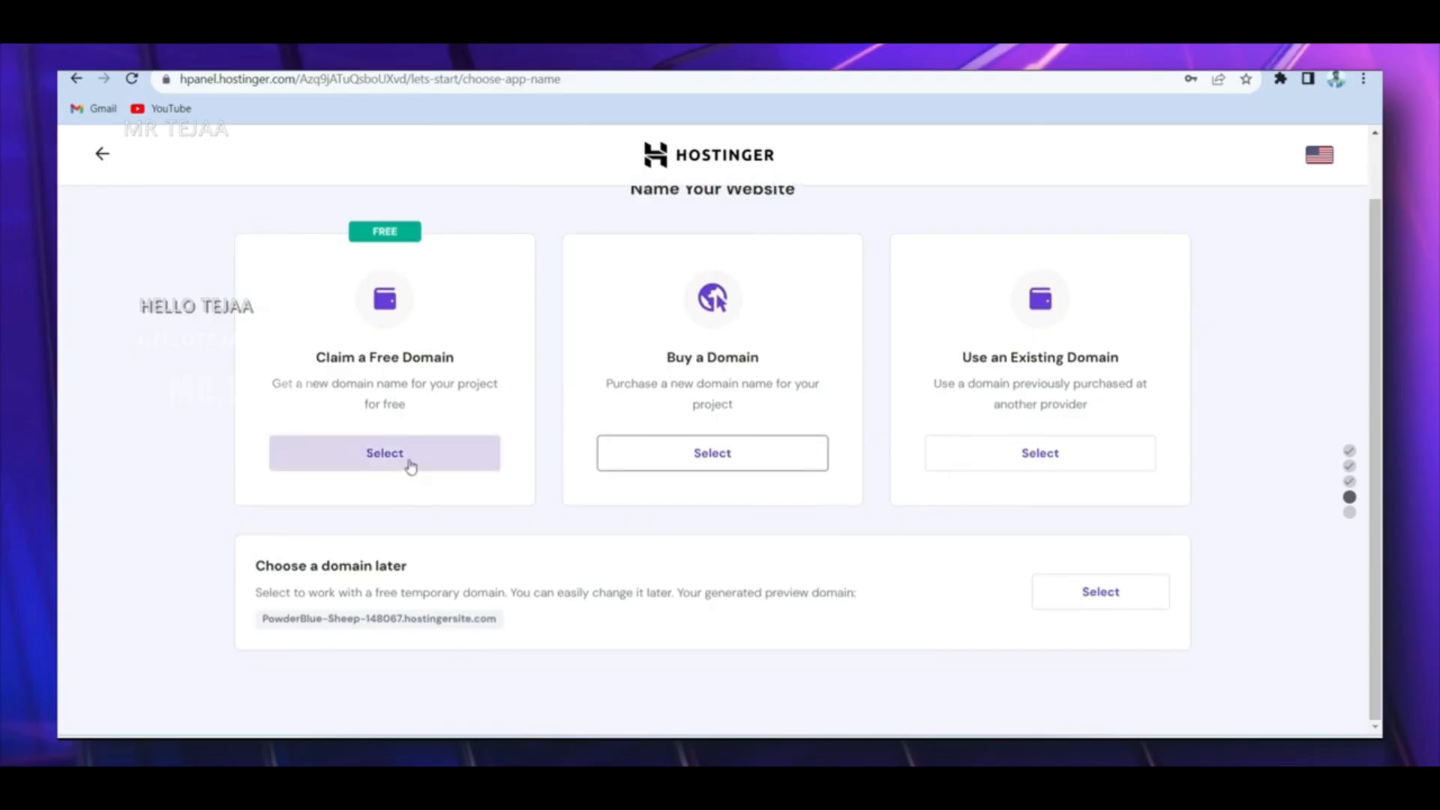
pyautogui.click(411, 466)
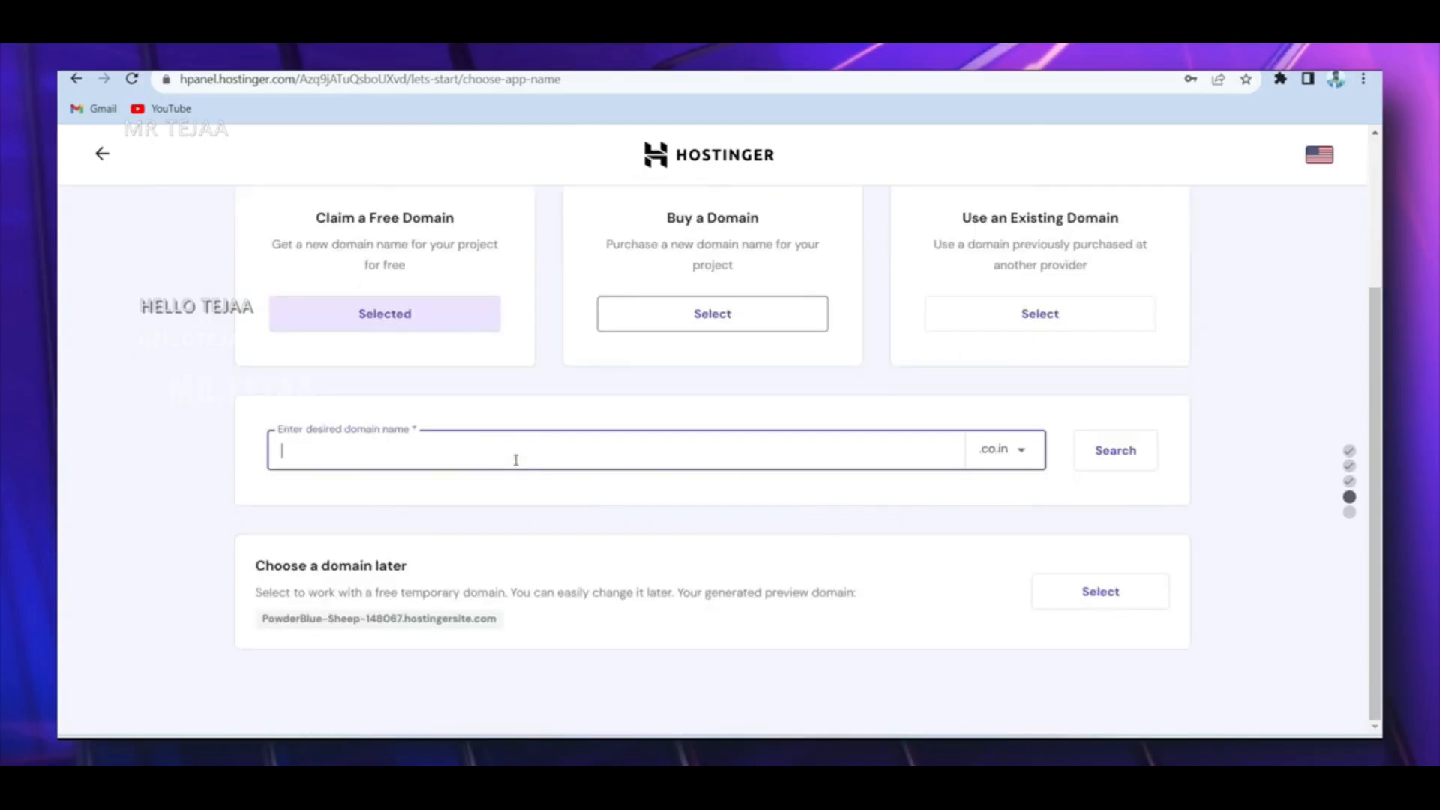
pyautogui.write('hellotejaa')
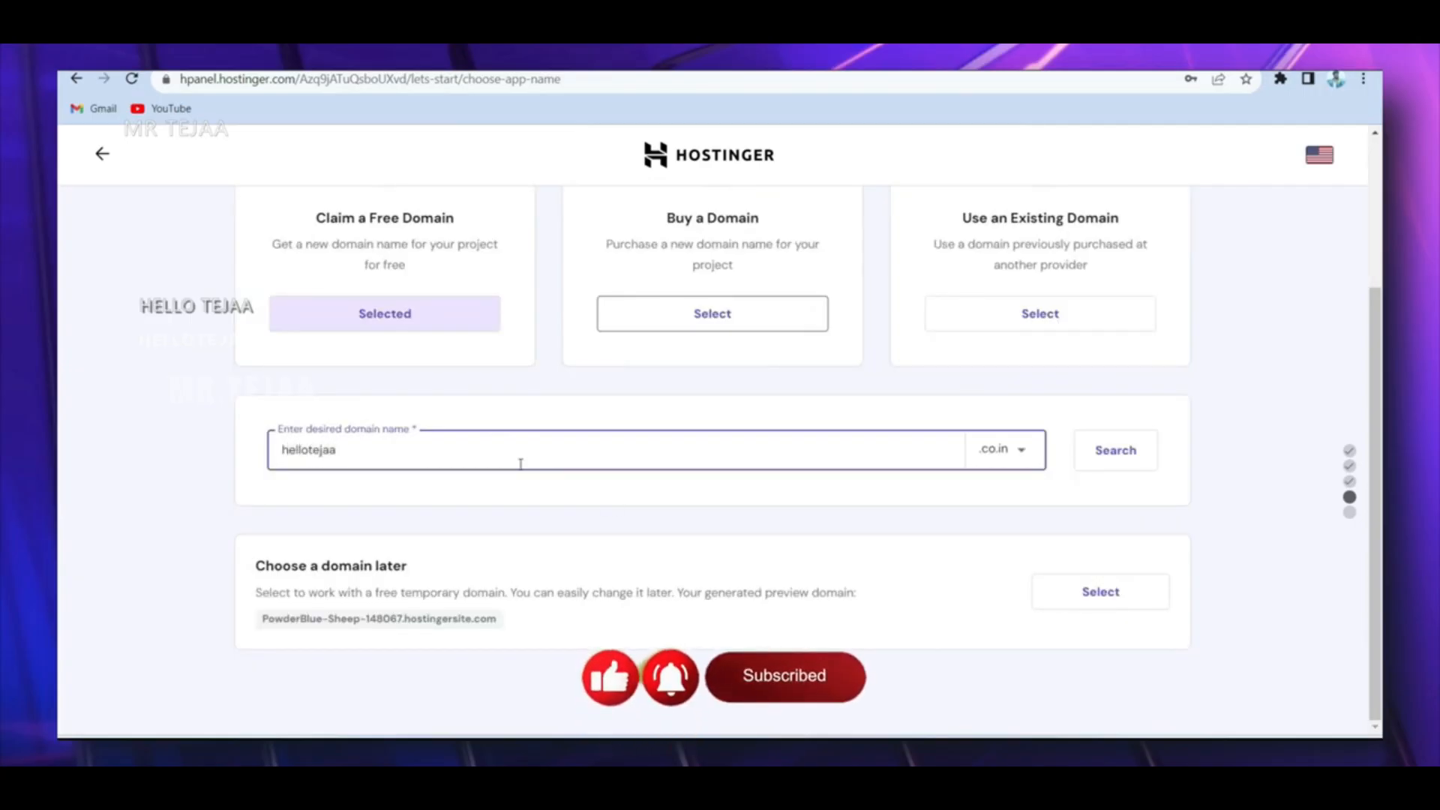
pyautogui.click(1017, 449)
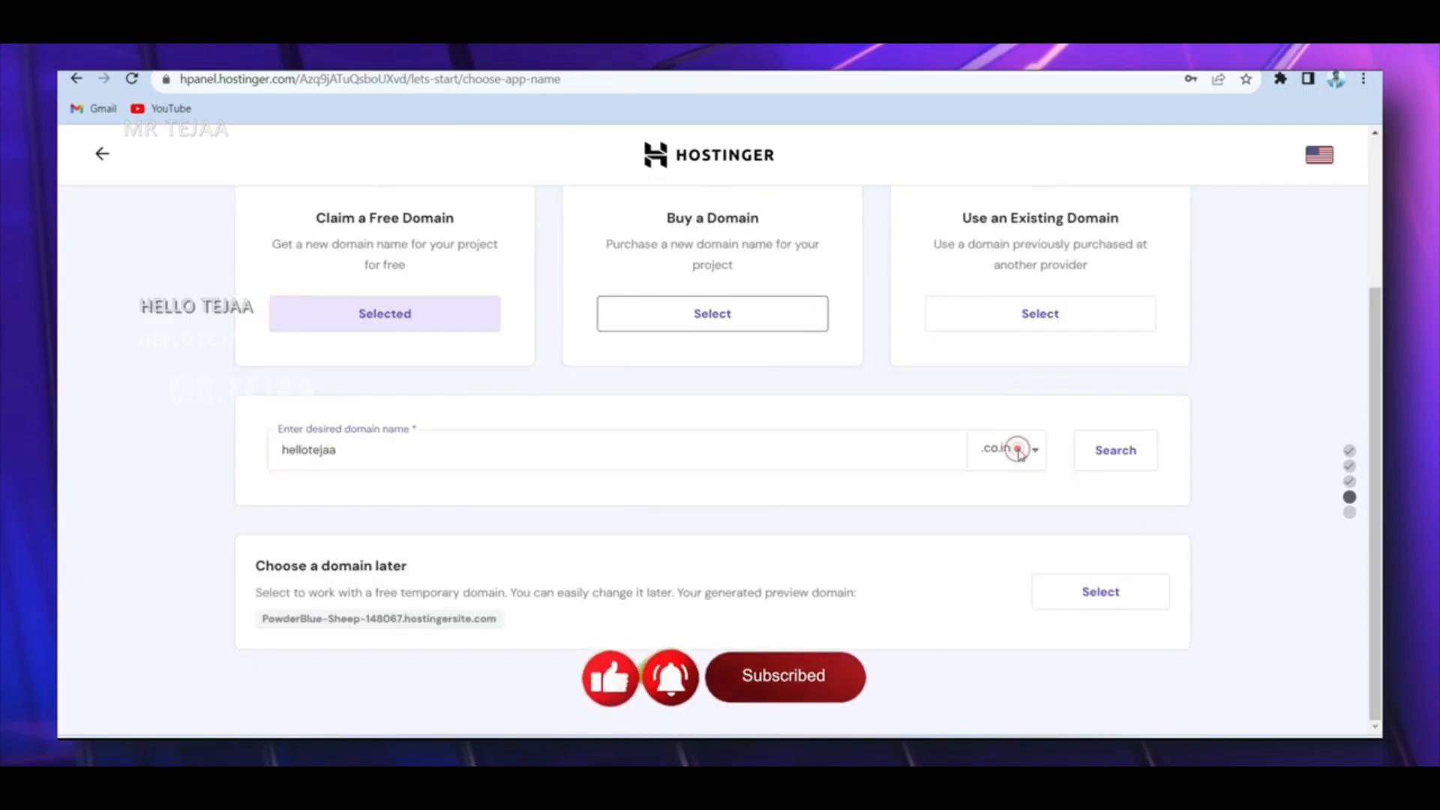
pyautogui.scroll(-2, 948, 579)
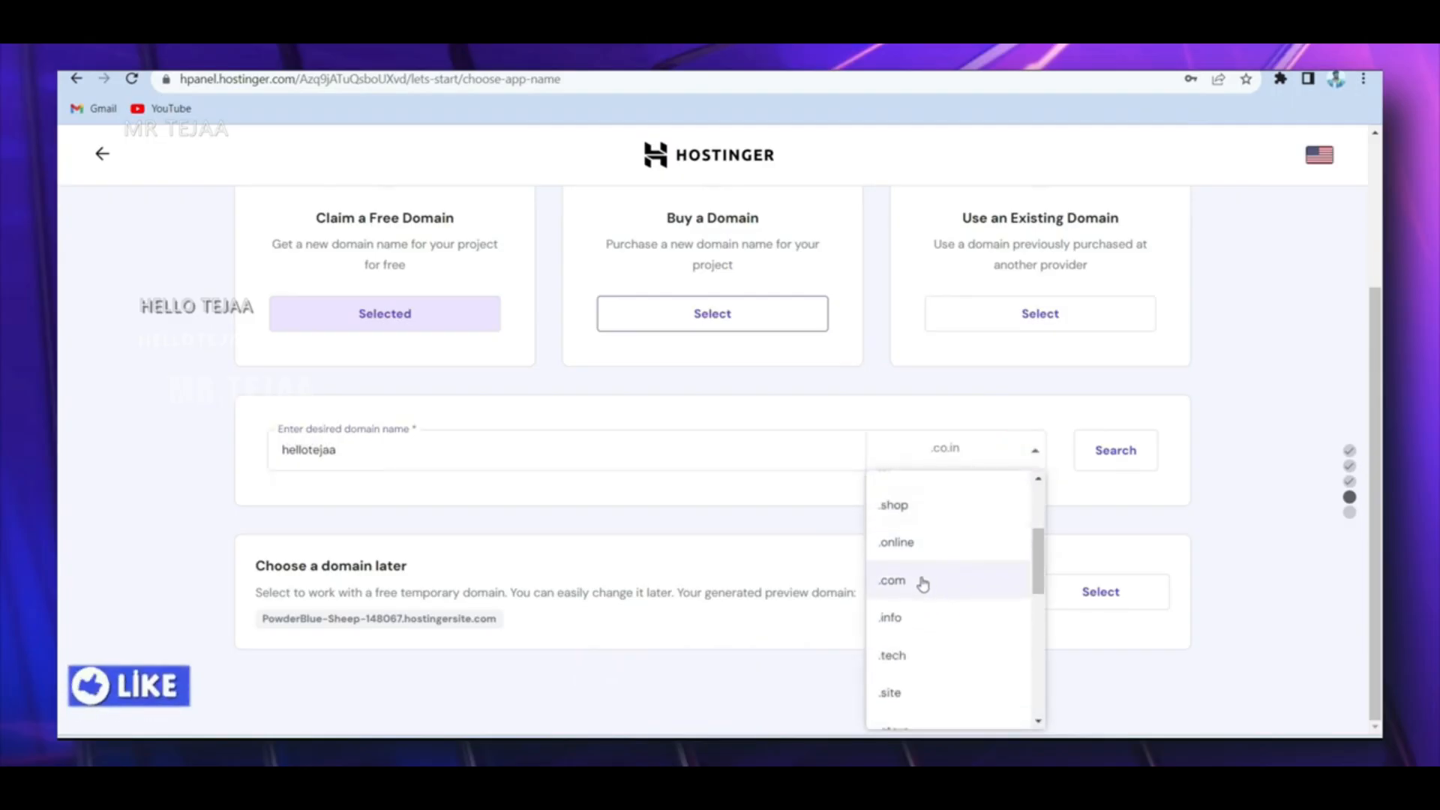
pyautogui.click(923, 583)
pyautogui.click(1118, 450)
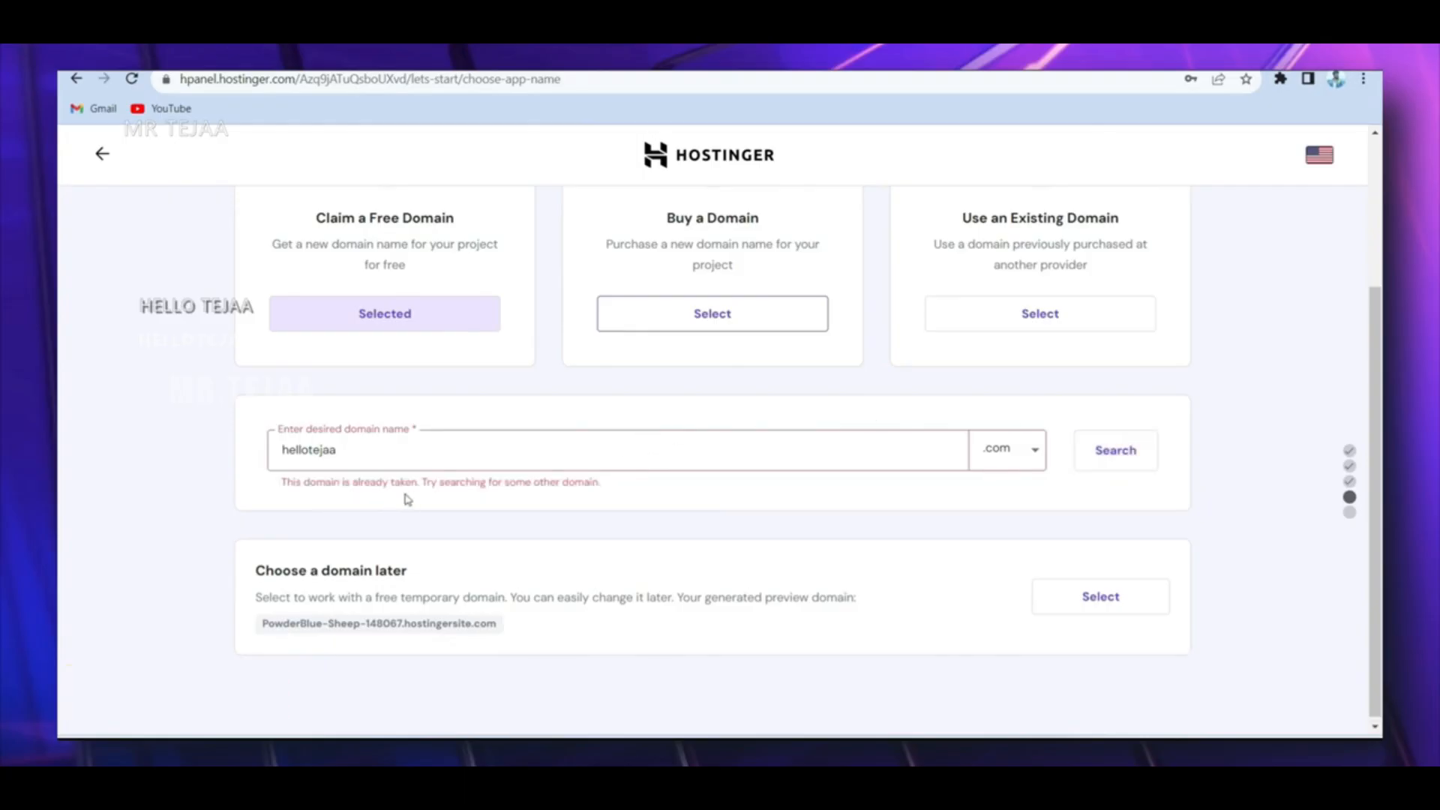
# Replace the desired domain name with mrtejaa, search for it with .com and continue with that domain
pyautogui.moveTo(456, 450); pyautogui.dragTo(247, 448)
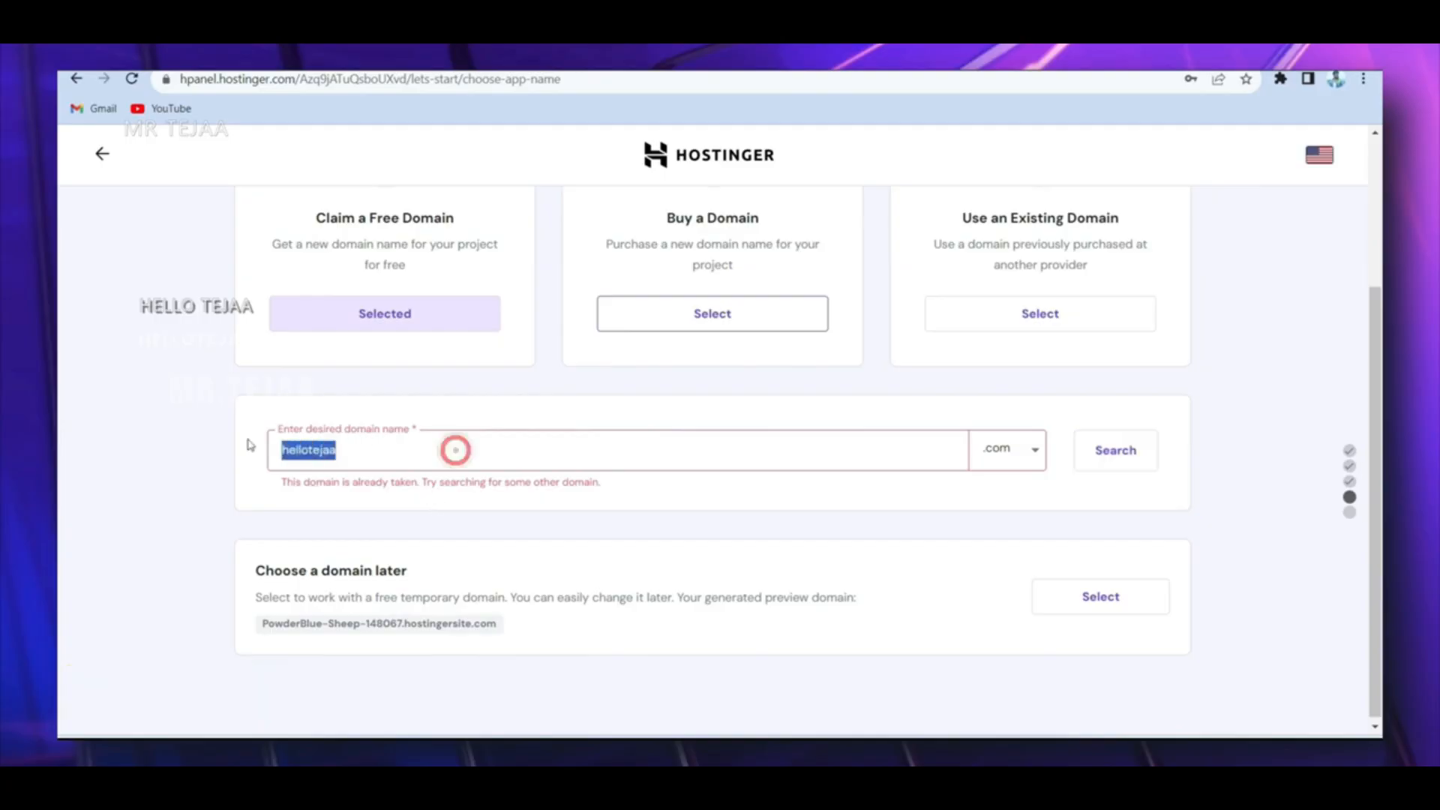
pyautogui.write('mrte')
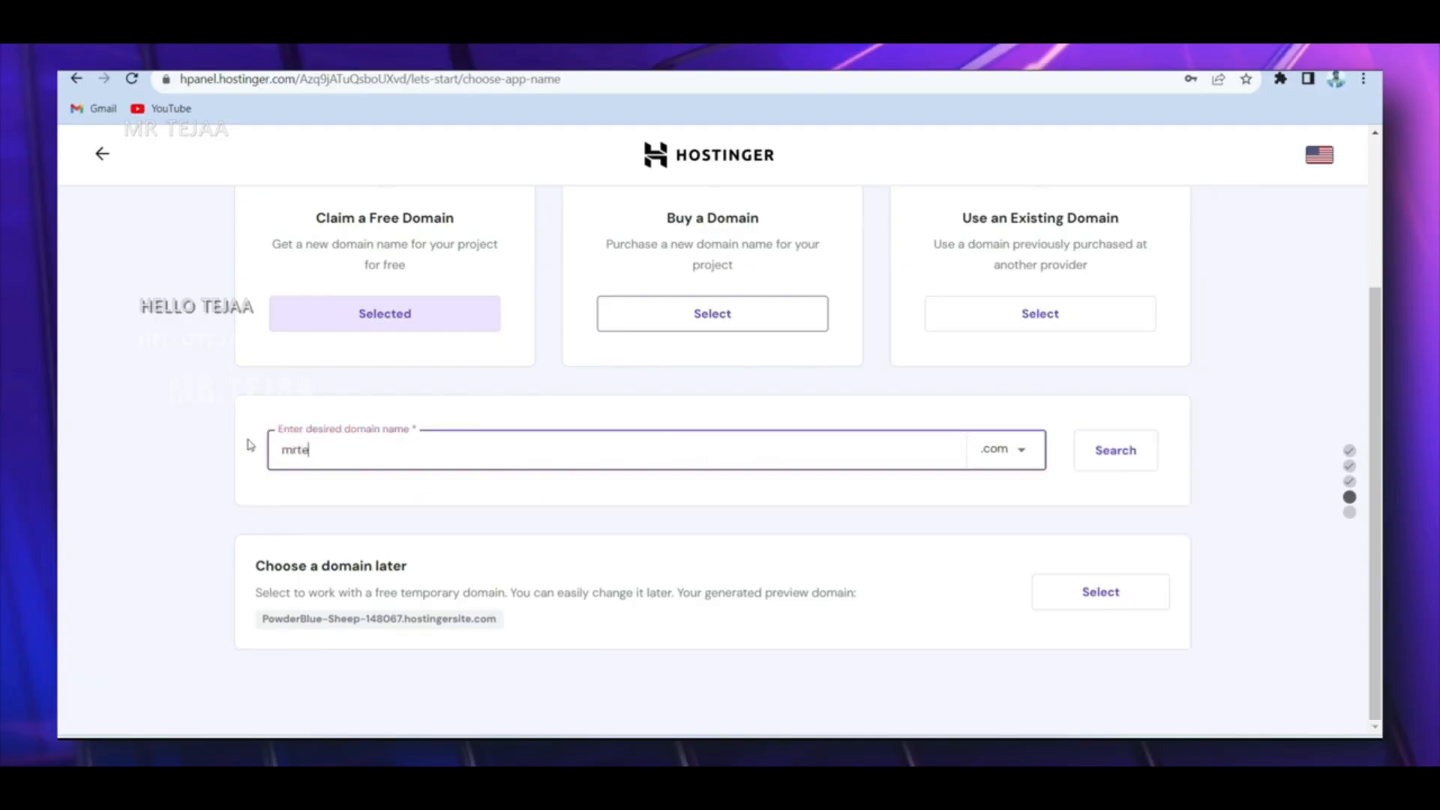
pyautogui.click(1114, 454)
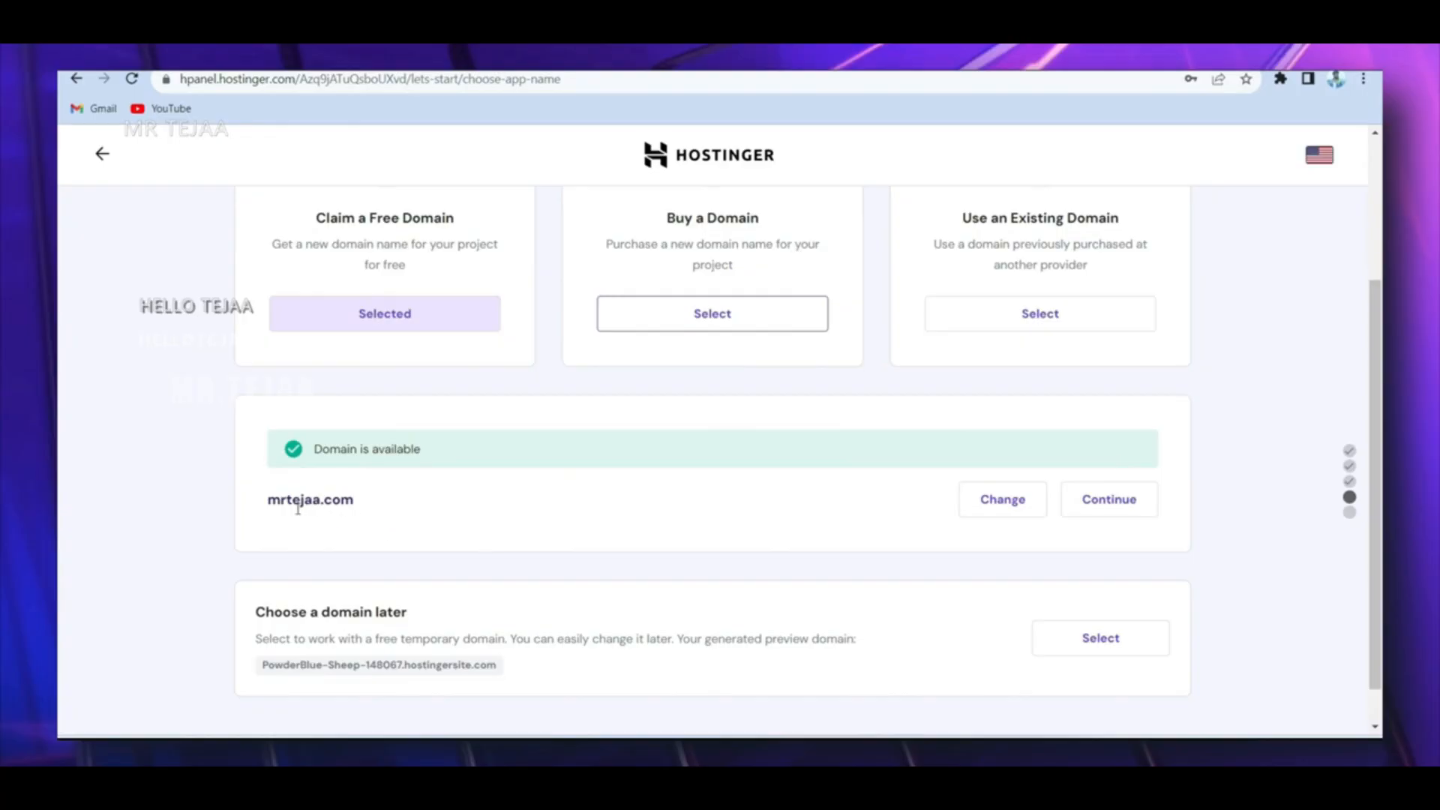
pyautogui.click(1086, 495)
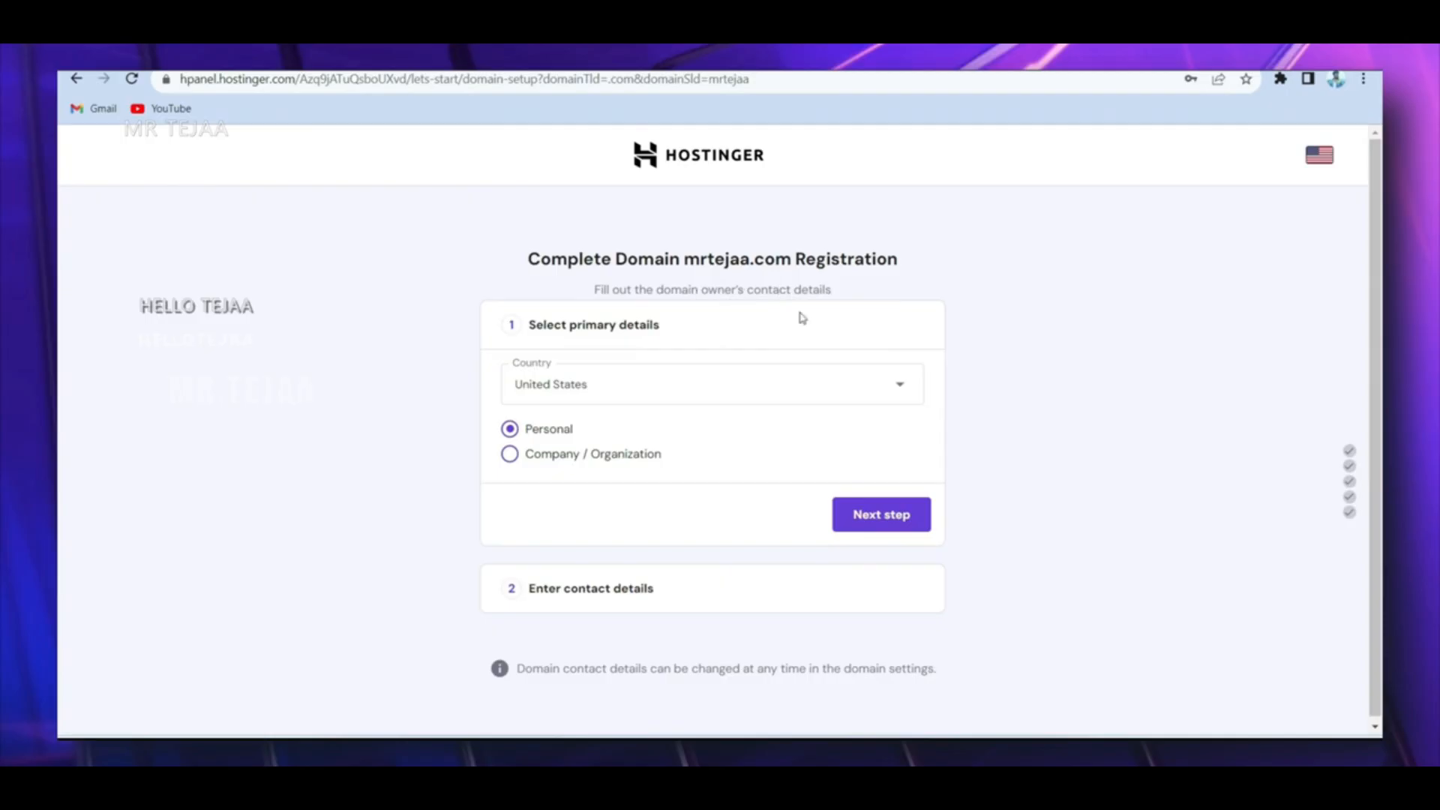
# Set the domain owner's country to India, keep the Personal registration type and proceed to the contact details
pyautogui.click(779, 400)
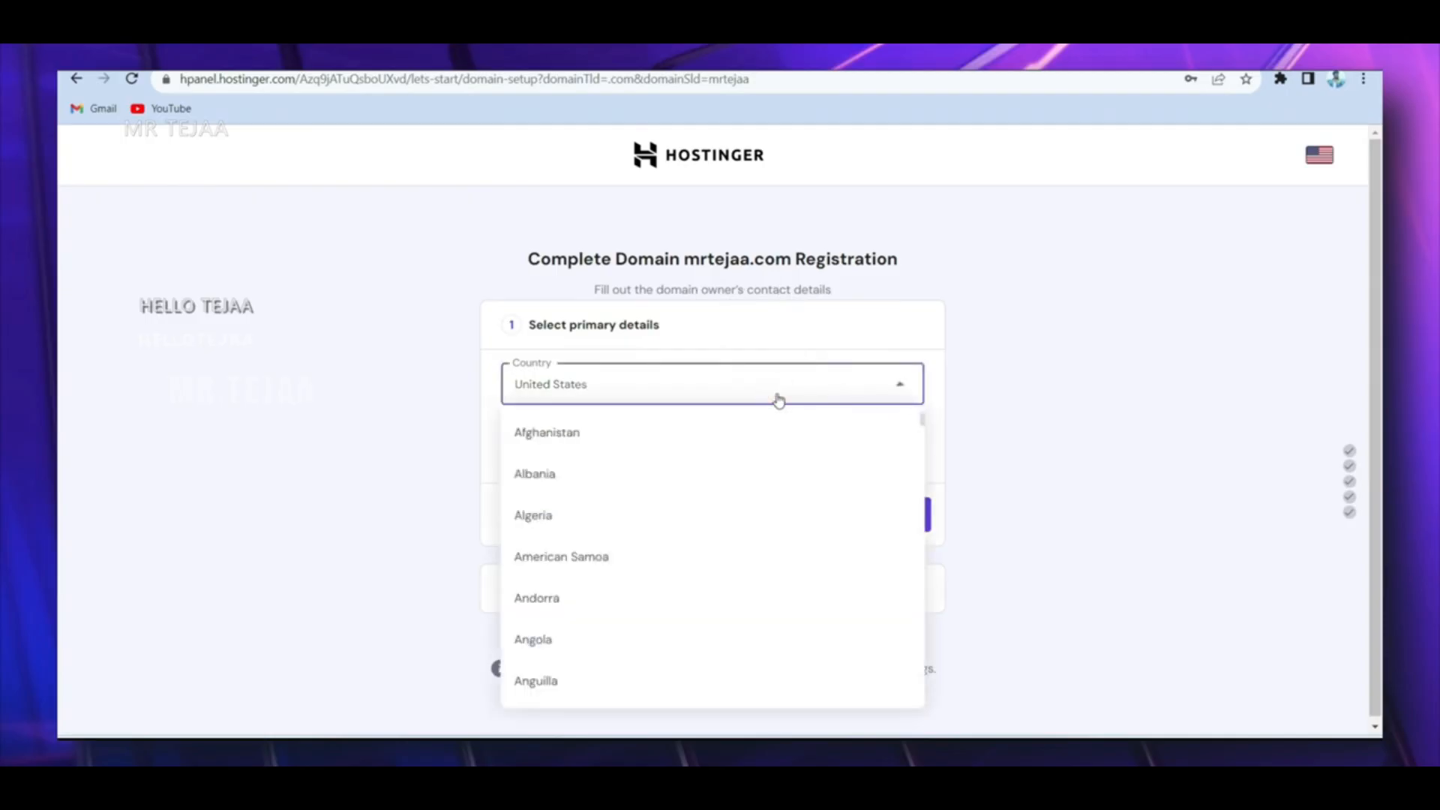
pyautogui.write('ind')
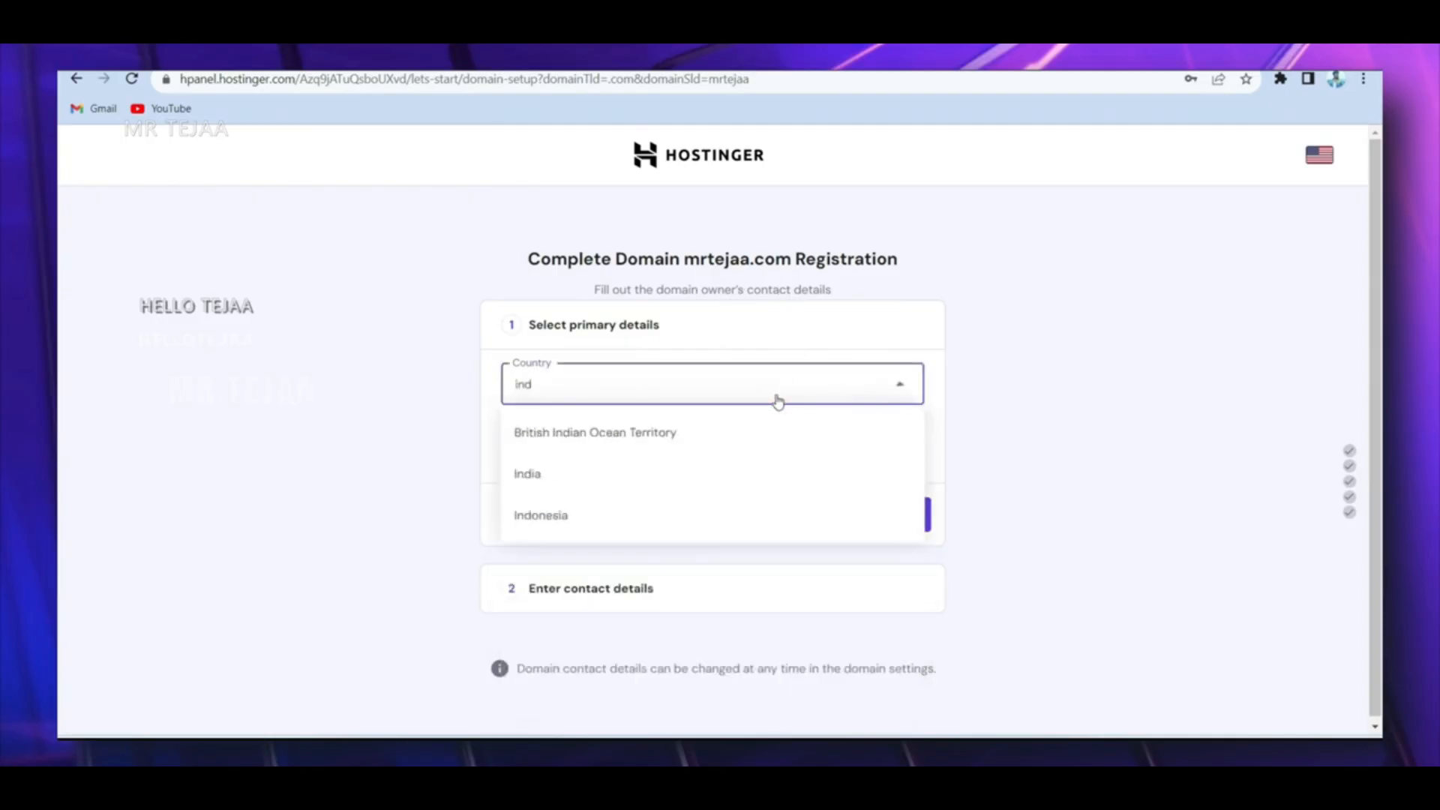
pyautogui.click(672, 472)
pyautogui.click(882, 517)
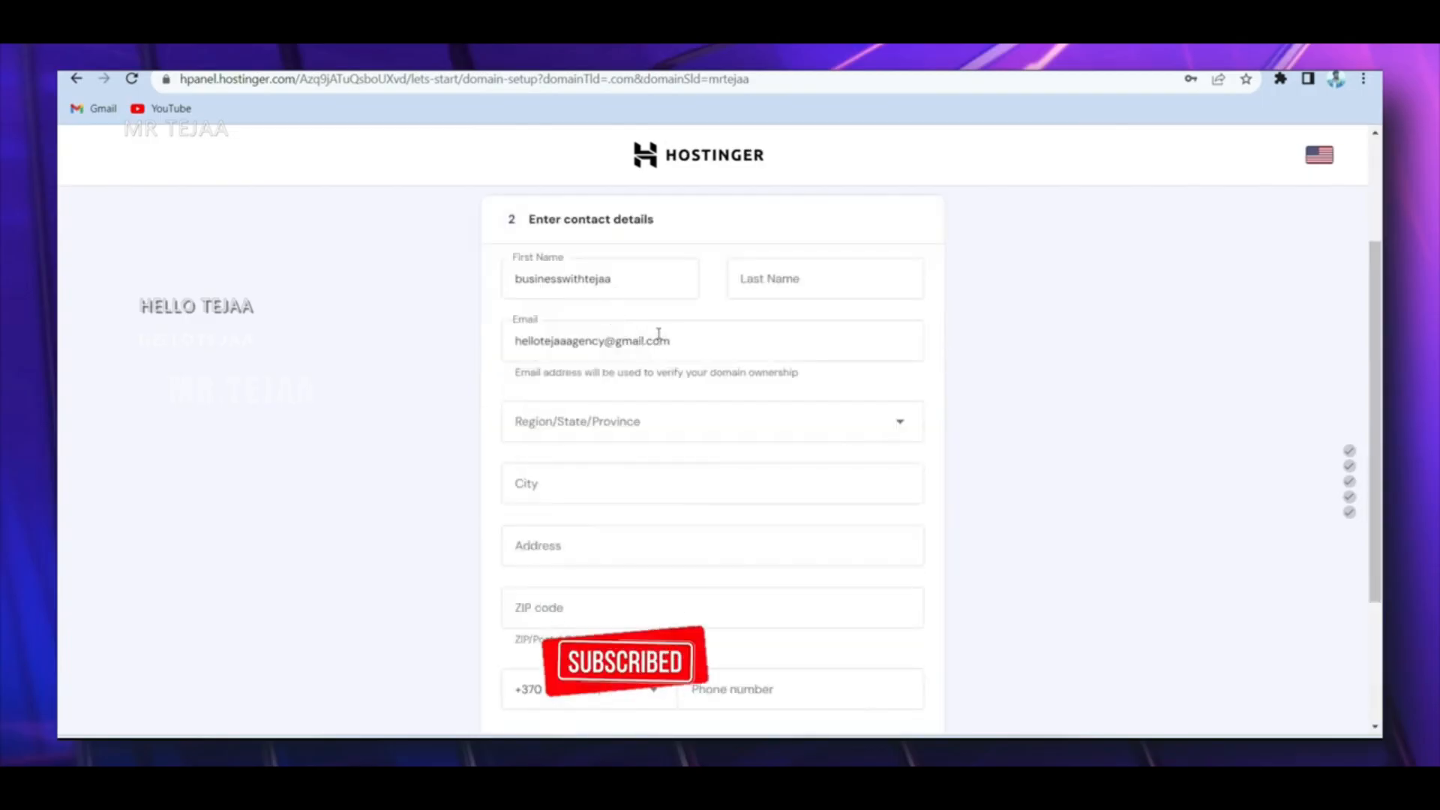
# Finish the domain registration with the owner's contact details and complete the website setup
pyautogui.scroll(-2, 679, 427)
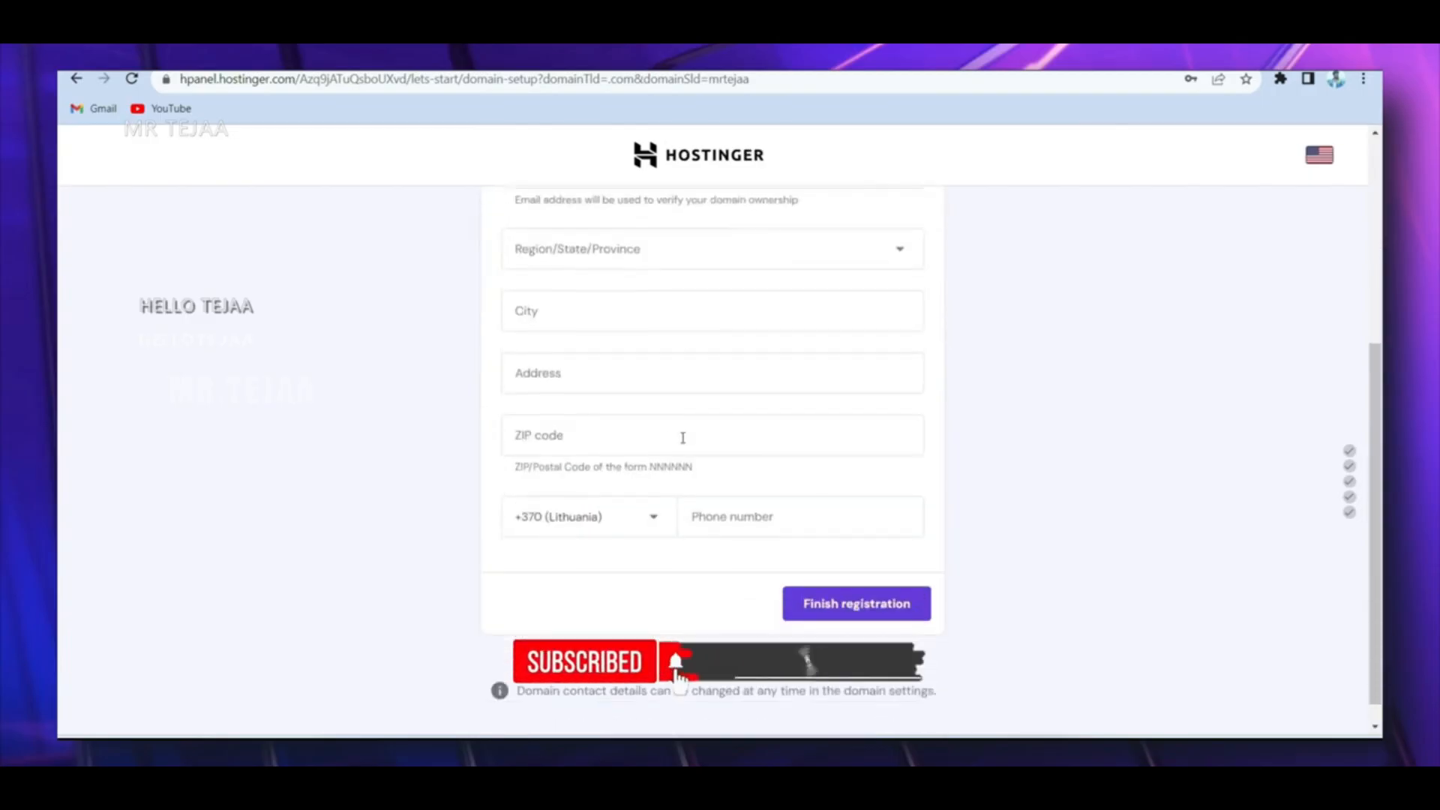
pyautogui.click(848, 614)
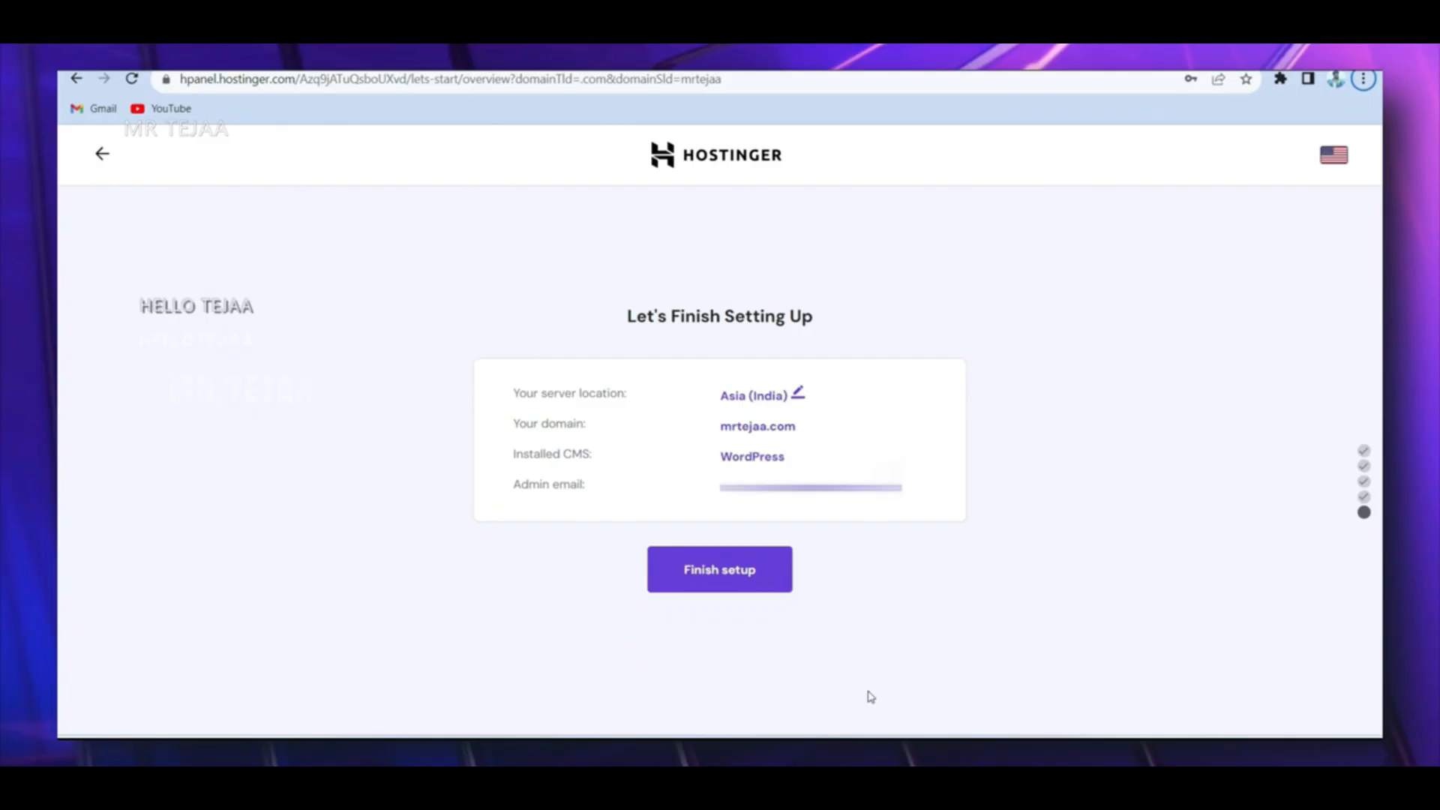
pyautogui.click(723, 572)
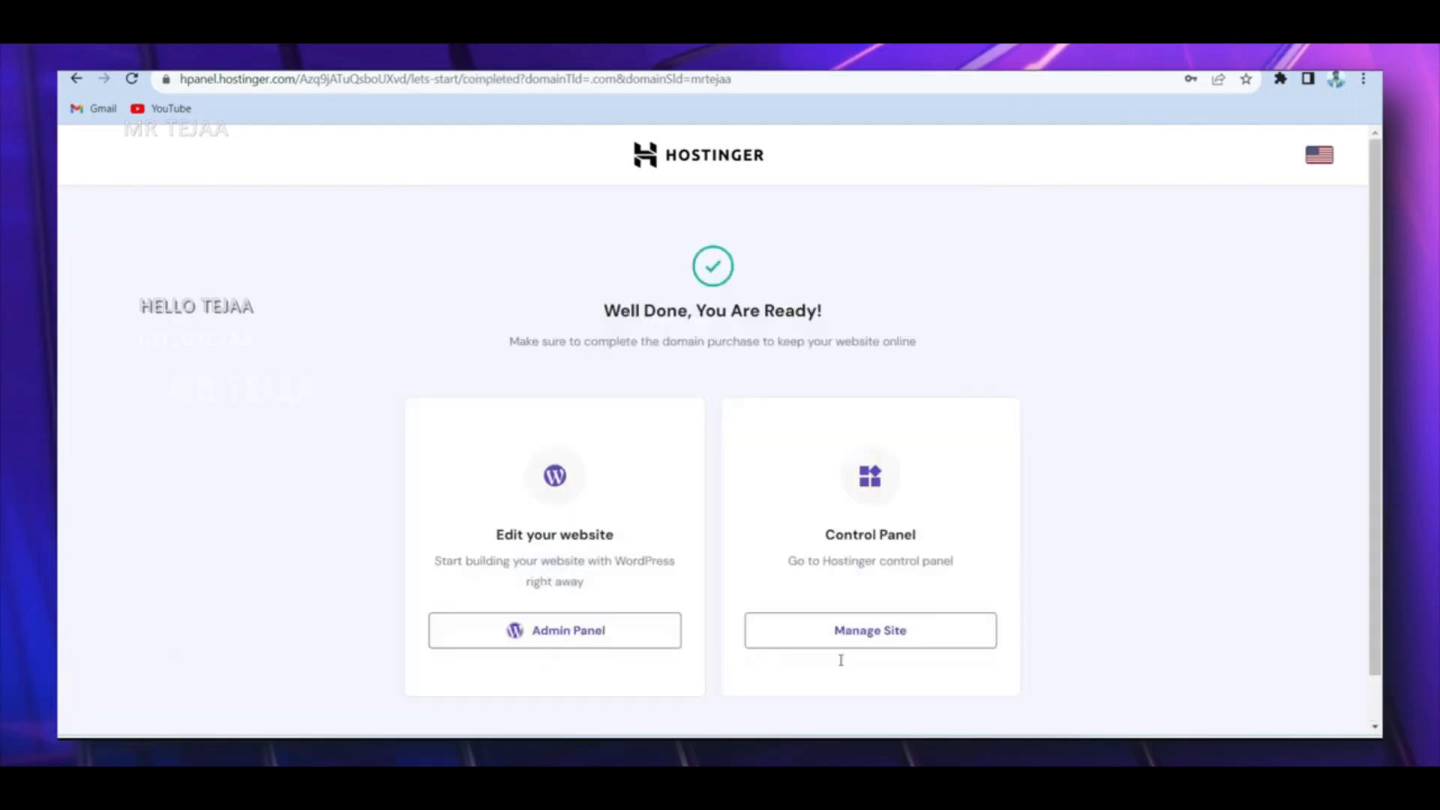
# Open the new site's management in the control panel and set the country to India in the address update form
pyautogui.scroll(-2, 726, 495)
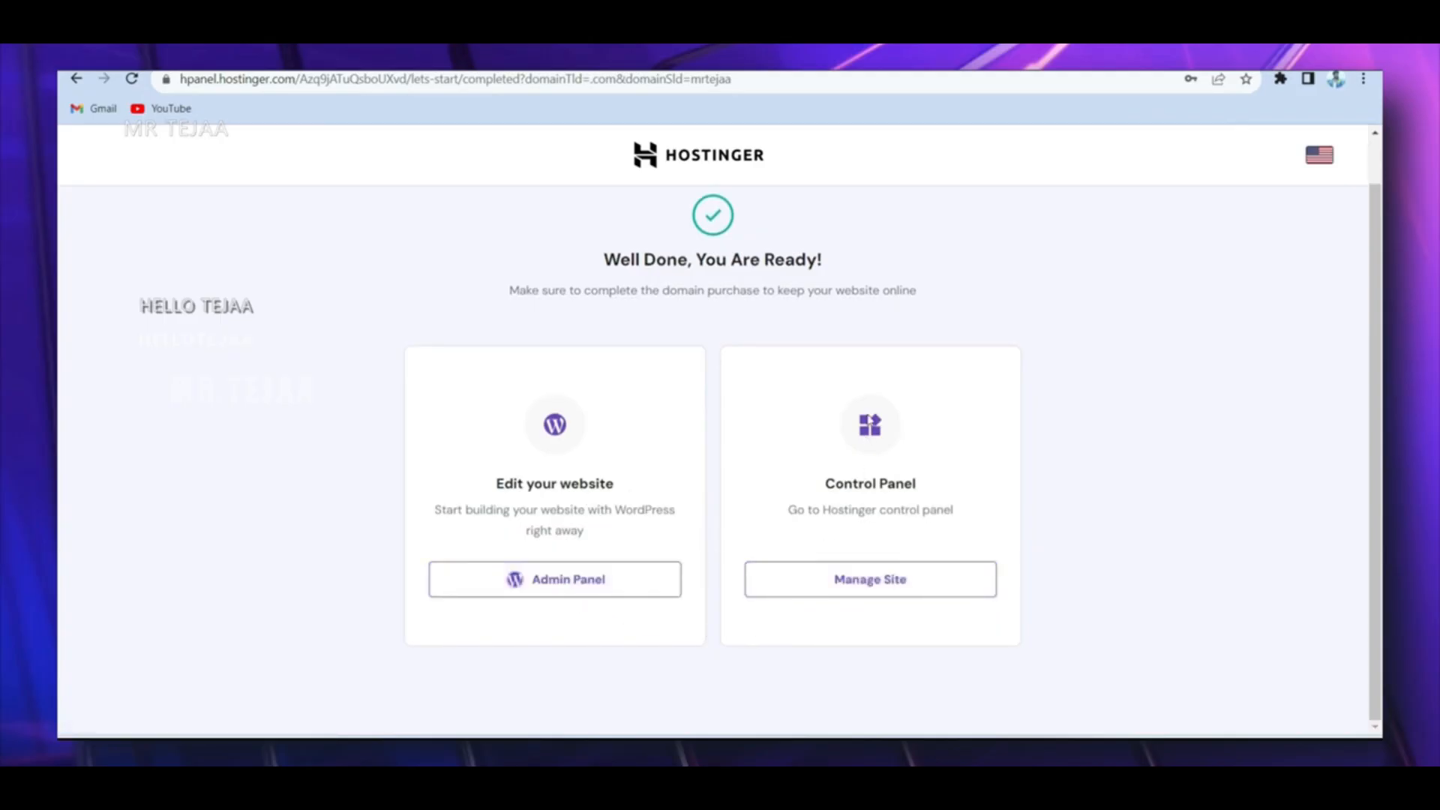
pyautogui.click(909, 591)
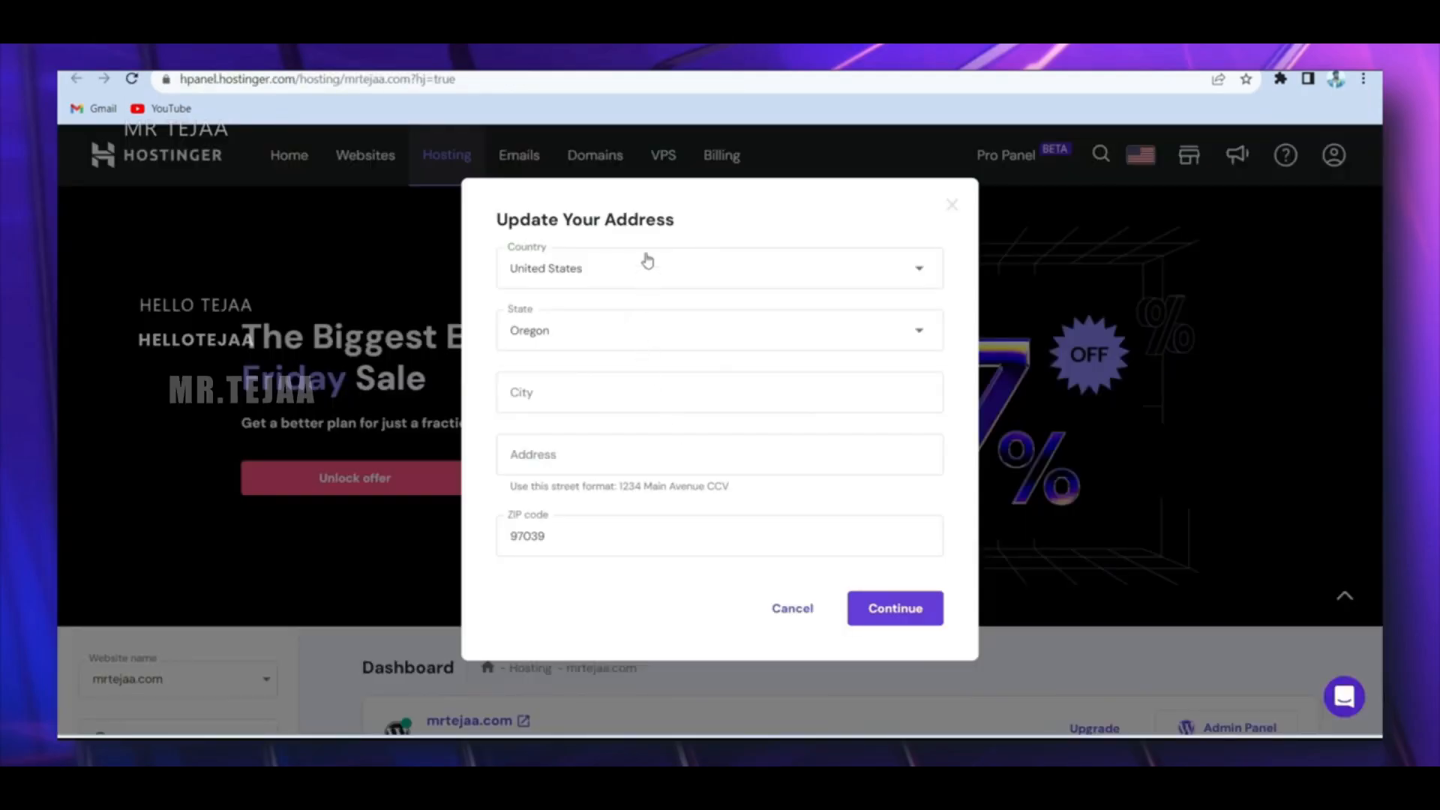
pyautogui.click(684, 285)
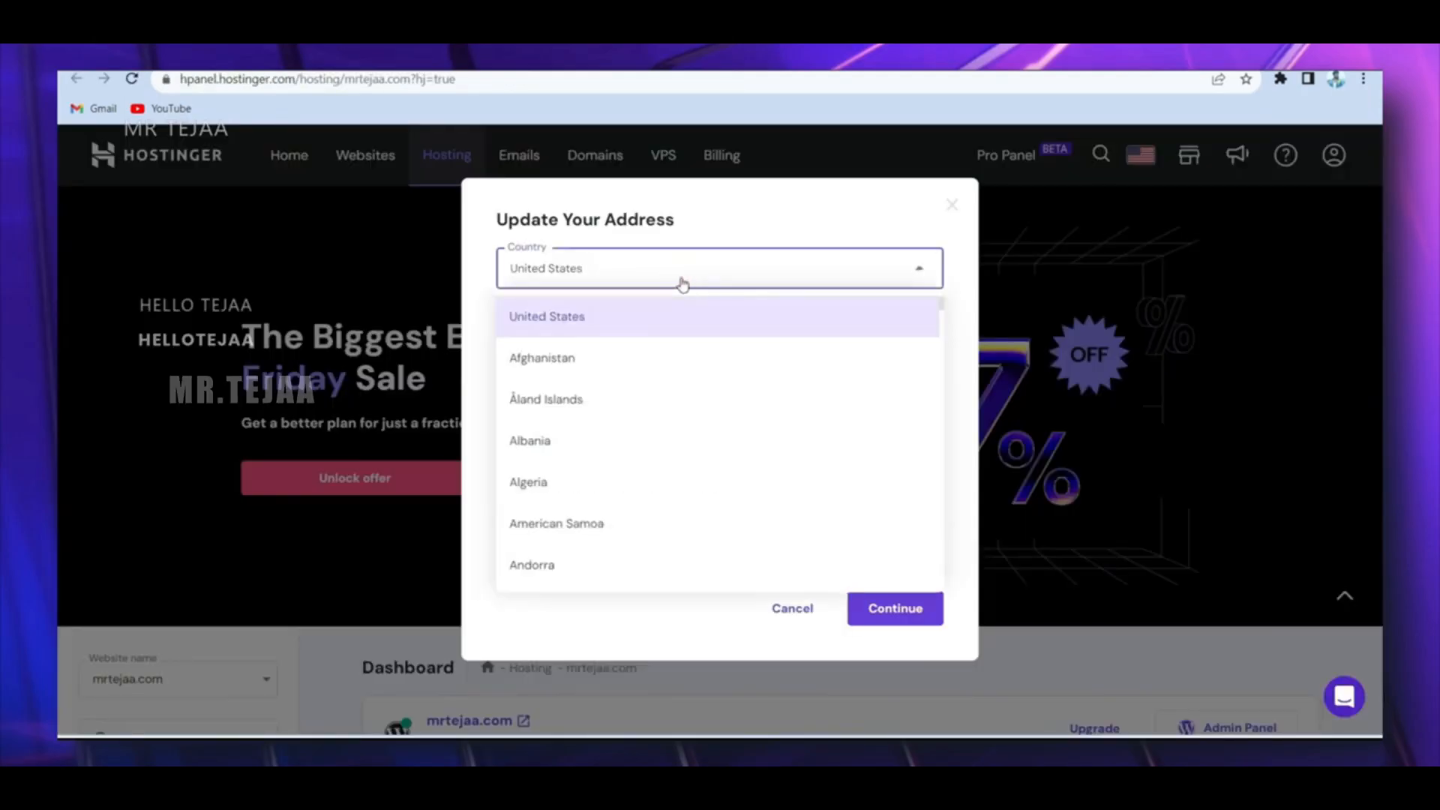
pyautogui.write('indi')
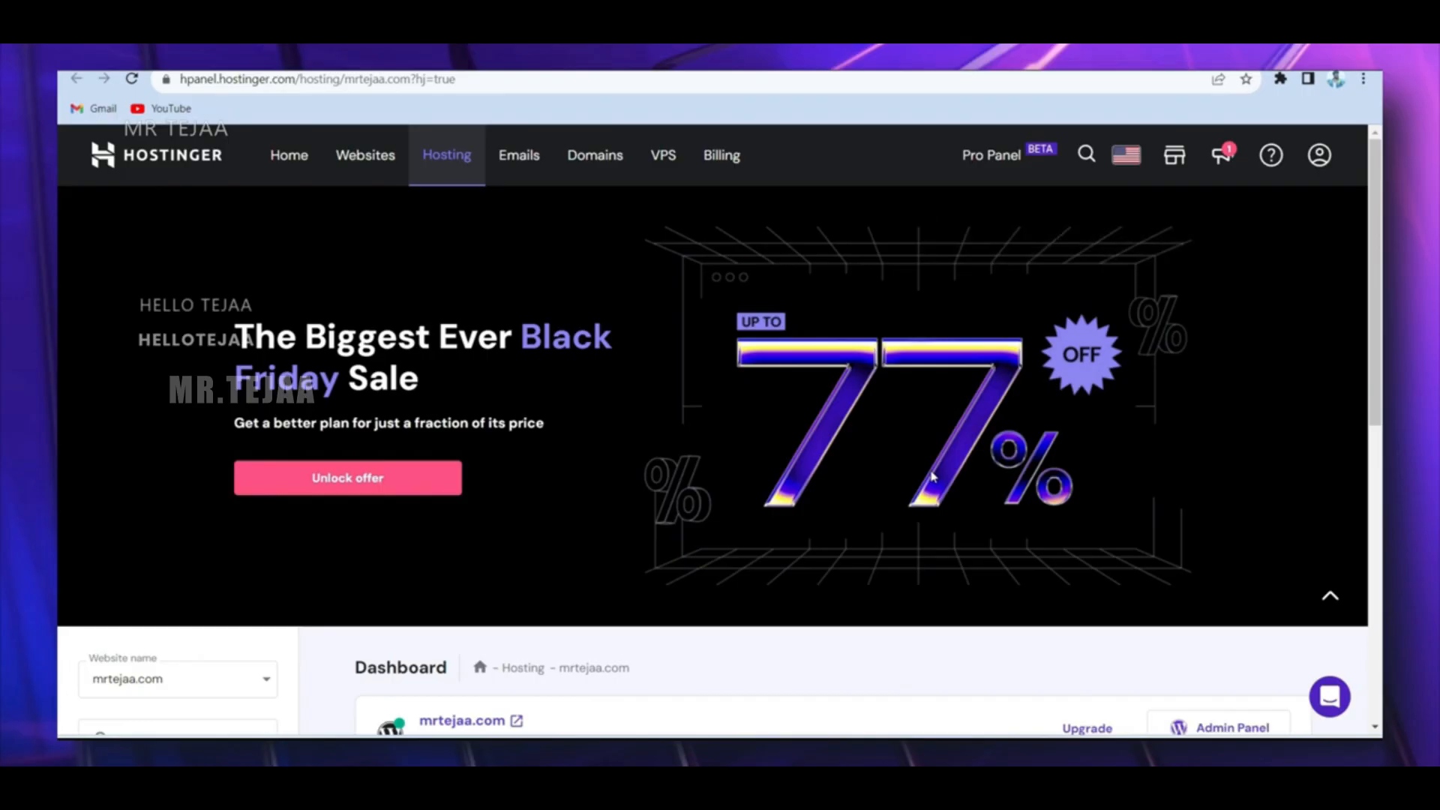
# Examine the status of the mrtejaa.com SSL certificate in the site's security settings
pyautogui.scroll(-5, 915, 478)
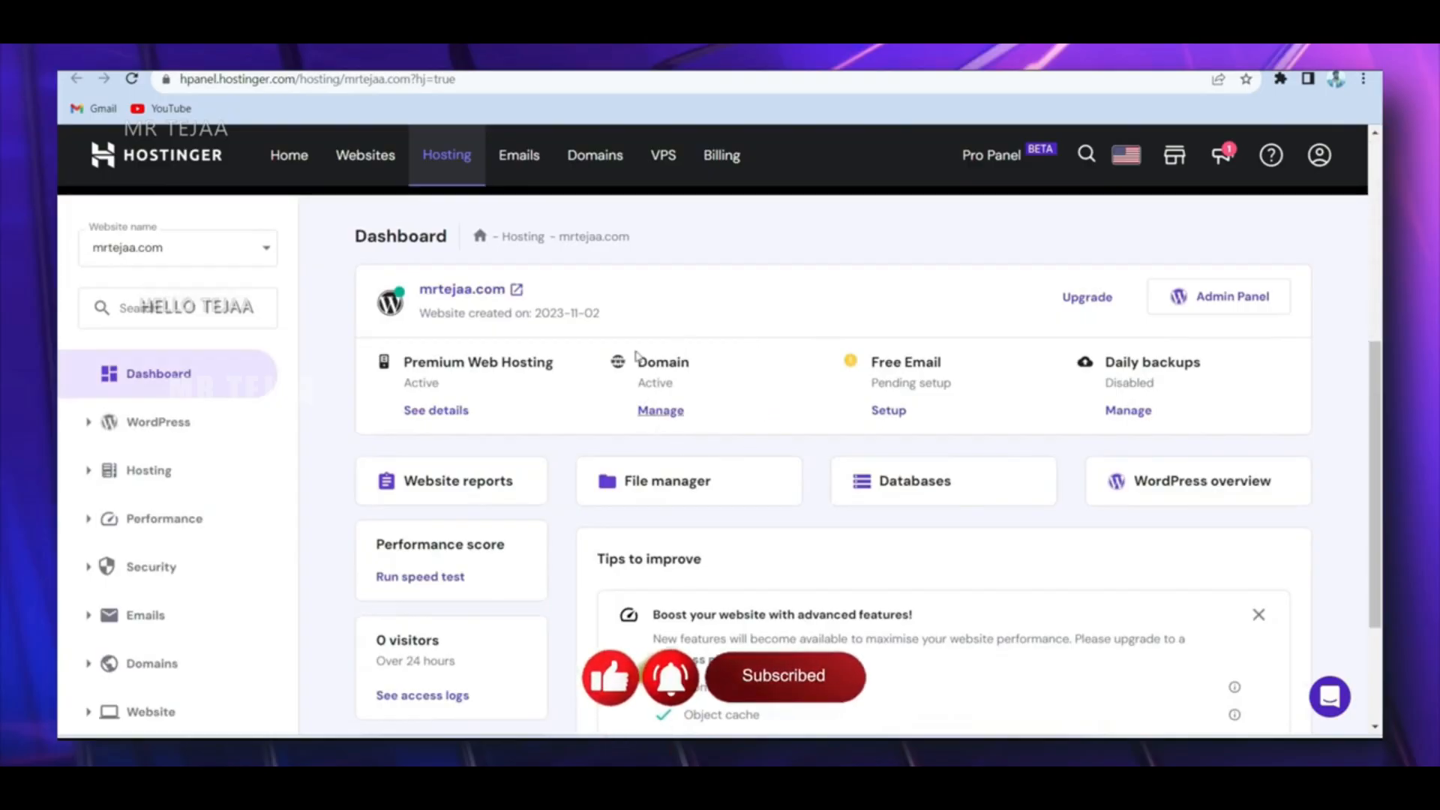
pyautogui.click(135, 568)
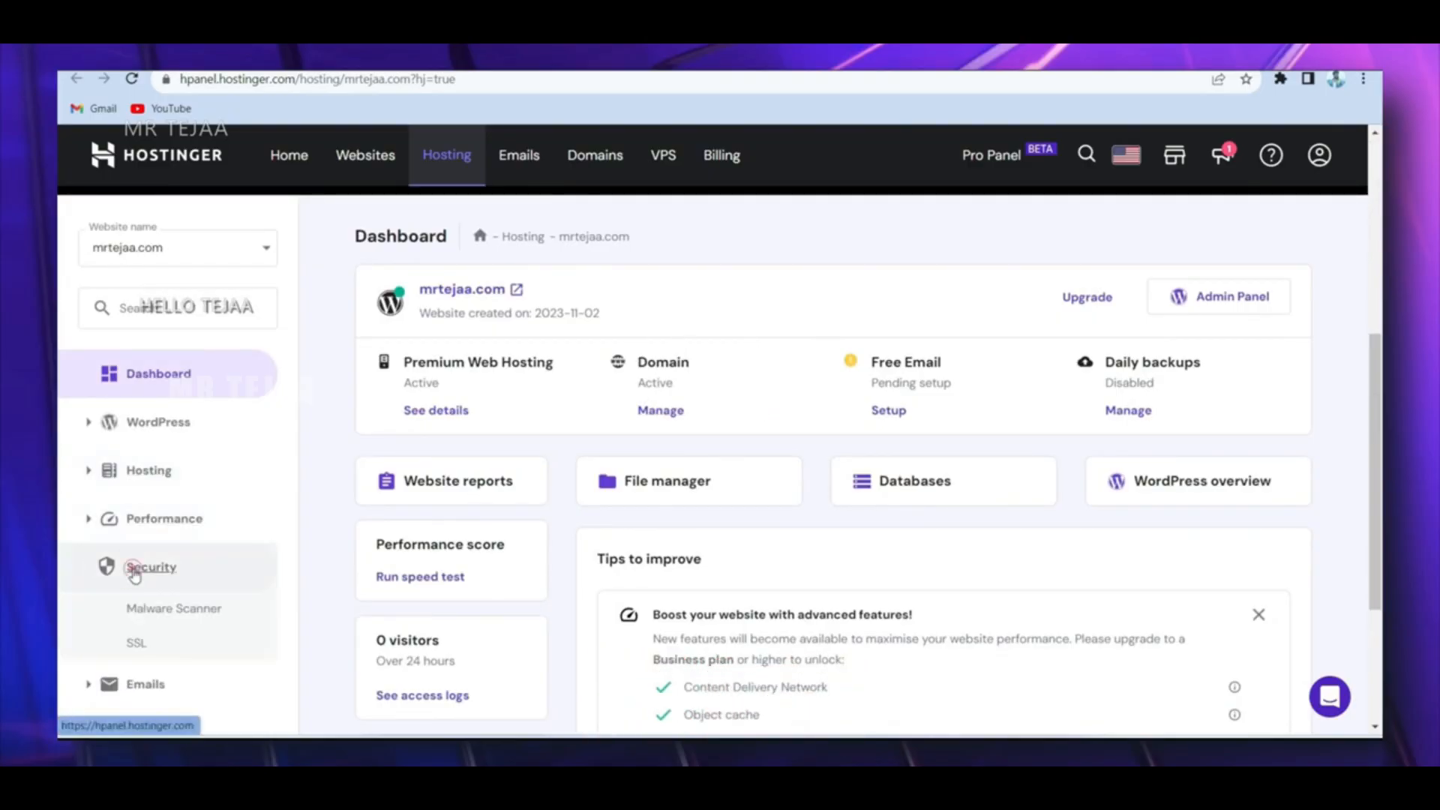
pyautogui.click(138, 646)
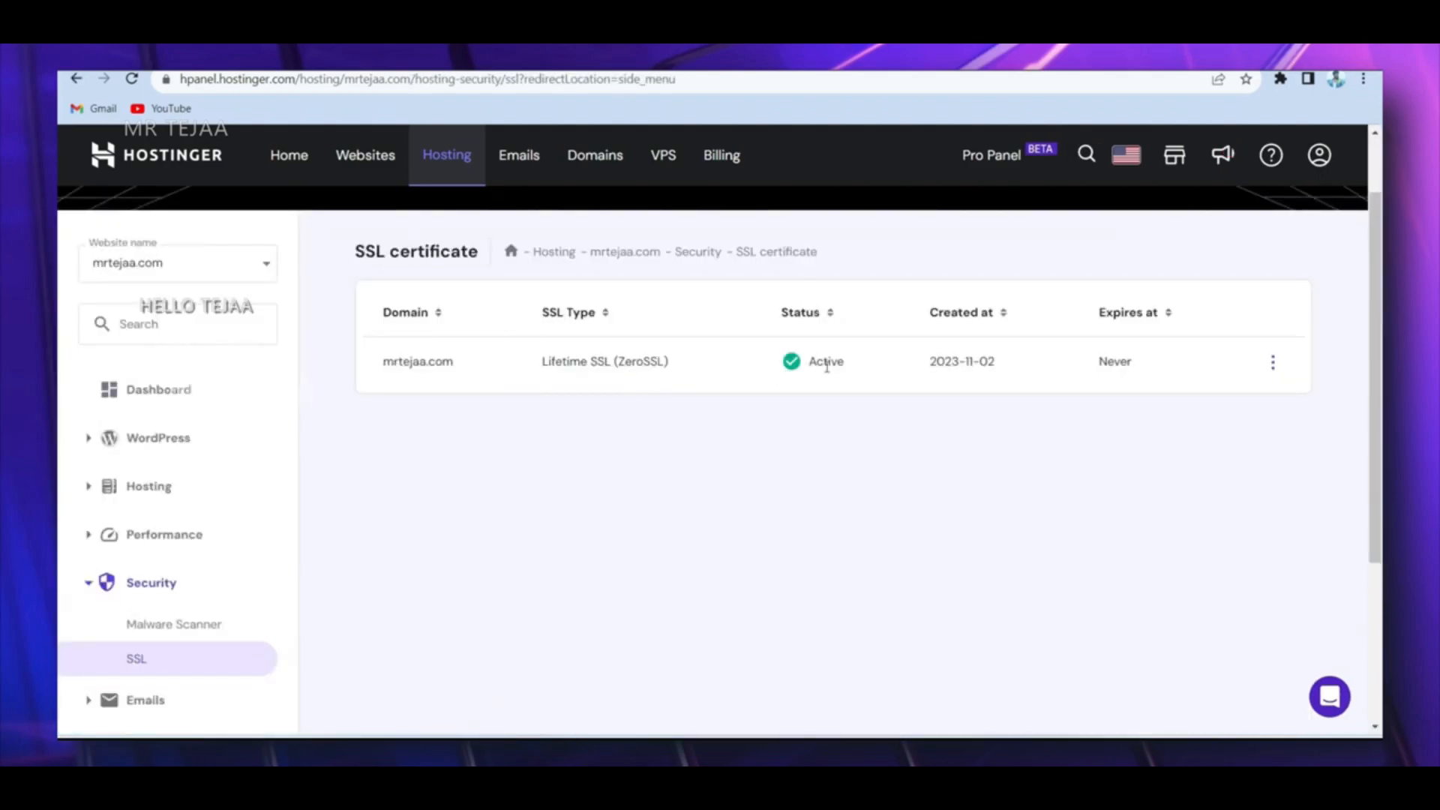
pyautogui.doubleClick(789, 366)
pyautogui.click(846, 408)
# Return to the hosting dashboard of mrtejaa.com and open the site's WordPress admin panel
pyautogui.click(161, 390)
pyautogui.scroll(-1, 161, 396)
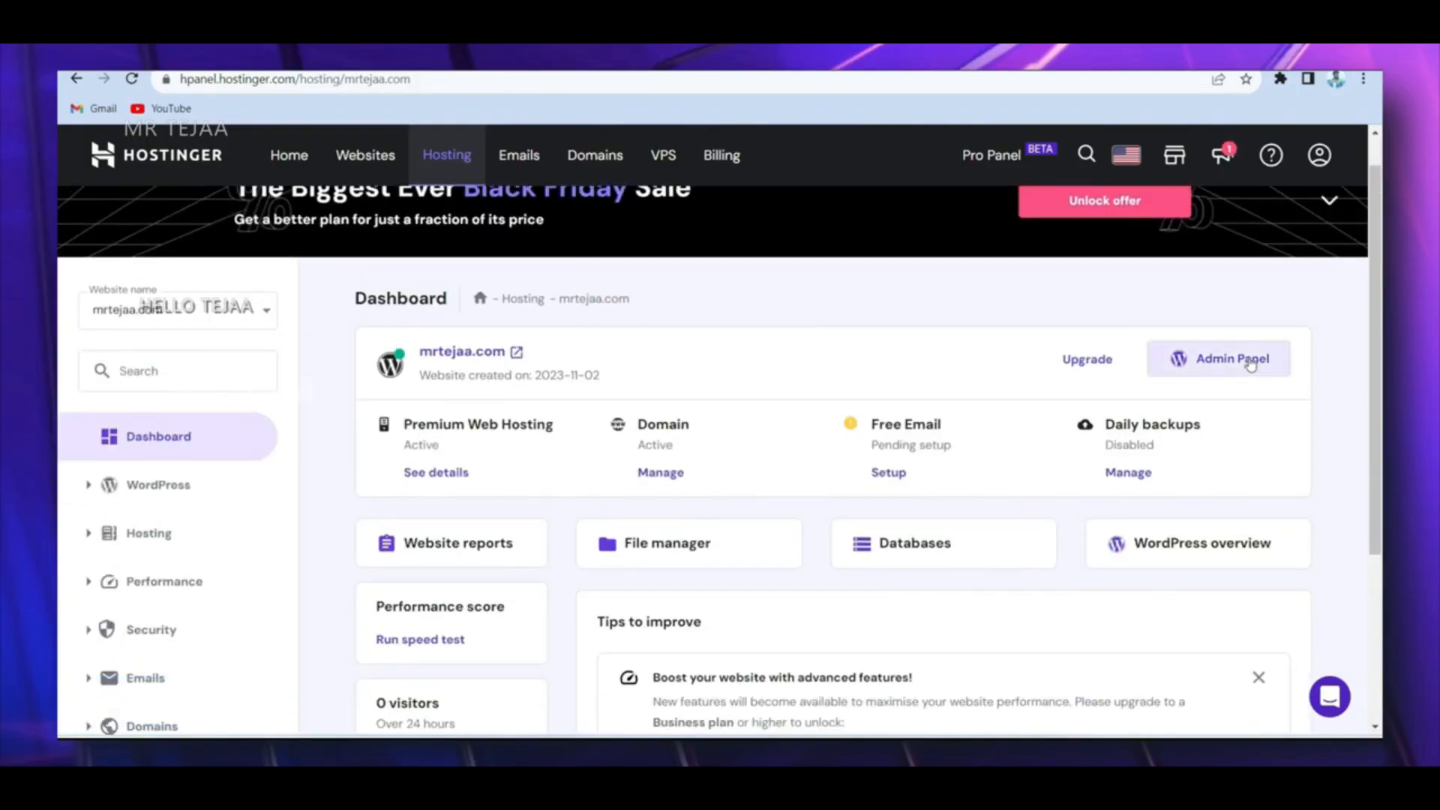
pyautogui.click(1250, 364)
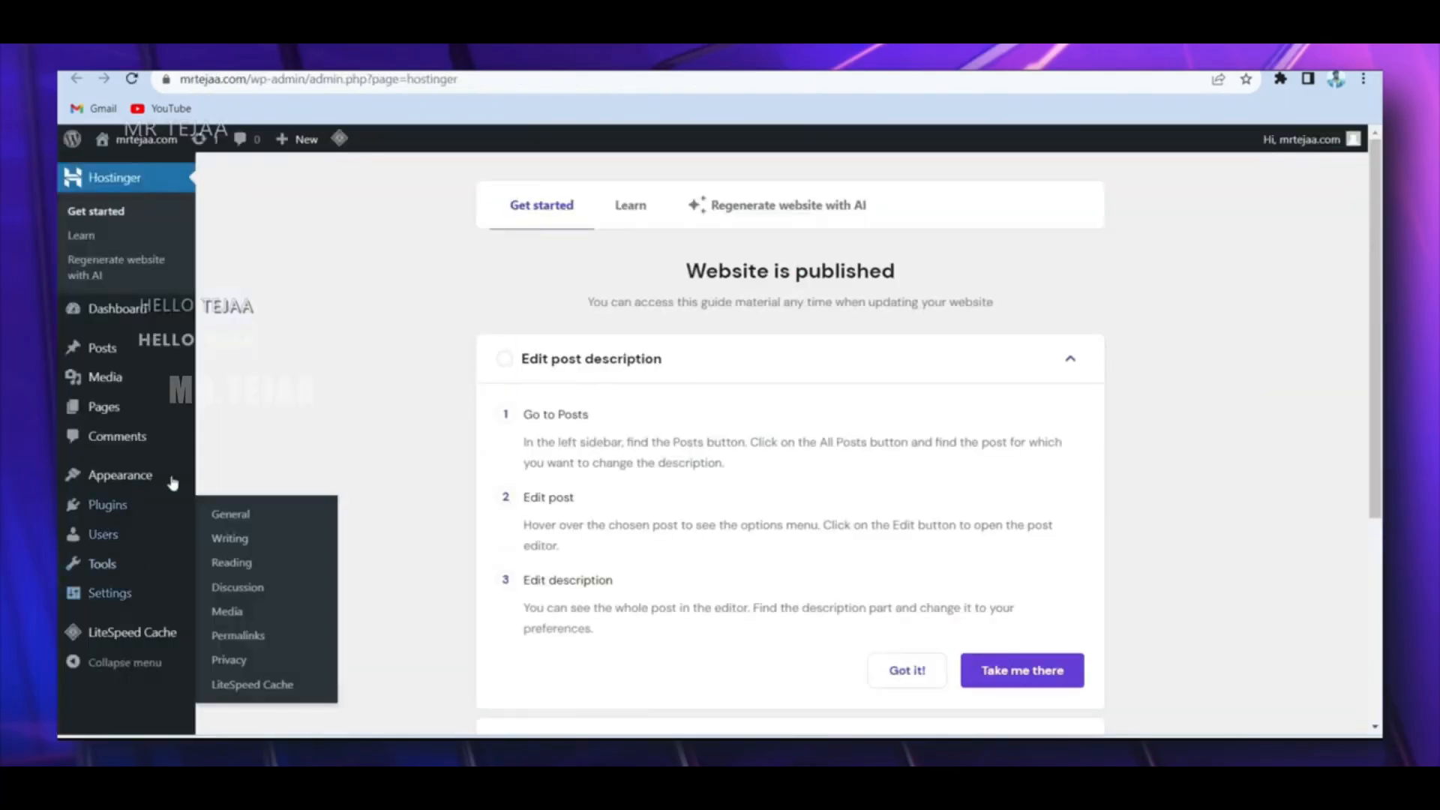
# Open mrtejaa.com/login in a new browser tab to reach the site's WordPress login page
pyautogui.hotkey('ctrl', 't')
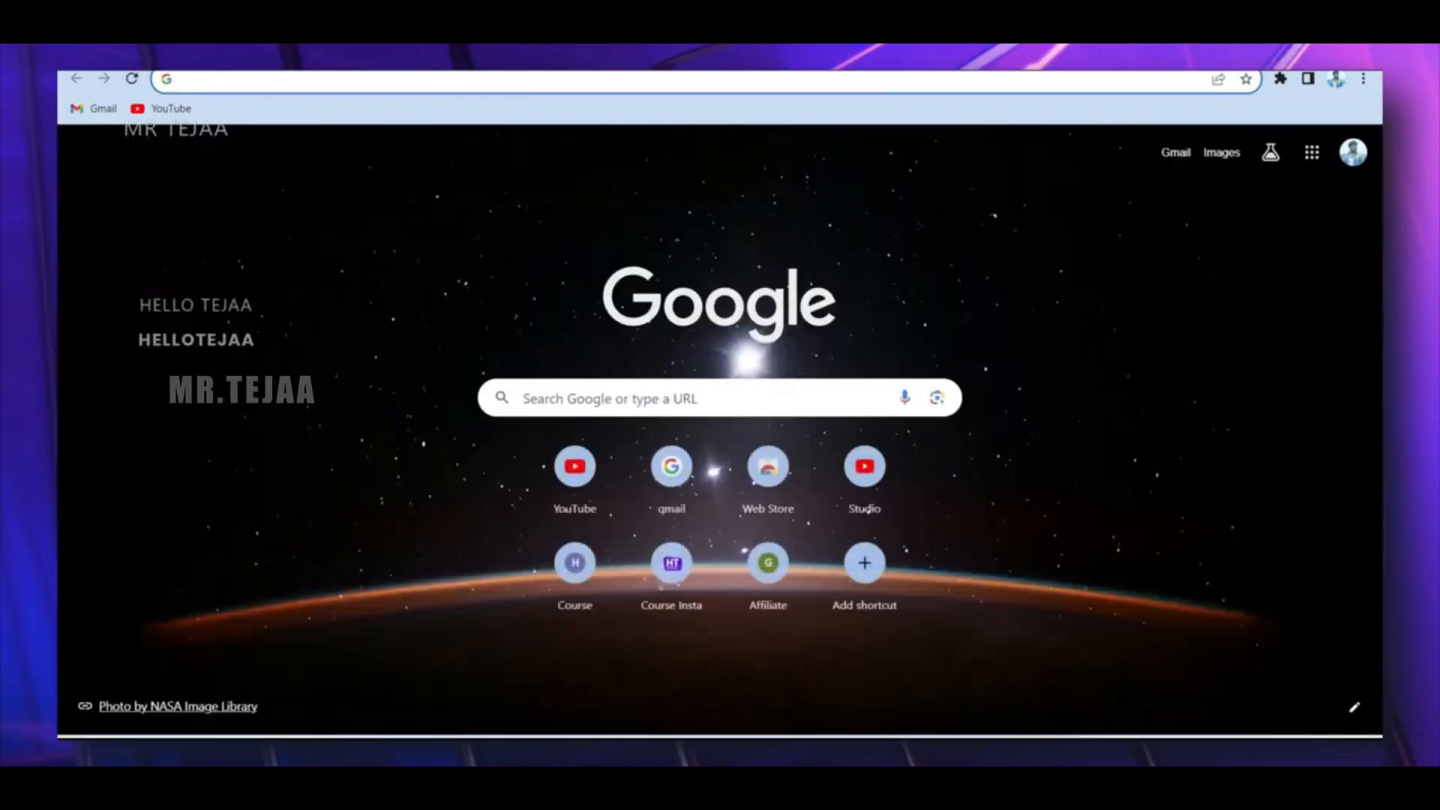
pyautogui.write('mrte')
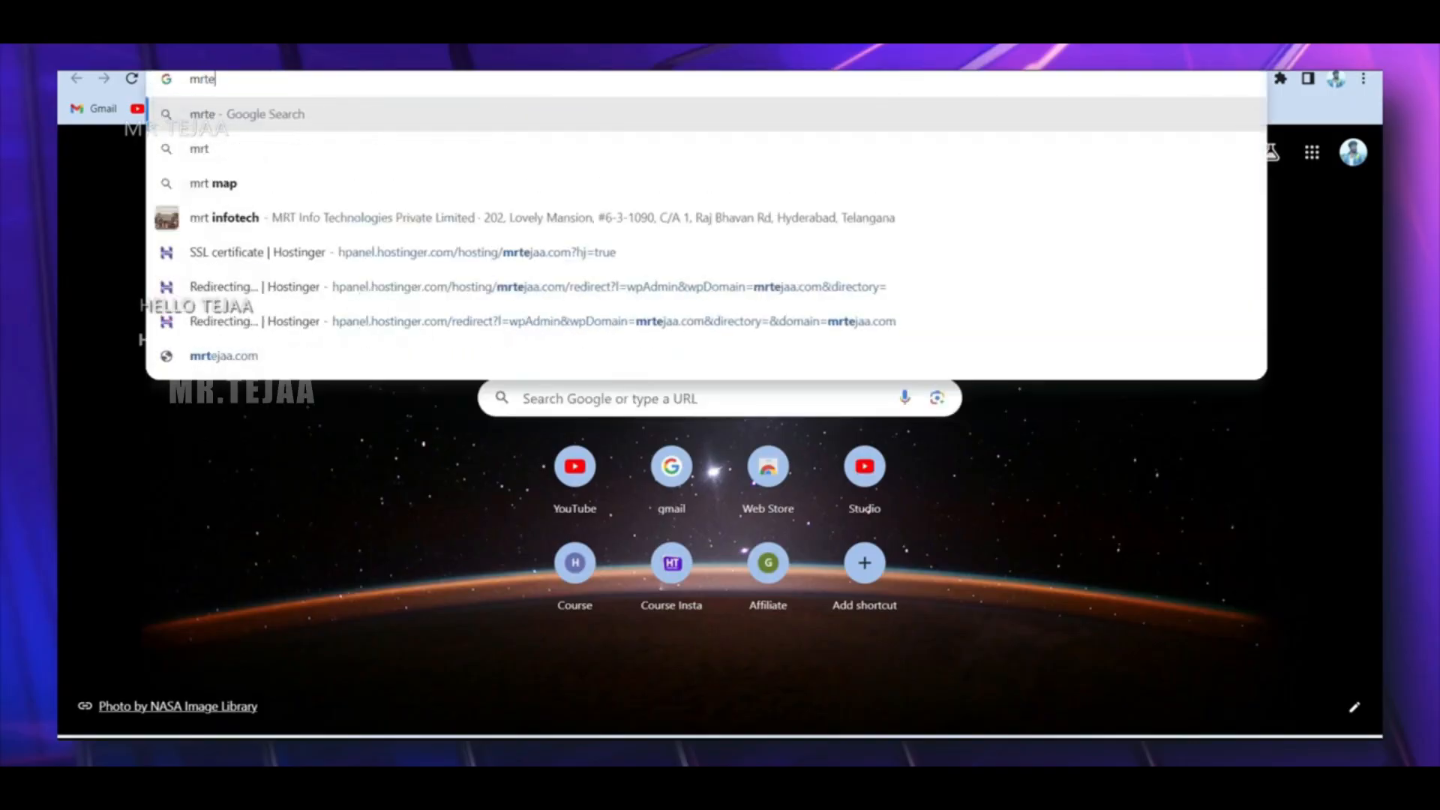
pyautogui.write('jaa.')
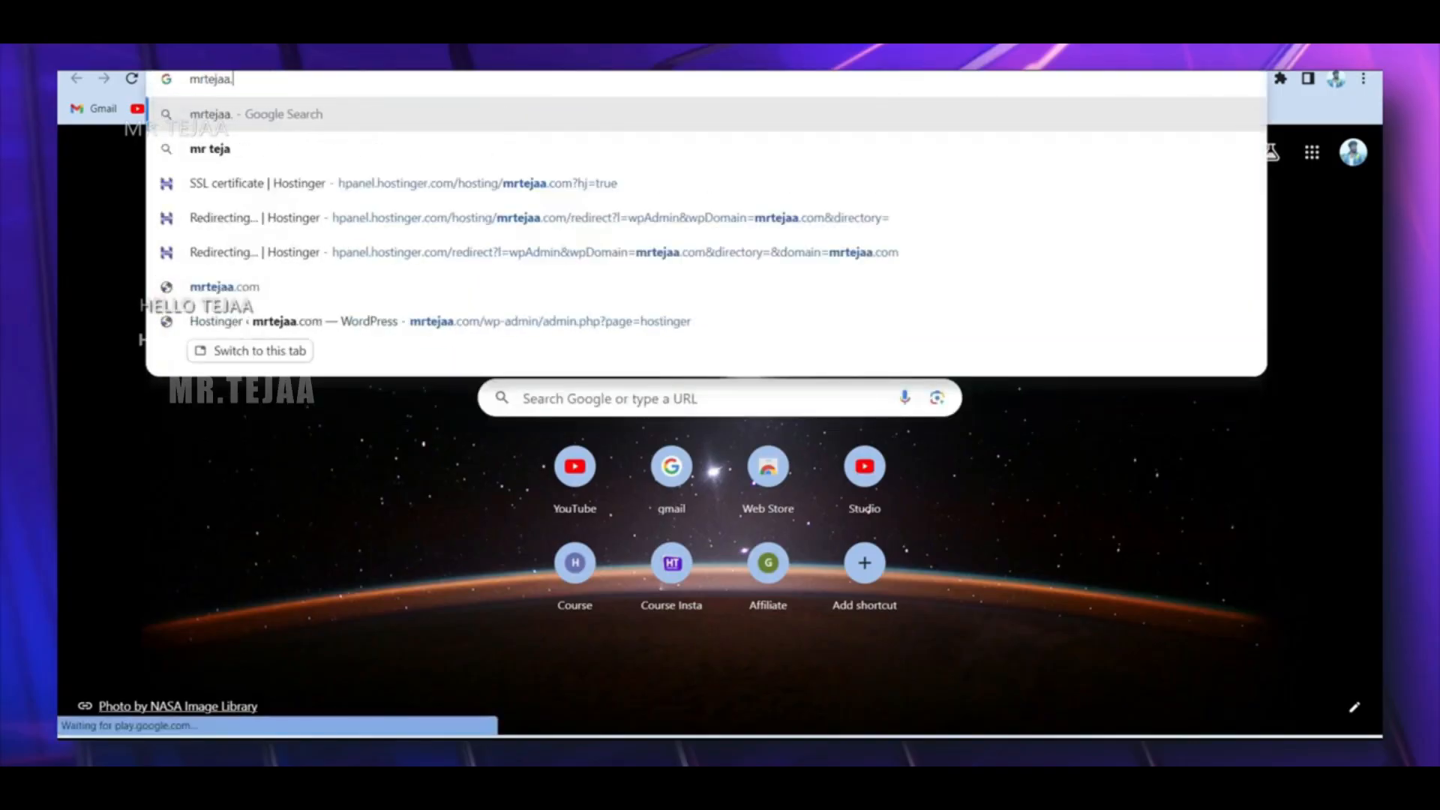
pyautogui.write('com')
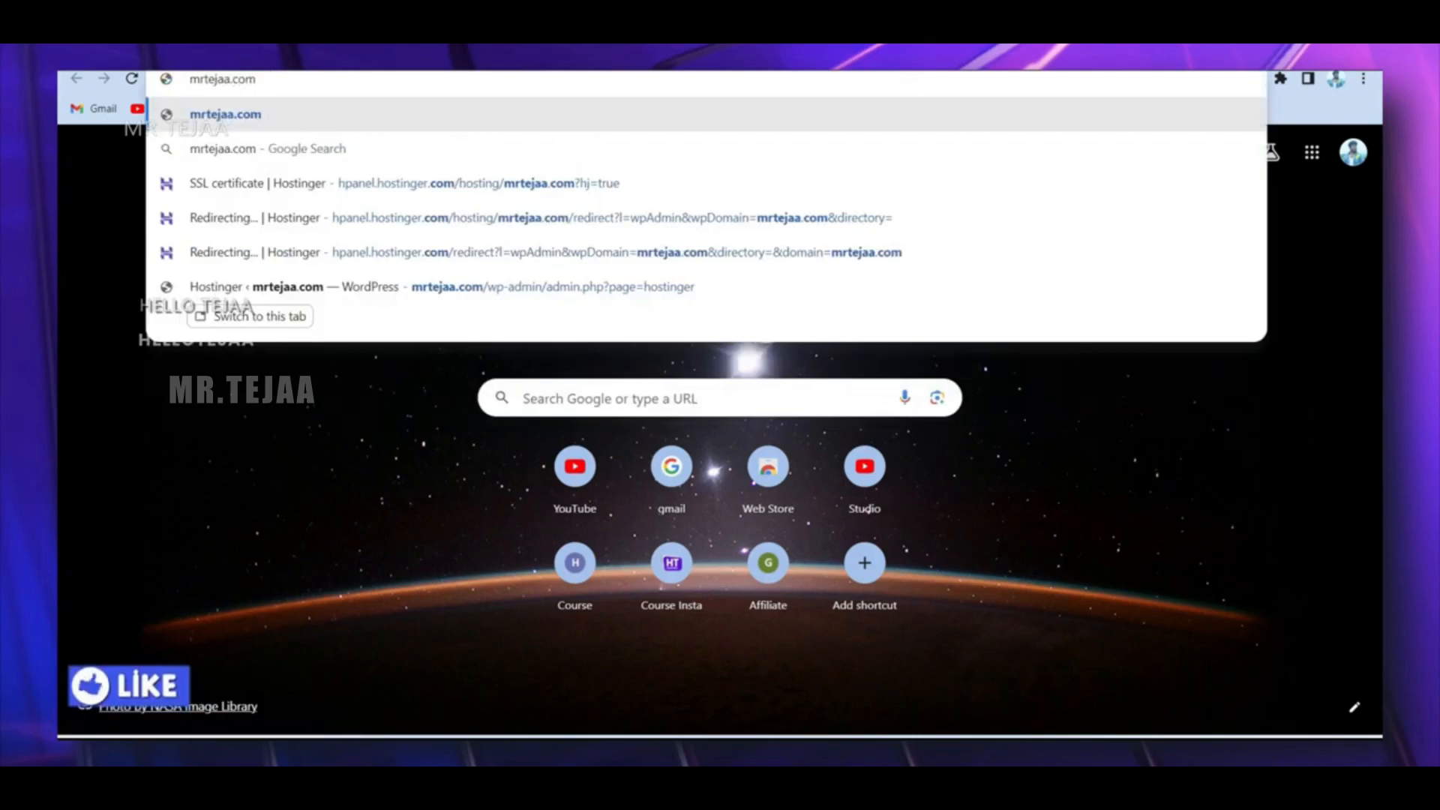
pyautogui.write('/login')
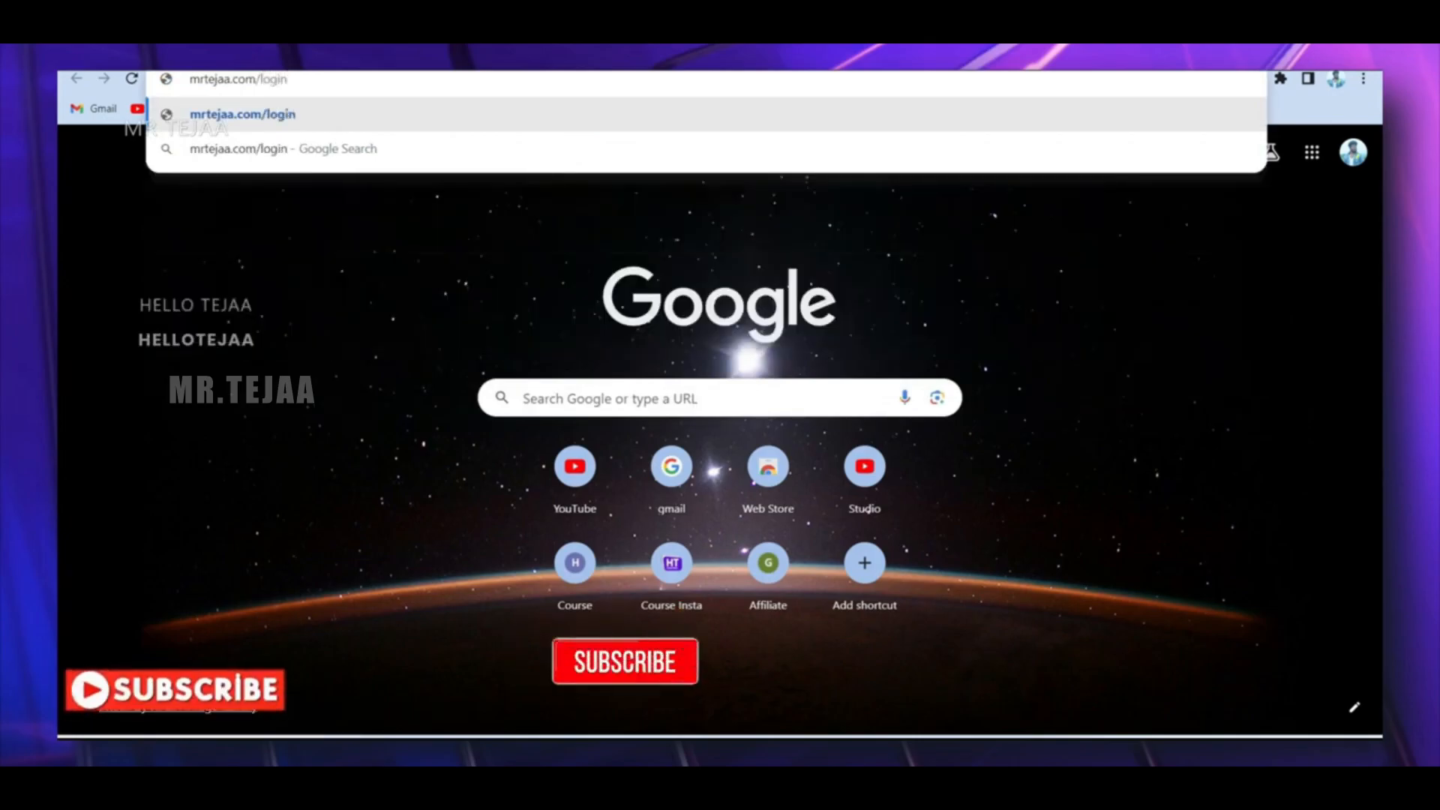
pyautogui.press('Return')
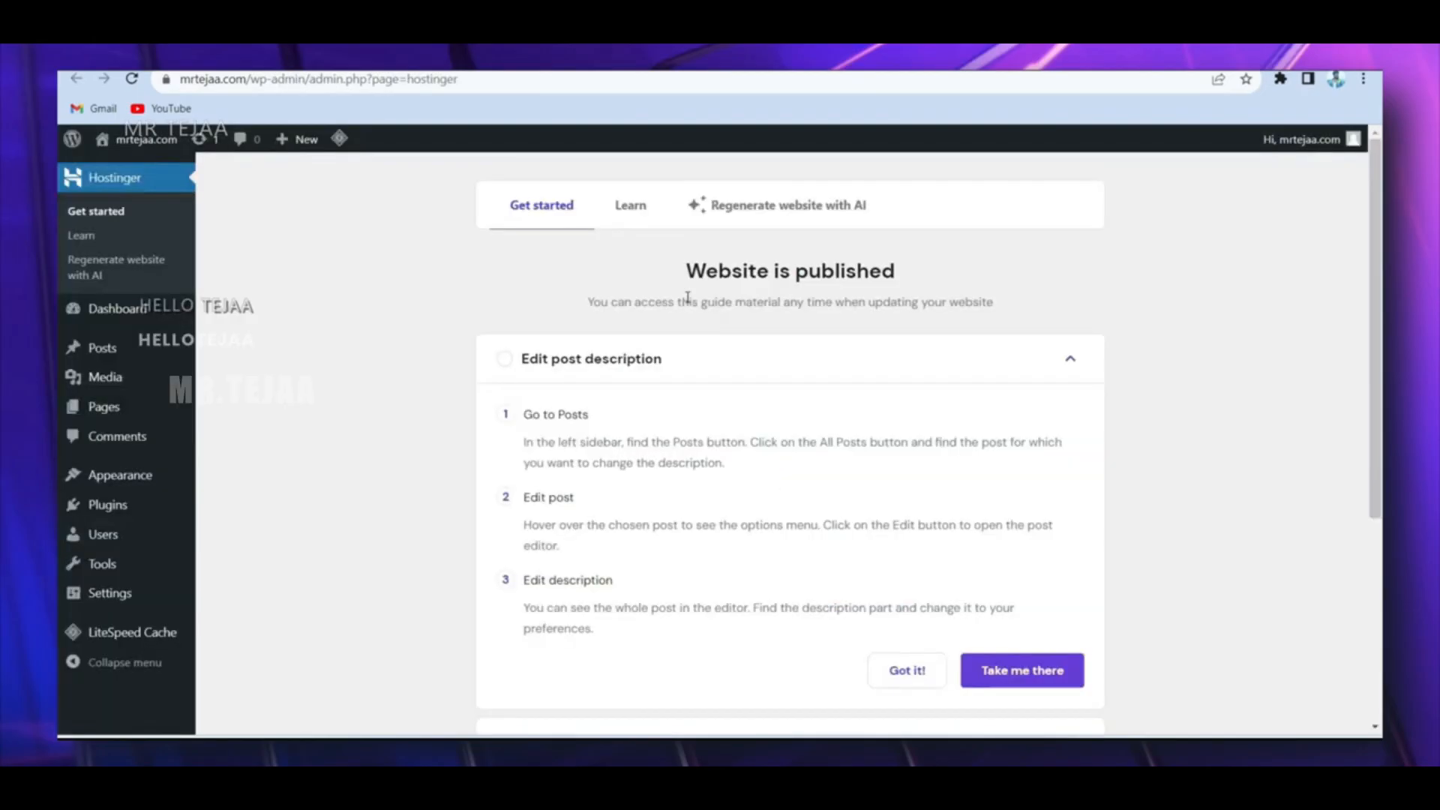
# Set the site's permalink structure to Post name and save the changes
pyautogui.scroll(-3, 690, 298)
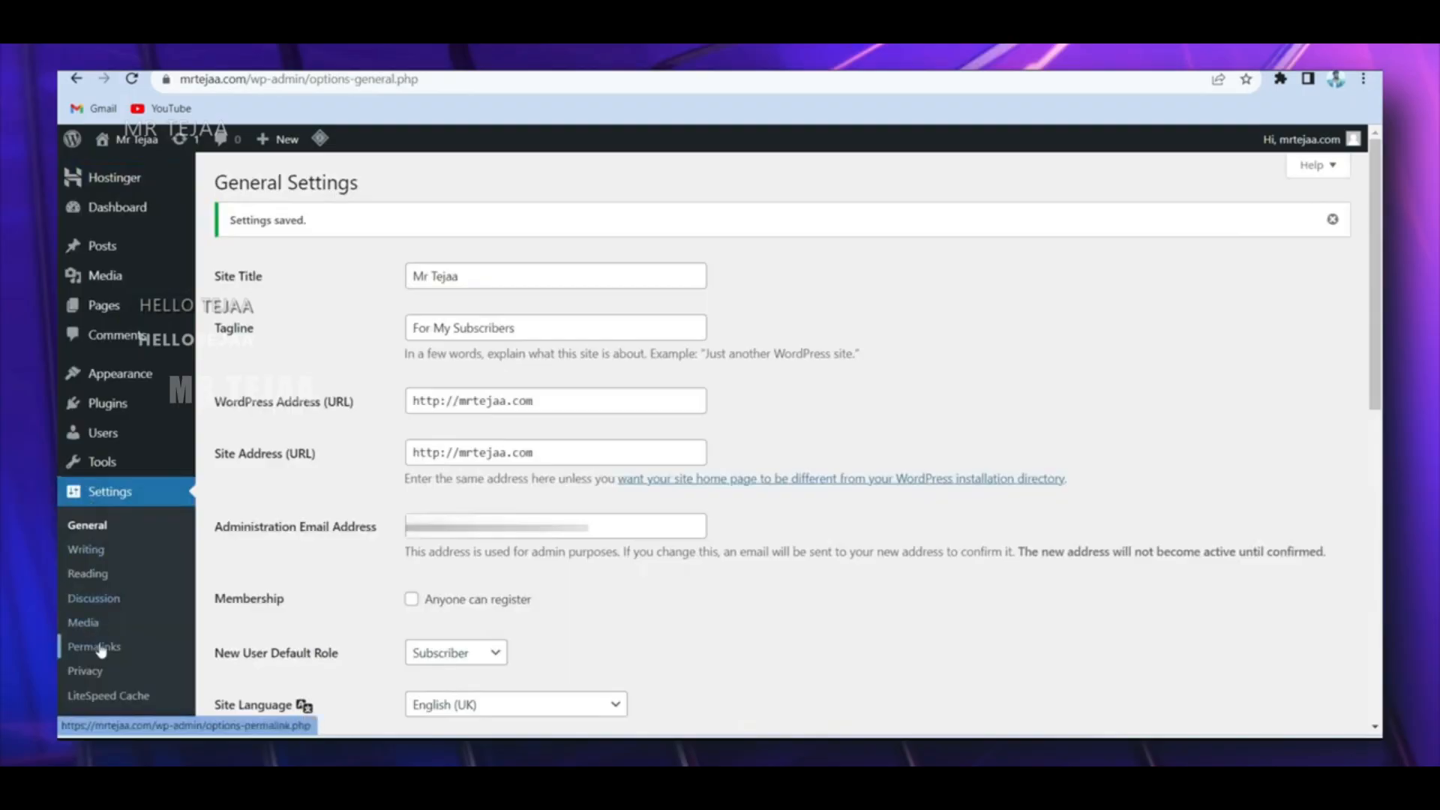
pyautogui.scroll(-2, 364, 508)
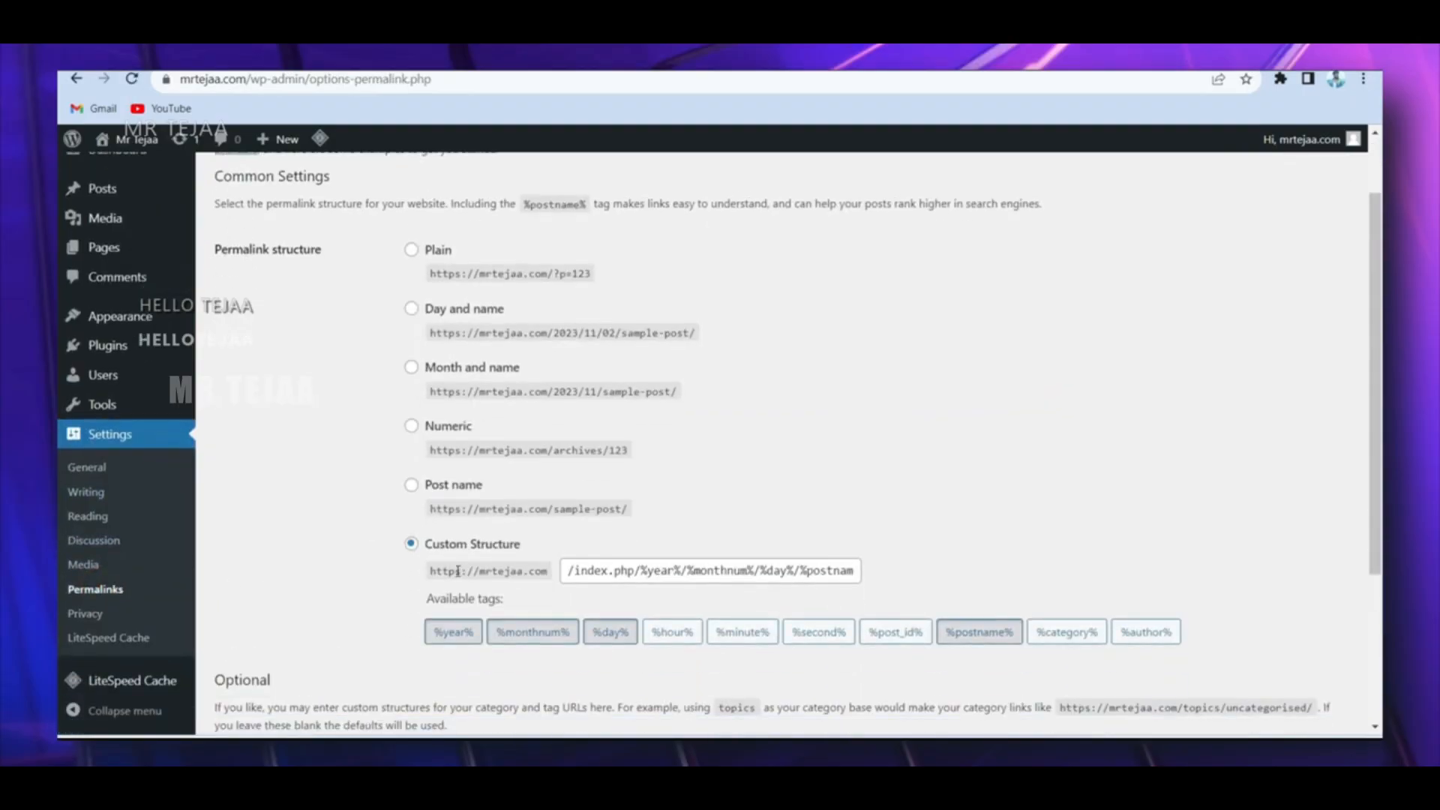
pyautogui.click(412, 486)
pyautogui.scroll(-3, 440, 497)
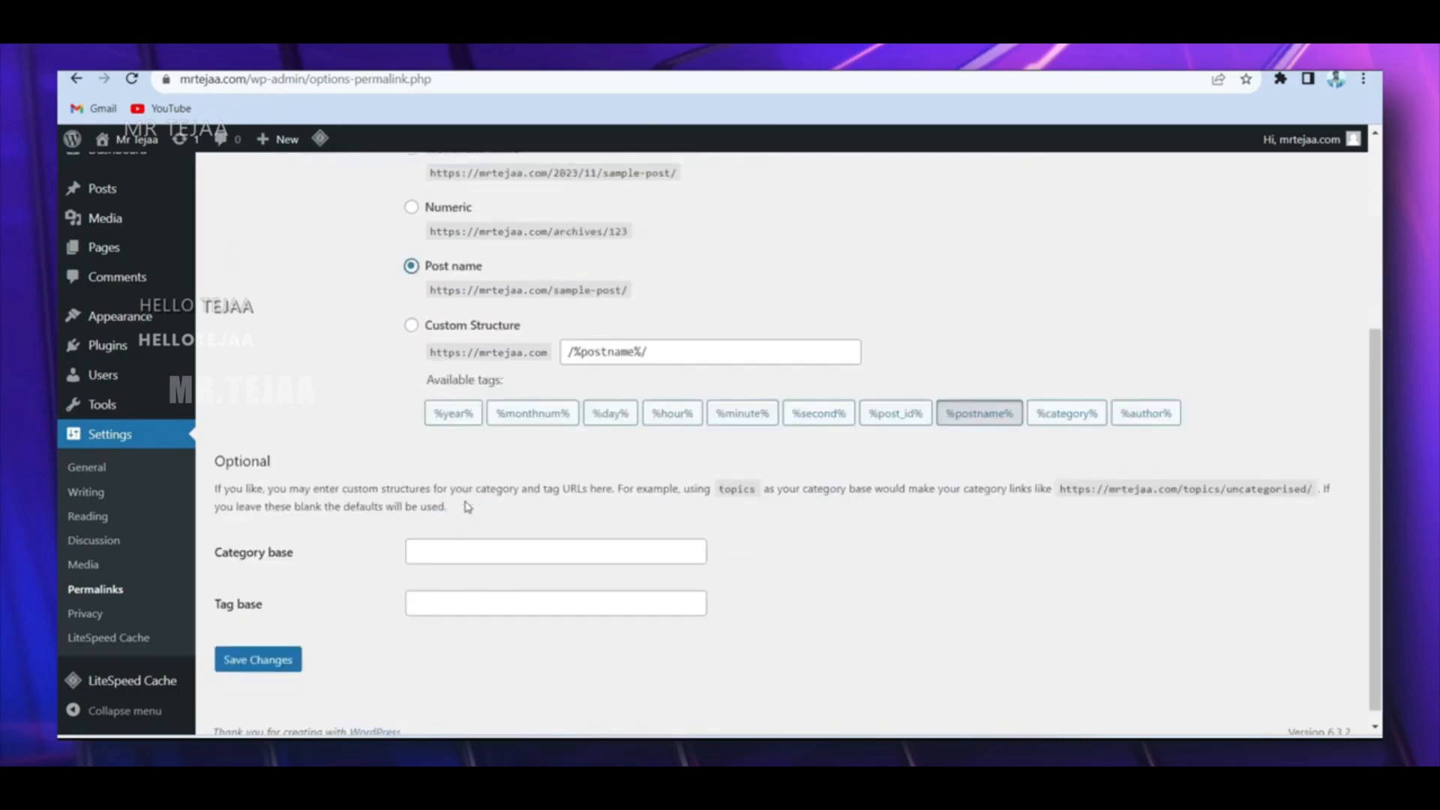
pyautogui.click(276, 641)
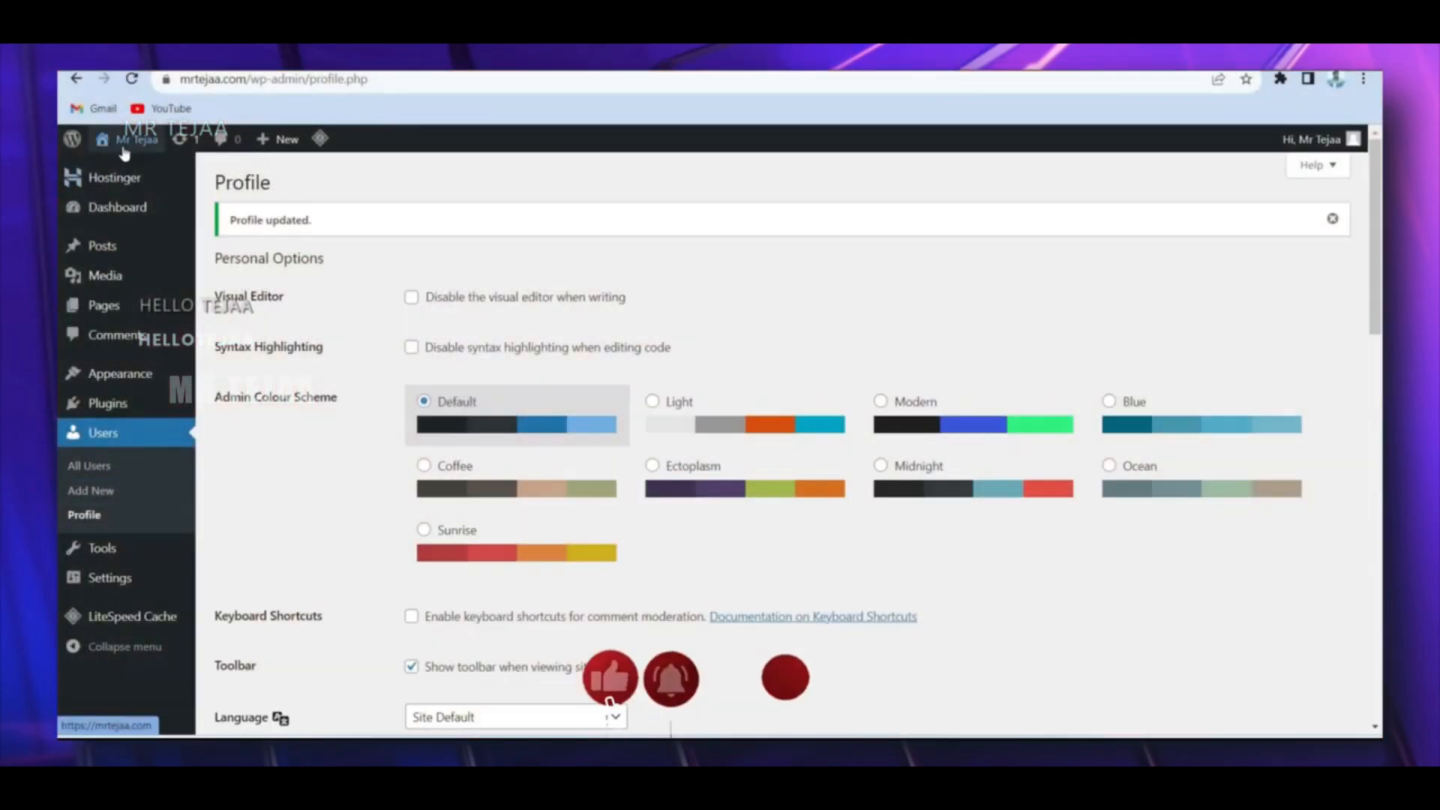
# Open the live site from the WordPress admin area and look through its default front page
pyautogui.moveTo(119, 149)
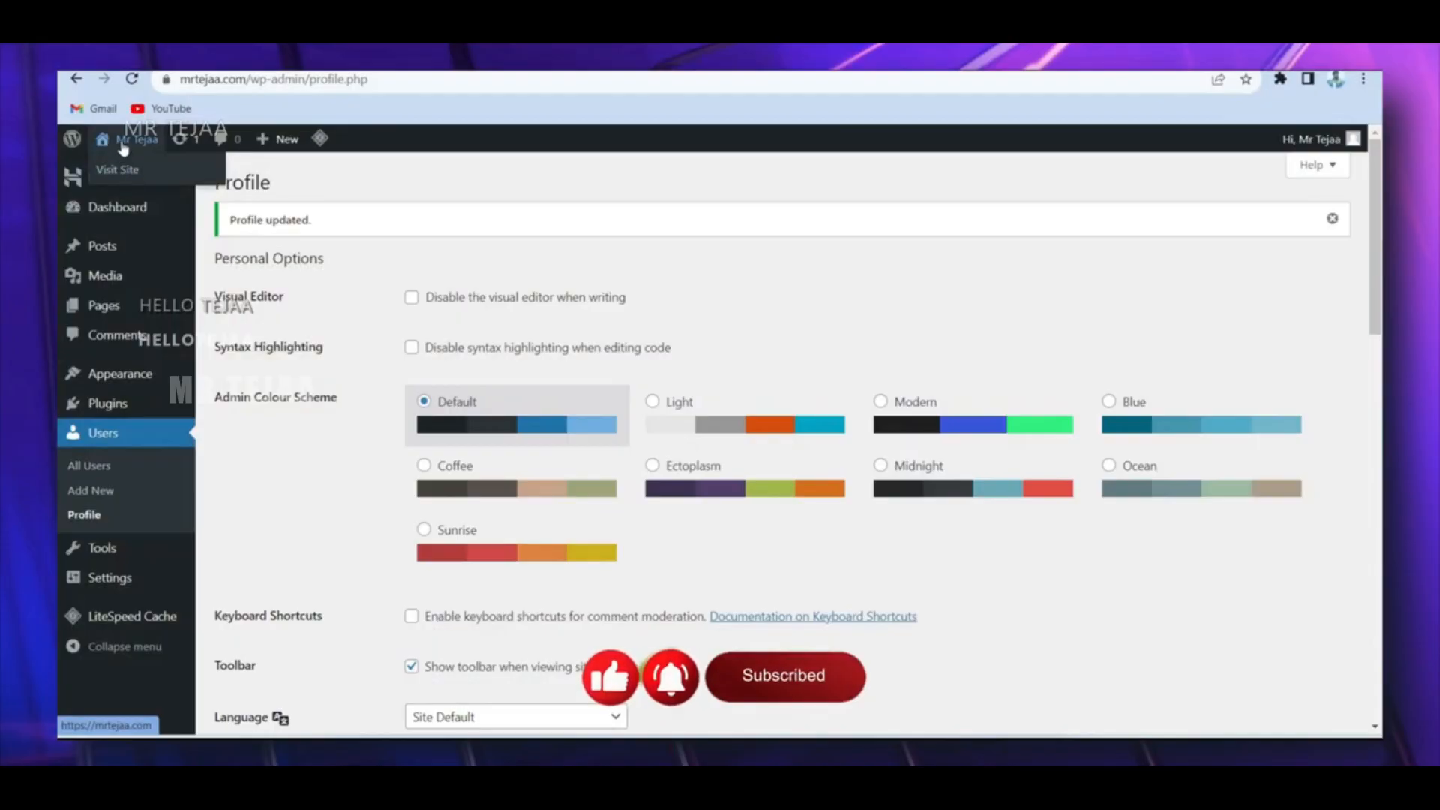
pyautogui.rightClick(117, 171)
pyautogui.click(143, 183)
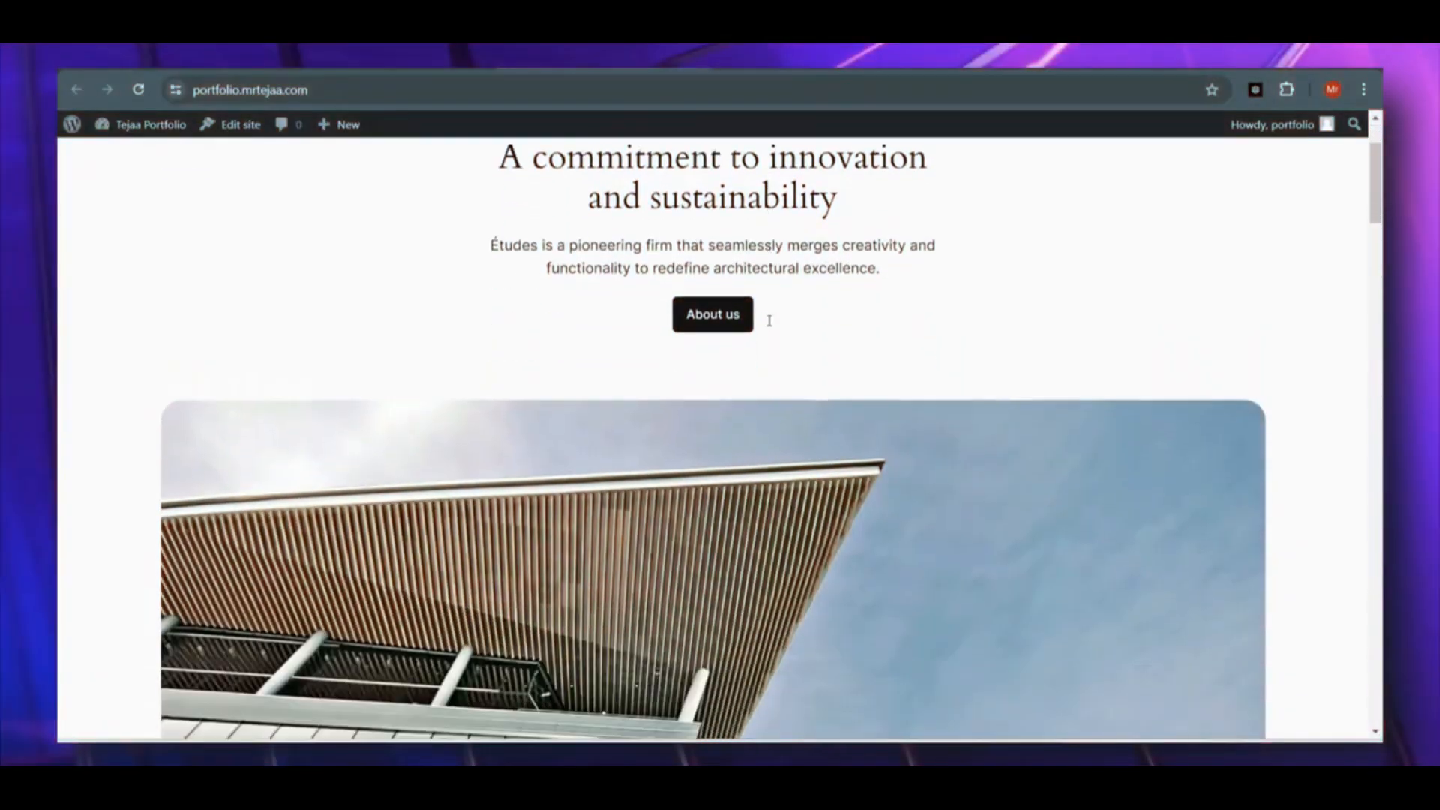
pyautogui.scroll(-5, 799, 334)
pyautogui.scroll(-10, 806, 353)
pyautogui.scroll(4, 826, 363)
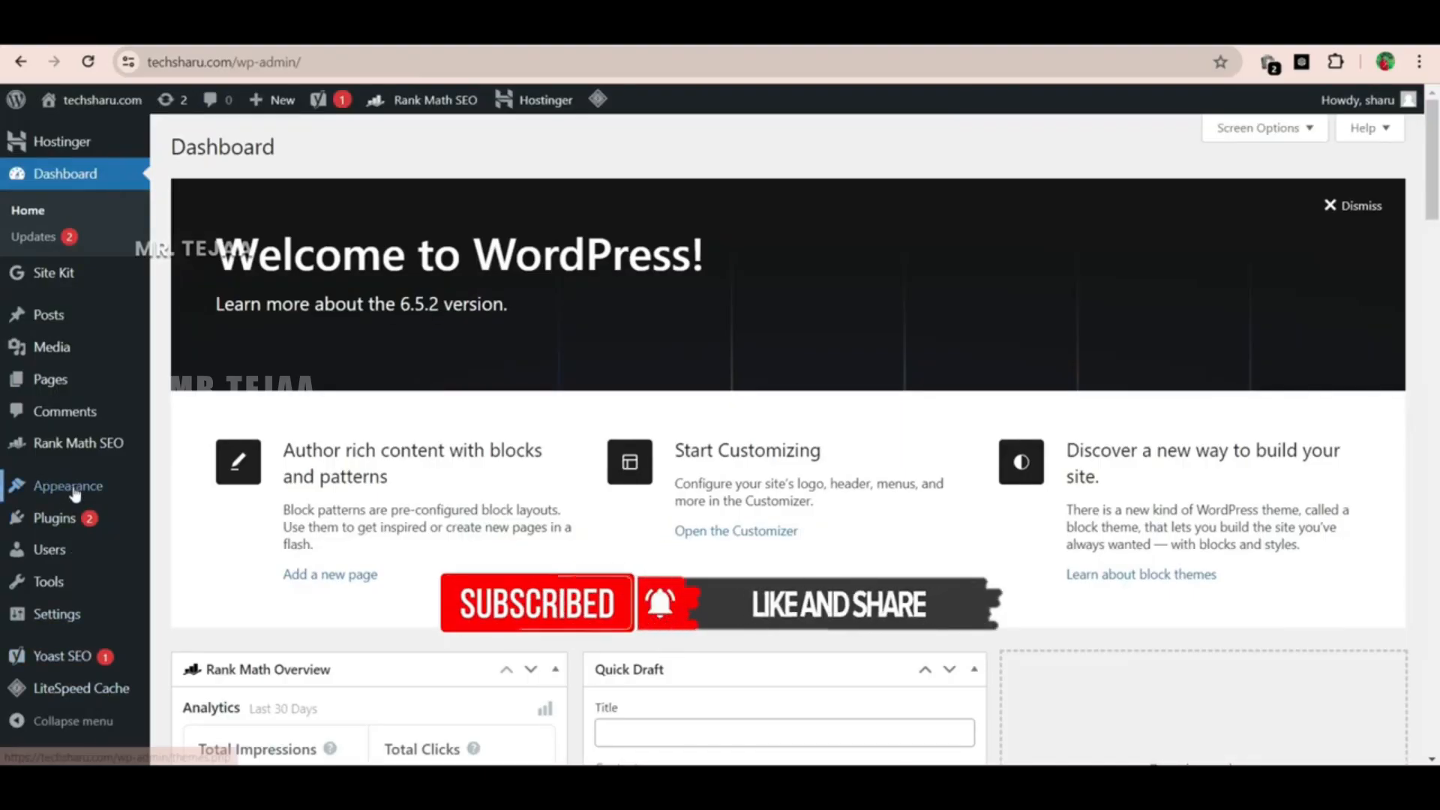
# Open the installed themes of techsharu.com and delete the Twenty Twenty-Three theme
pyautogui.moveTo(75, 497)
pyautogui.click(204, 490)
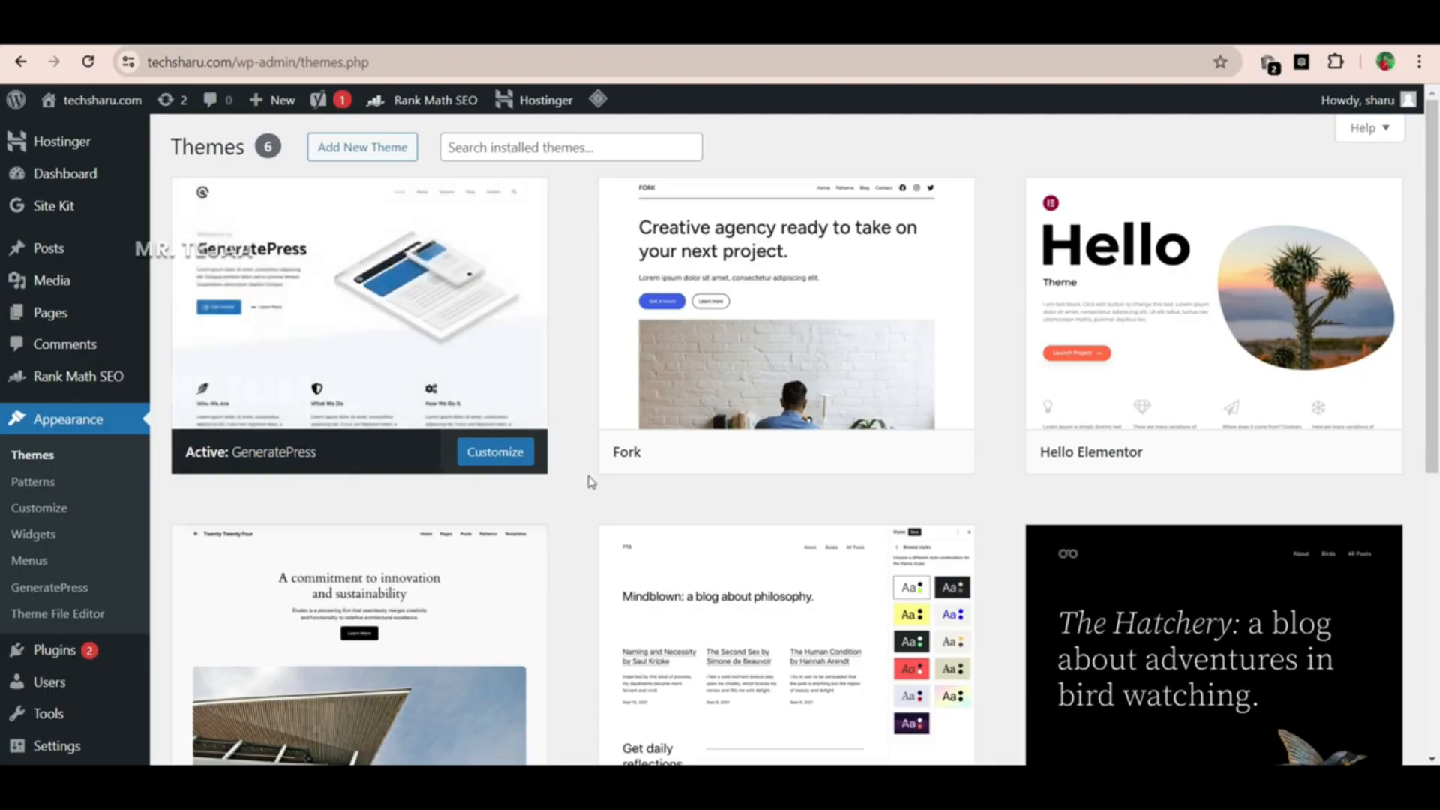
pyautogui.scroll(-3, 910, 344)
pyautogui.scroll(3, 818, 467)
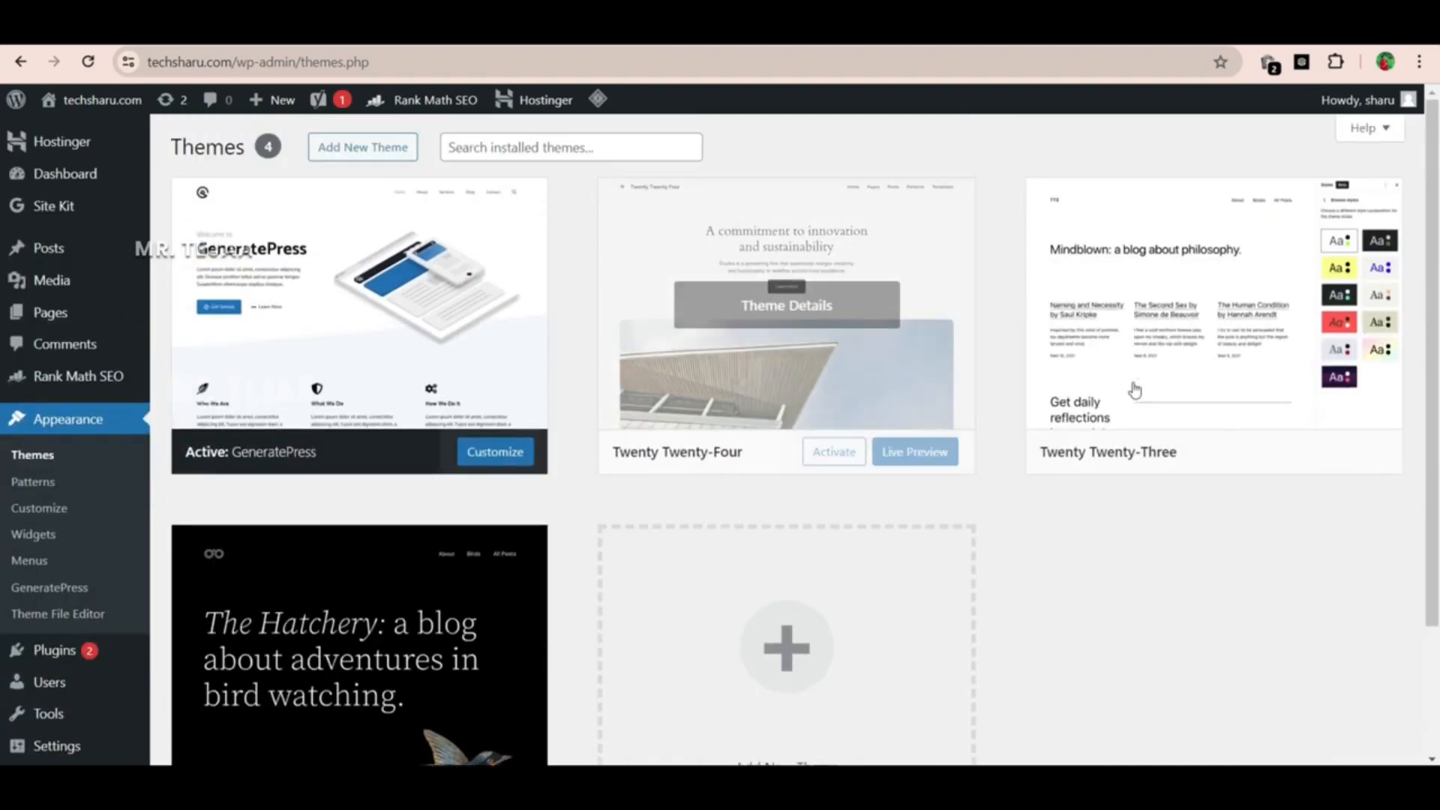
pyautogui.click(1170, 360)
pyautogui.click(829, 724)
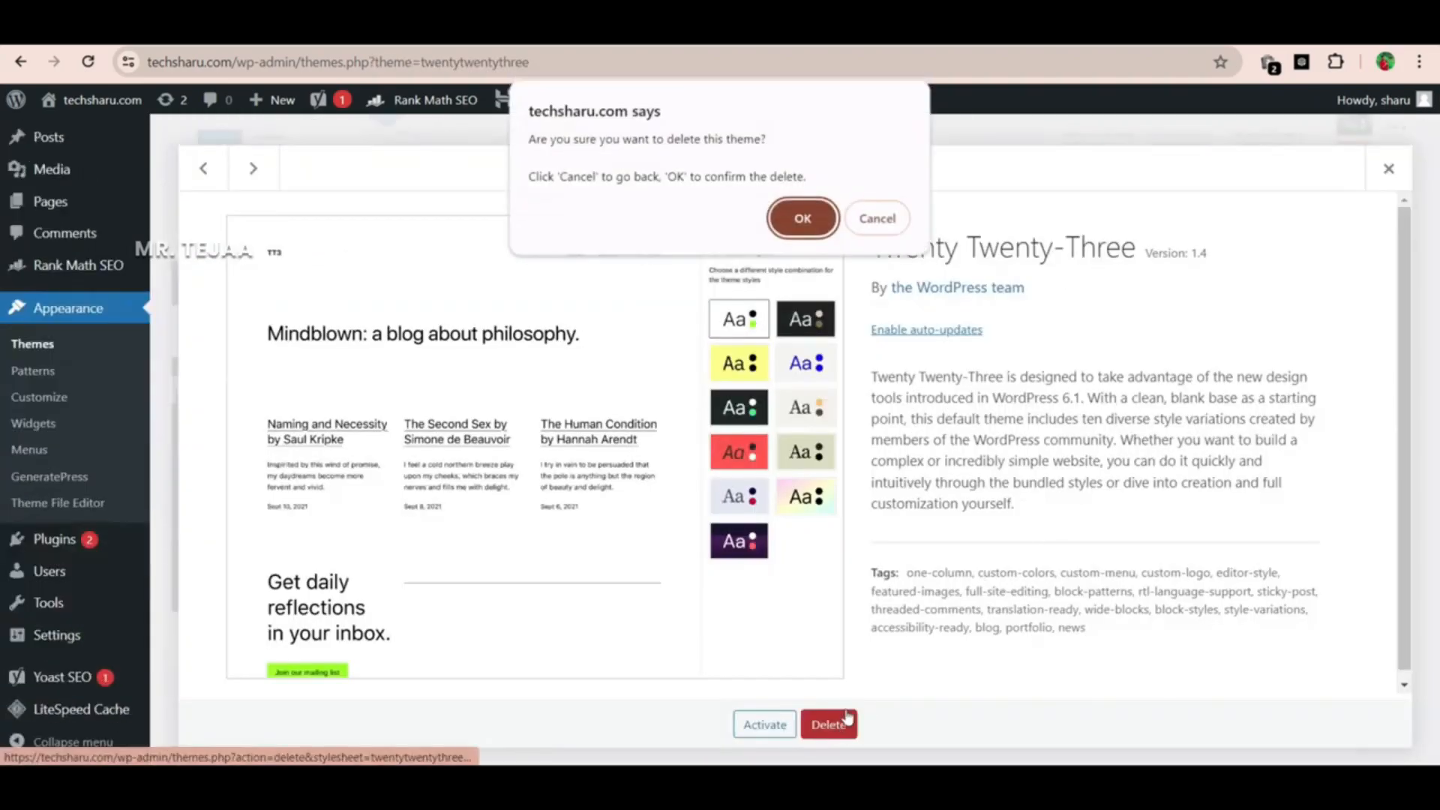
pyautogui.press('Return')
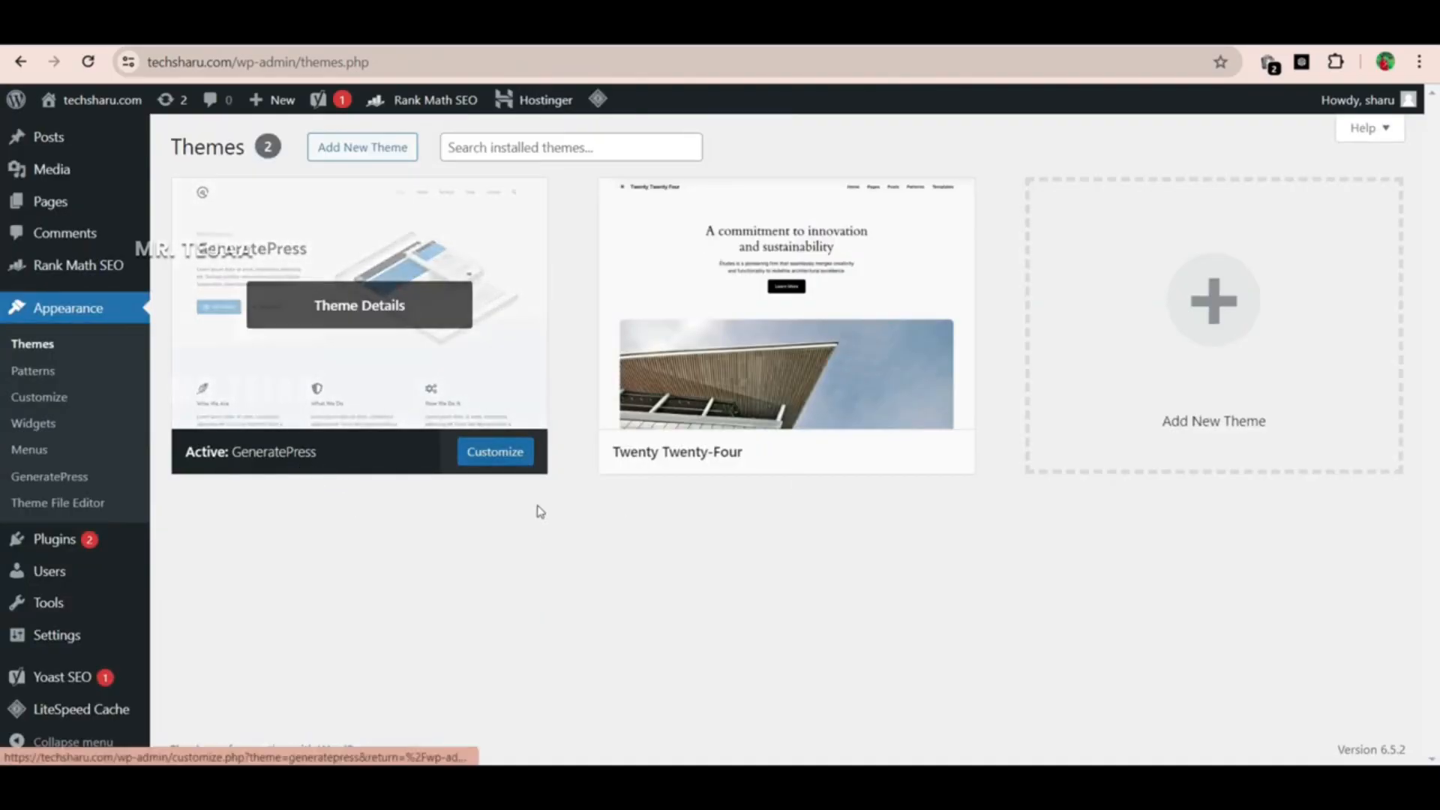
# Open the page for adding new themes and activate its theme search
pyautogui.click(376, 157)
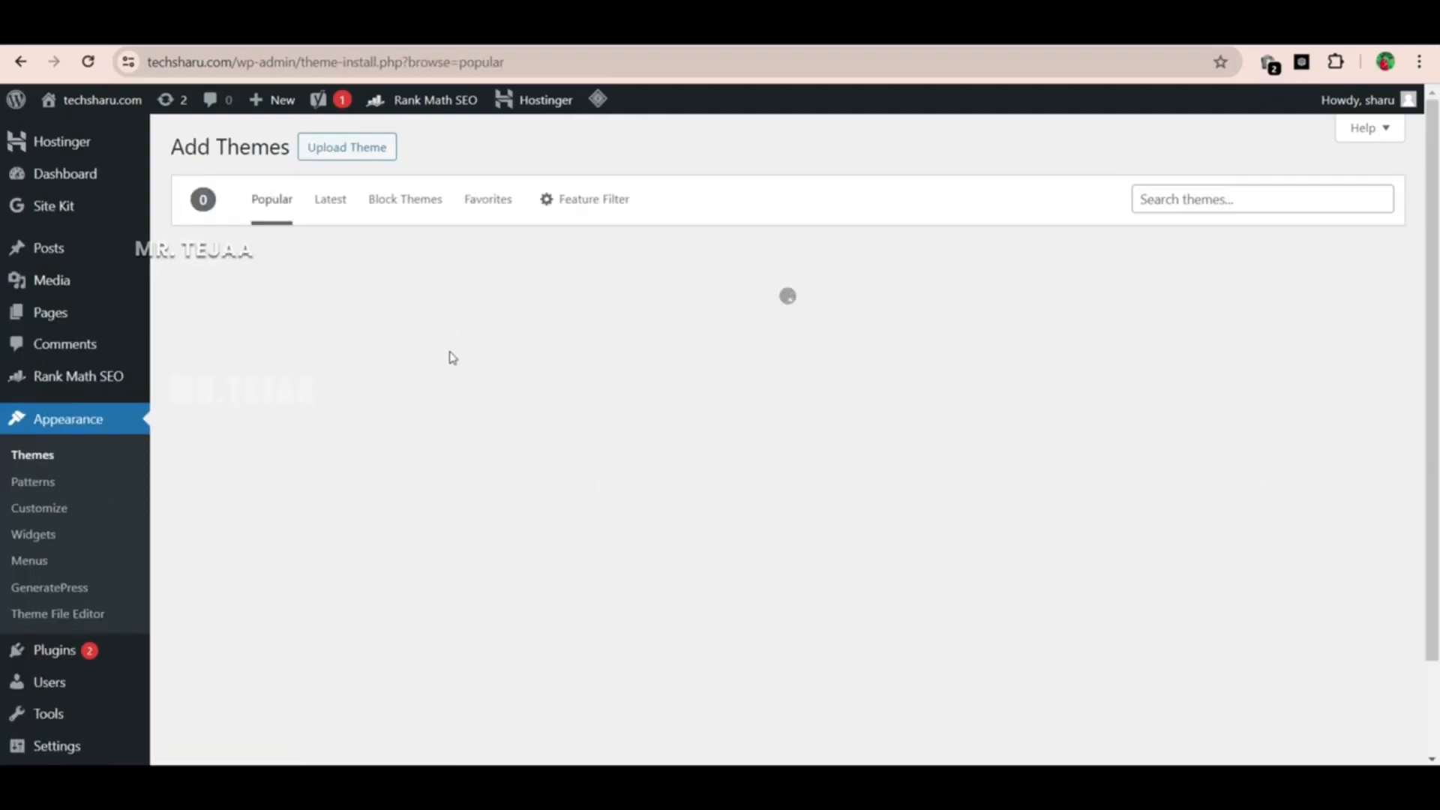
pyautogui.click(1180, 200)
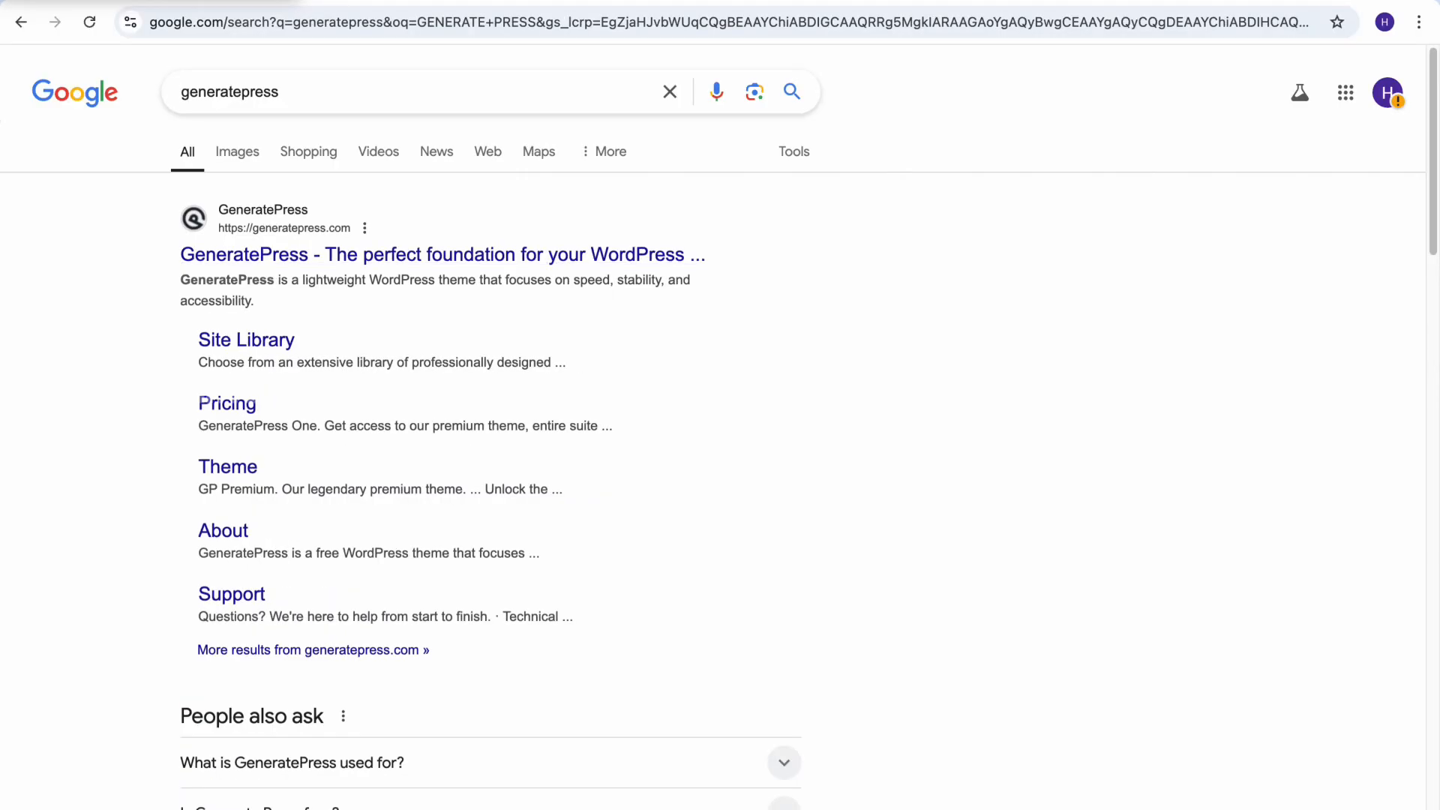
# Open the GeneratePress pricing page from the search results and examine the yearly price of GP Premium
pyautogui.click(227, 404)
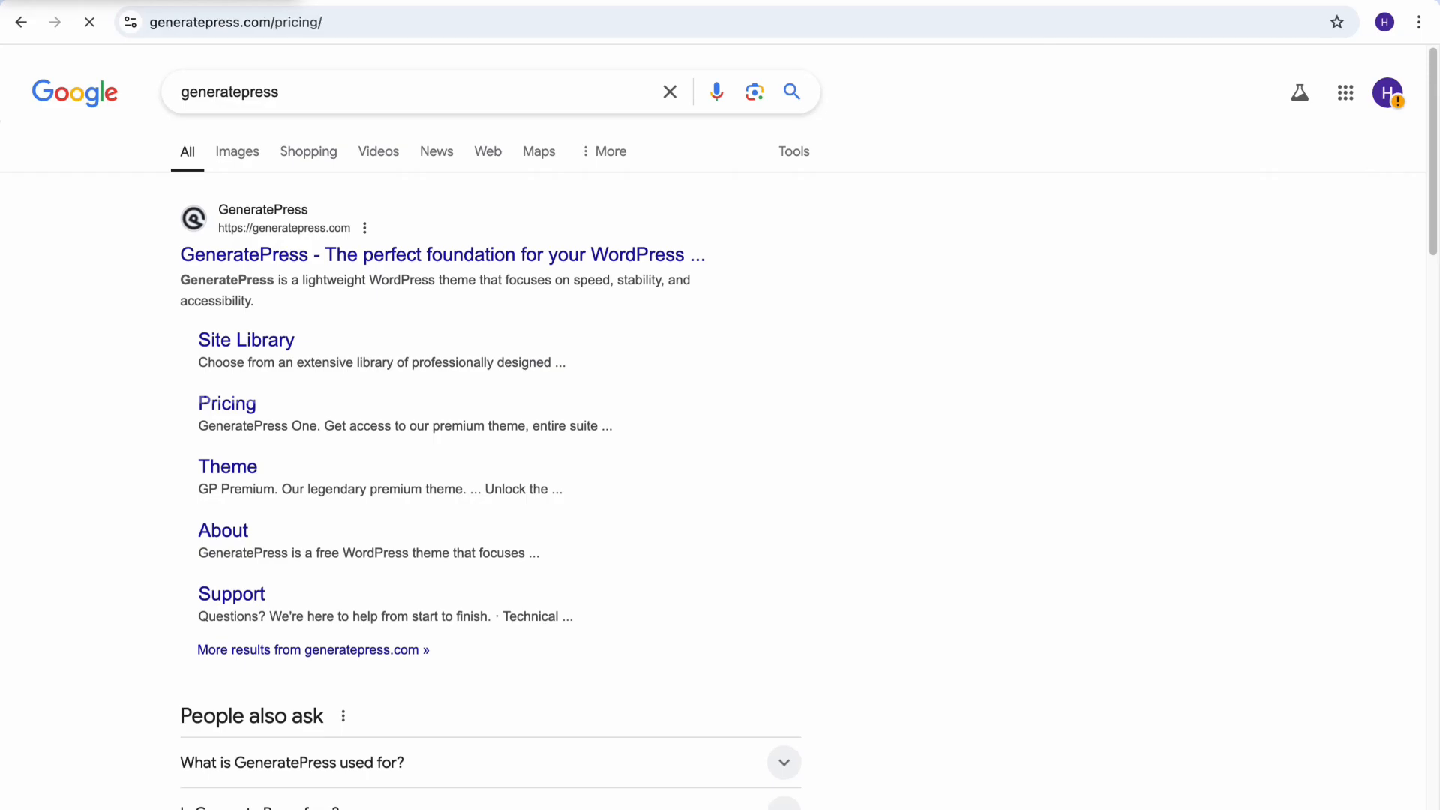
pyautogui.scroll(-1, 712, 427)
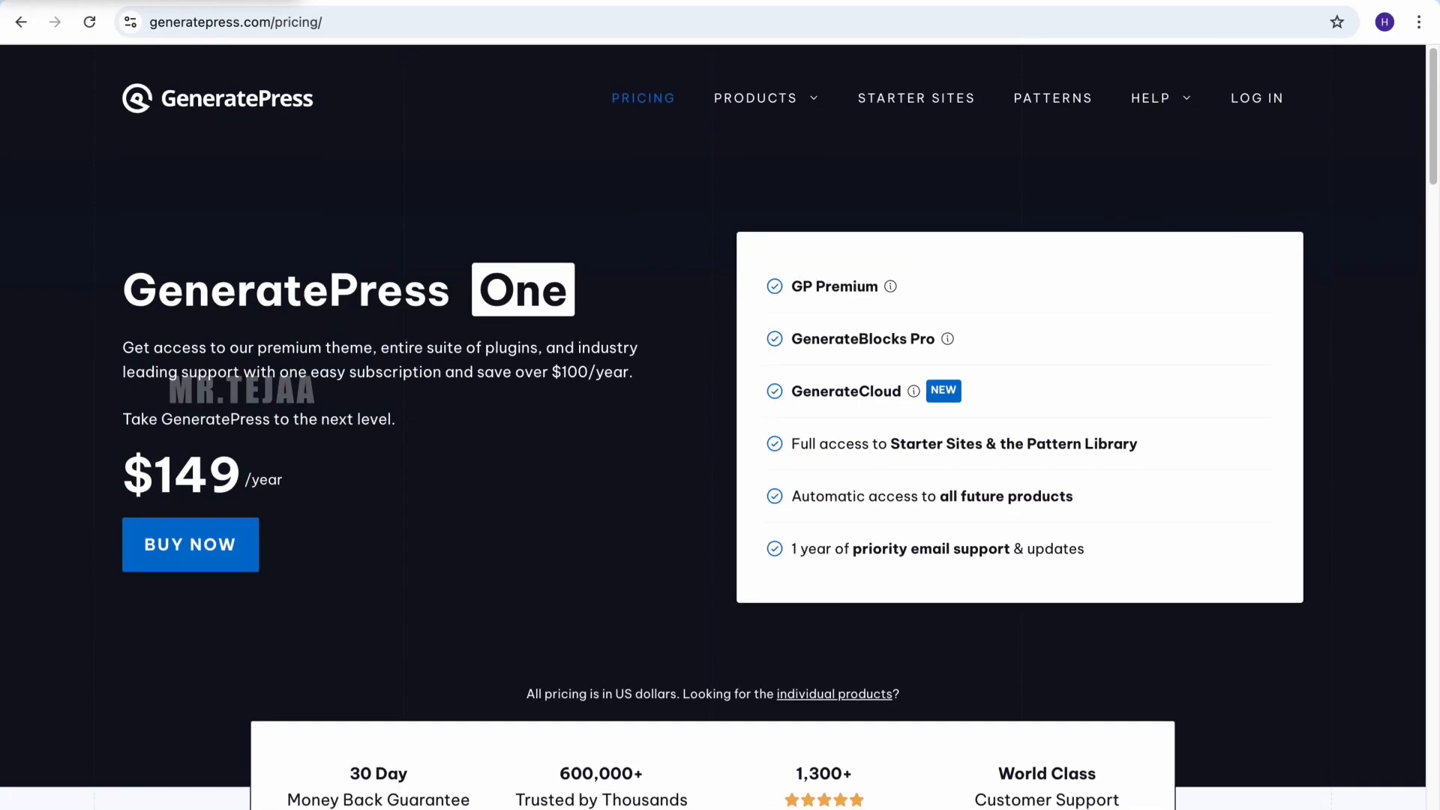
pyautogui.scroll(-1, 713, 427)
pyautogui.scroll(-8, 713, 426)
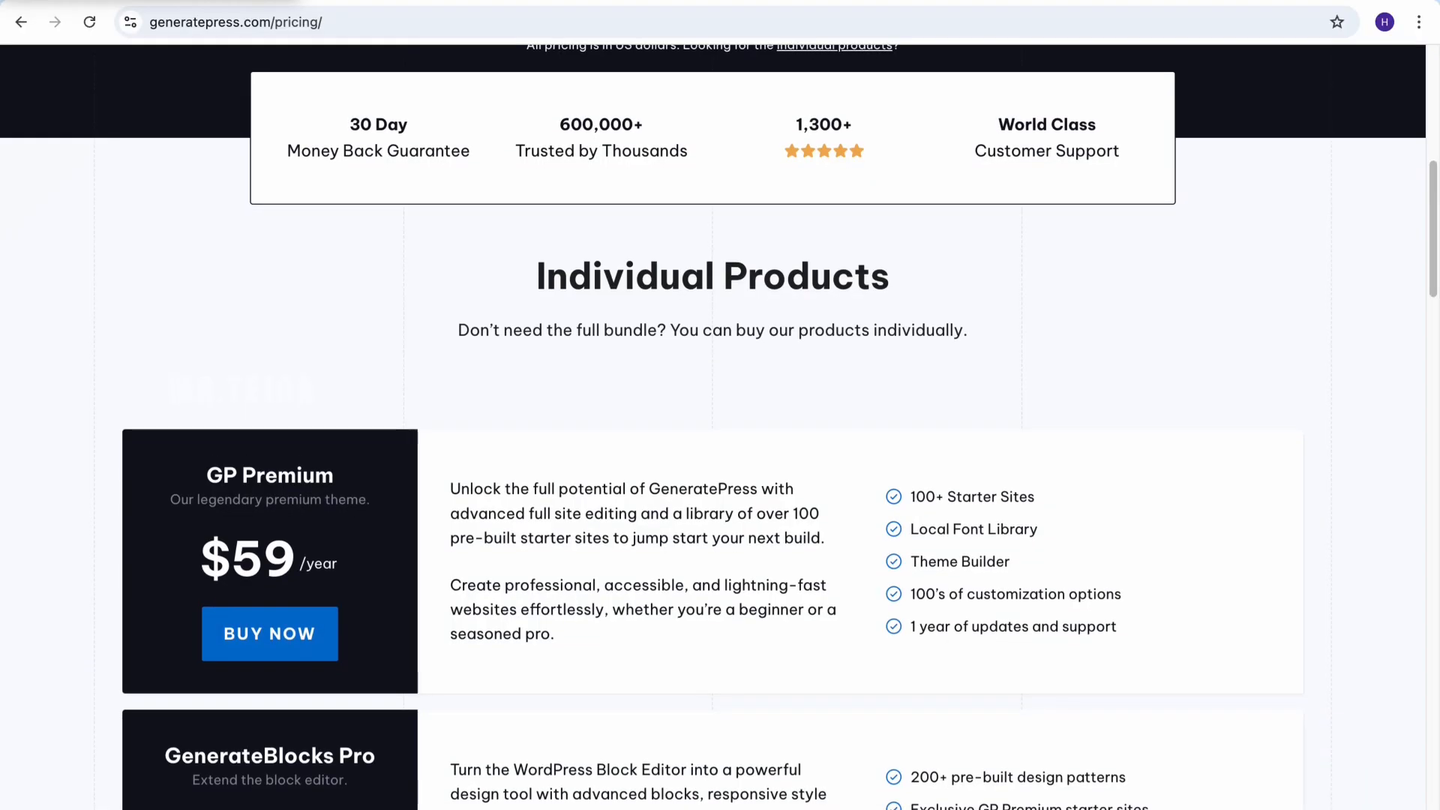
pyautogui.moveTo(296, 559); pyautogui.dragTo(200, 559)
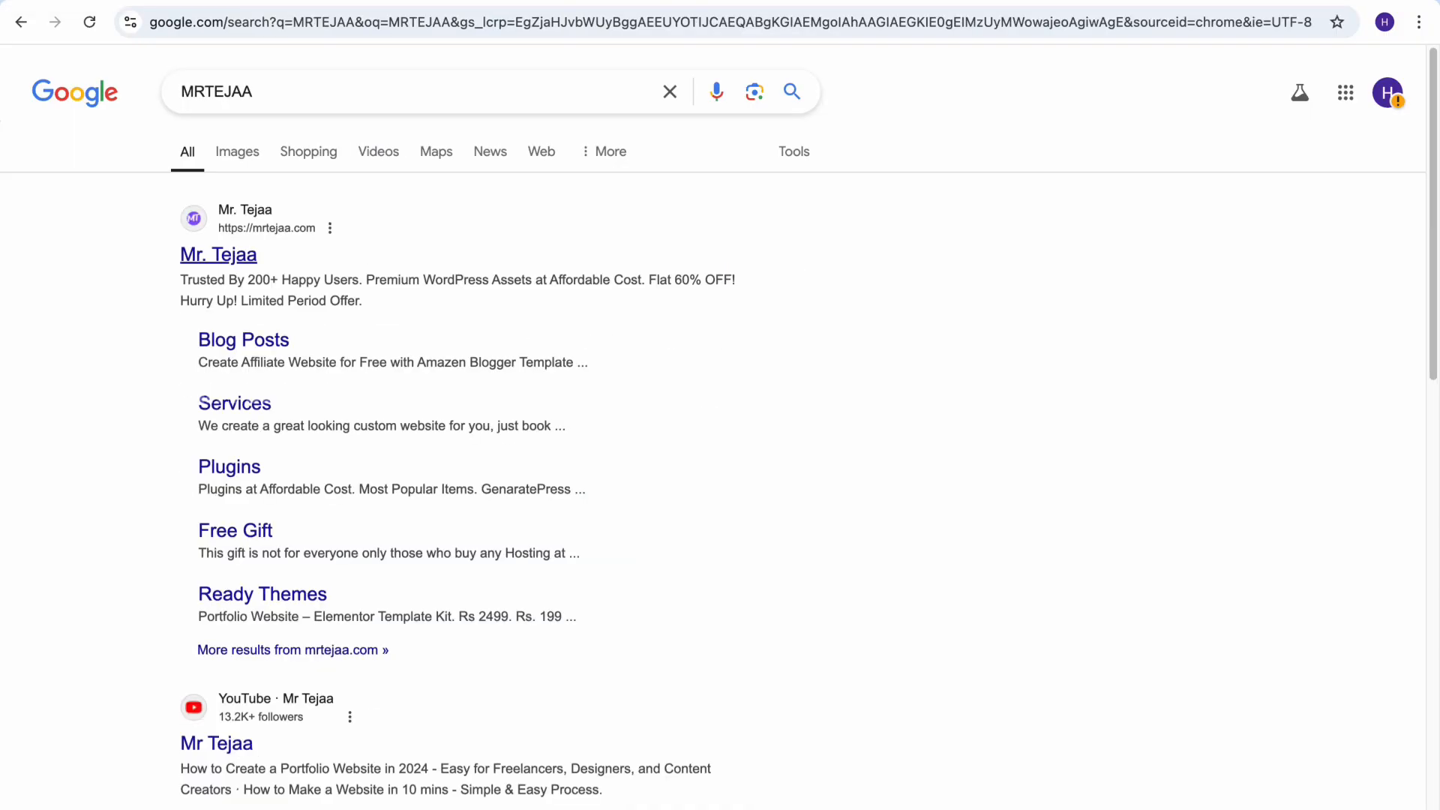
# Open the Free Gift page of mrtejaa.com and examine the Hostinger offer and the purchase details form
pyautogui.click(218, 254)
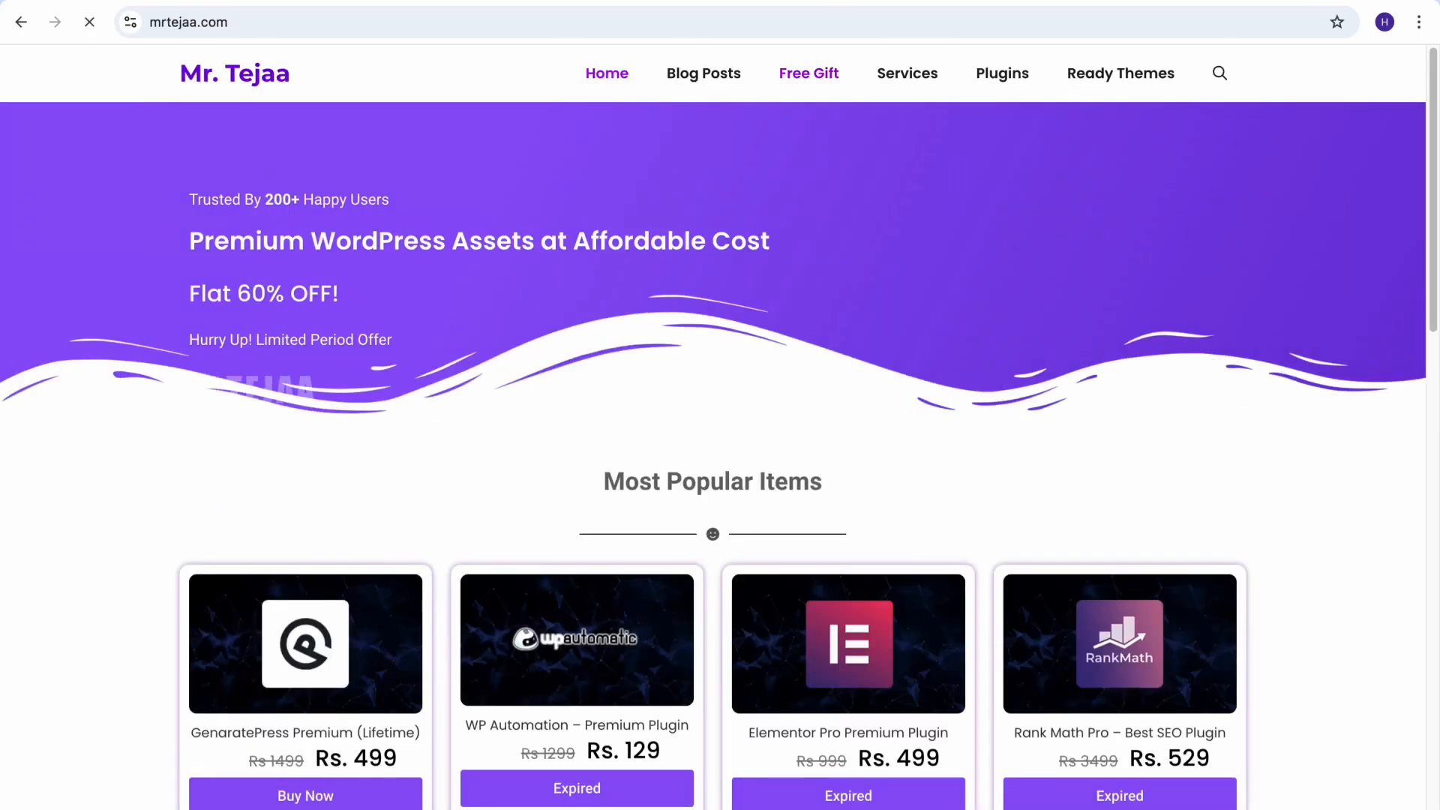
pyautogui.click(809, 73)
pyautogui.scroll(-15, 713, 428)
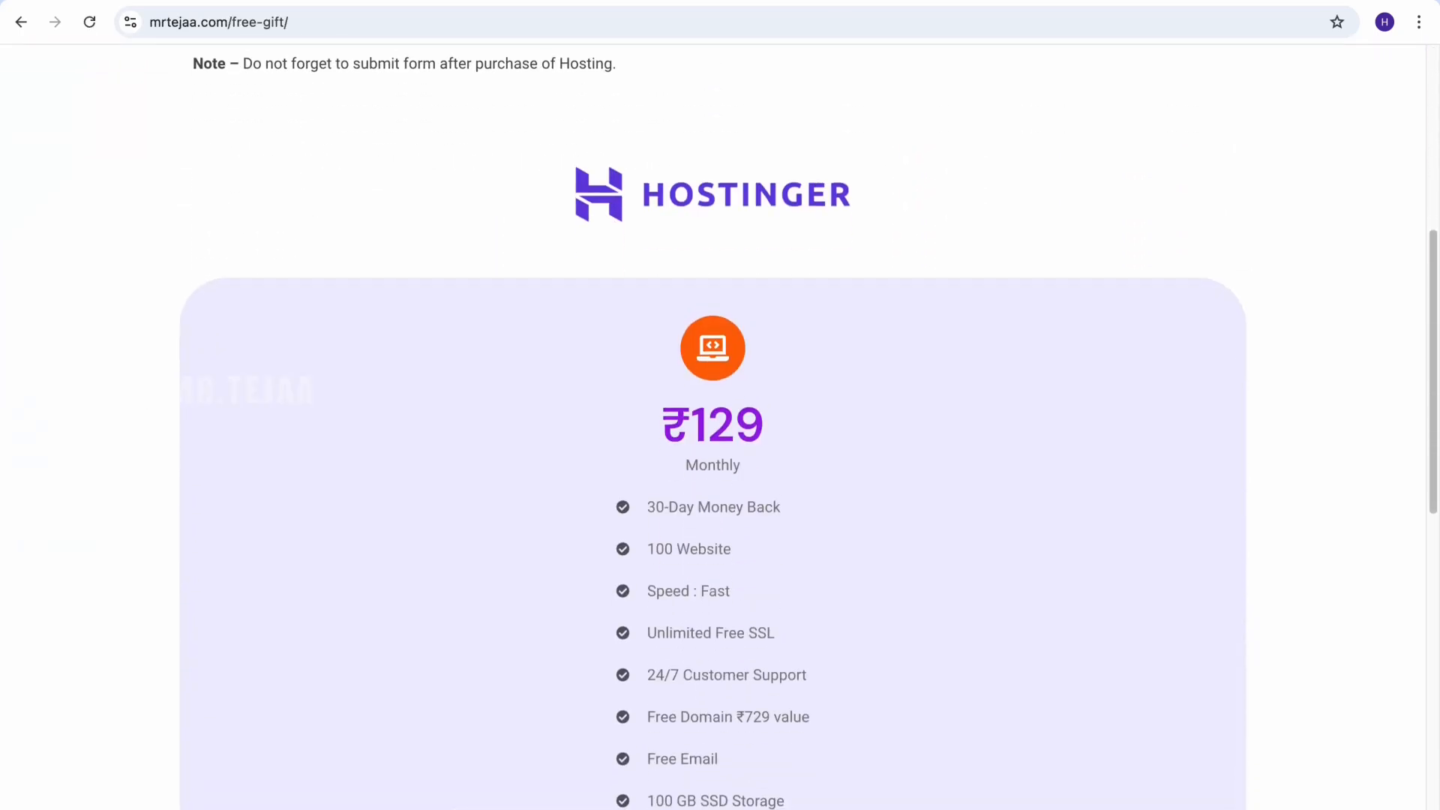
pyautogui.scroll(-3, 713, 427)
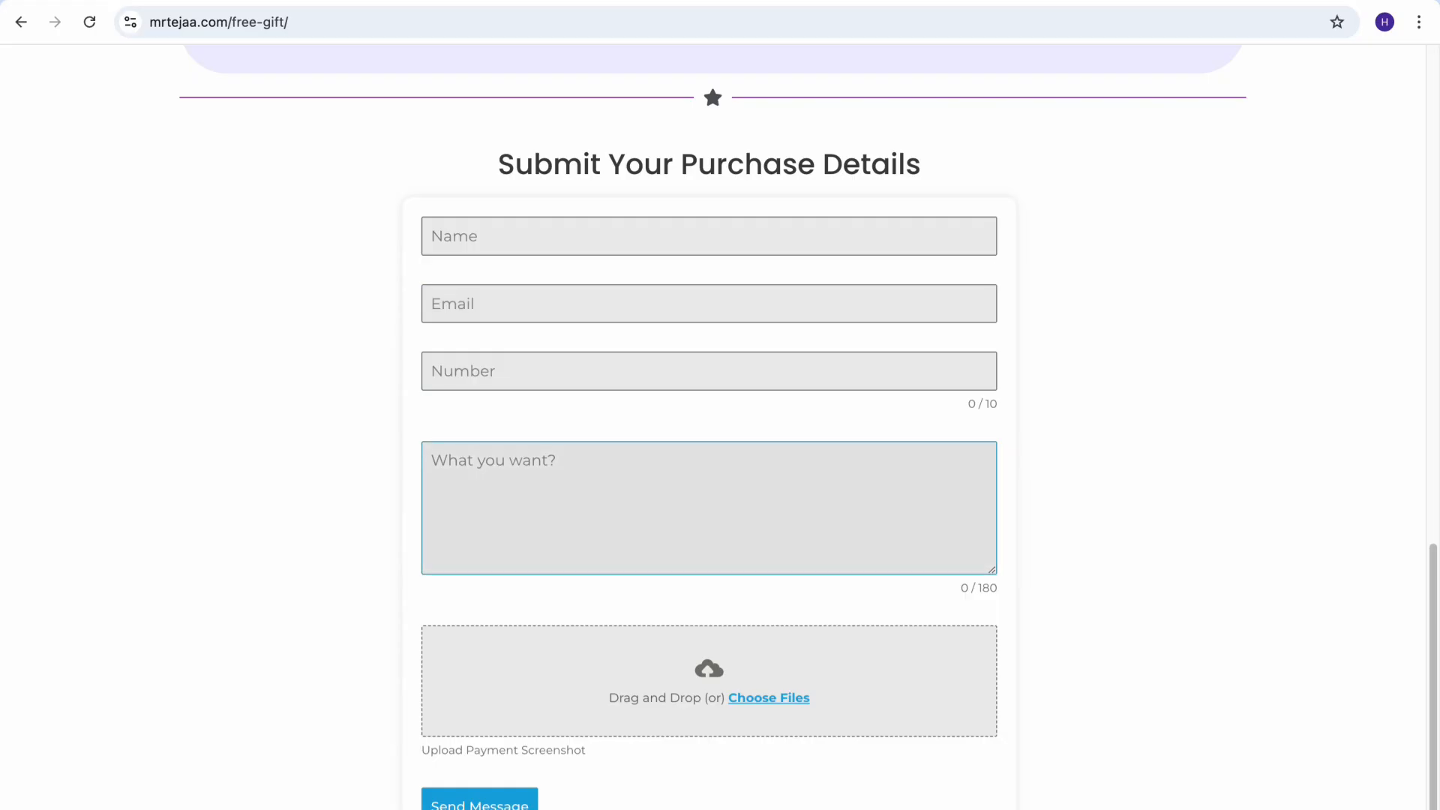
pyautogui.scroll(-1, 713, 427)
pyautogui.scroll(-1, 713, 428)
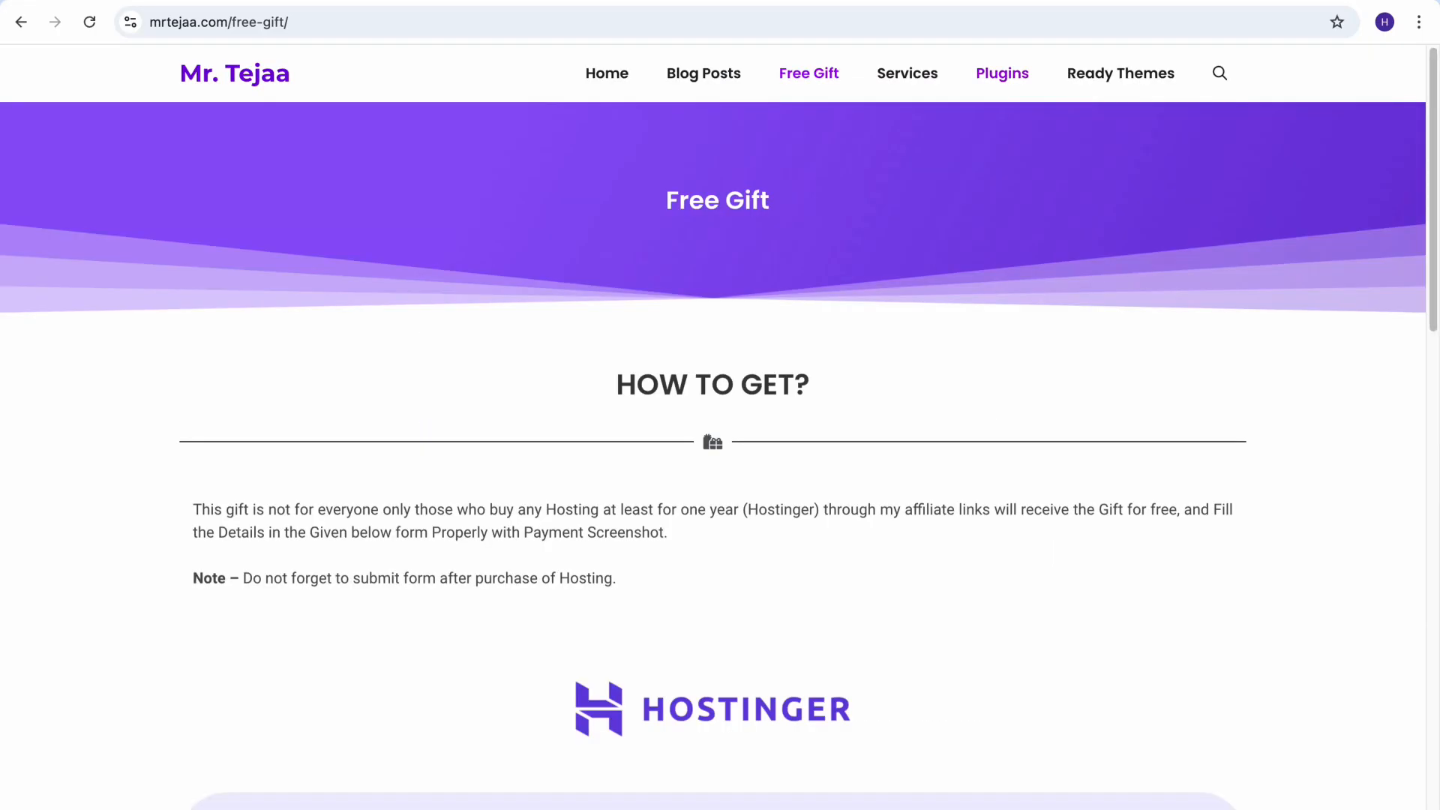
# Open the lifetime GeneratePress Premium offer from the mrtejaa.com plugins page and review its product description
pyautogui.click(1002, 73)
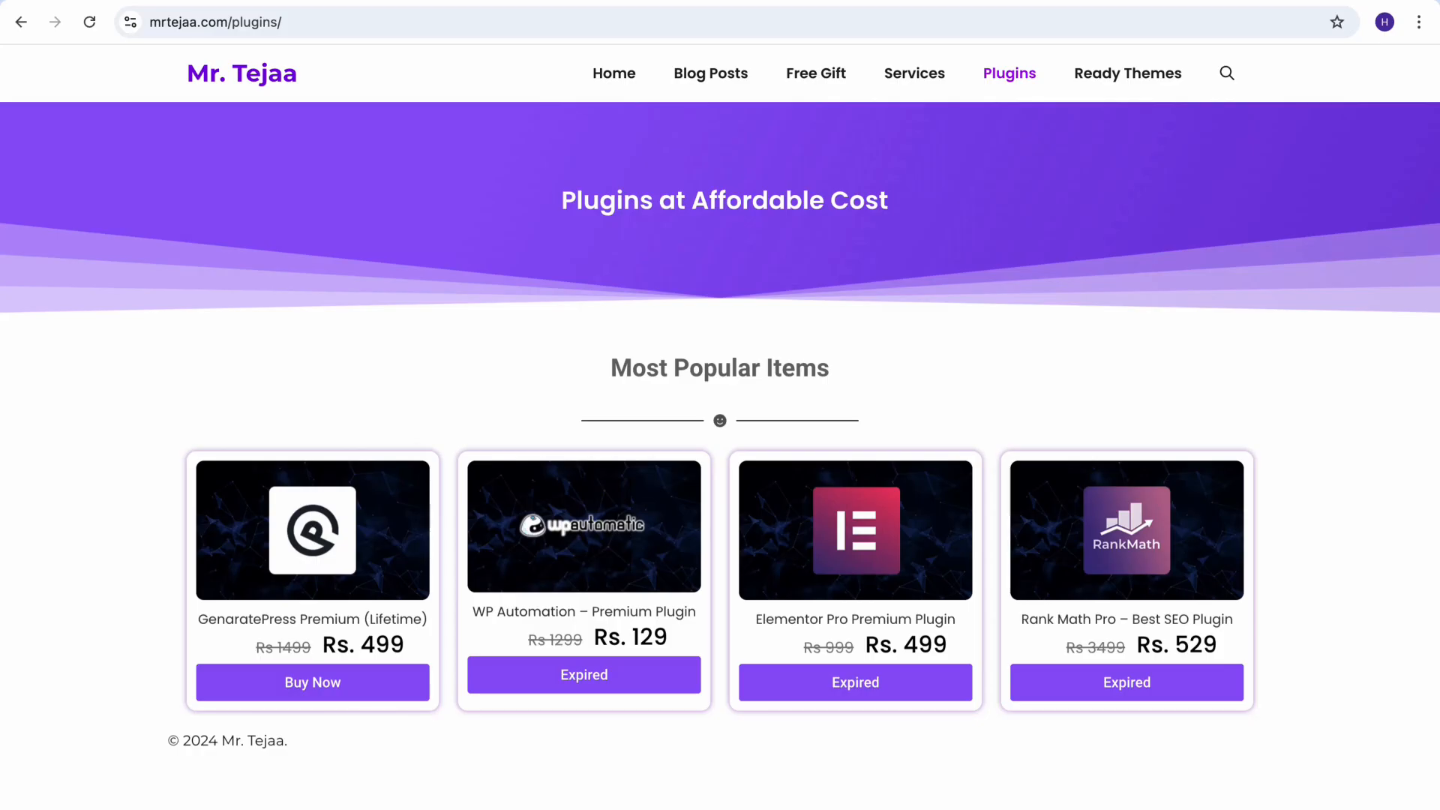
pyautogui.click(312, 682)
pyautogui.scroll(-3, 713, 420)
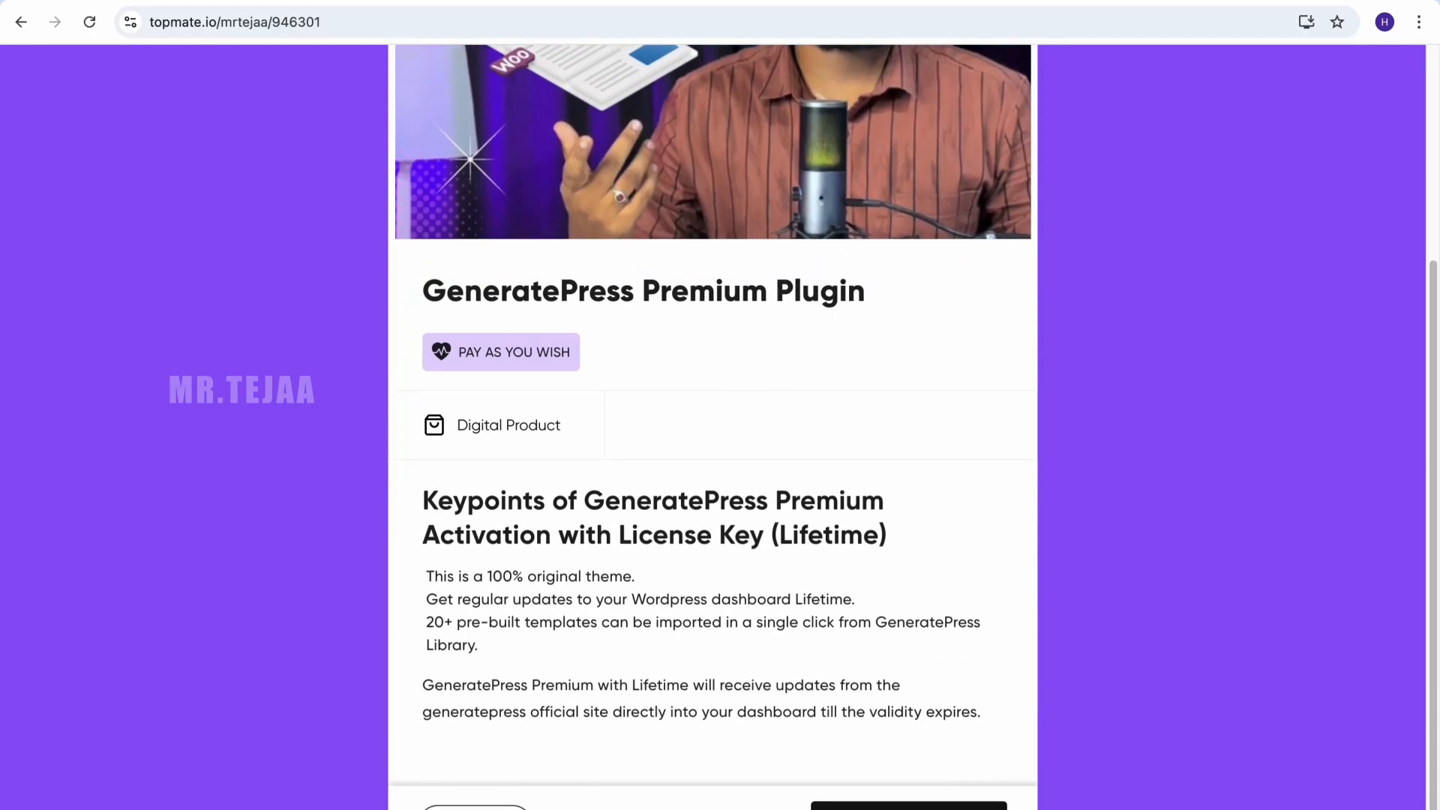
pyautogui.scroll(4, 713, 420)
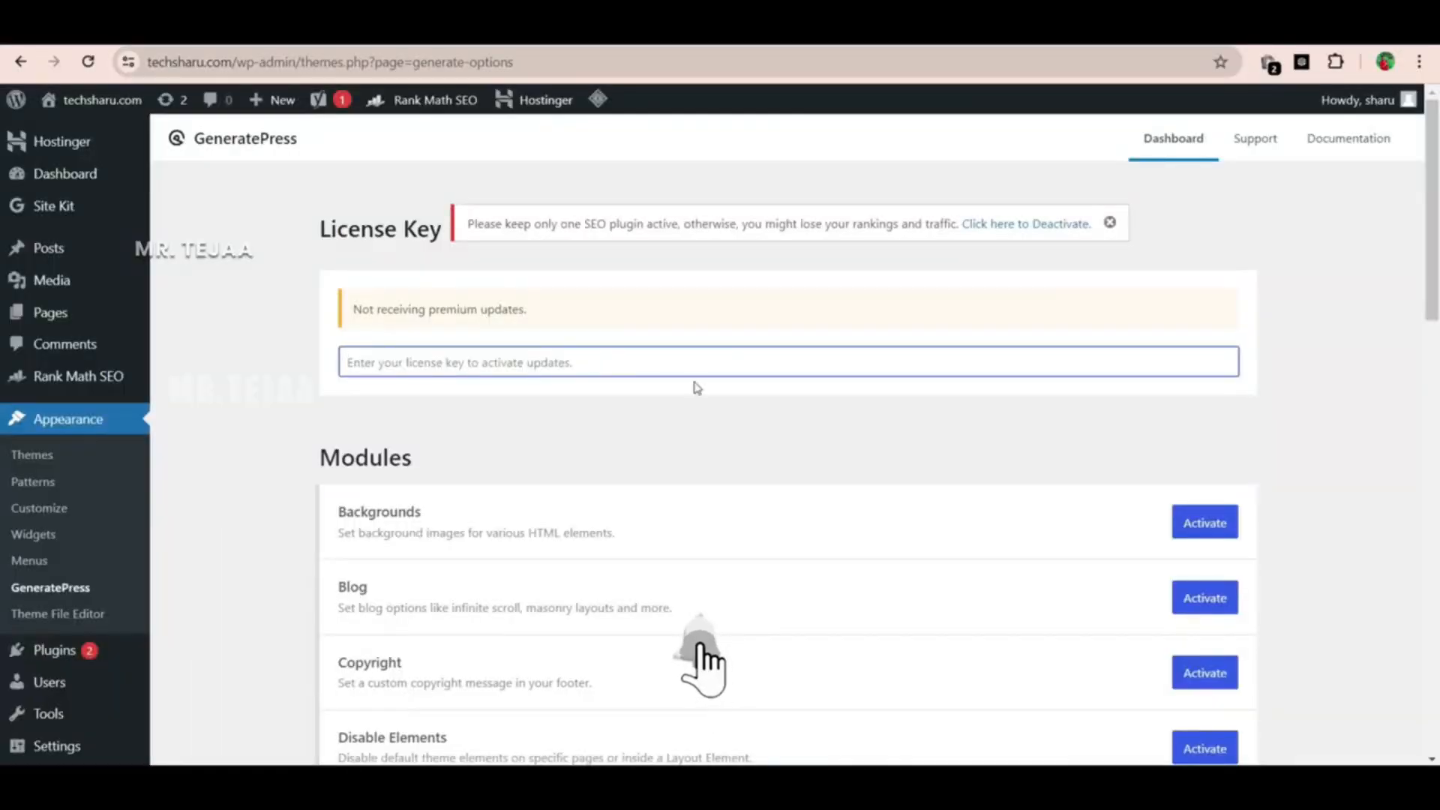
# Activate the Elements, Site Library, Copyright and Blog modules of GeneratePress on techsharu.com
pyautogui.scroll(-6, 843, 386)
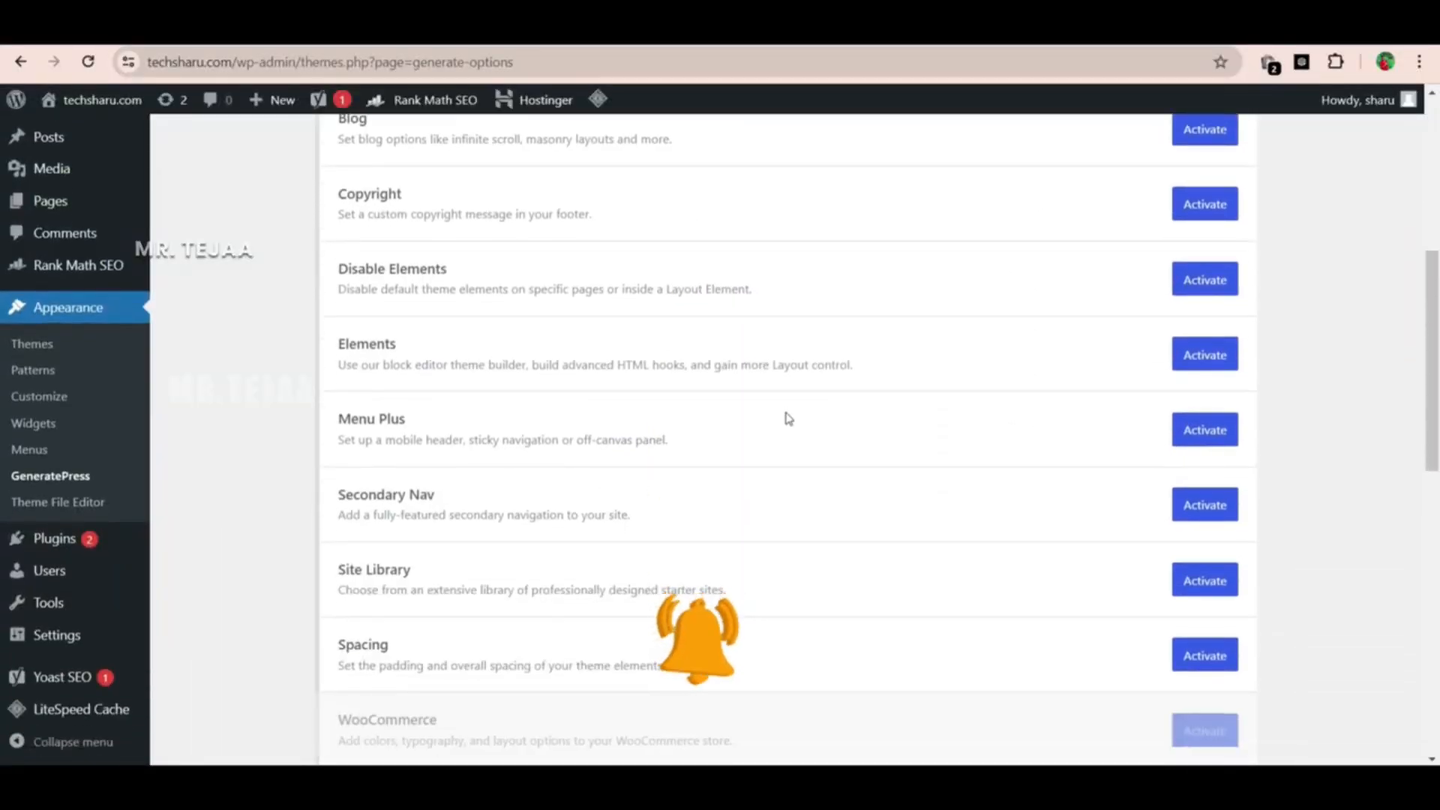
pyautogui.click(1211, 358)
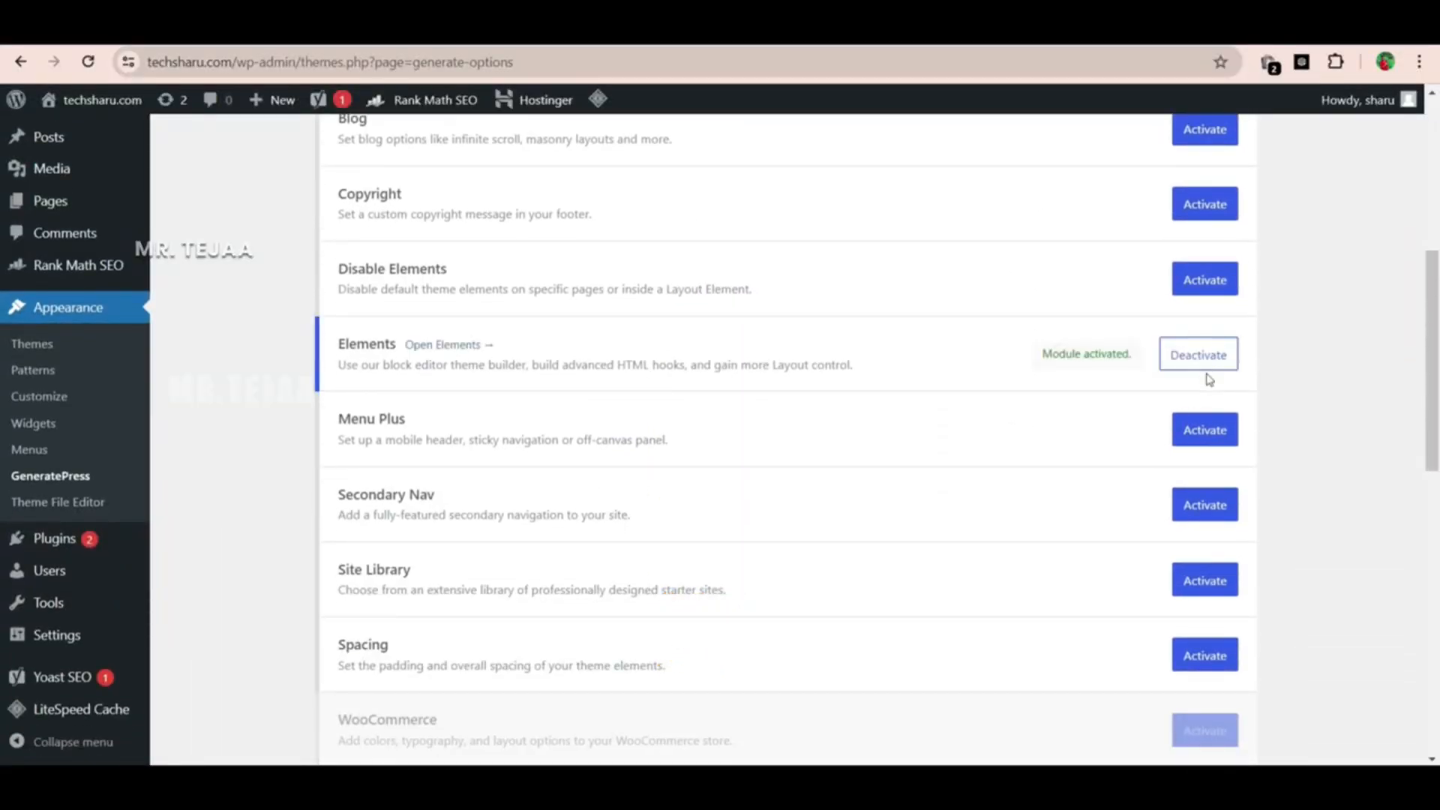
pyautogui.scroll(-1, 1229, 515)
pyautogui.click(1215, 492)
pyautogui.scroll(2, 1217, 345)
pyautogui.click(1215, 298)
pyautogui.scroll(2, 1216, 315)
pyautogui.click(1211, 412)
pyautogui.scroll(-5, 1193, 420)
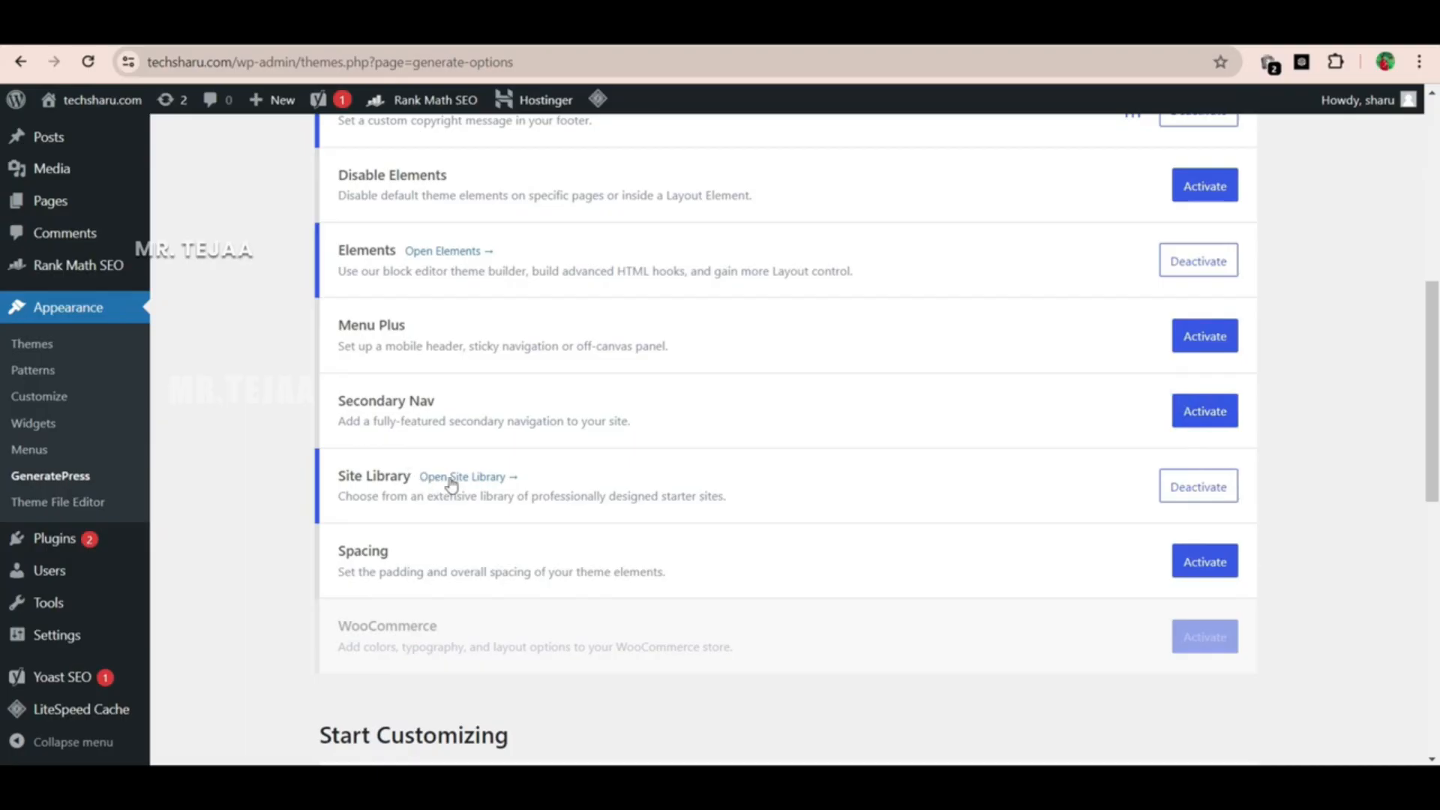
# Open the GeneratePress Site Library, browse the starter sites and choose Marketer
pyautogui.click(473, 478)
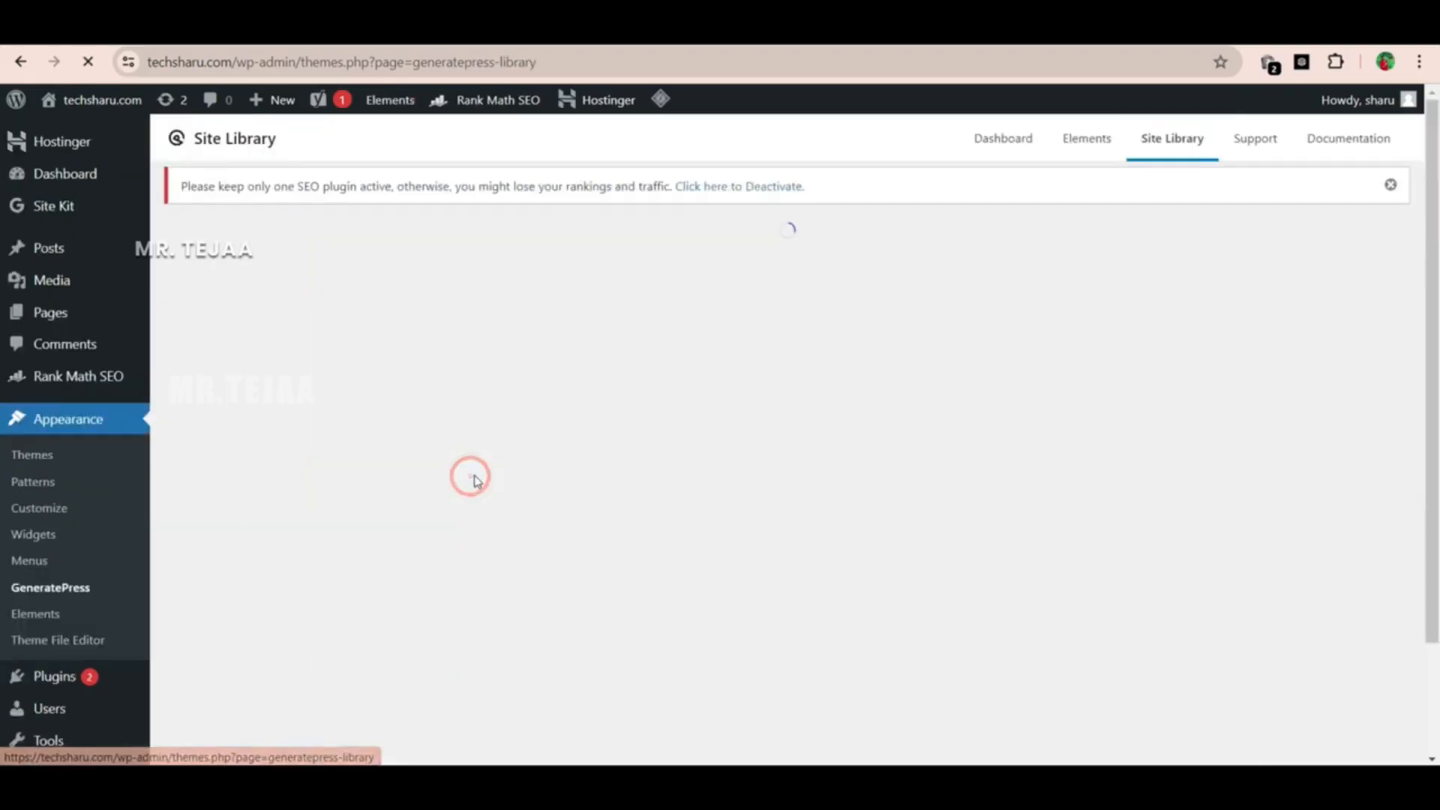
pyautogui.scroll(-8, 998, 435)
pyautogui.scroll(-15, 998, 437)
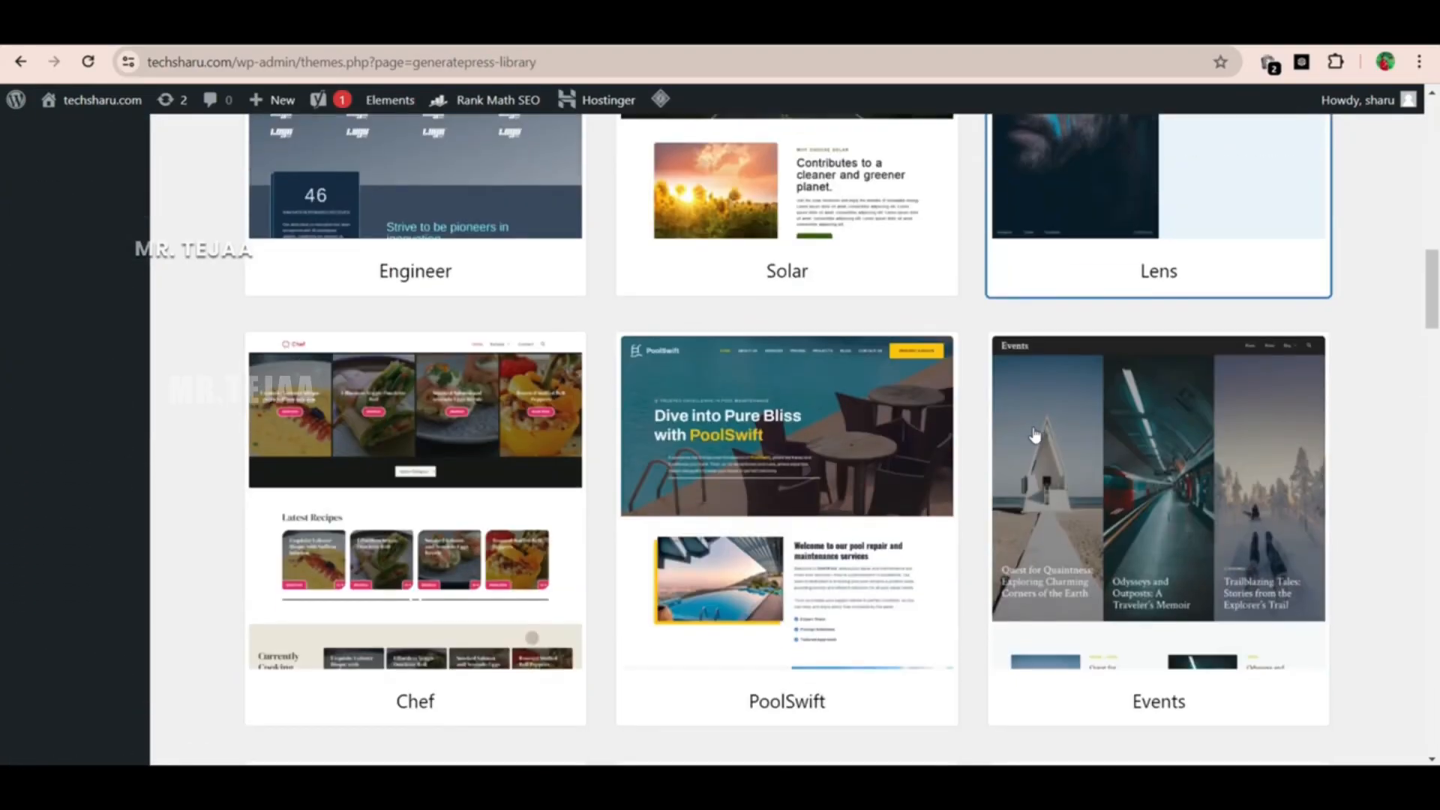
pyautogui.scroll(-15, 1040, 439)
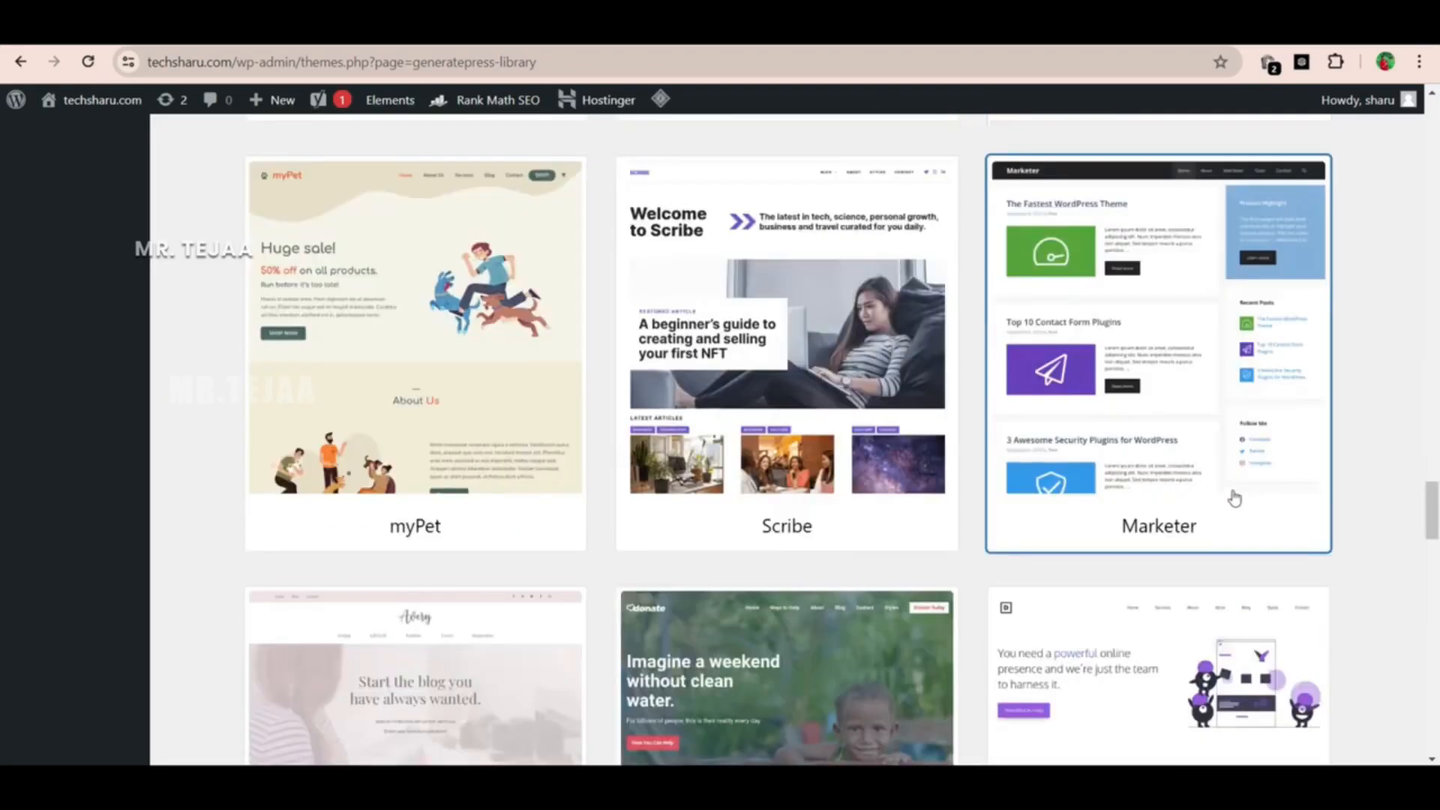
pyautogui.click(1174, 446)
# Import the Marketer starter site with theme options and demo content, close its preview and reload the techsharu.com front page
pyautogui.click(1203, 338)
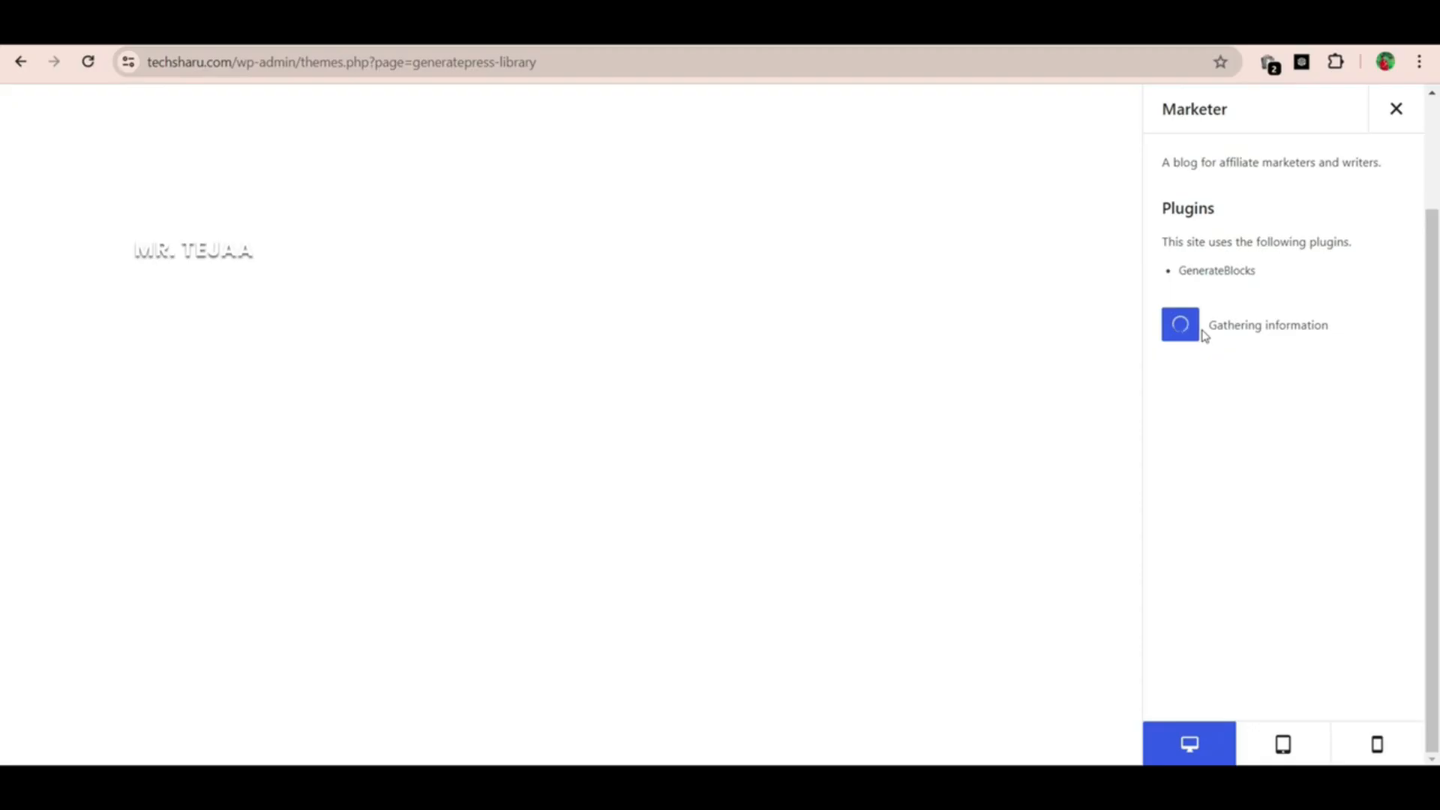
pyautogui.click(1185, 529)
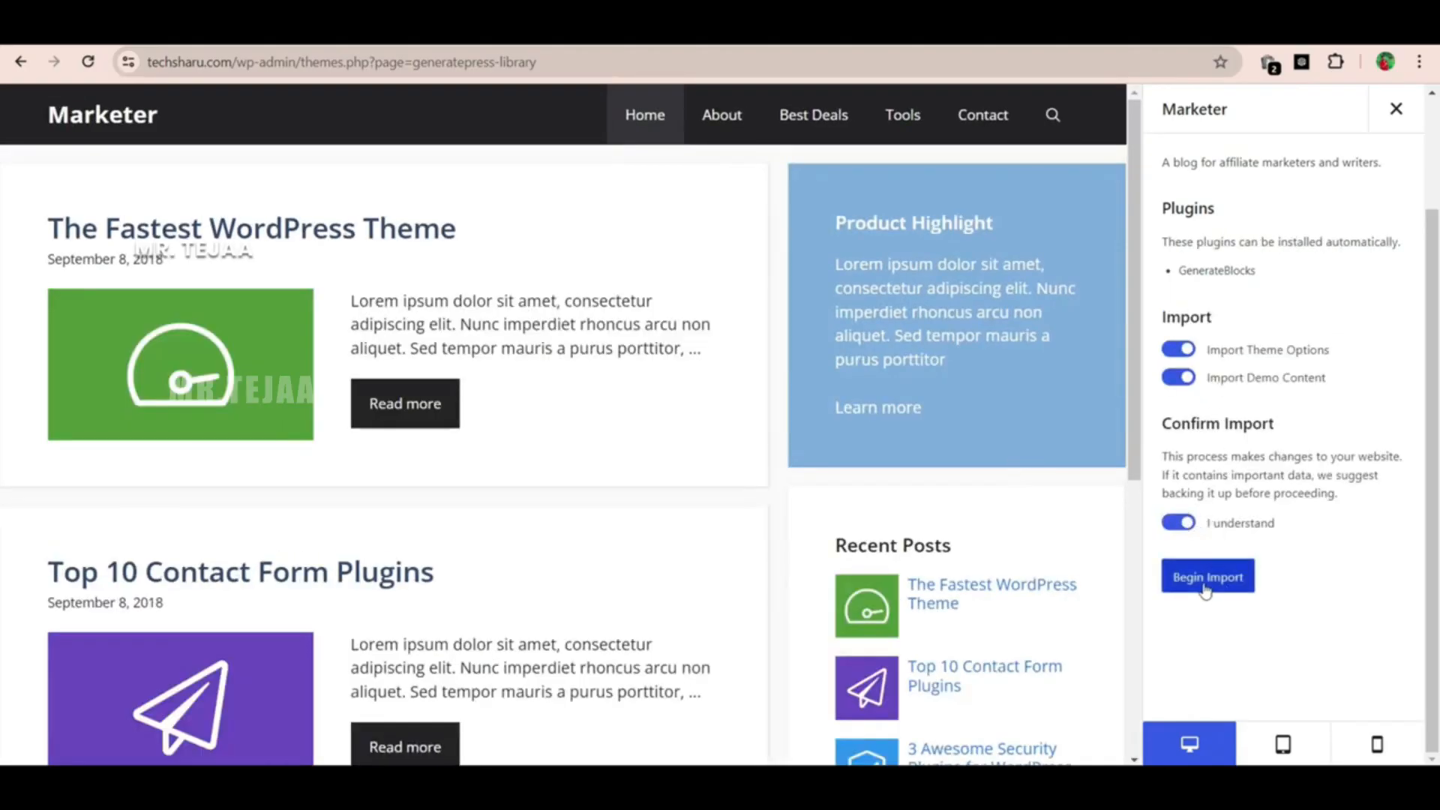
pyautogui.click(1206, 589)
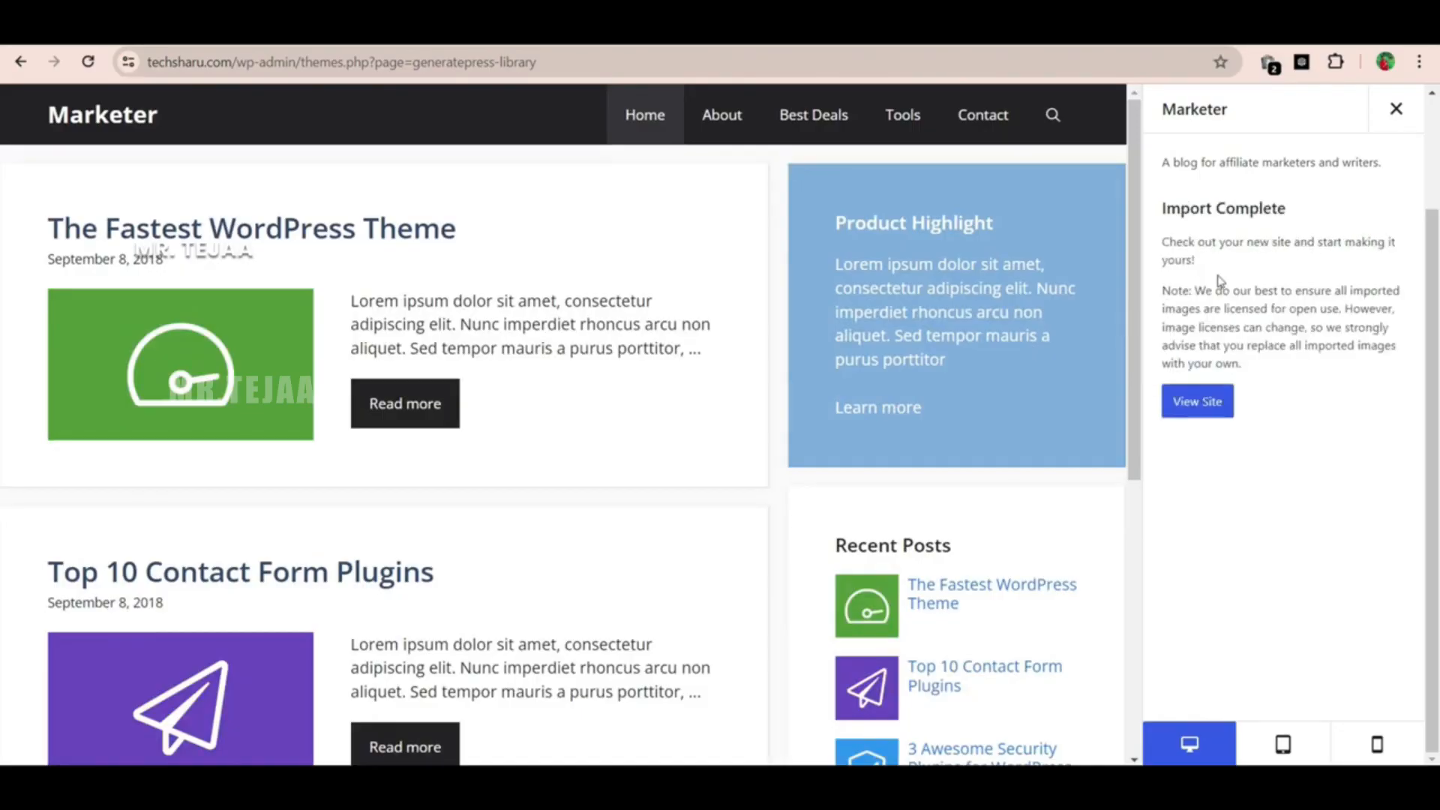
pyautogui.click(1396, 110)
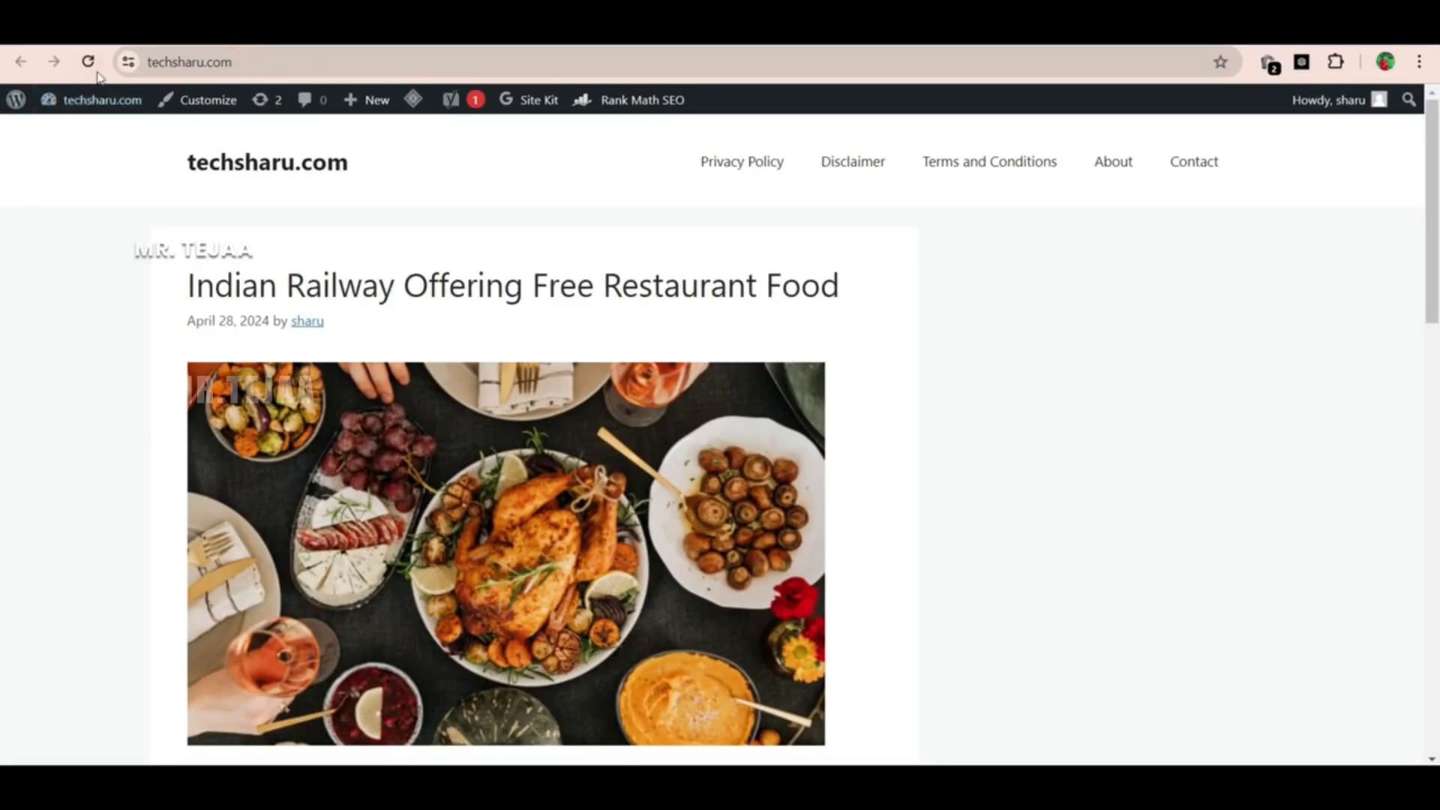
pyautogui.click(87, 62)
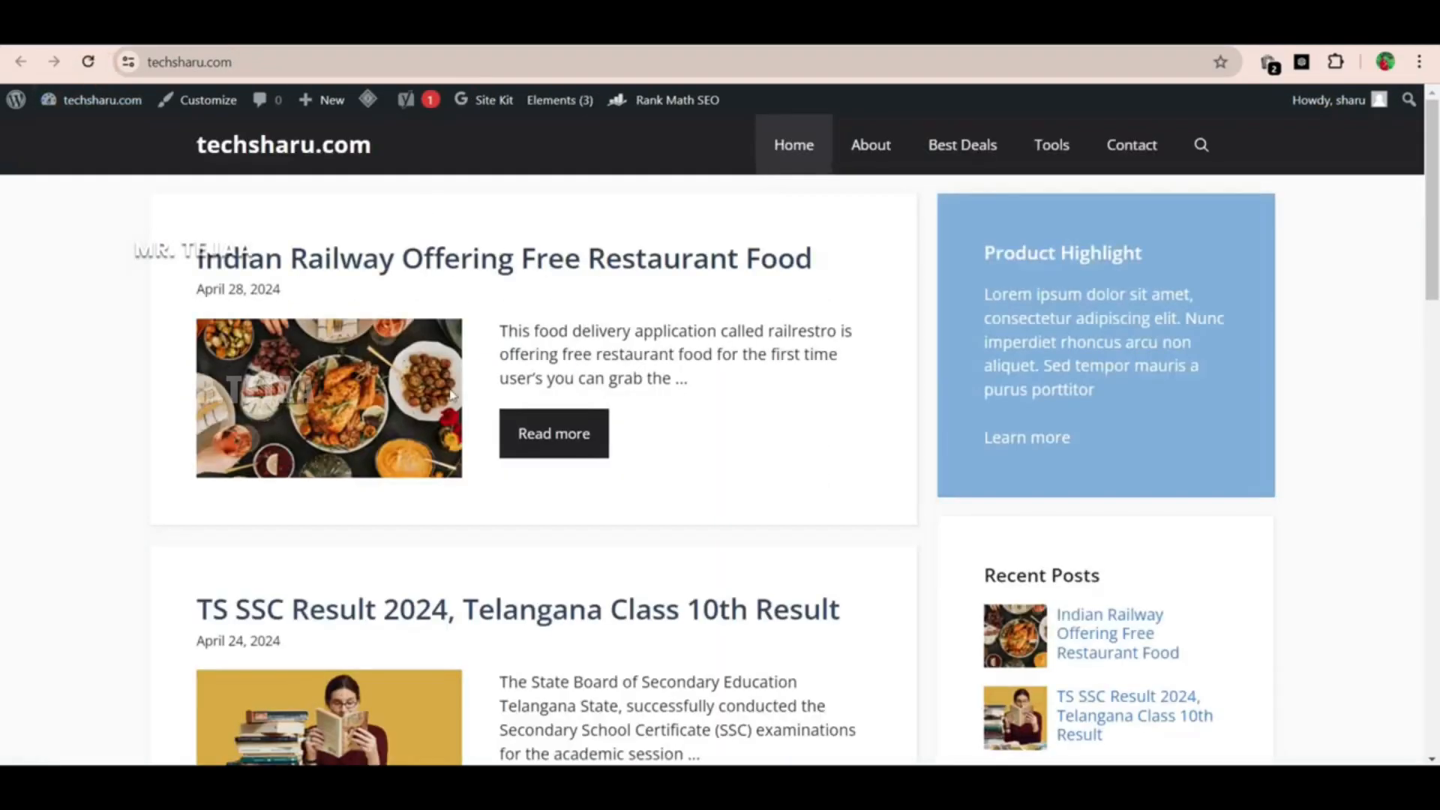
# Look over the front page, then open the Additional CSS section of the theme customizer and delete all its code
pyautogui.scroll(-7, 623, 370)
pyautogui.scroll(6, 652, 395)
pyautogui.scroll(2, 665, 401)
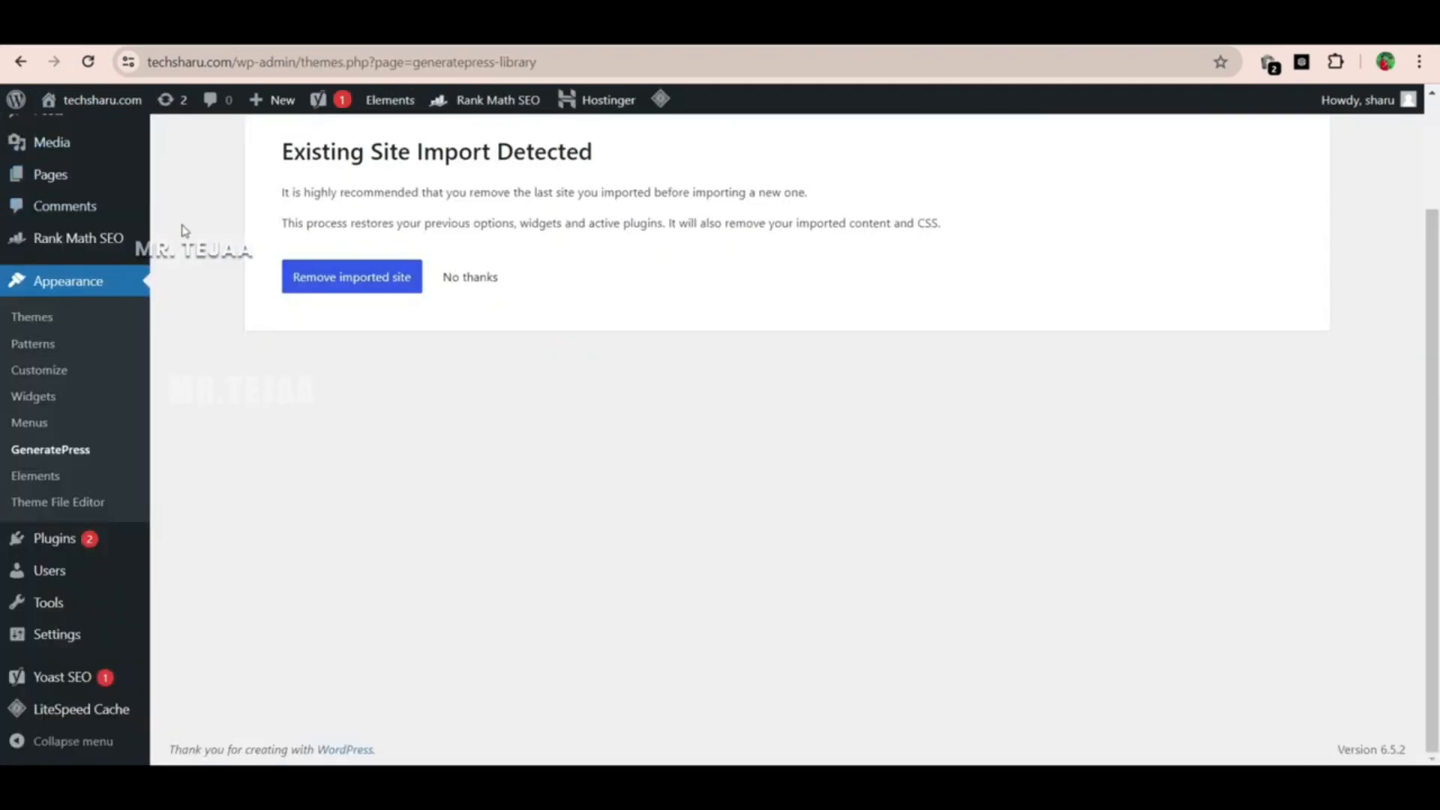
pyautogui.scroll(2, 105, 416)
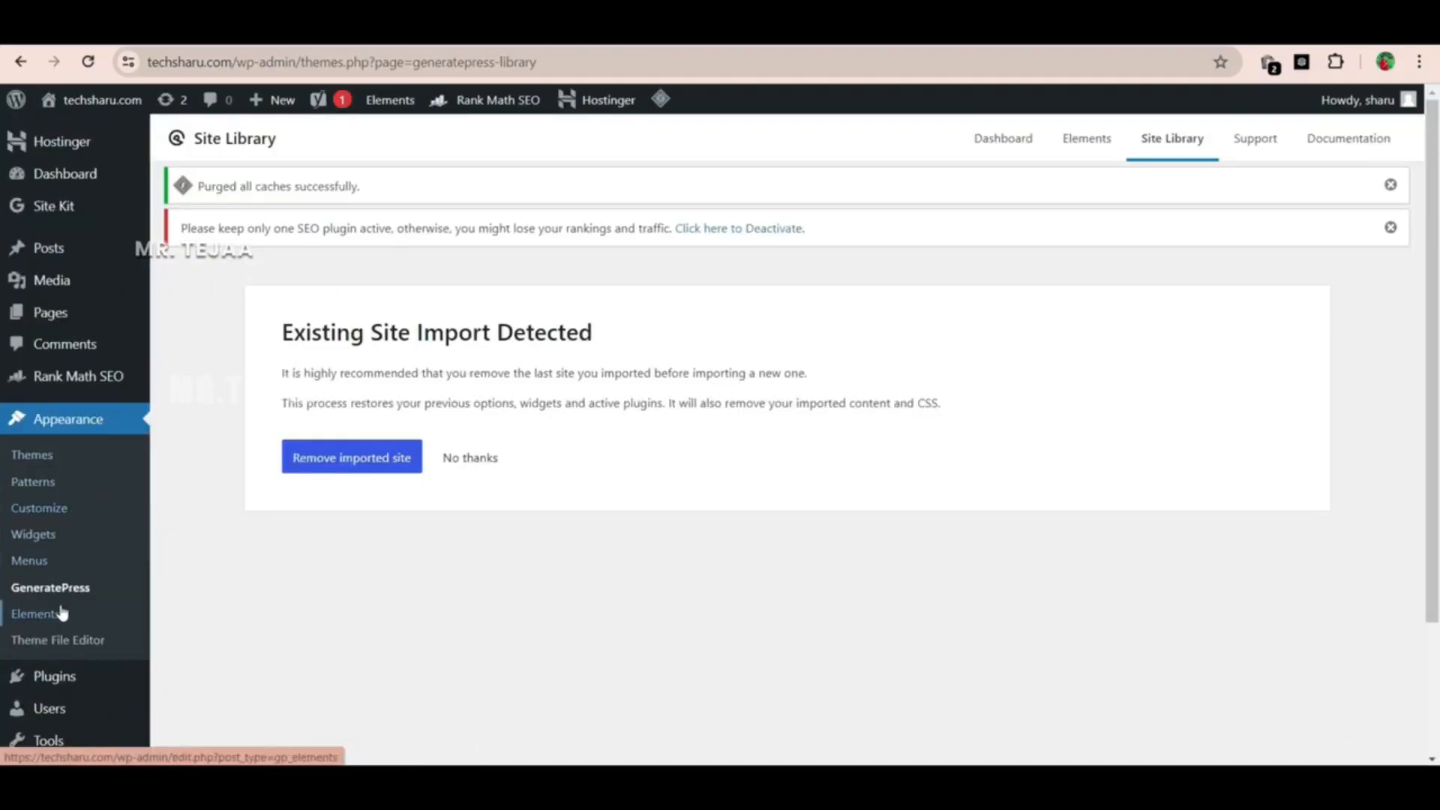
pyautogui.click(48, 510)
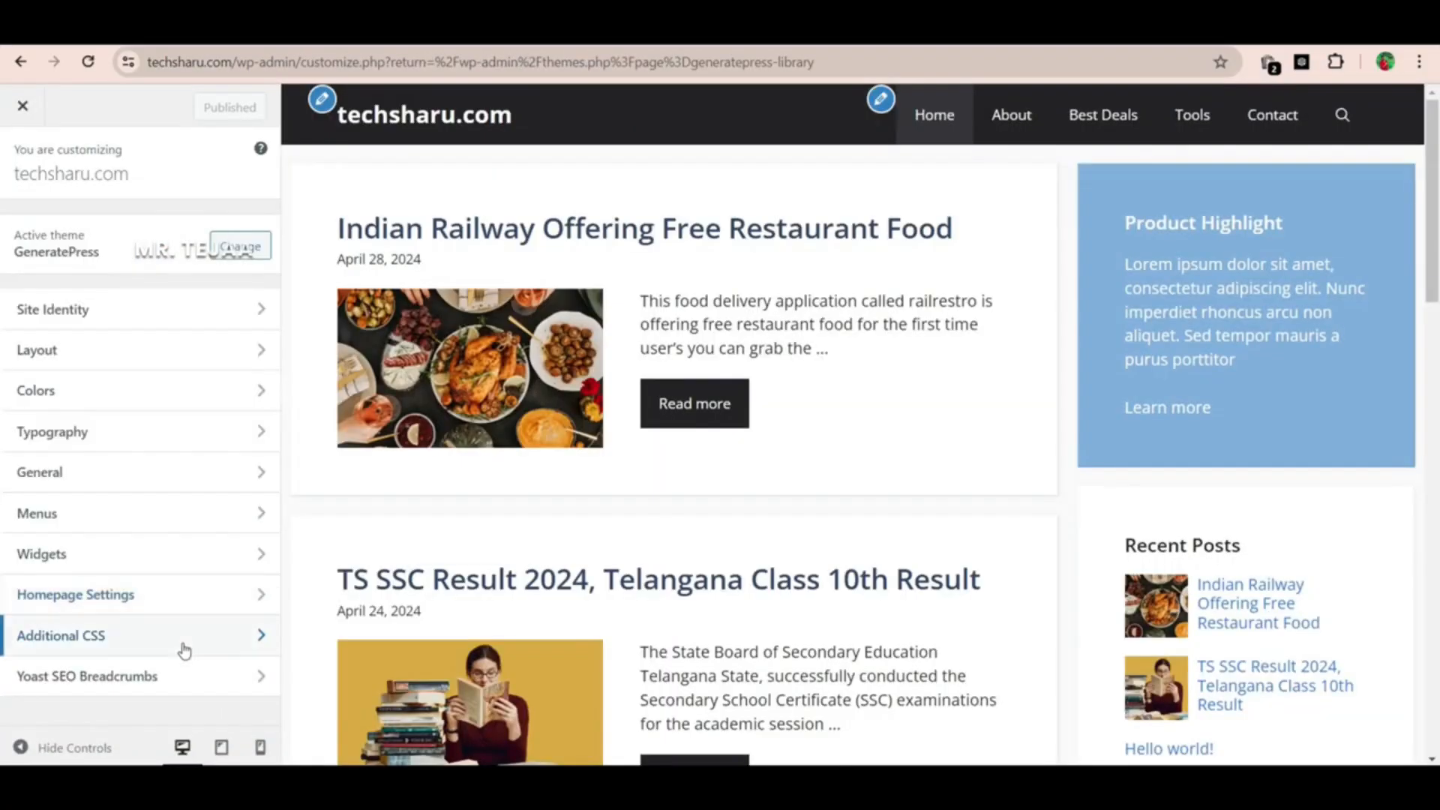
pyautogui.click(118, 639)
pyautogui.click(195, 478)
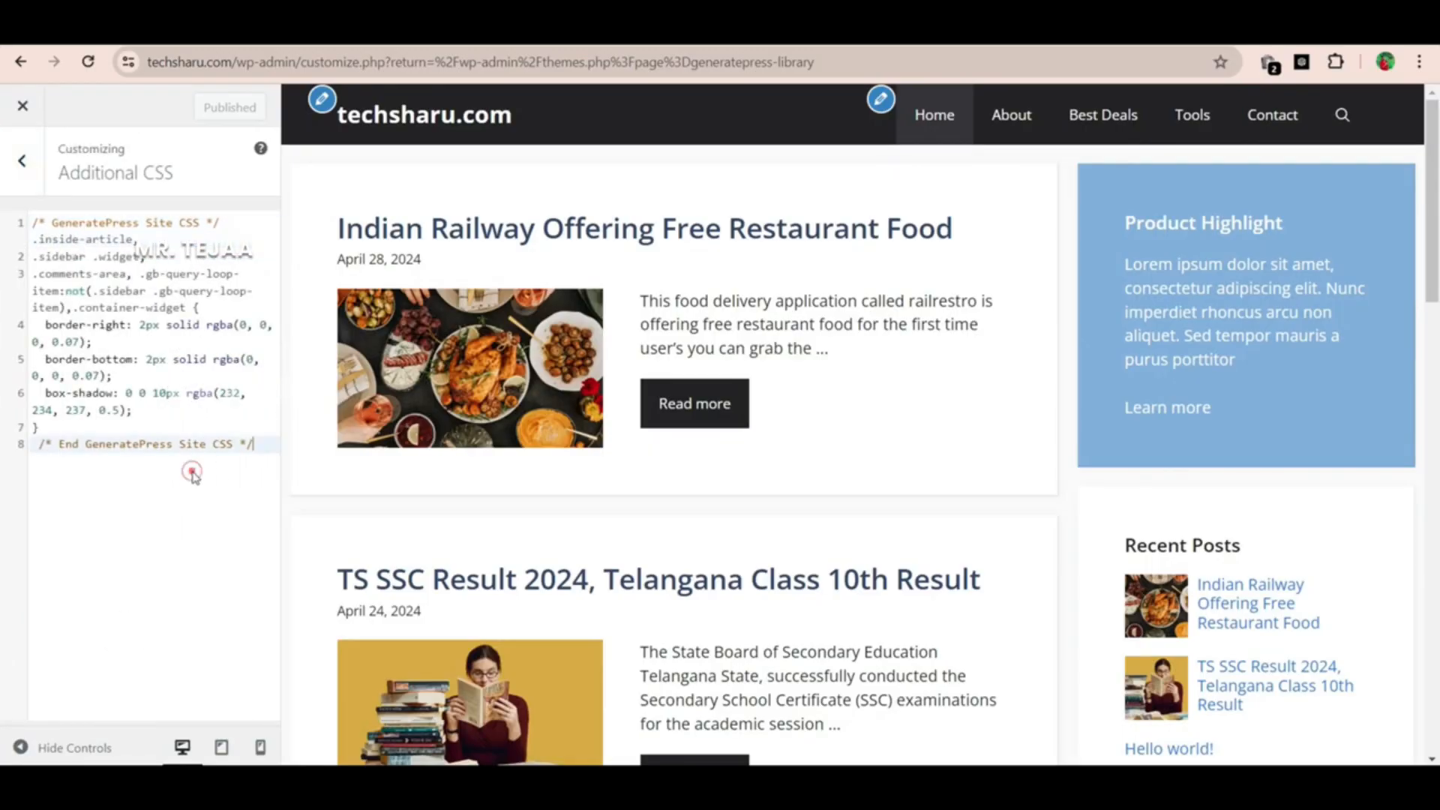
pyautogui.hotkey('ctrl', 'a')
pyautogui.press('BackSpace')
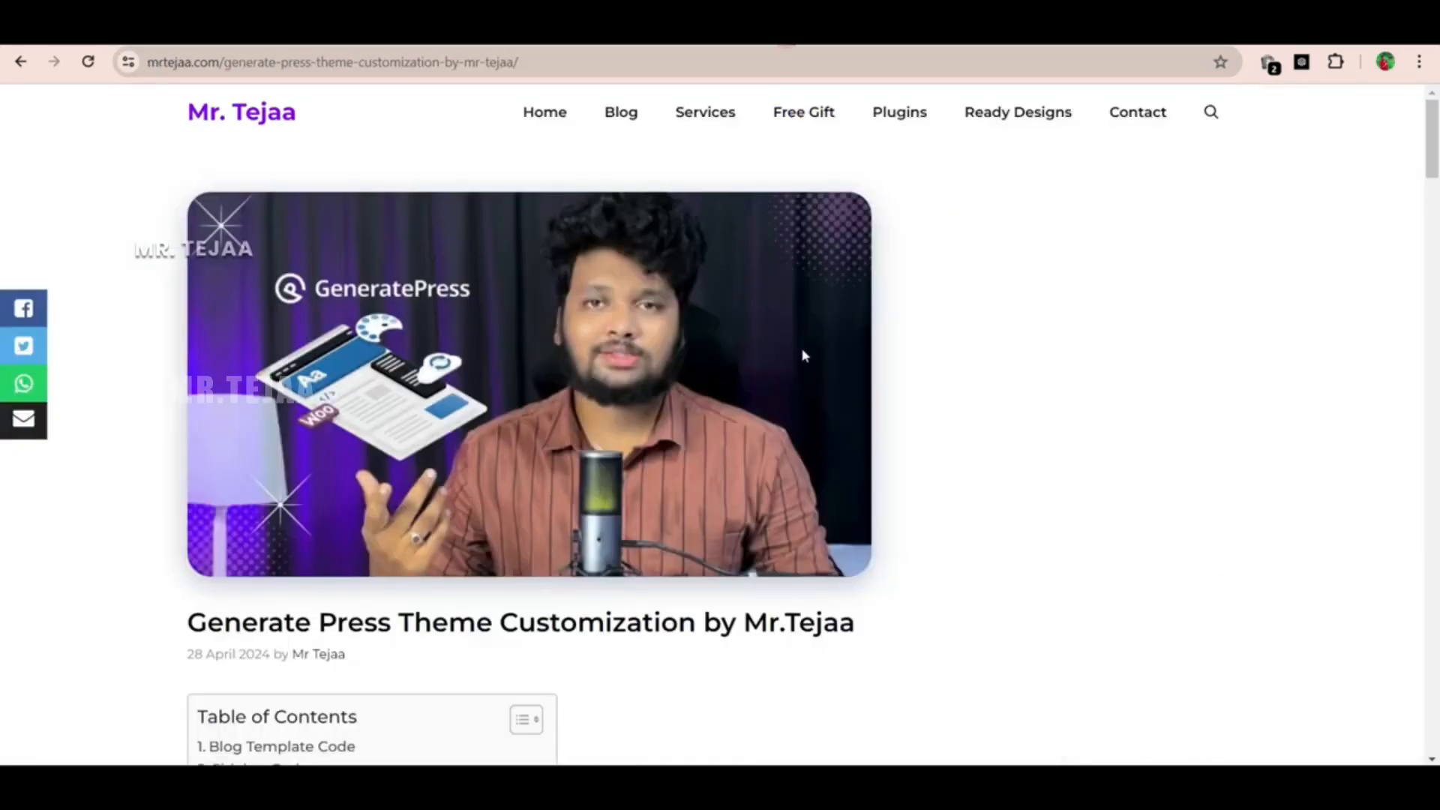
# Copy the Additional CSS Code from the mrtejaa.com GeneratePress customization article and paste it into the emptied Additional CSS editor
pyautogui.scroll(-2, 809, 361)
pyautogui.scroll(-20, 809, 360)
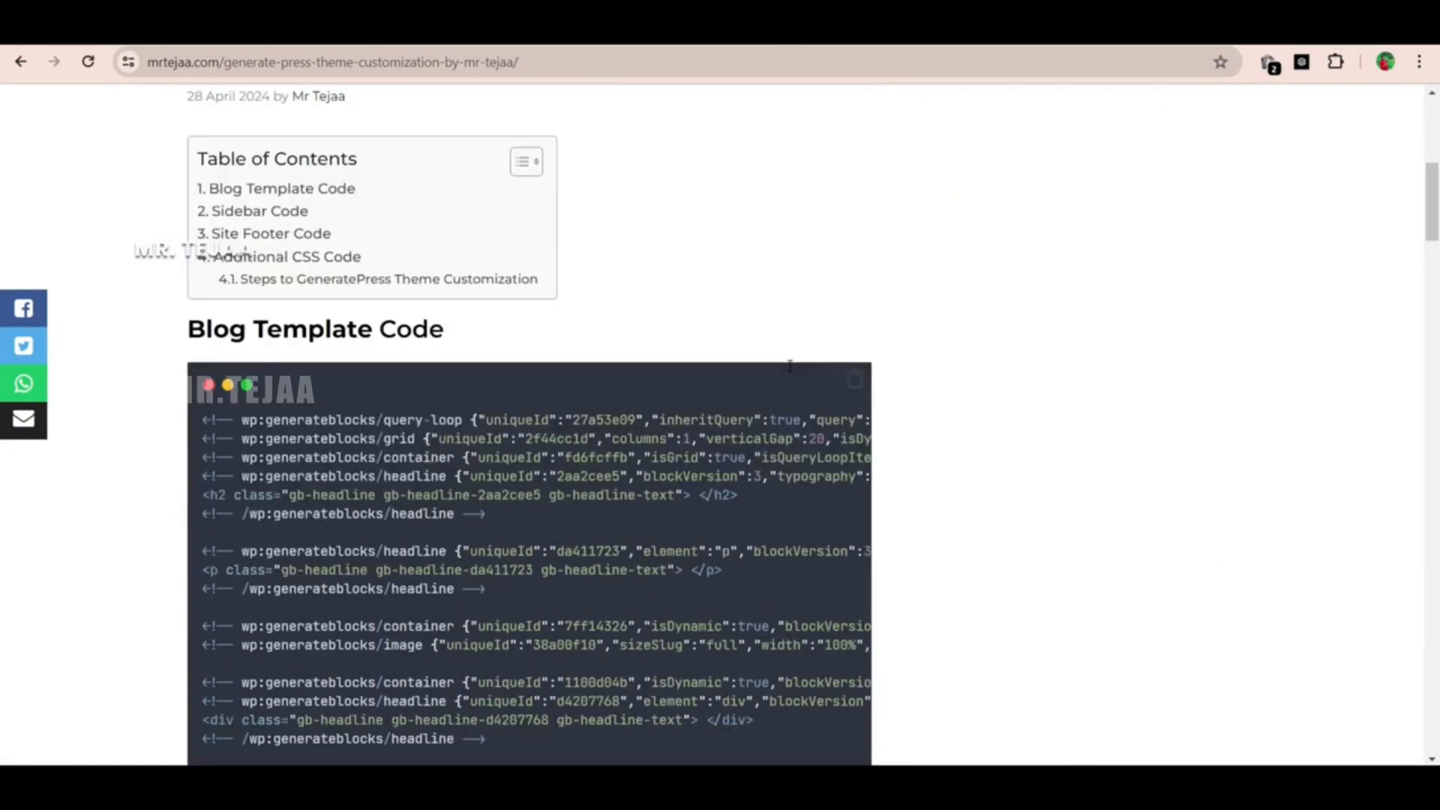
pyautogui.scroll(-6, 786, 367)
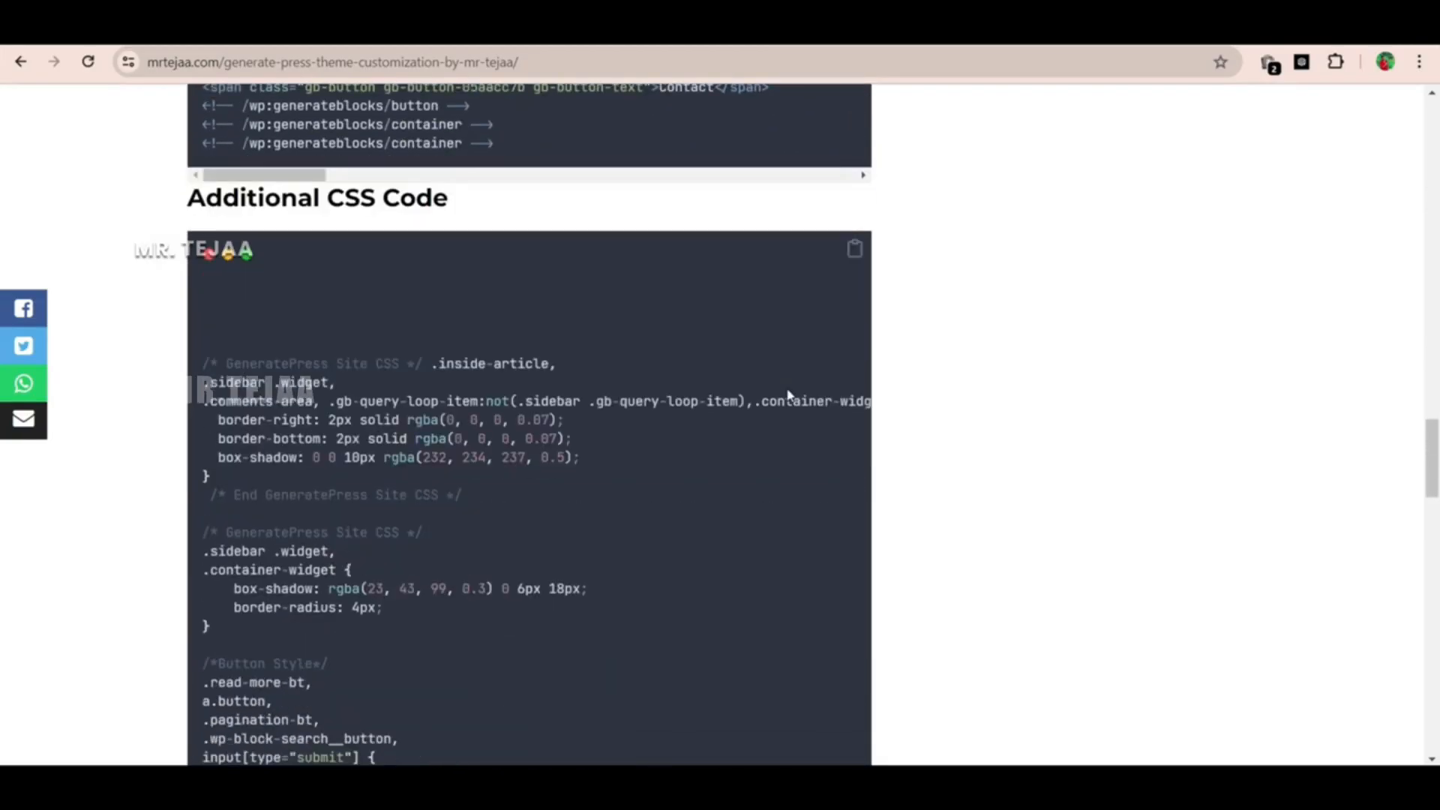
pyautogui.scroll(1, 742, 415)
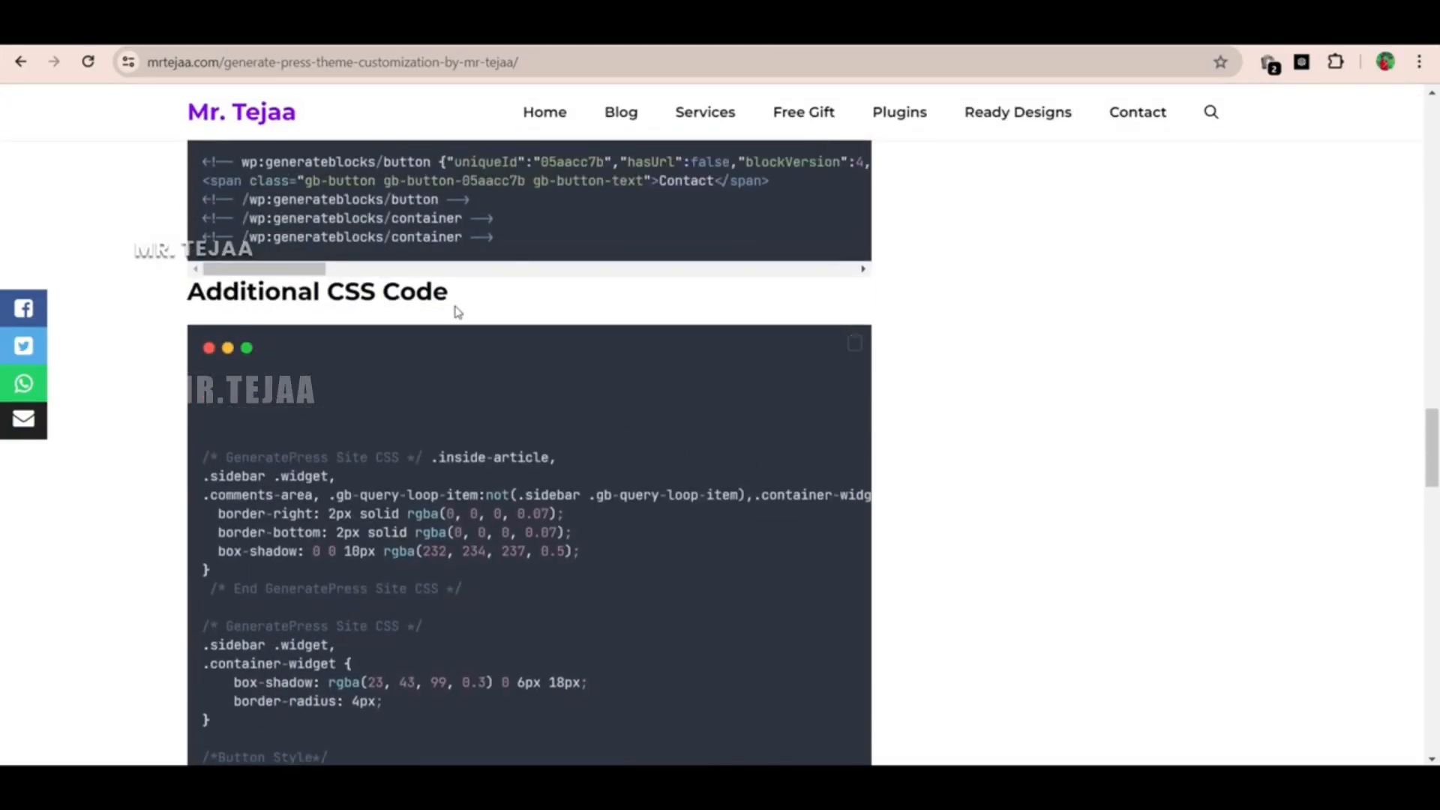
pyautogui.scroll(-1, 667, 454)
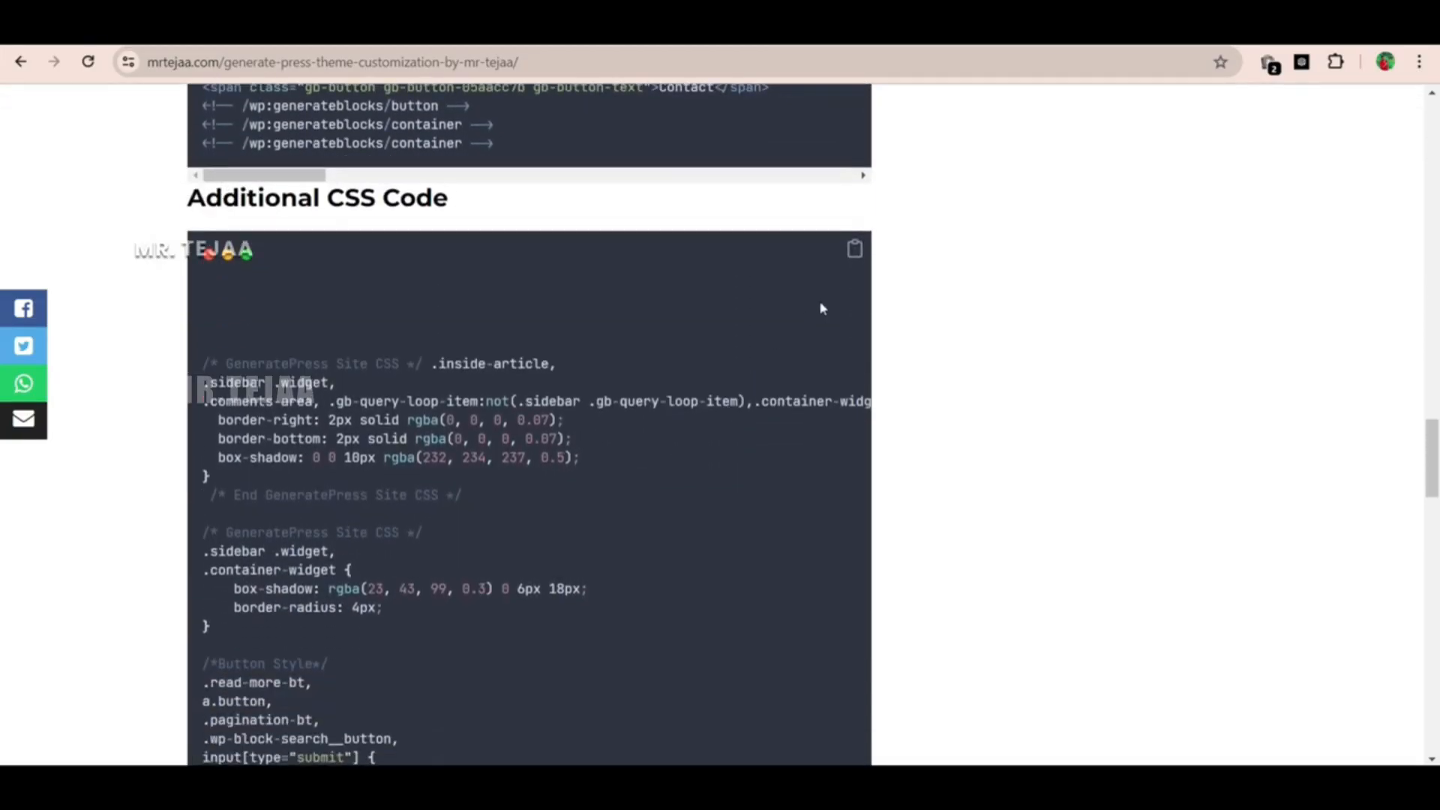
pyautogui.click(854, 250)
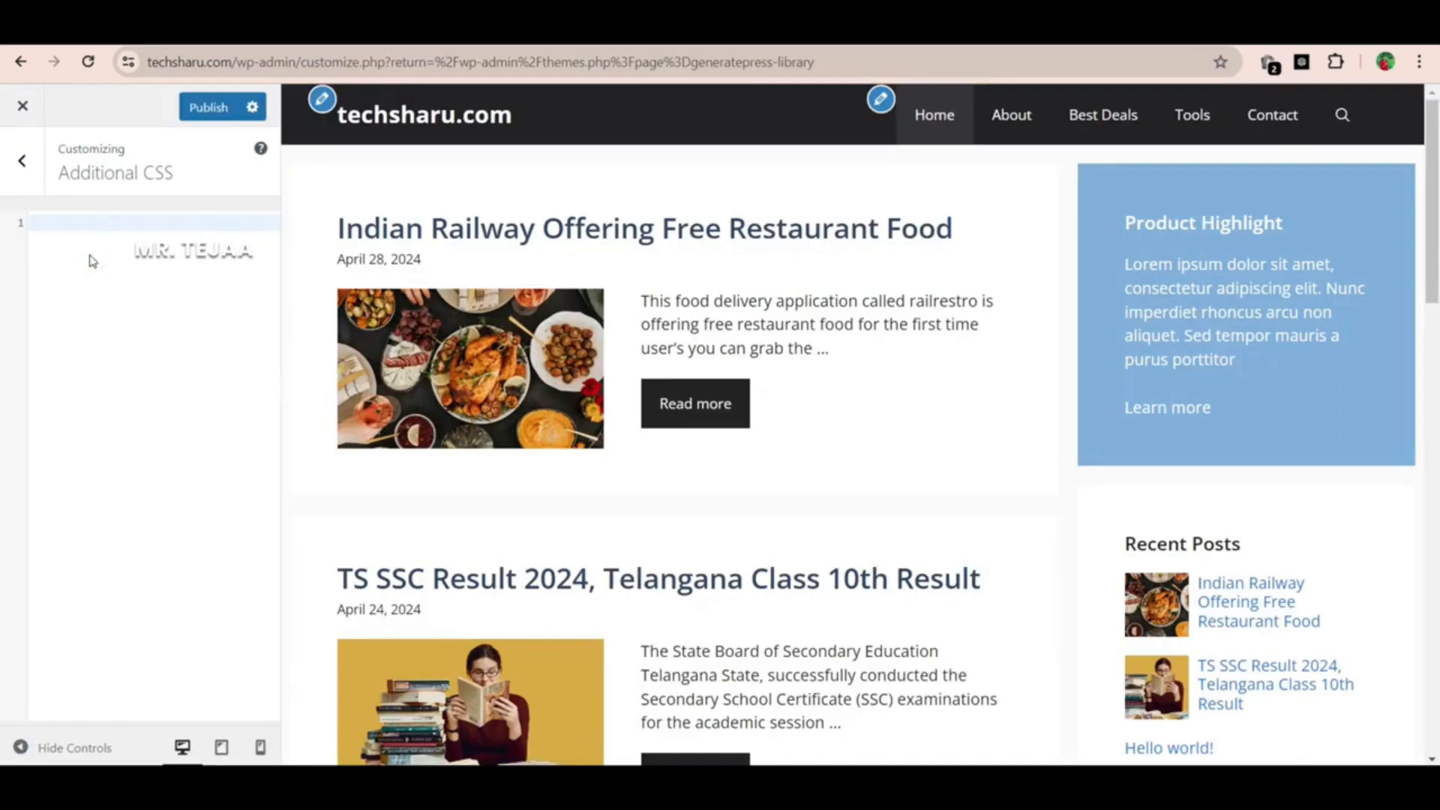
pyautogui.hotkey('ctrl', 'v')
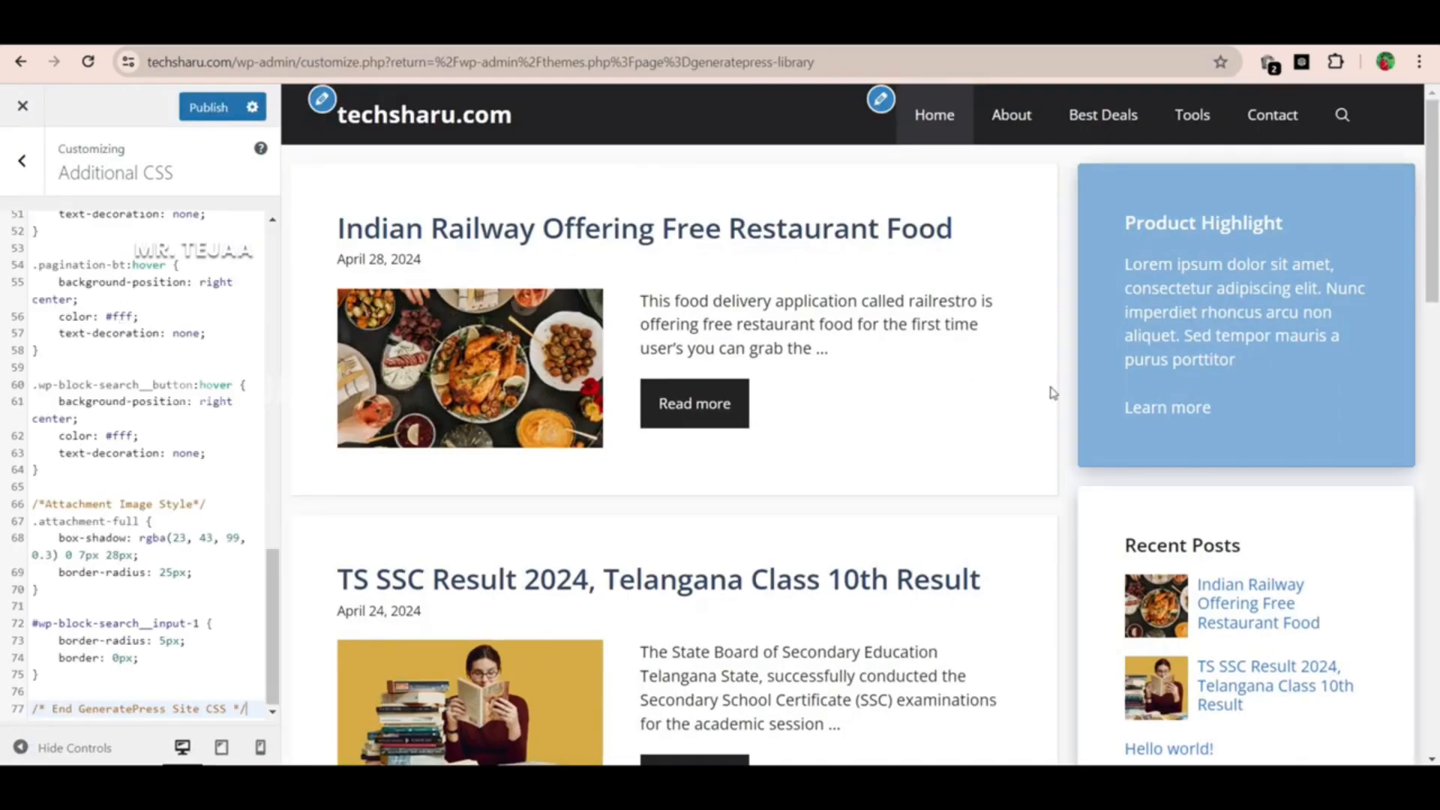
# Check the site preview, then clear the Additional CSS editor and paste the copied code in again
pyautogui.scroll(-2, 1243, 455)
pyautogui.scroll(-2, 1126, 382)
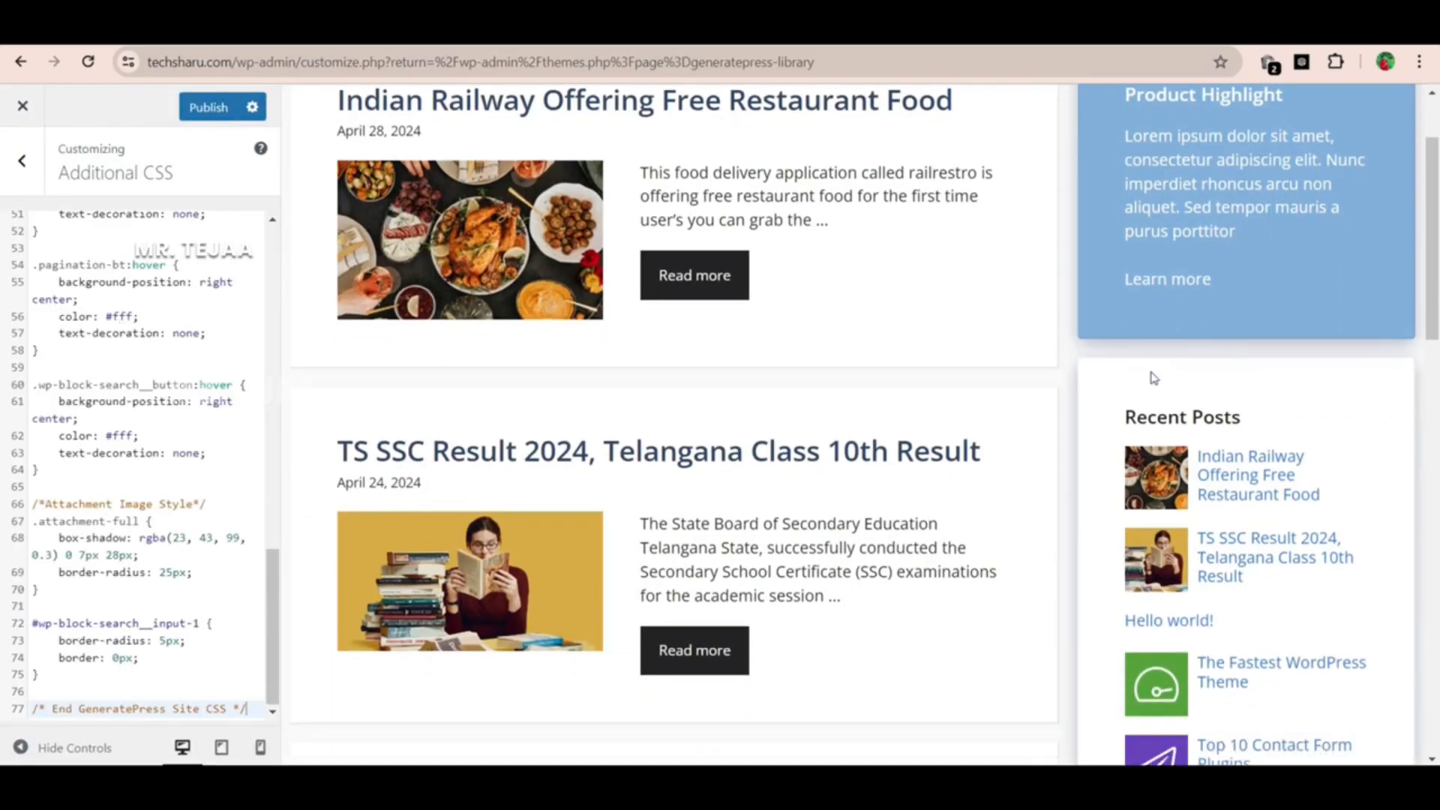
pyautogui.scroll(5, 175, 463)
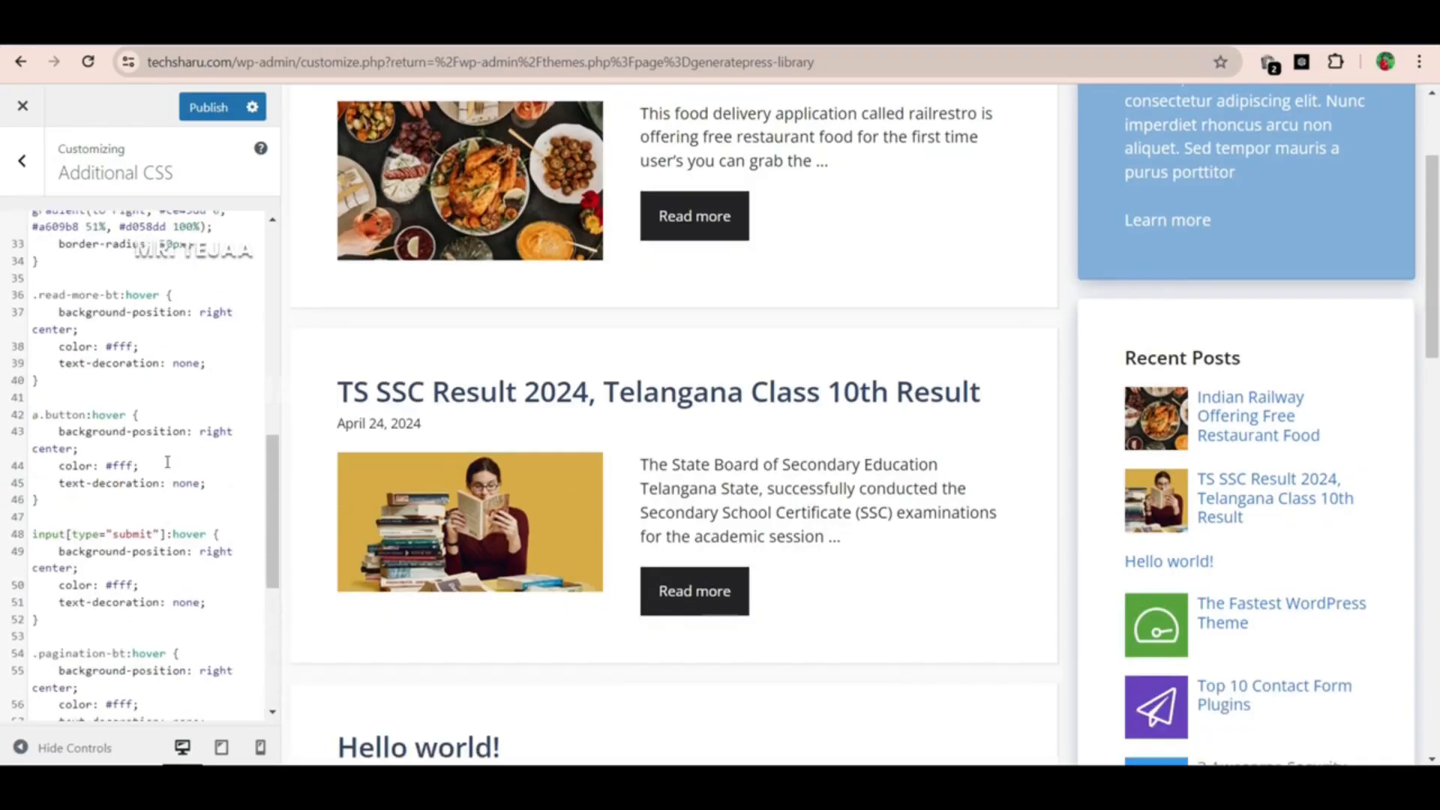
pyautogui.hotkey('ctrl', 'a')
pyautogui.press('BackSpace')
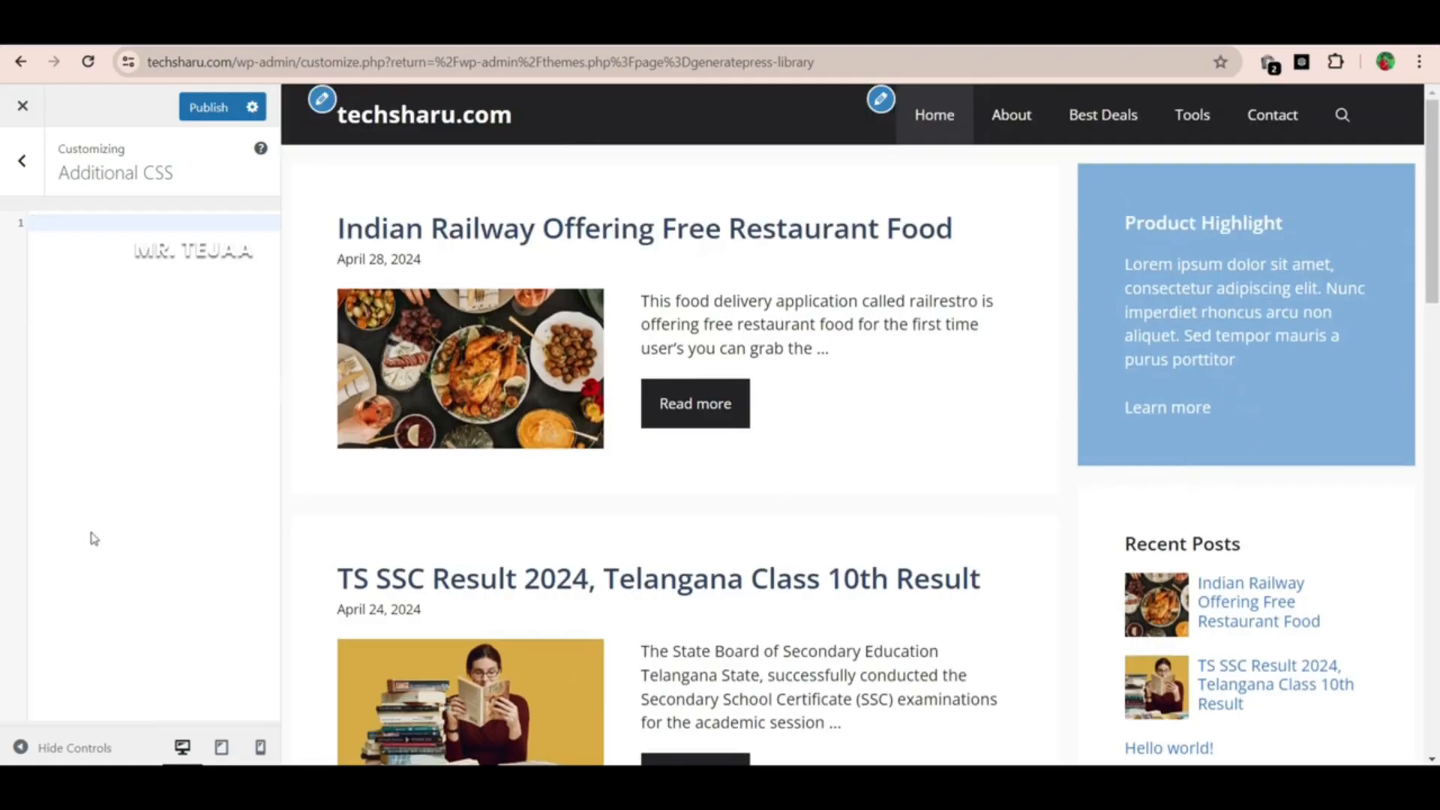
pyautogui.hotkey('ctrl', 'v')
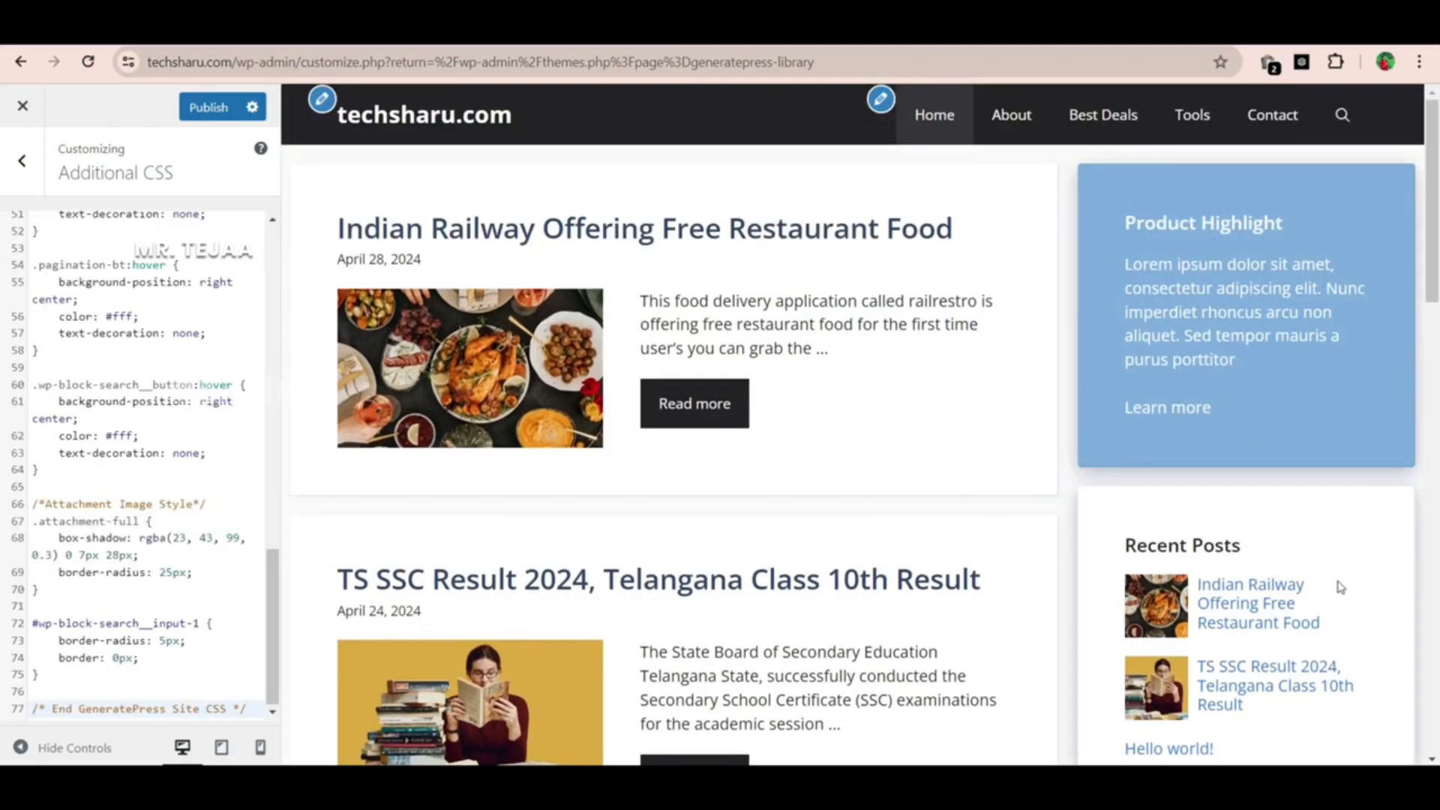
# Review the whole page preview, publish the new Additional CSS and close the customizer
pyautogui.scroll(-15, 1341, 588)
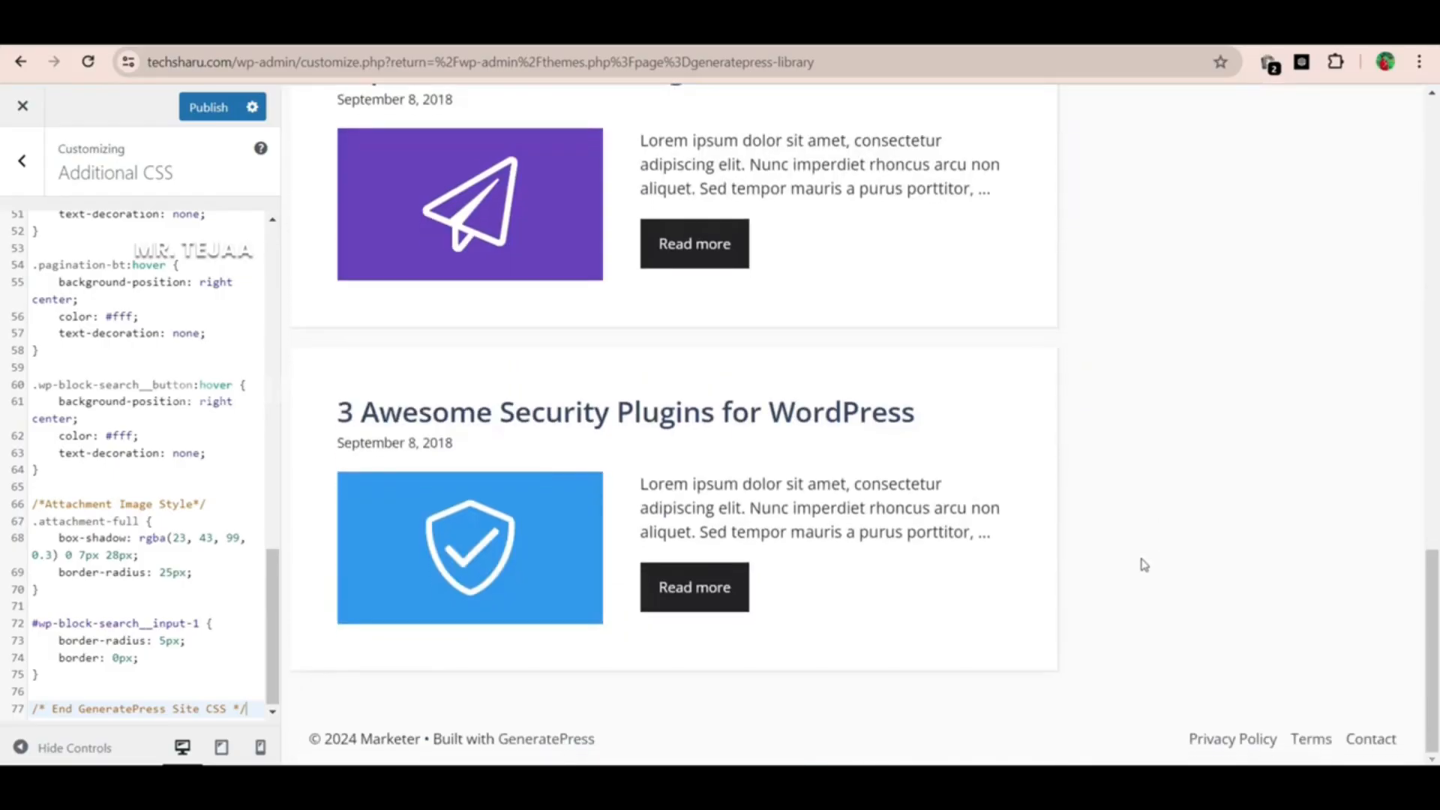
pyautogui.scroll(15, 1054, 505)
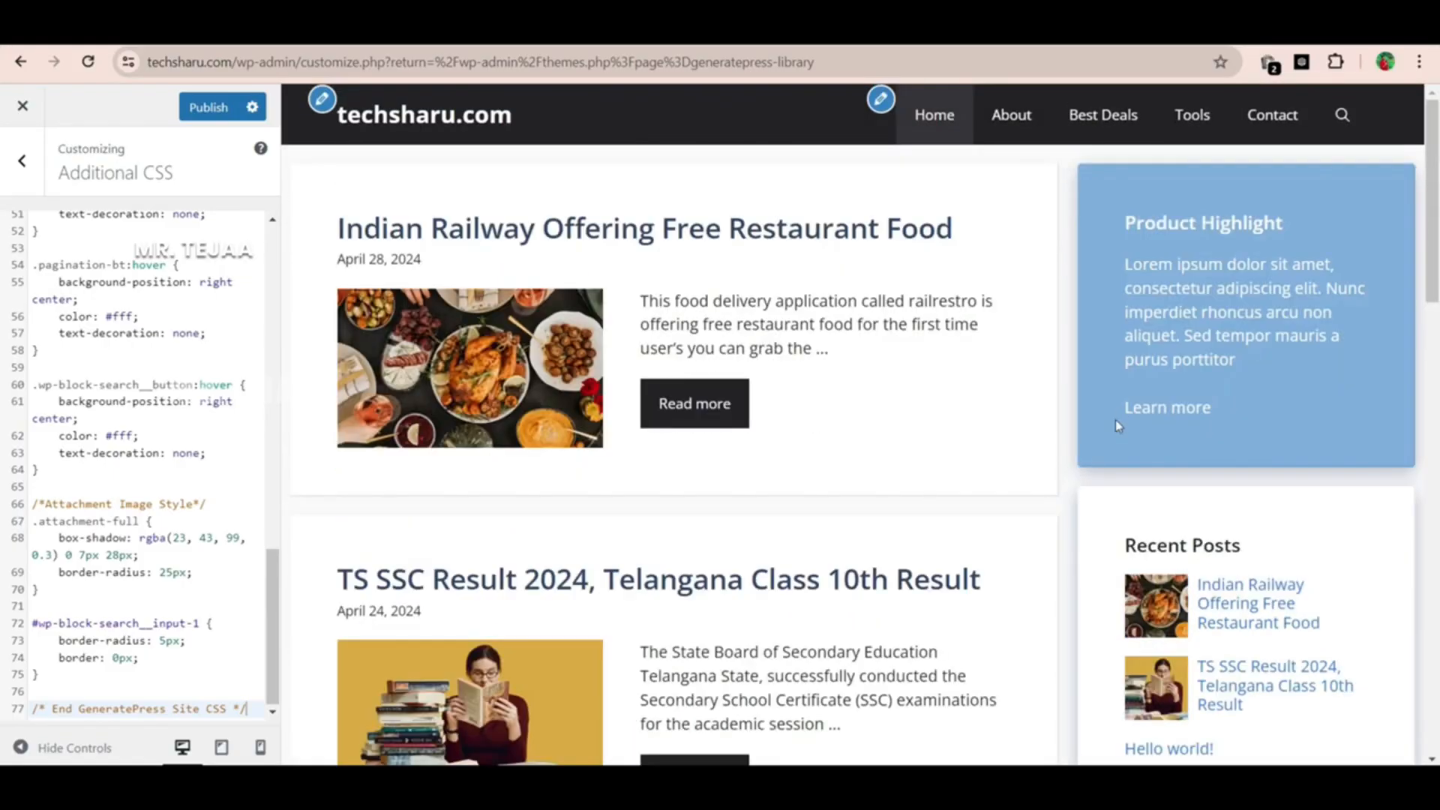
pyautogui.click(205, 109)
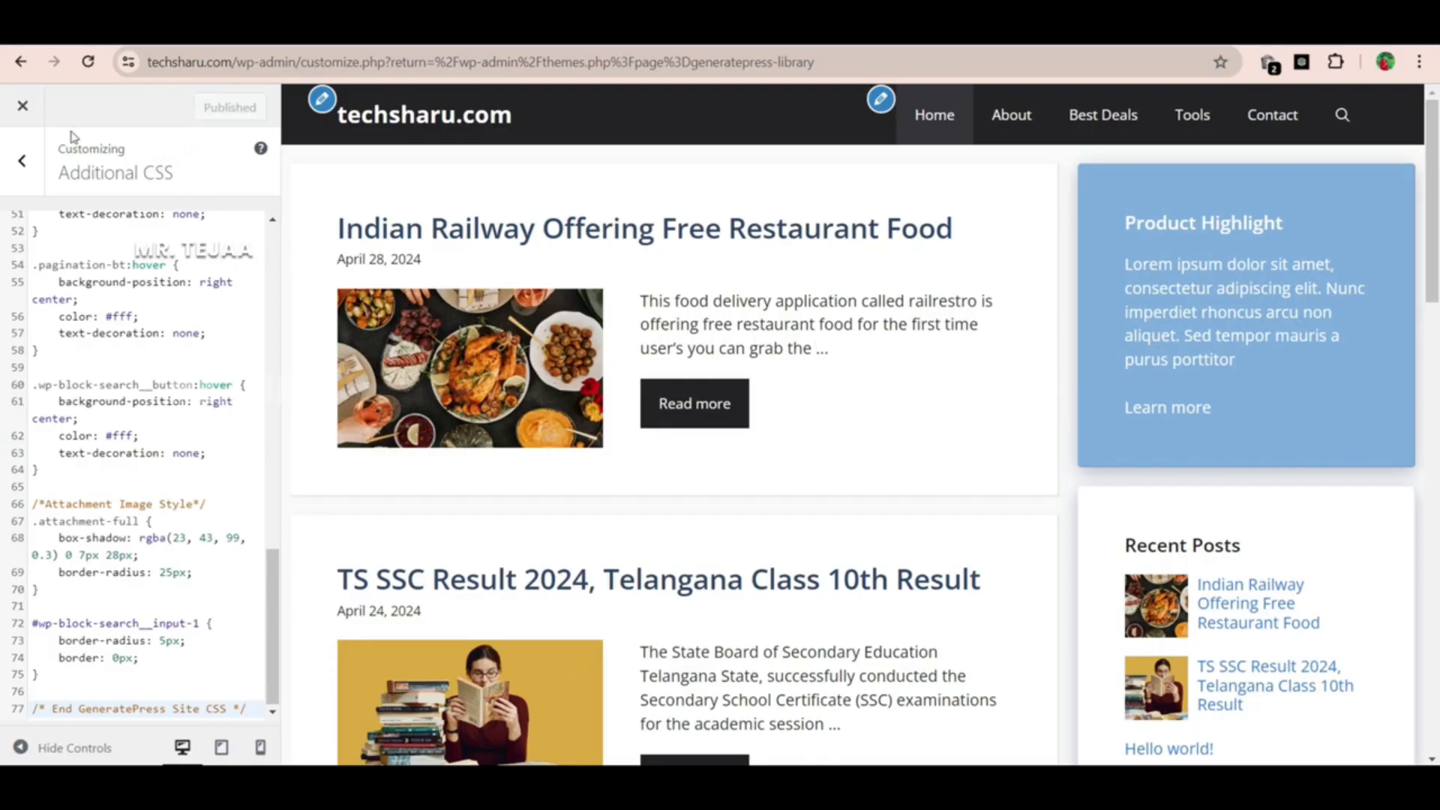
pyautogui.click(25, 107)
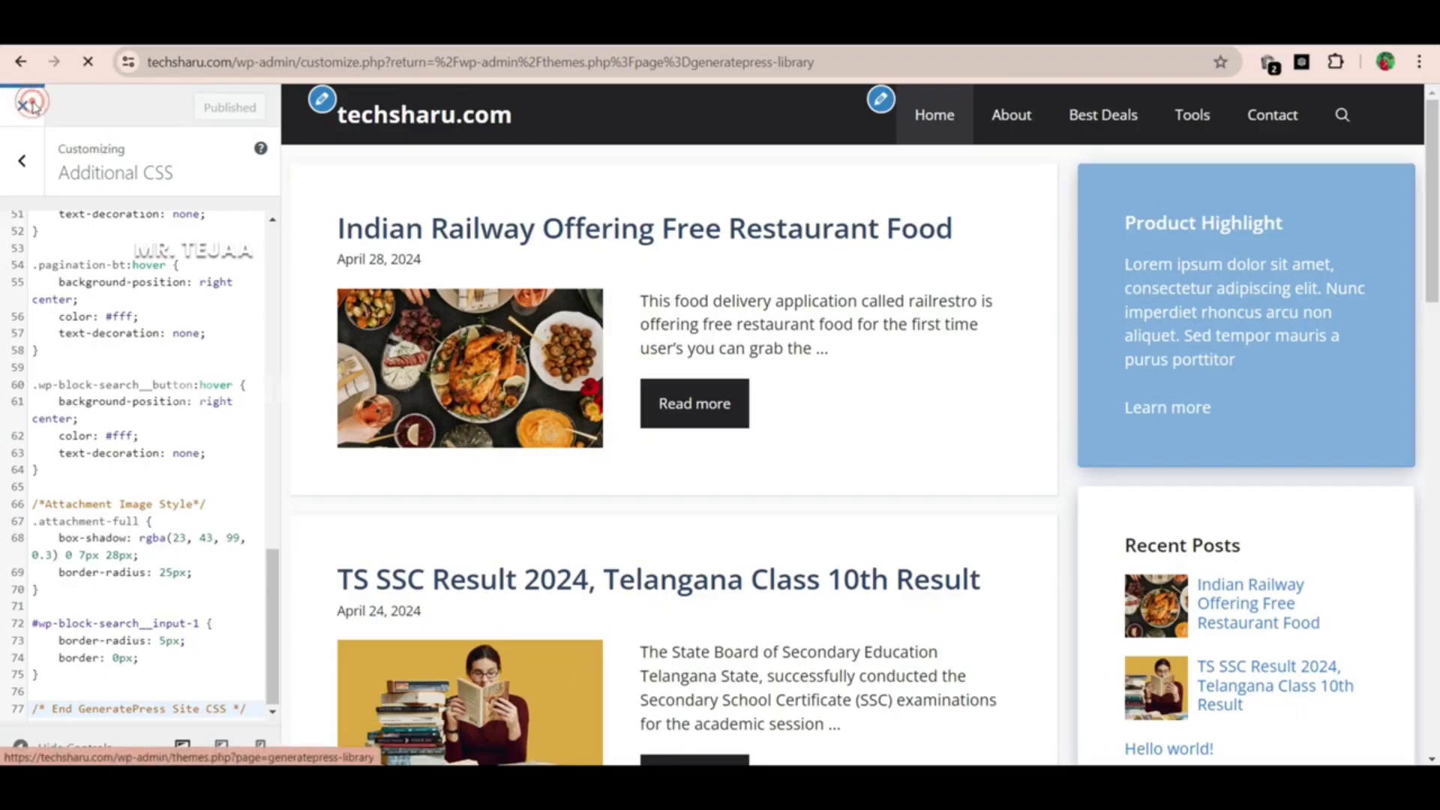
# Check the Classic Editor plugin's status on the Add Plugins page and in the installed plugins list
pyautogui.moveTo(75, 682)
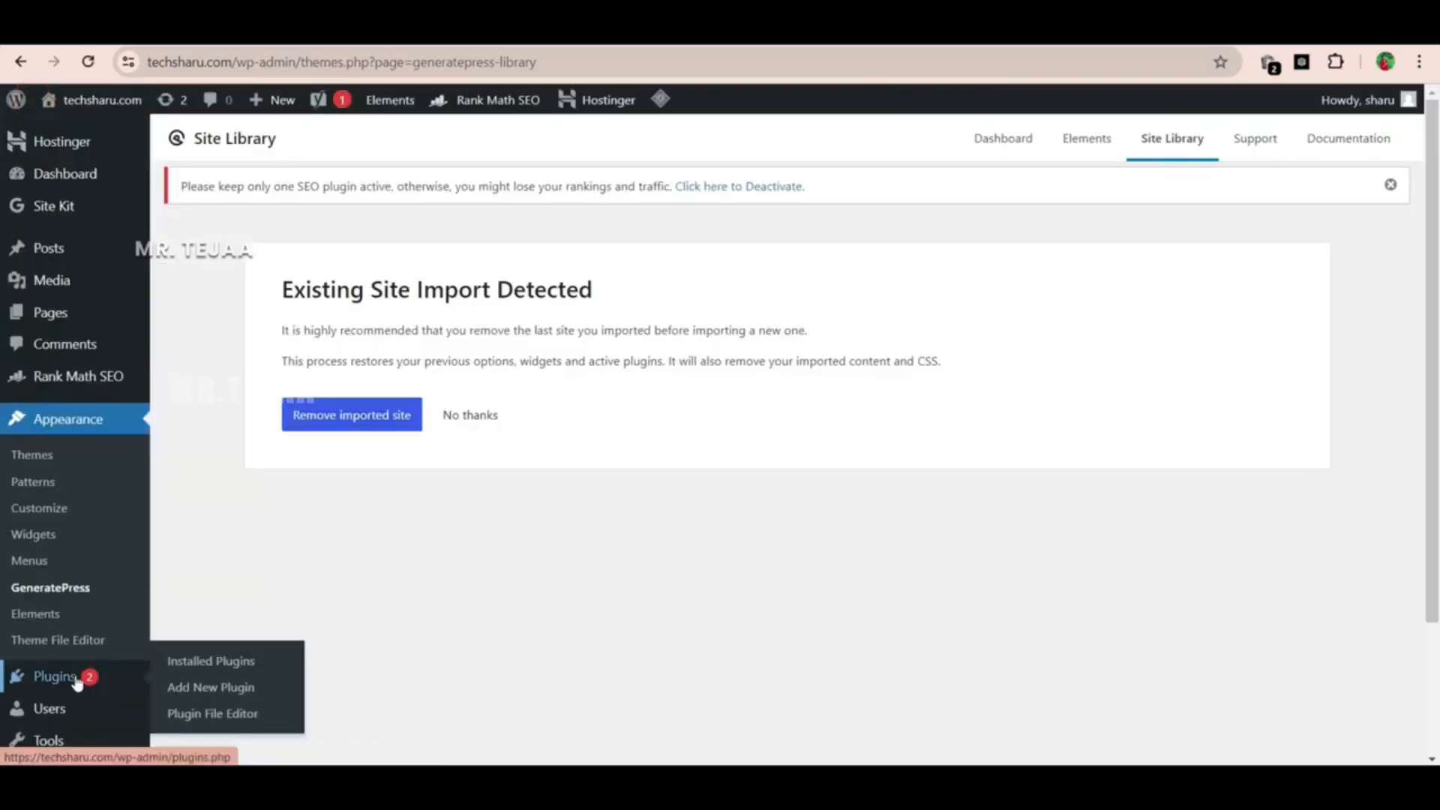
pyautogui.click(225, 691)
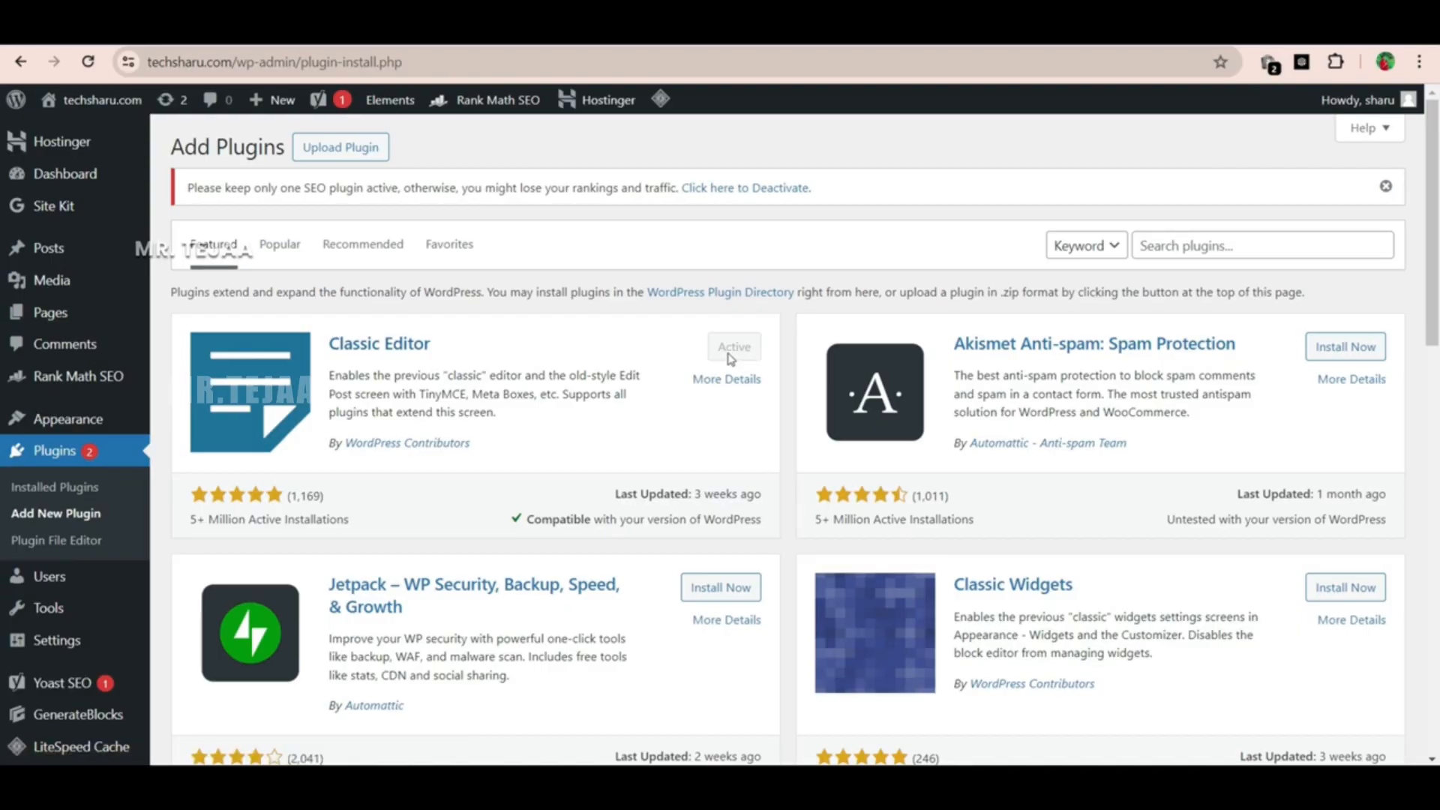
pyautogui.click(75, 487)
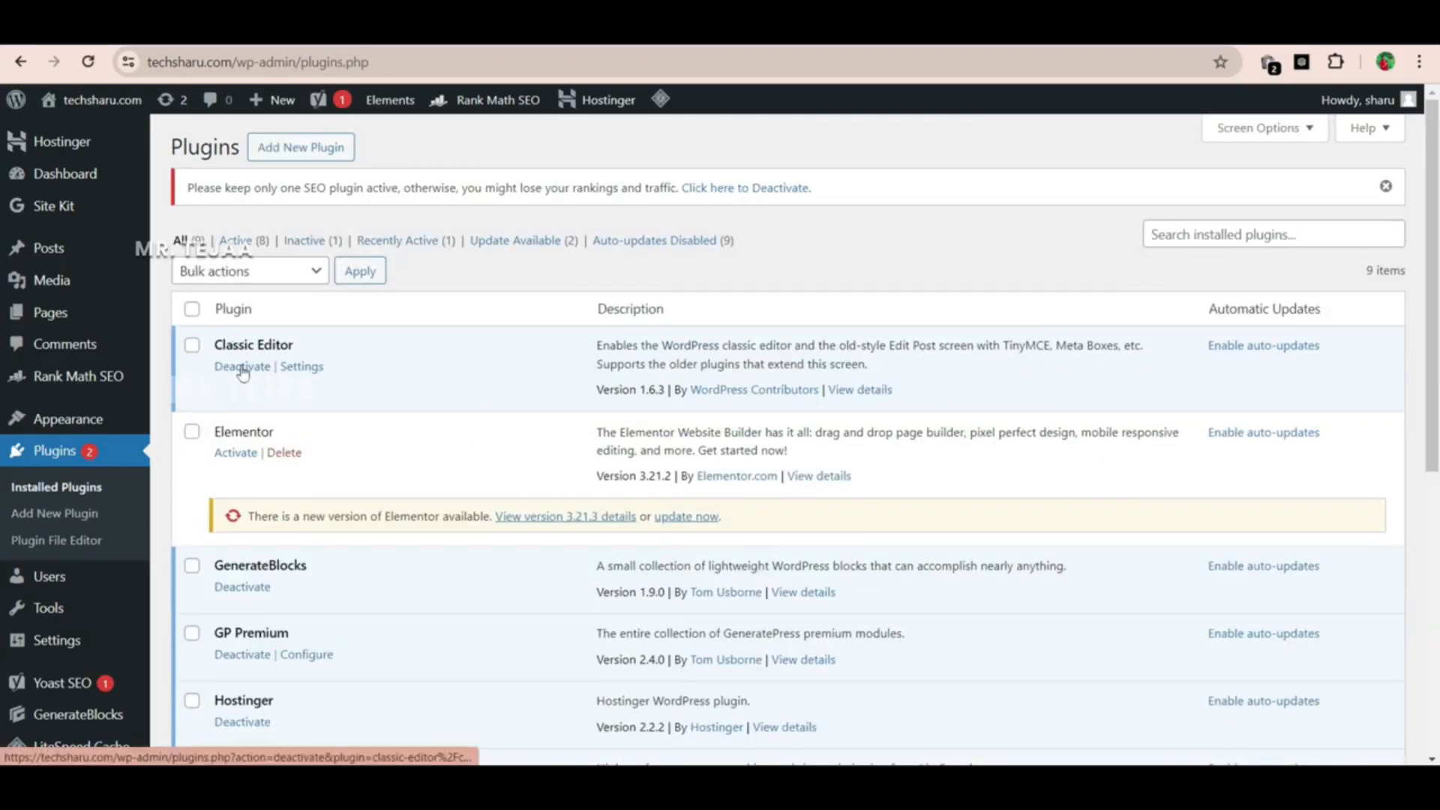
# Open the GeneratePress element Blog/archive loop template for editing, show its text code and delete all of it
pyautogui.moveTo(93, 421)
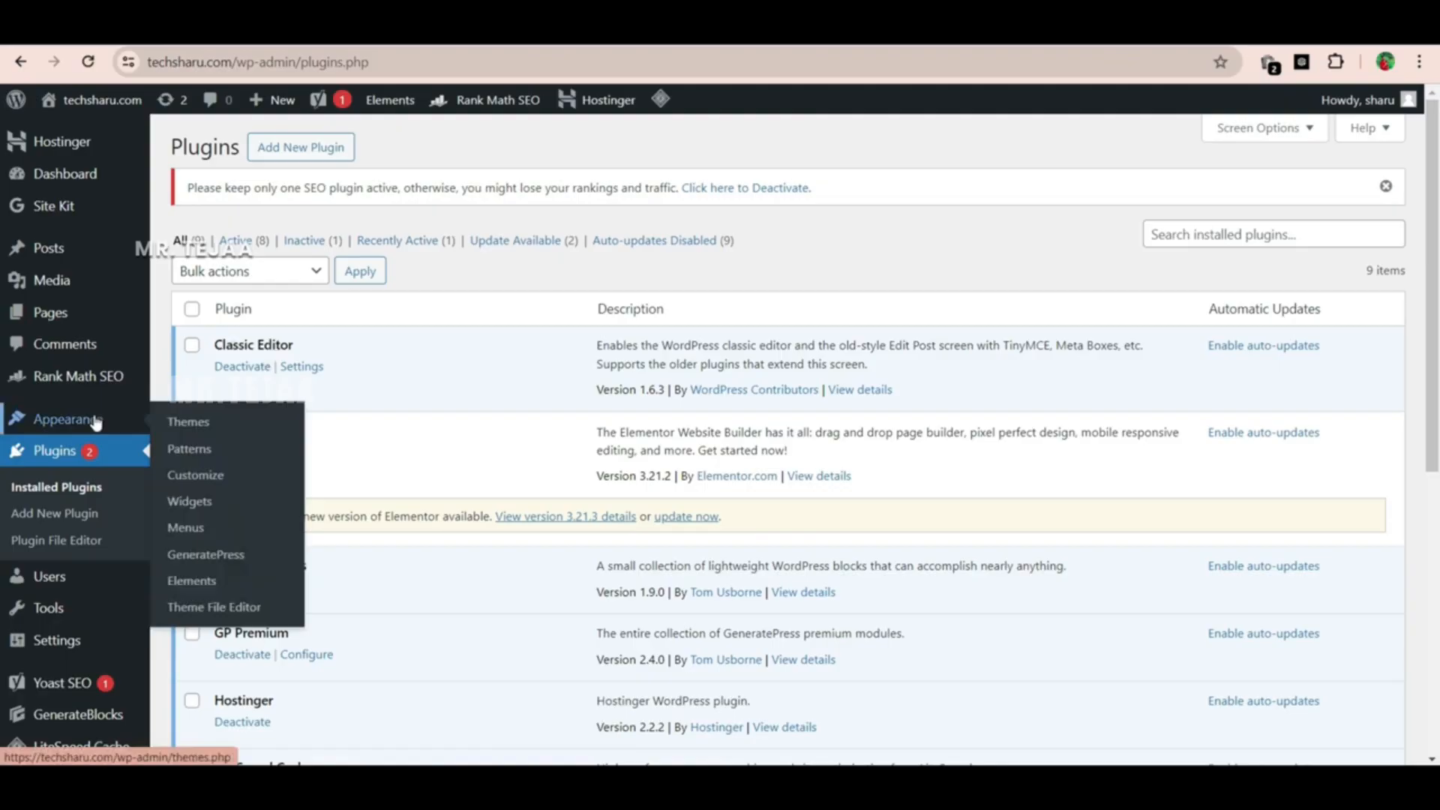
pyautogui.click(203, 584)
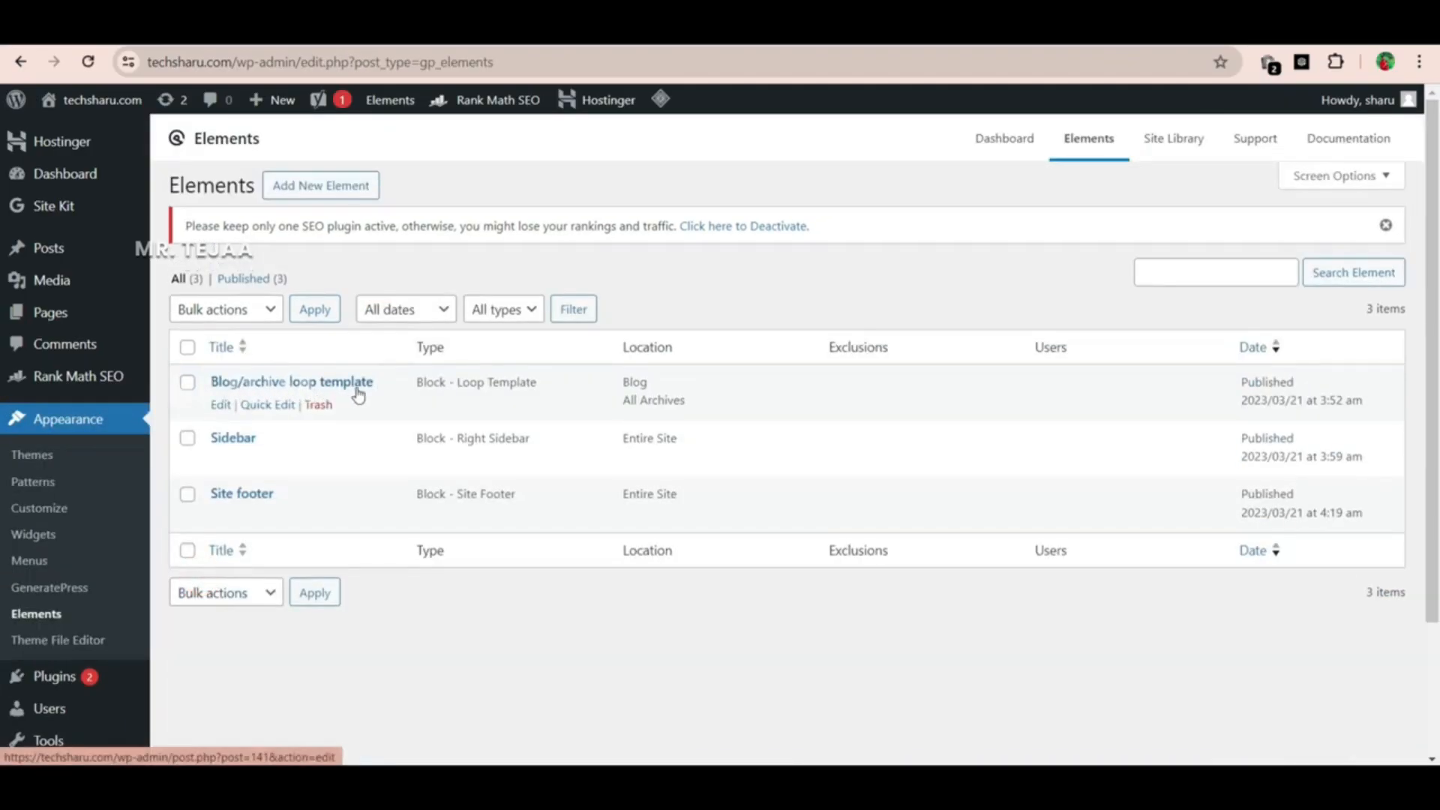
pyautogui.click(223, 406)
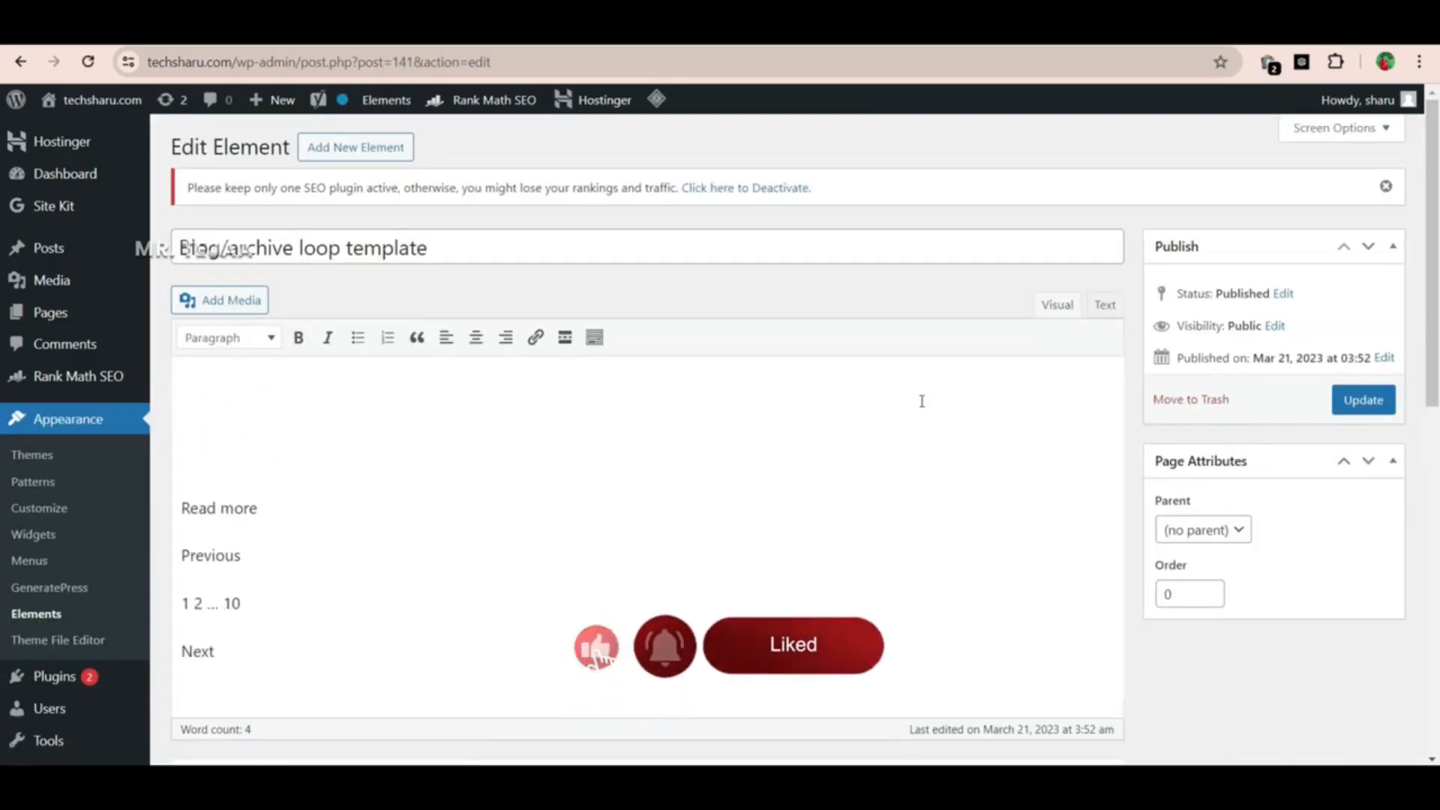
pyautogui.click(1102, 306)
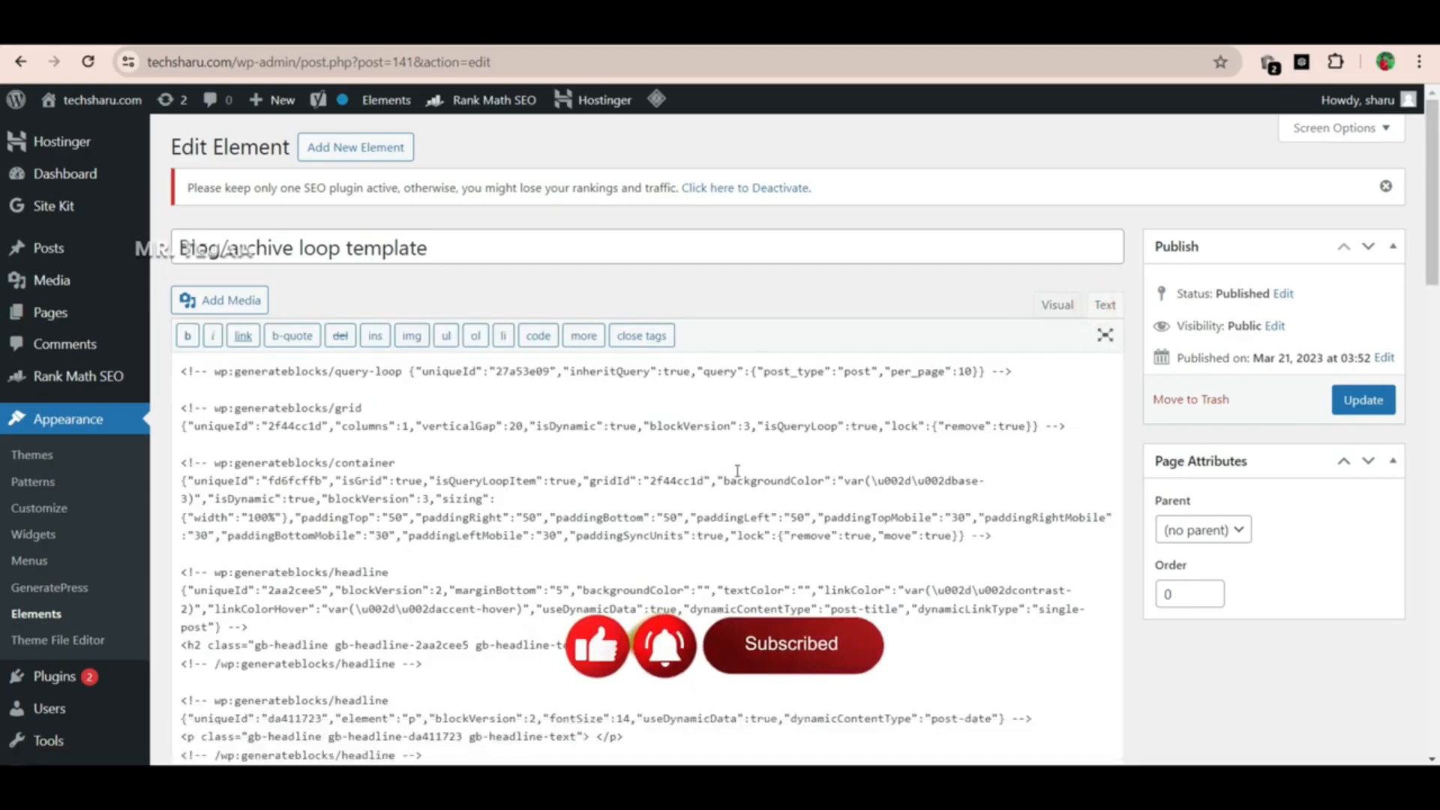
pyautogui.hotkey('ctrl', 'a')
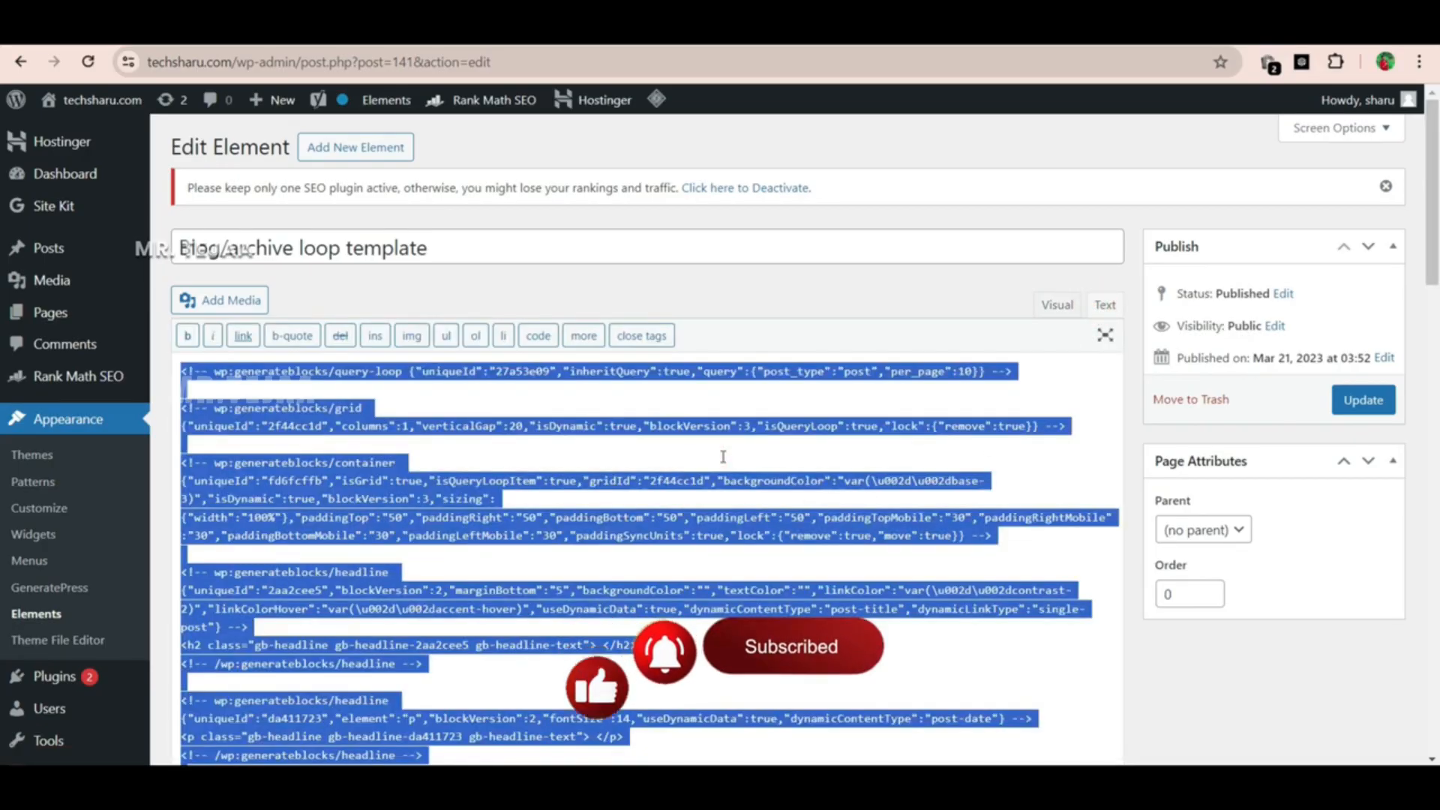
pyautogui.press('Delete')
# Copy the Blog Template Code from the mrtejaa.com article, paste it into the Blog/archive loop template and update the element
pyautogui.click(720, 27)
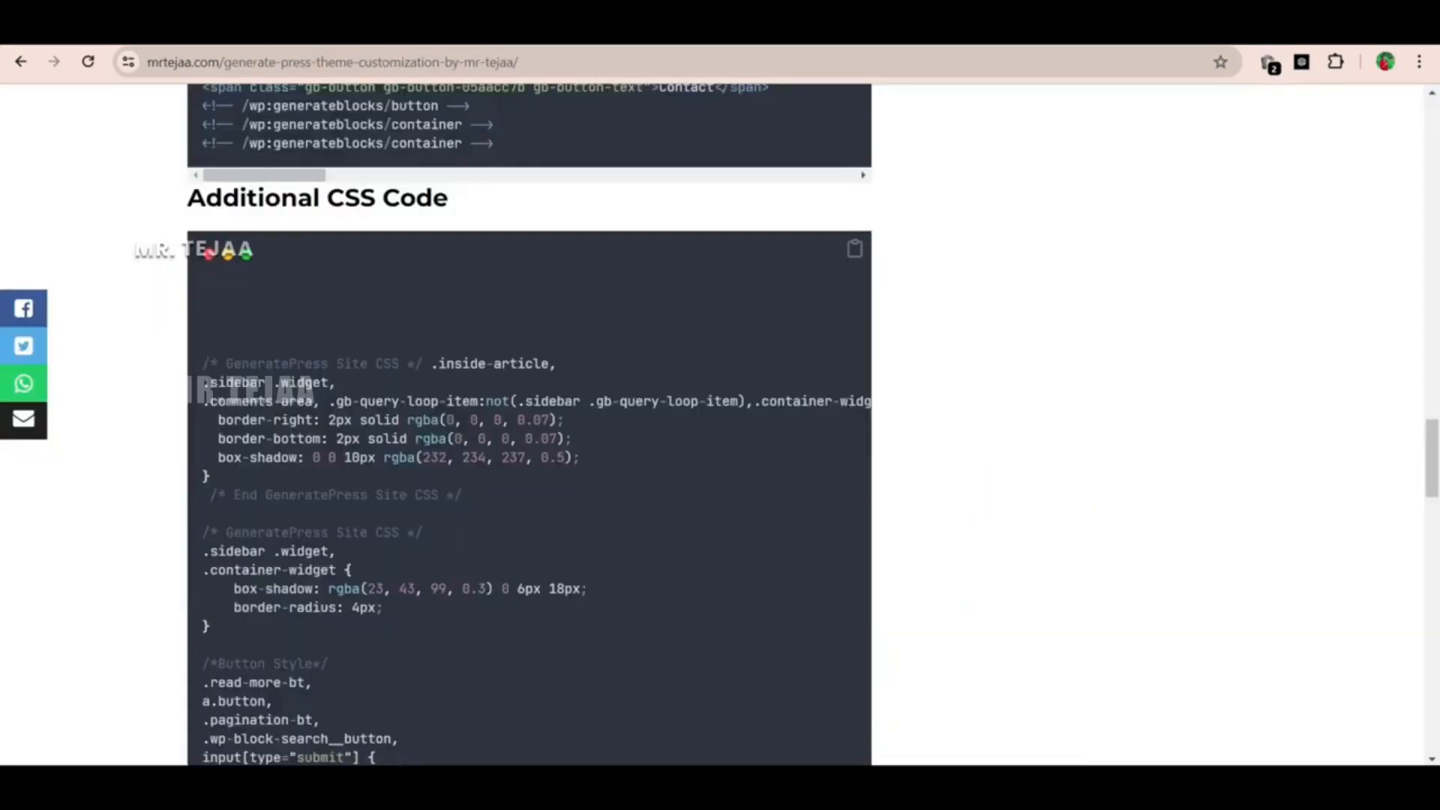
pyautogui.scroll(20, 819, 334)
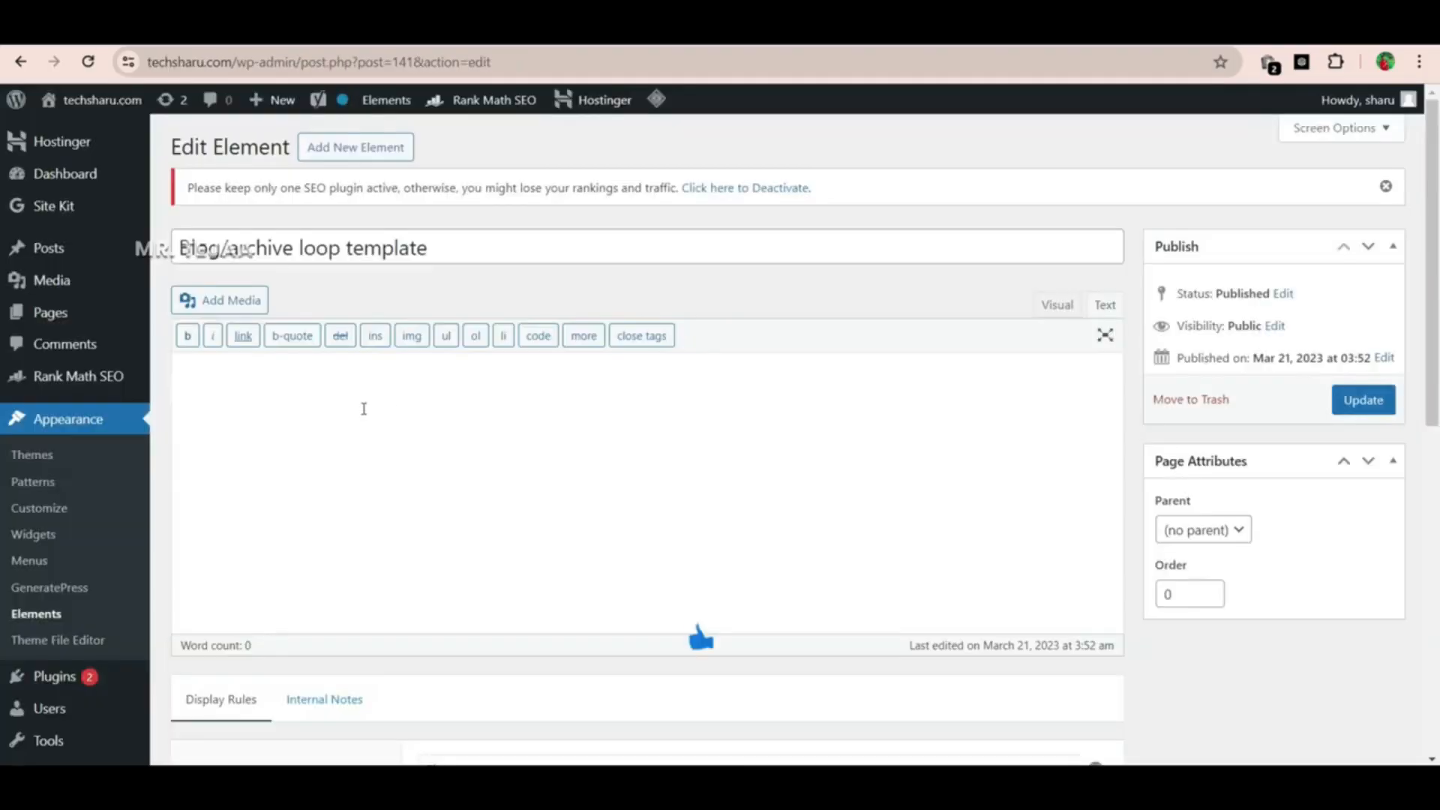
pyautogui.hotkey('ctrl', 'v')
pyautogui.scroll(2, 861, 410)
pyautogui.scroll(5, 860, 410)
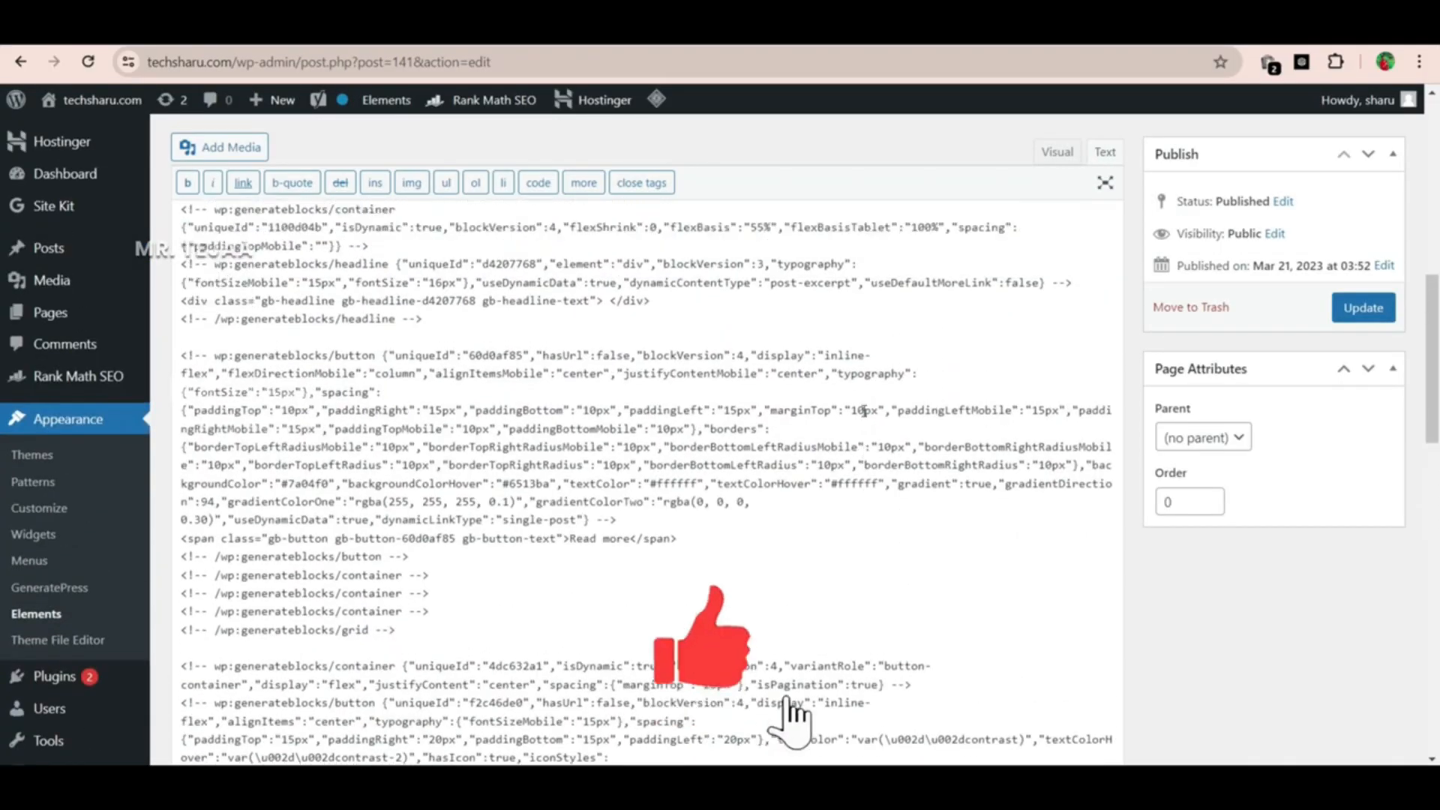
pyautogui.click(1344, 317)
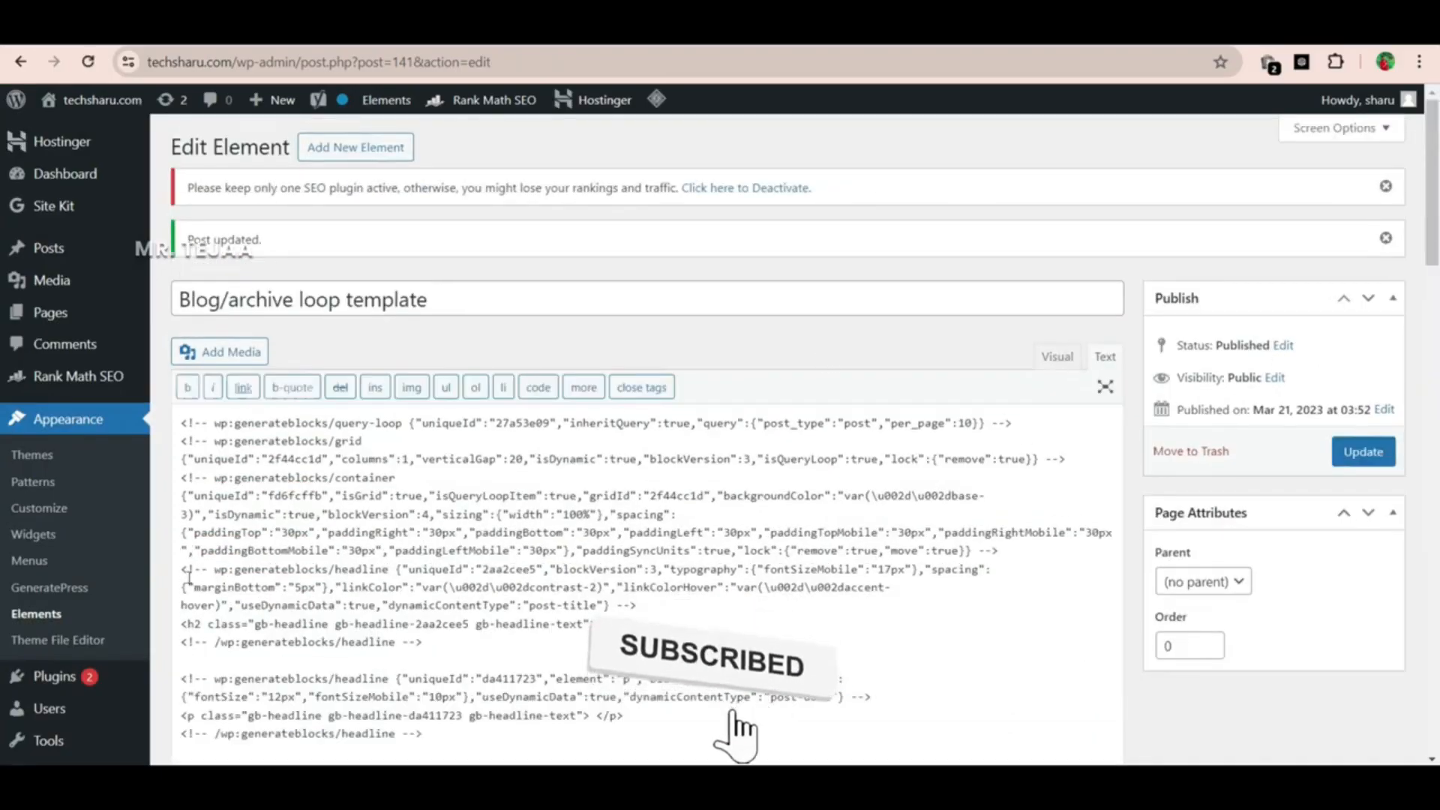
# Return to the Elements list, open the Sidebar element for editing and delete all its code
pyautogui.click(47, 614)
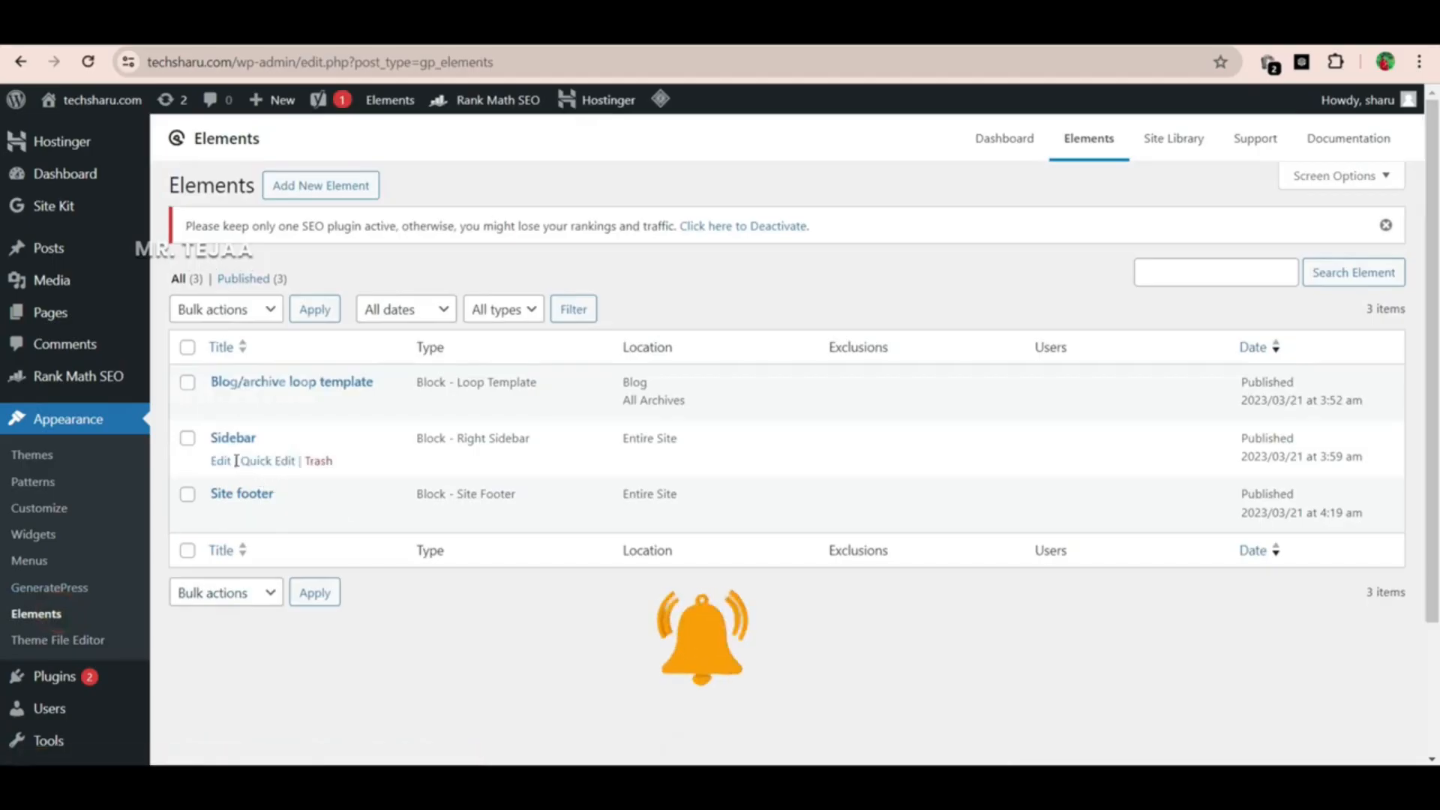
pyautogui.click(221, 461)
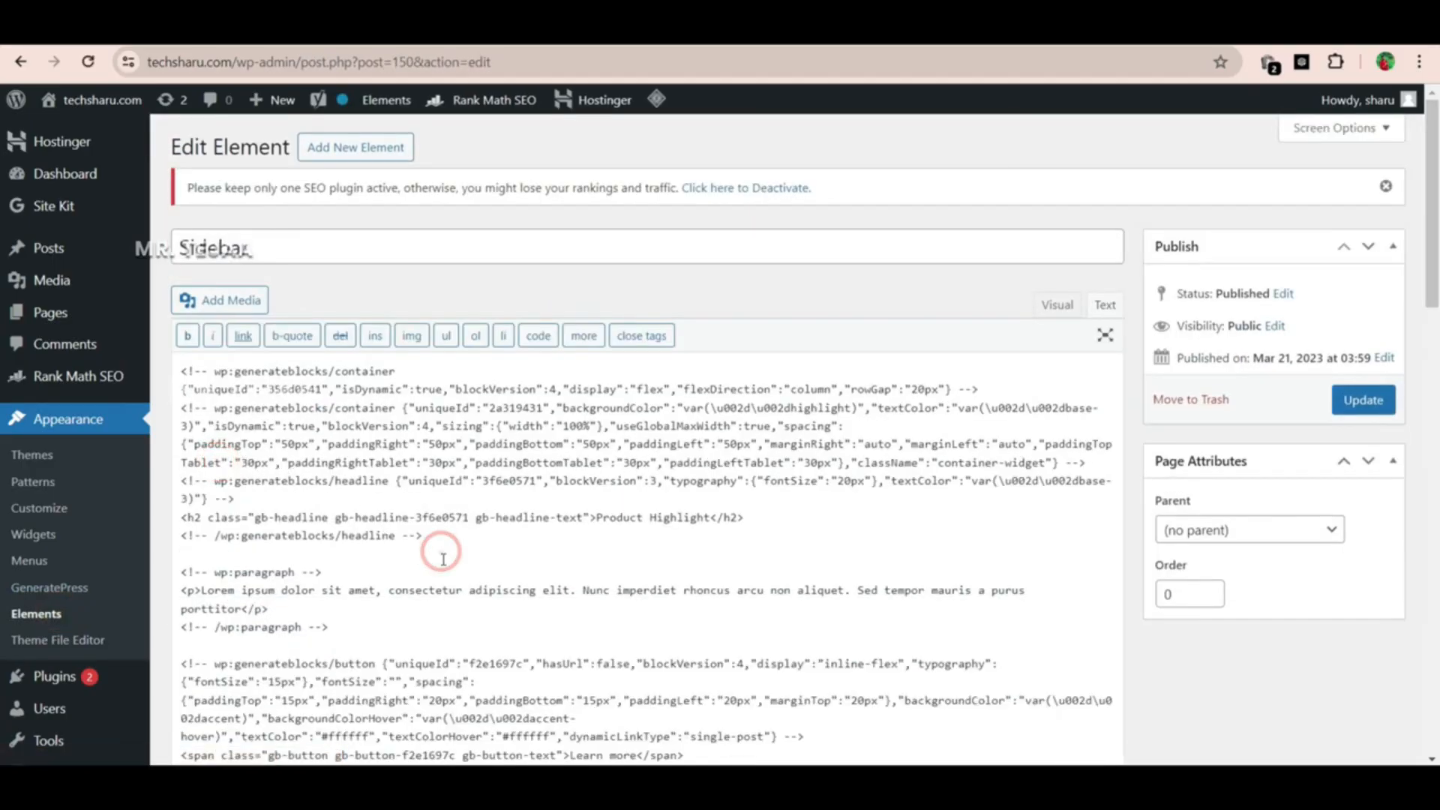
pyautogui.hotkey('ctrl', 'a')
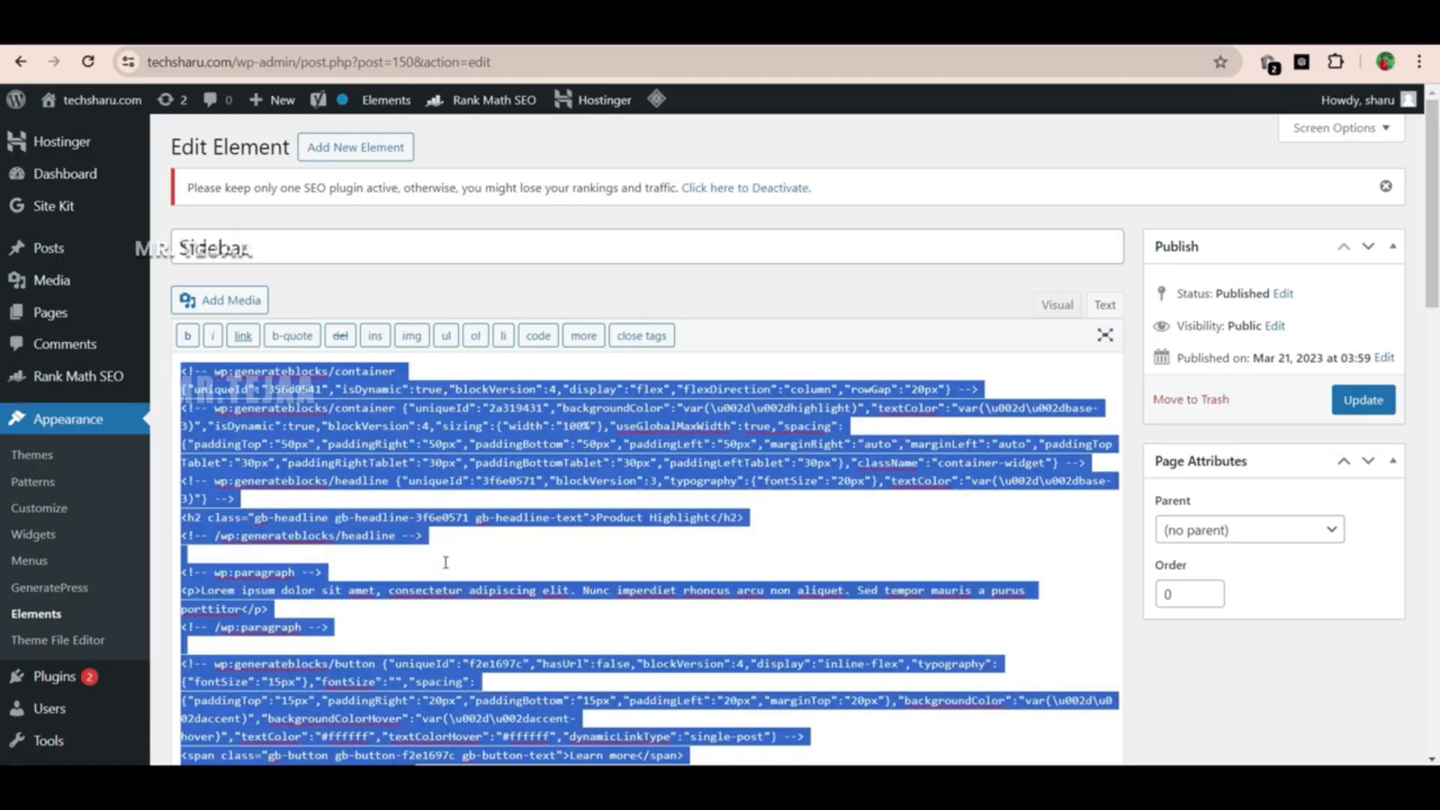
pyautogui.press('BackSpace')
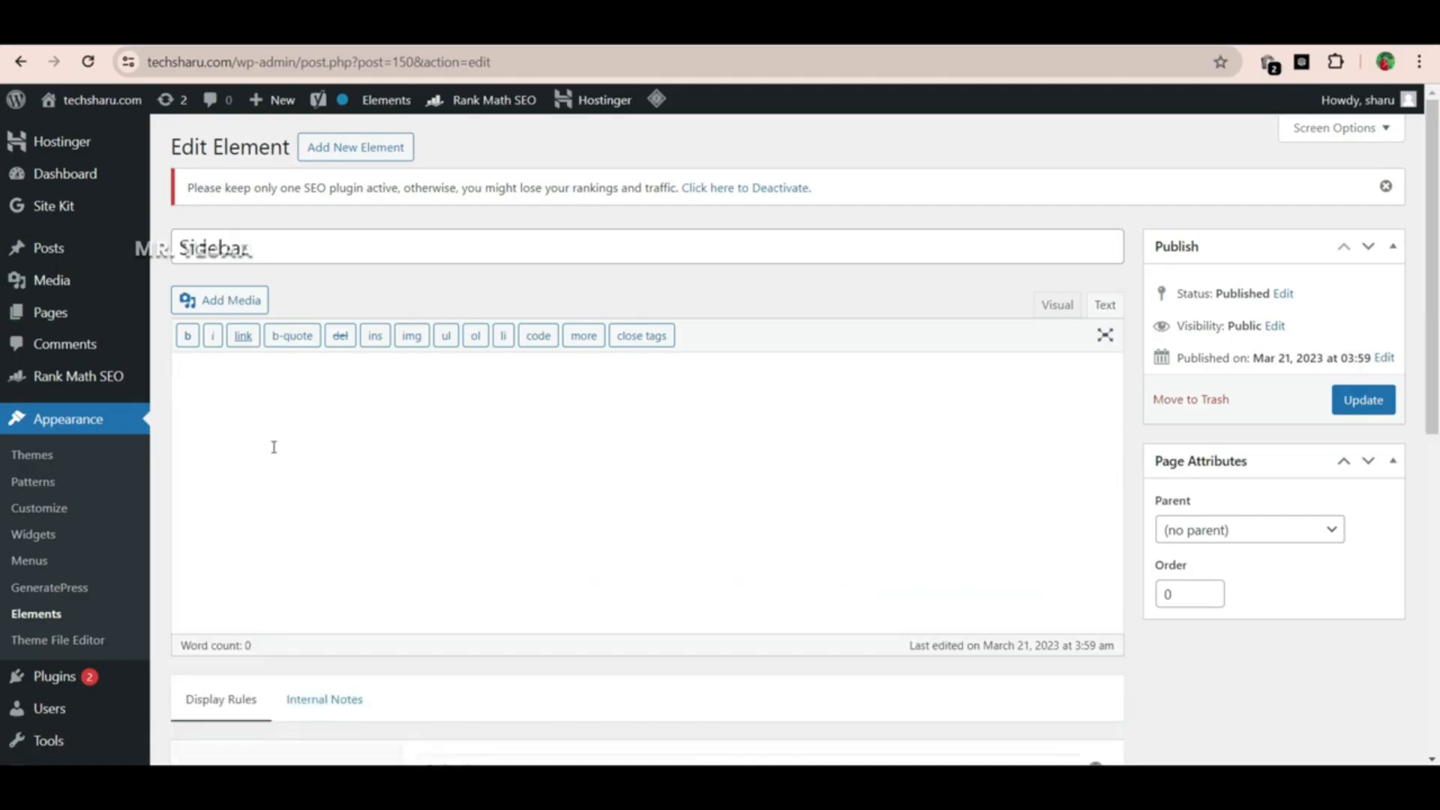
# Copy the Sidebar Code from the mrtejaa.com article, paste it into the Sidebar element and update the element
pyautogui.hotkey('ctrl', 'Tab')
pyautogui.scroll(-10, 819, 375)
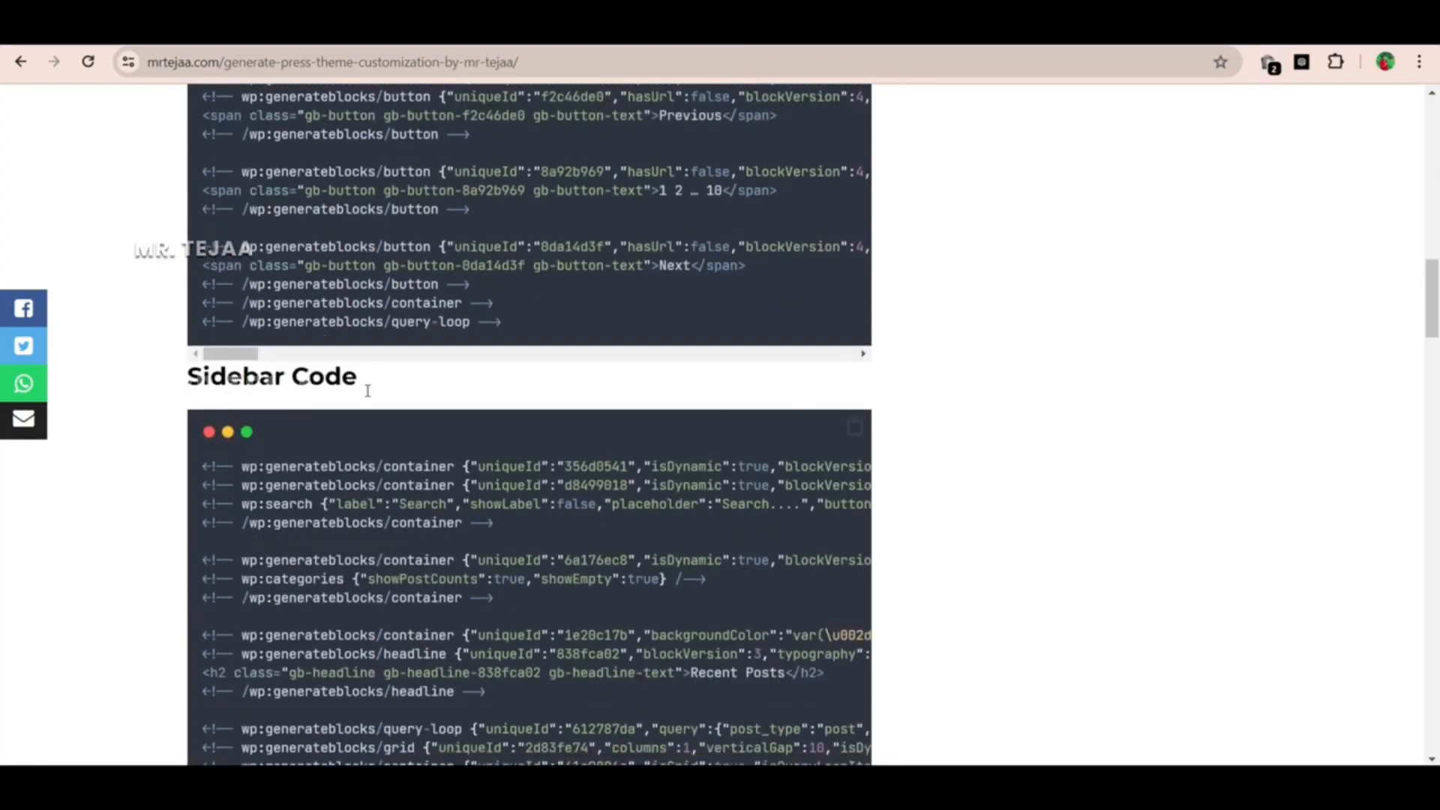
pyautogui.scroll(-1, 368, 391)
pyautogui.click(856, 336)
pyautogui.click(135, 26)
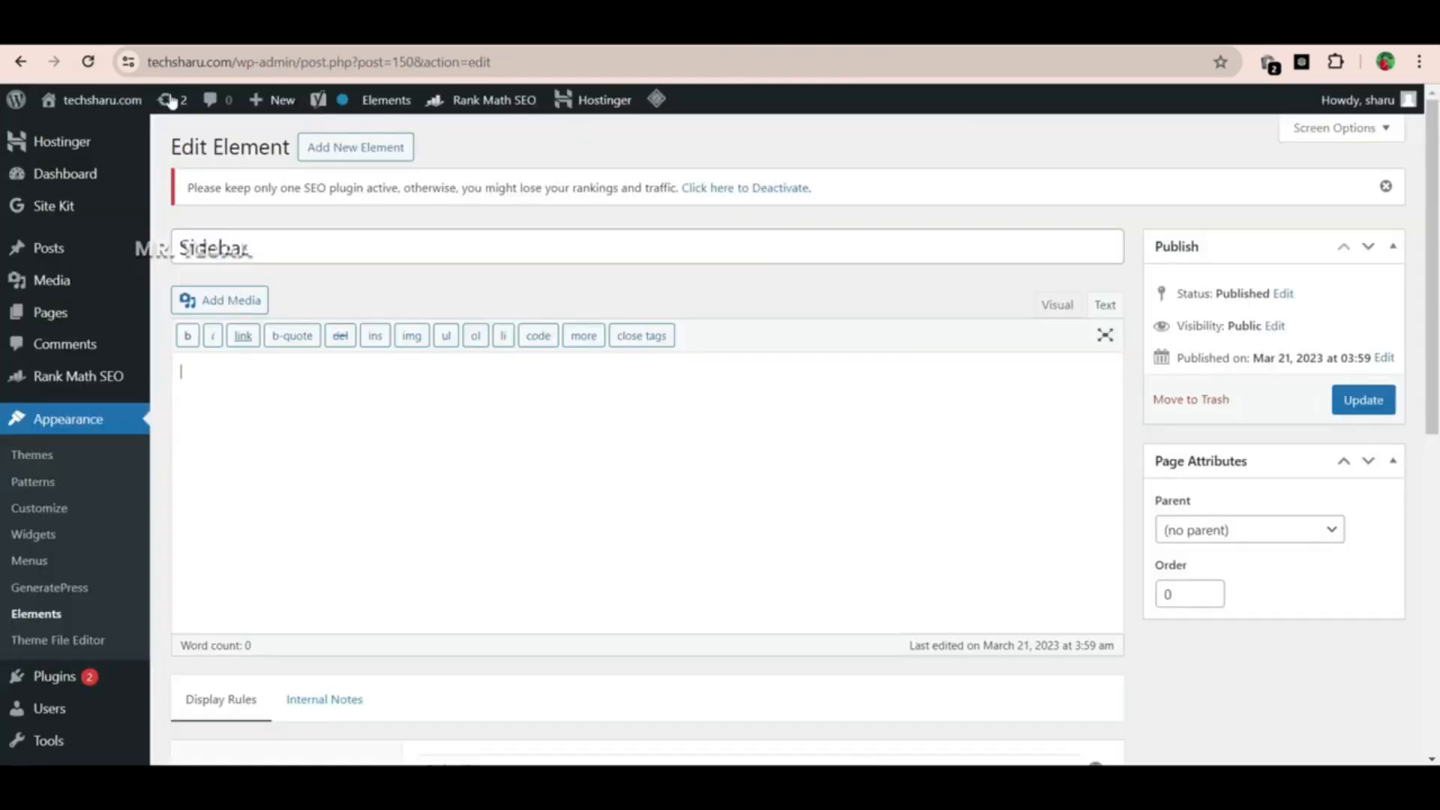
pyautogui.hotkey('ctrl', 'v')
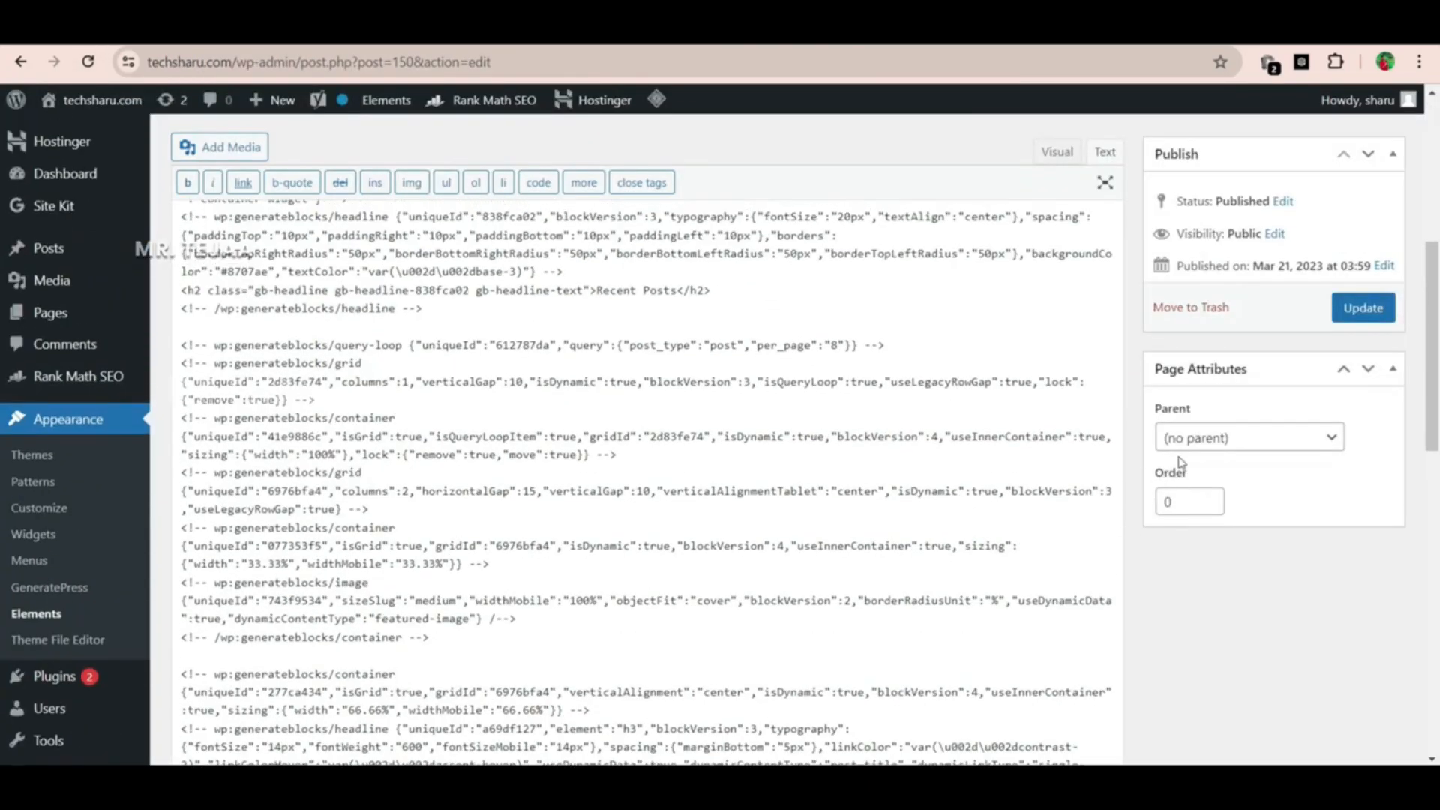
pyautogui.click(1356, 313)
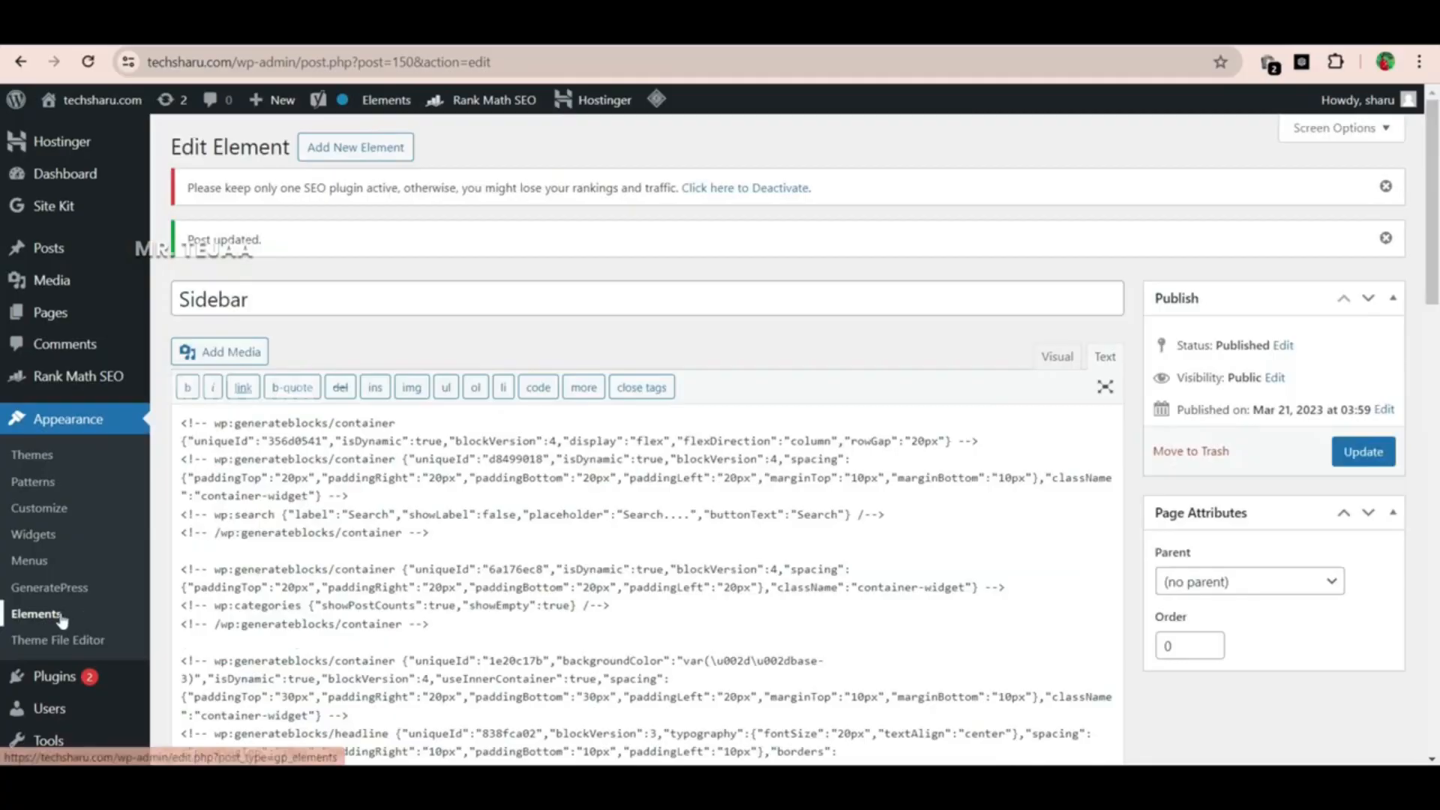
# Return to the Elements list, open the Site footer element for editing and delete all its code
pyautogui.click(62, 617)
pyautogui.scroll(-1, 308, 570)
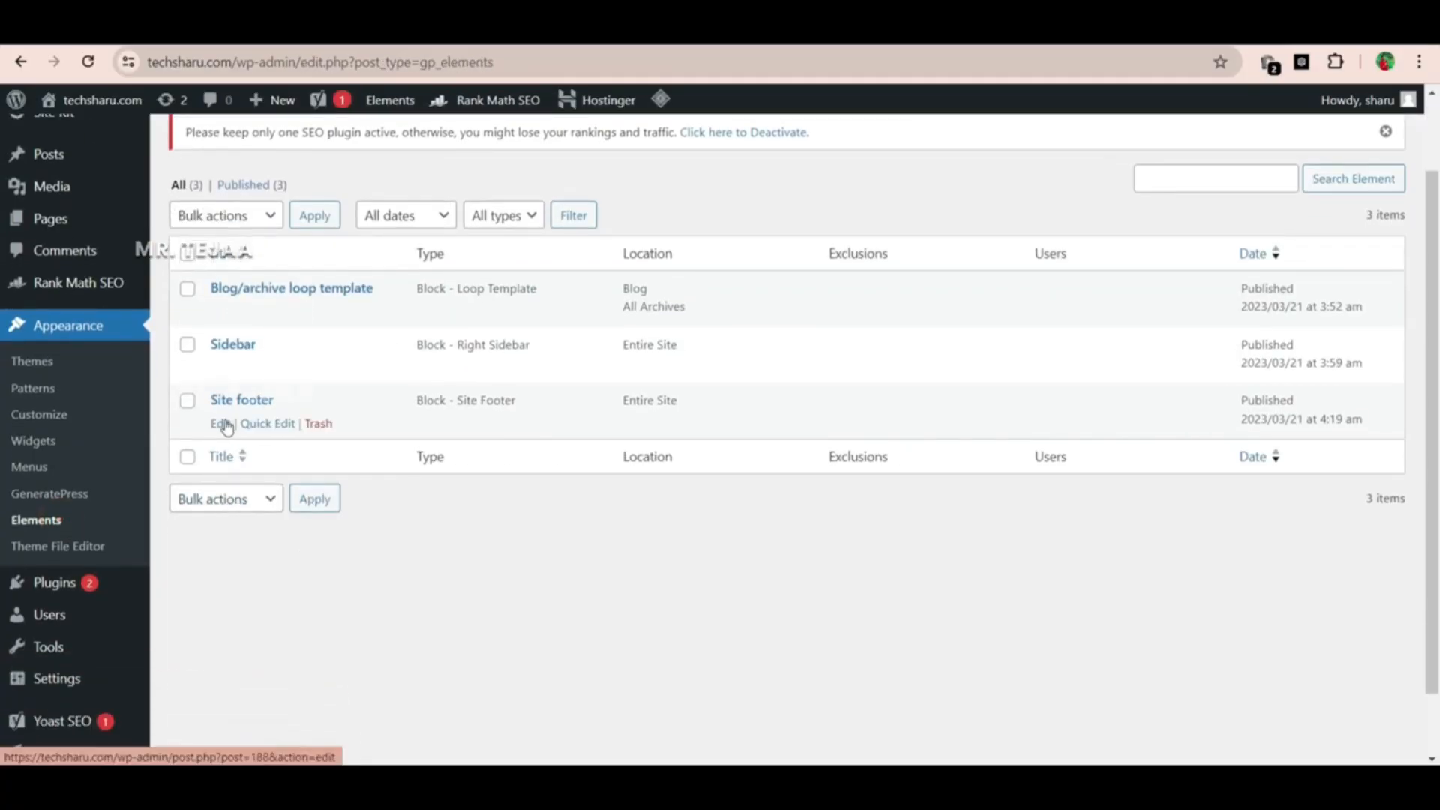
pyautogui.click(220, 424)
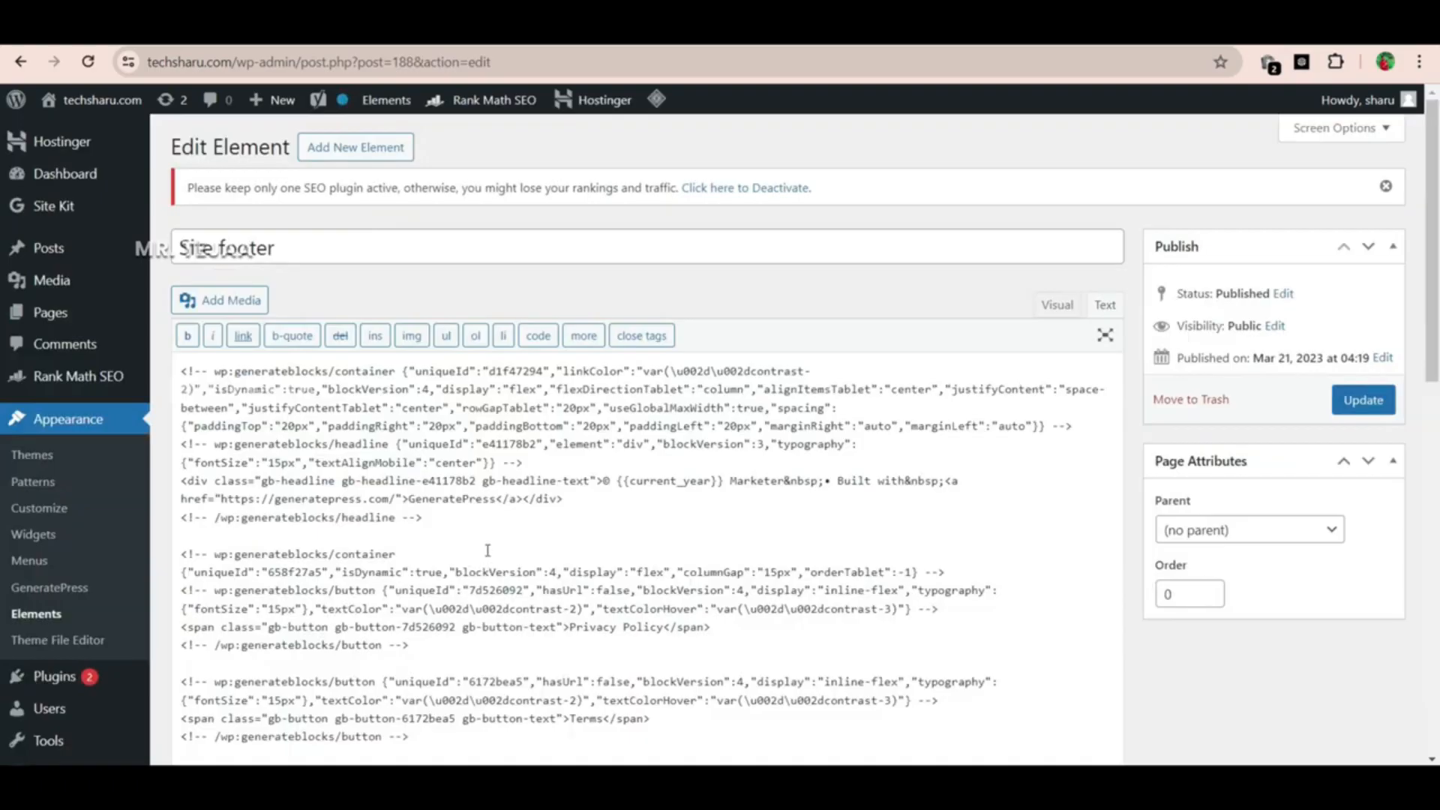
pyautogui.click(487, 551)
pyautogui.hotkey('ctrl', 'a')
pyautogui.press('BackSpace')
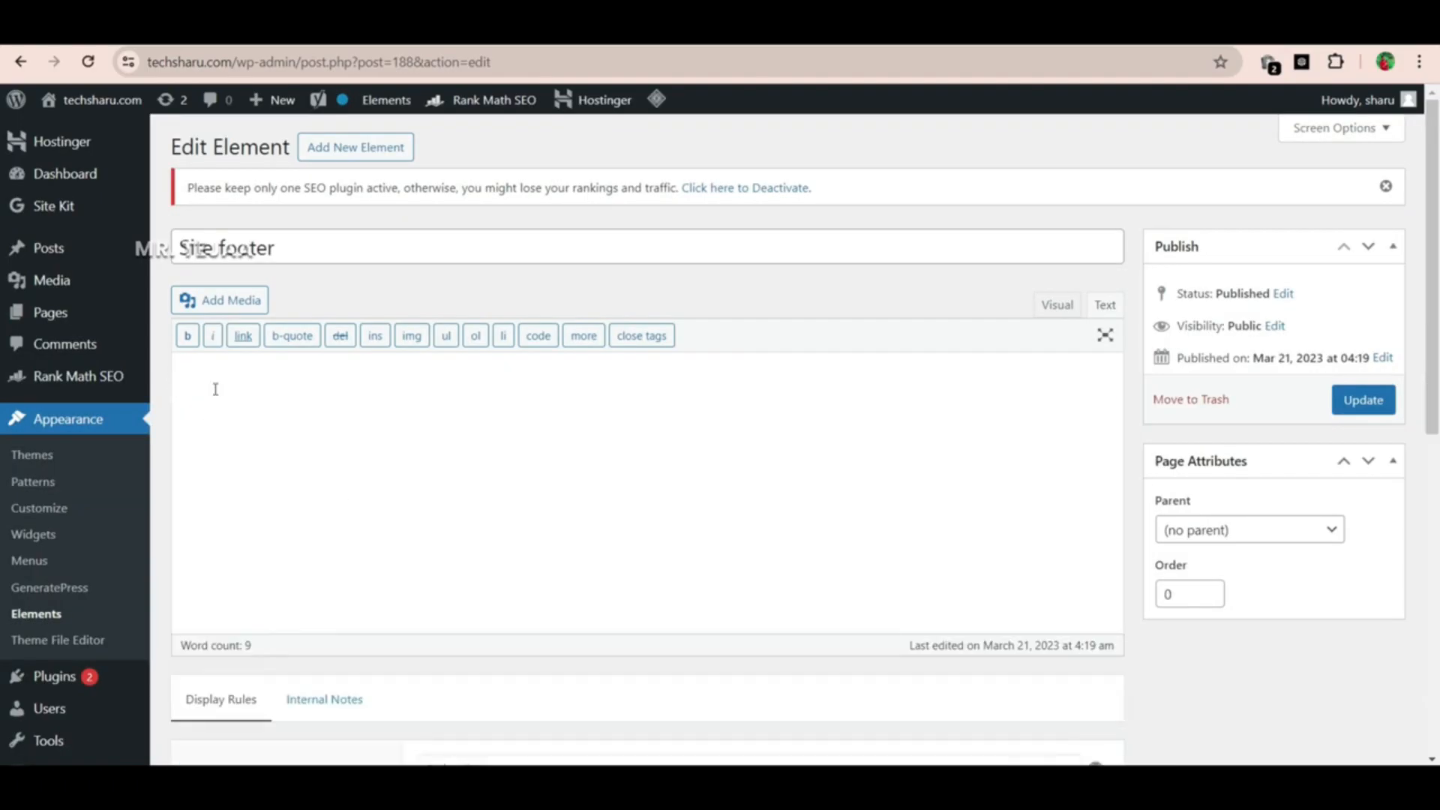
pyautogui.click(1100, 308)
# Copy the Site Footer Code from the mrtejaa.com article, paste it into the Site footer element and update the element
pyautogui.click(771, 47)
pyautogui.scroll(-7, 257, 471)
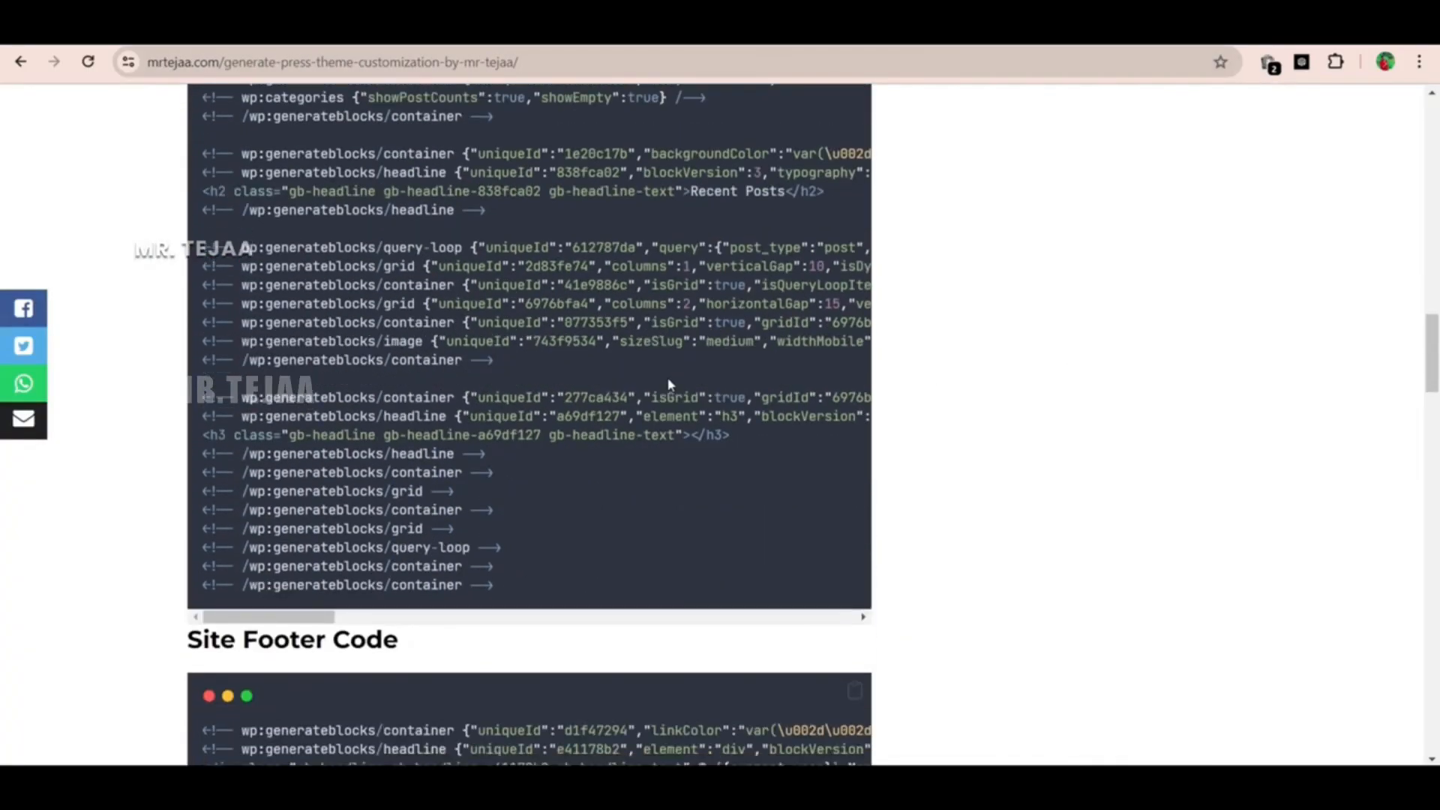
pyautogui.scroll(-3, 386, 474)
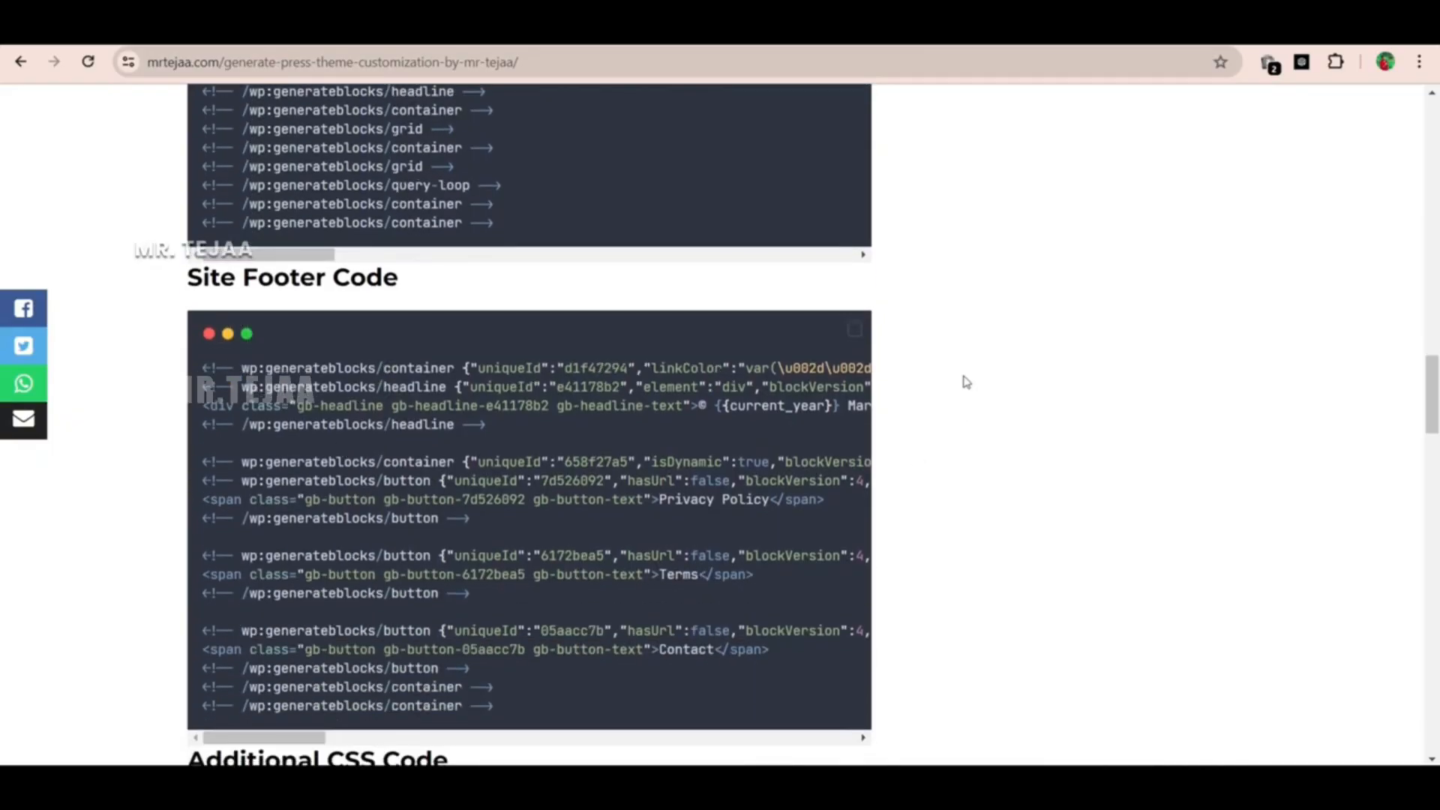
pyautogui.click(859, 333)
pyautogui.click(105, 38)
pyautogui.click(315, 432)
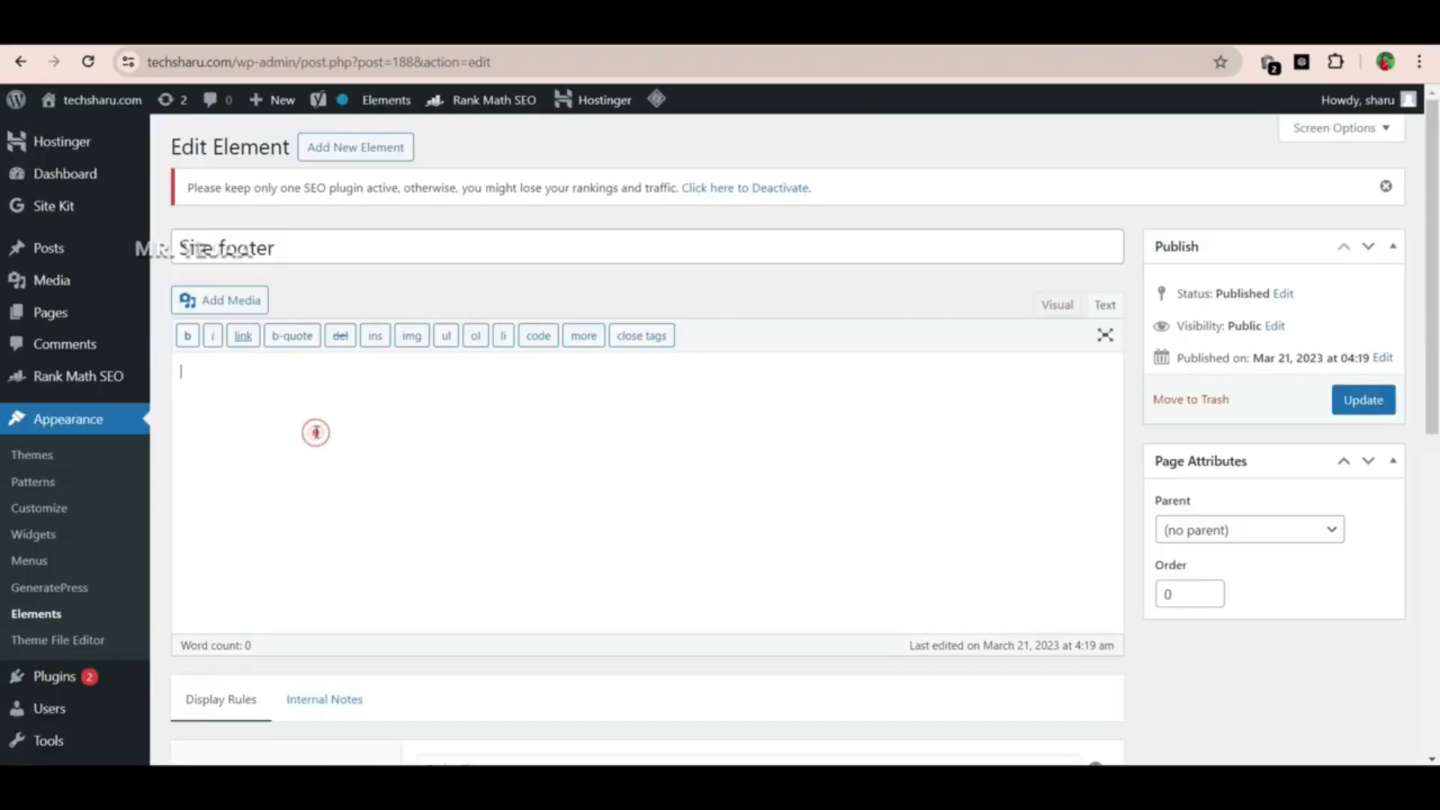
pyautogui.hotkey('ctrl', 'v')
pyautogui.scroll(3, 600, 492)
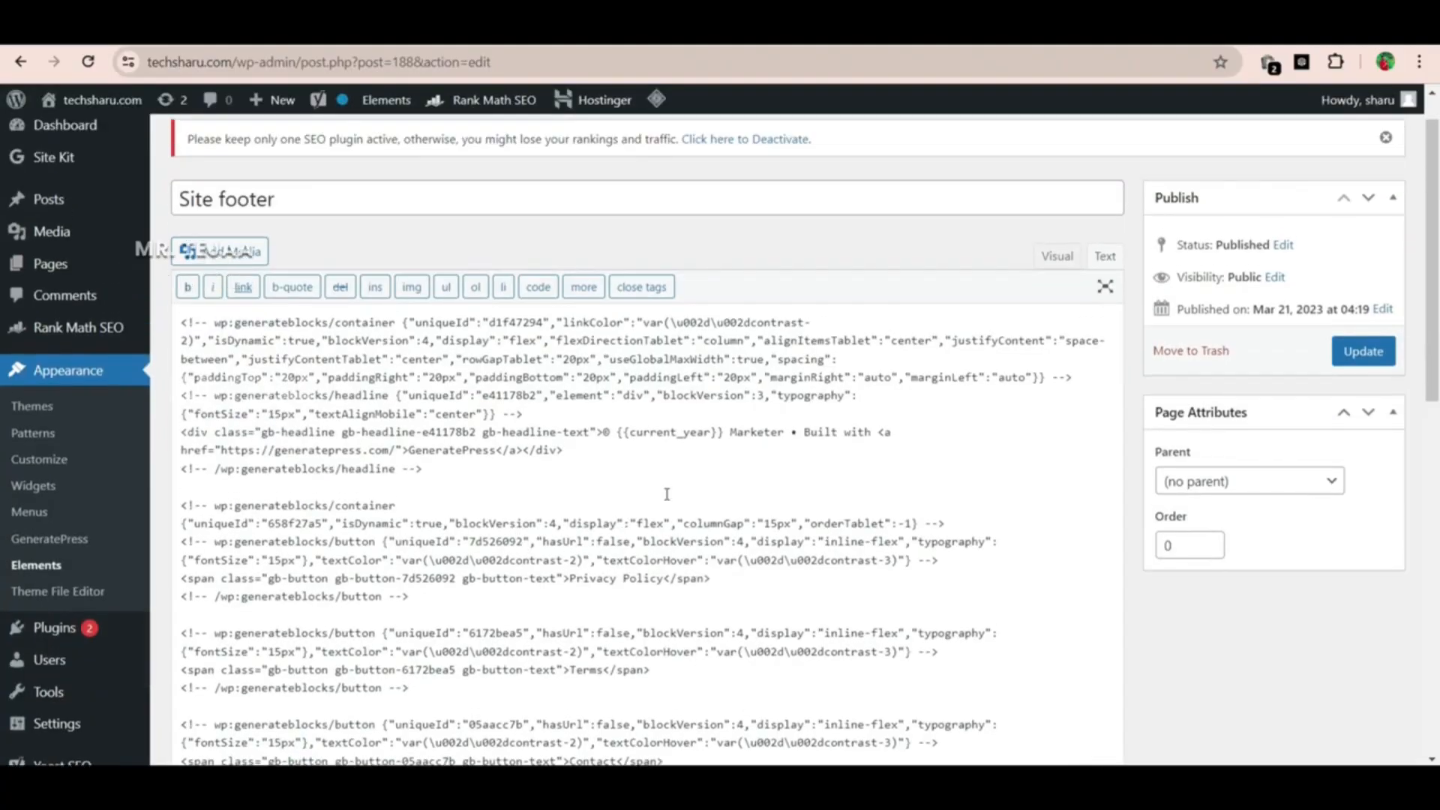
pyautogui.click(1363, 399)
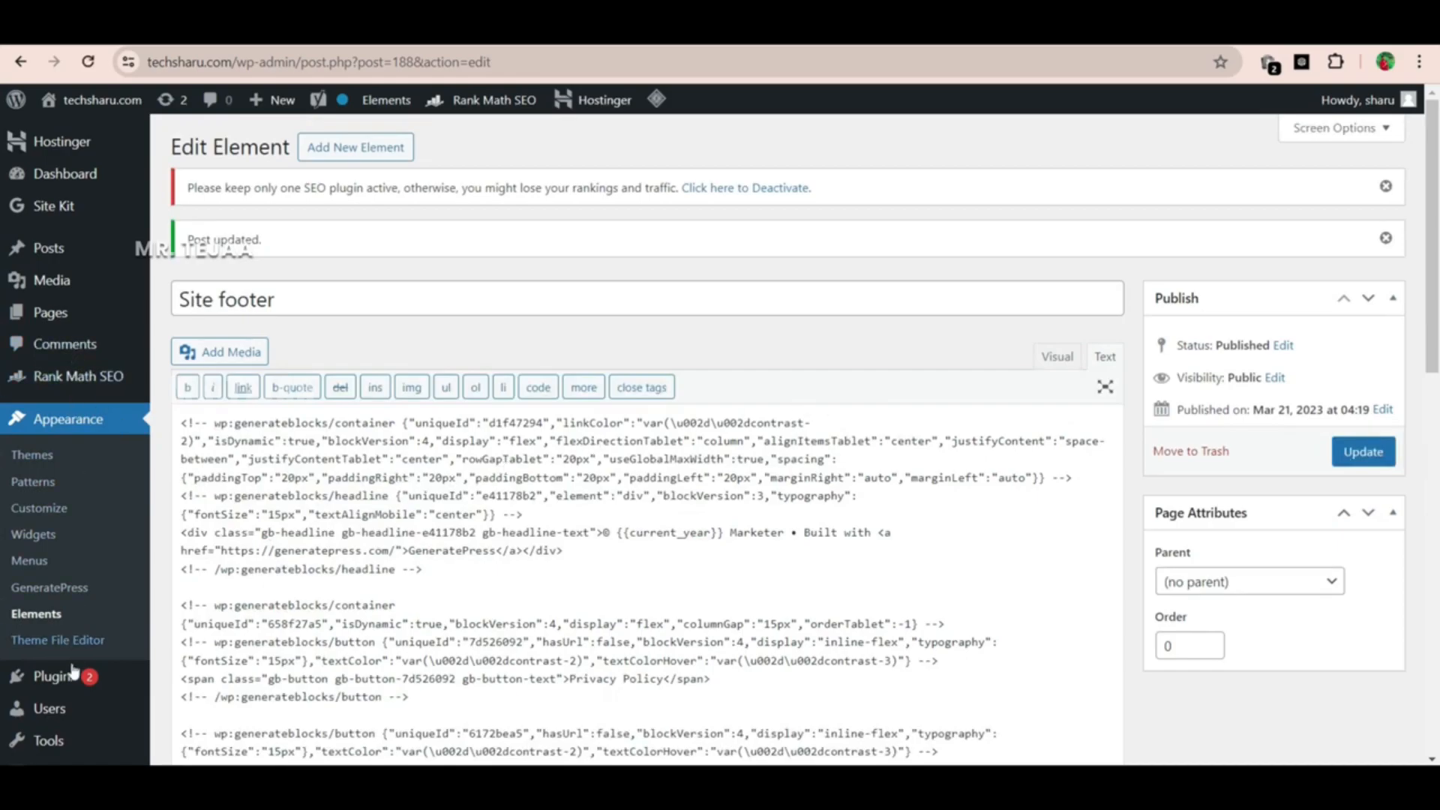
# Deactivate the Classic Editor plugin in the installed plugins list
pyautogui.moveTo(67, 676)
pyautogui.click(218, 664)
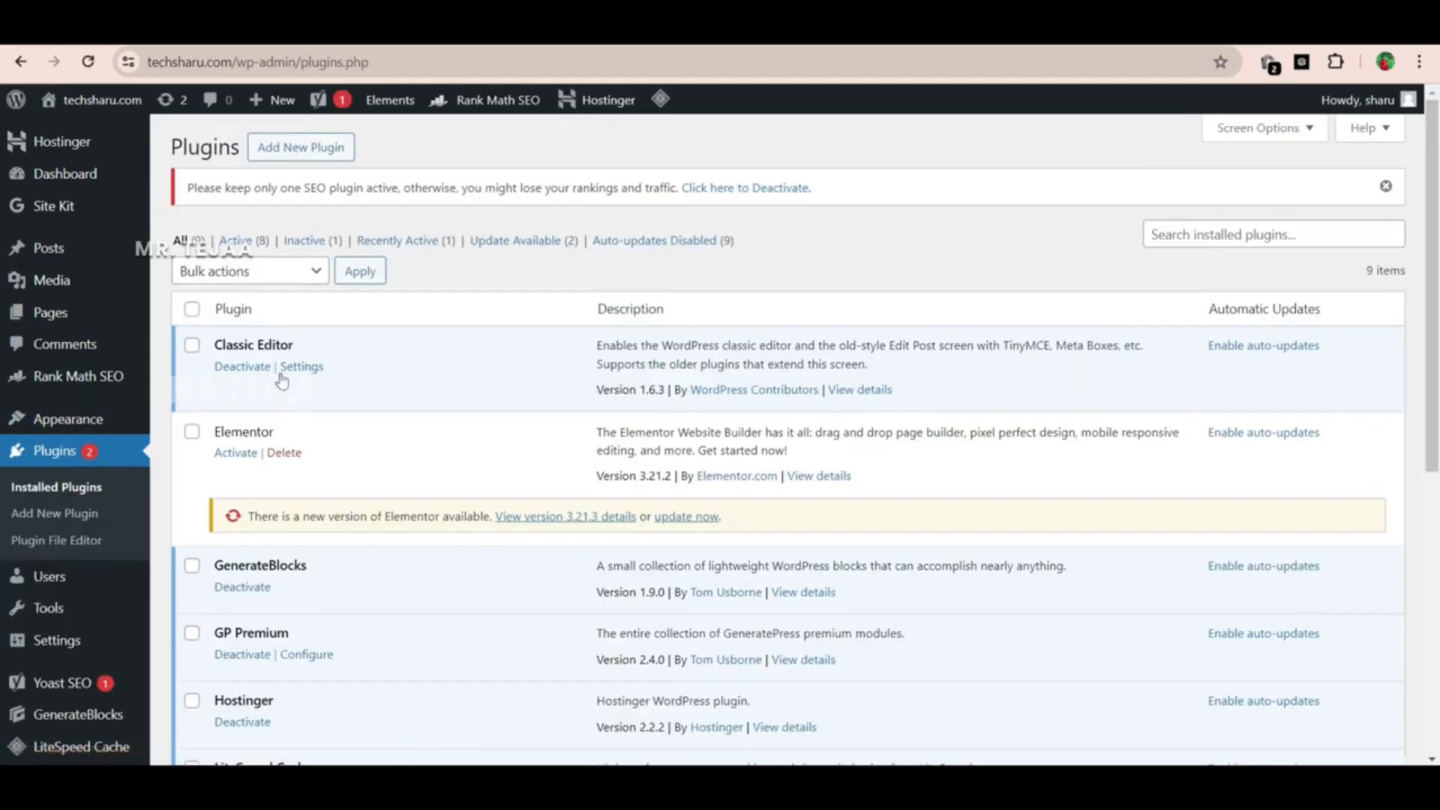
pyautogui.click(242, 366)
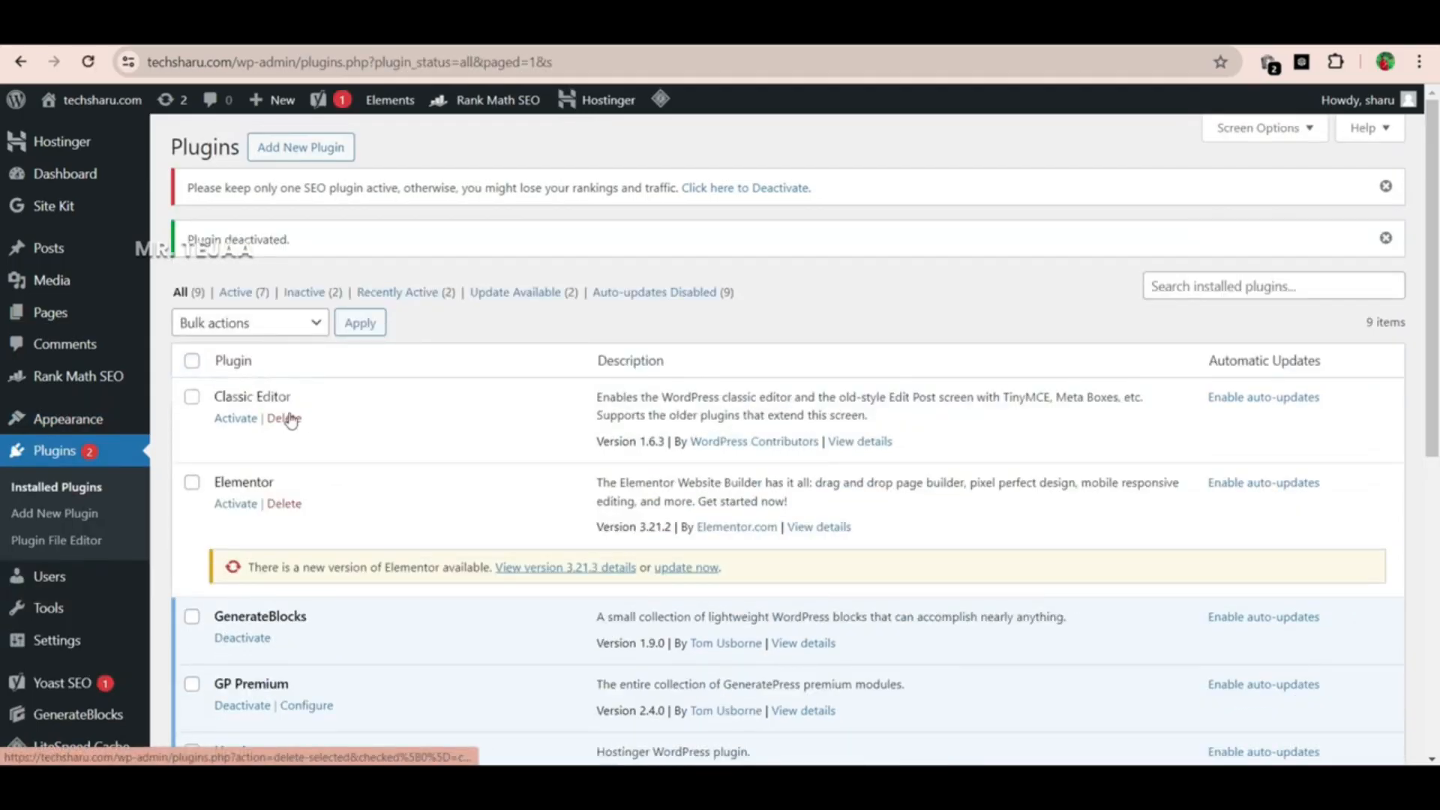
# Open the Blog/archive loop template element in the block editor and show its block structure and settings
pyautogui.moveTo(111, 427)
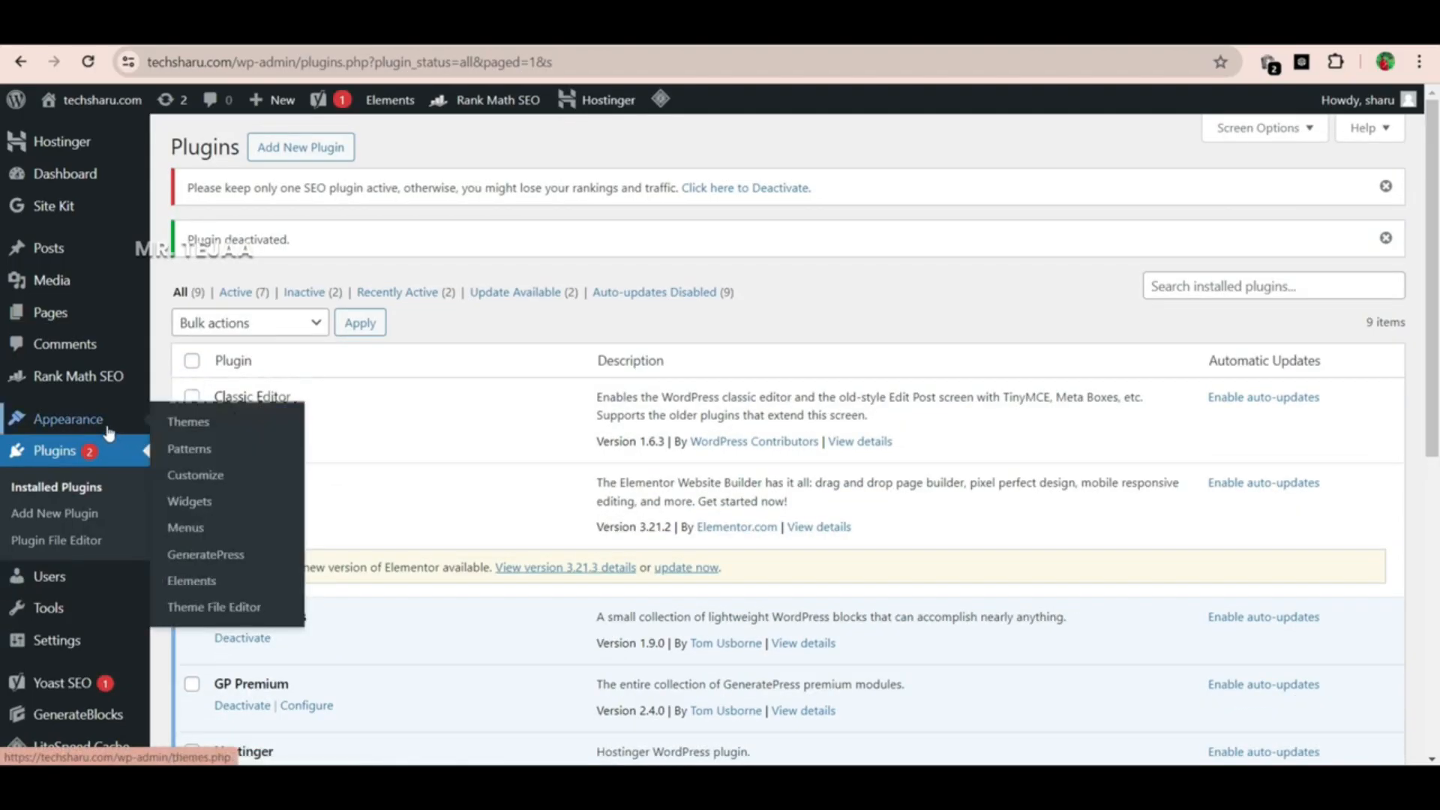
pyautogui.click(204, 581)
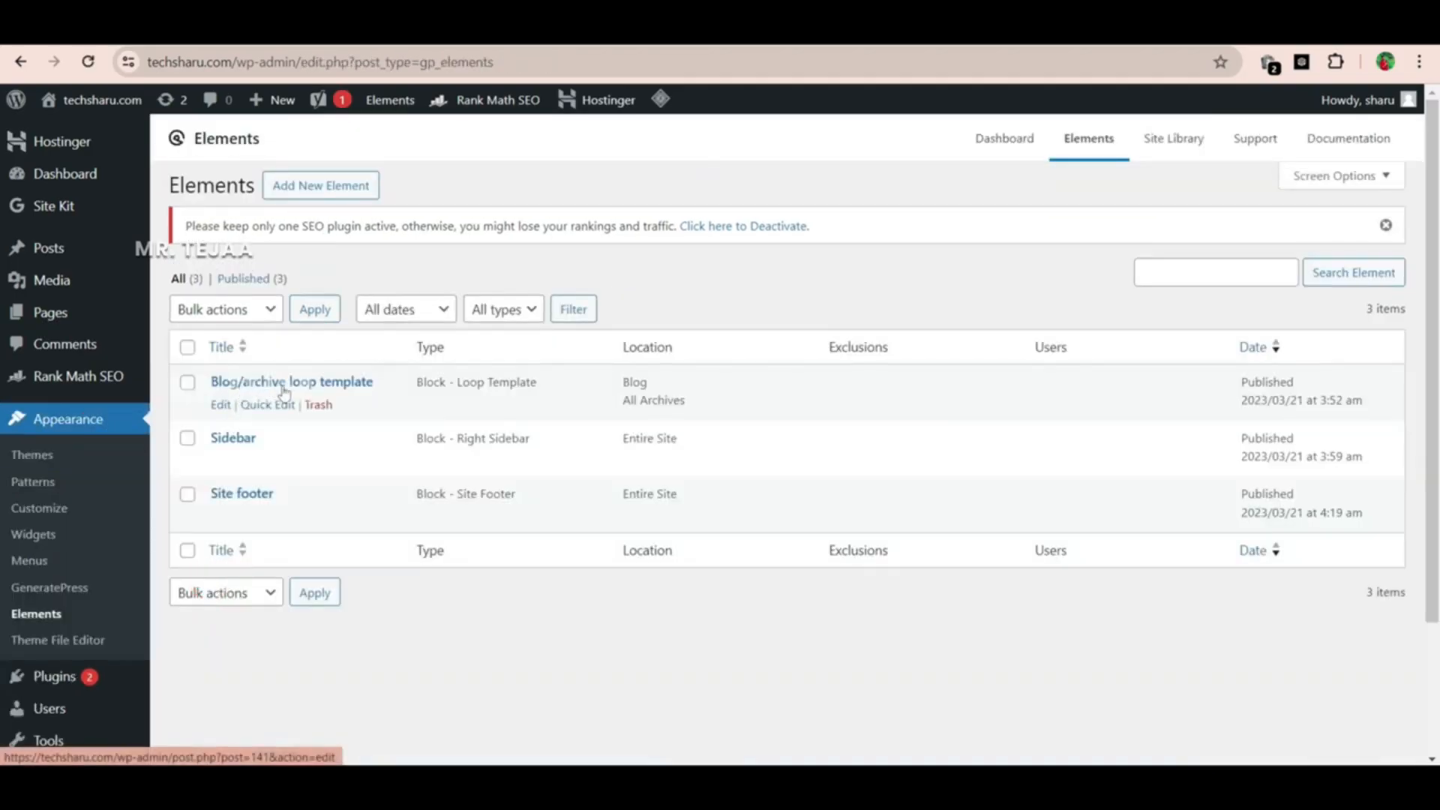
pyautogui.click(221, 405)
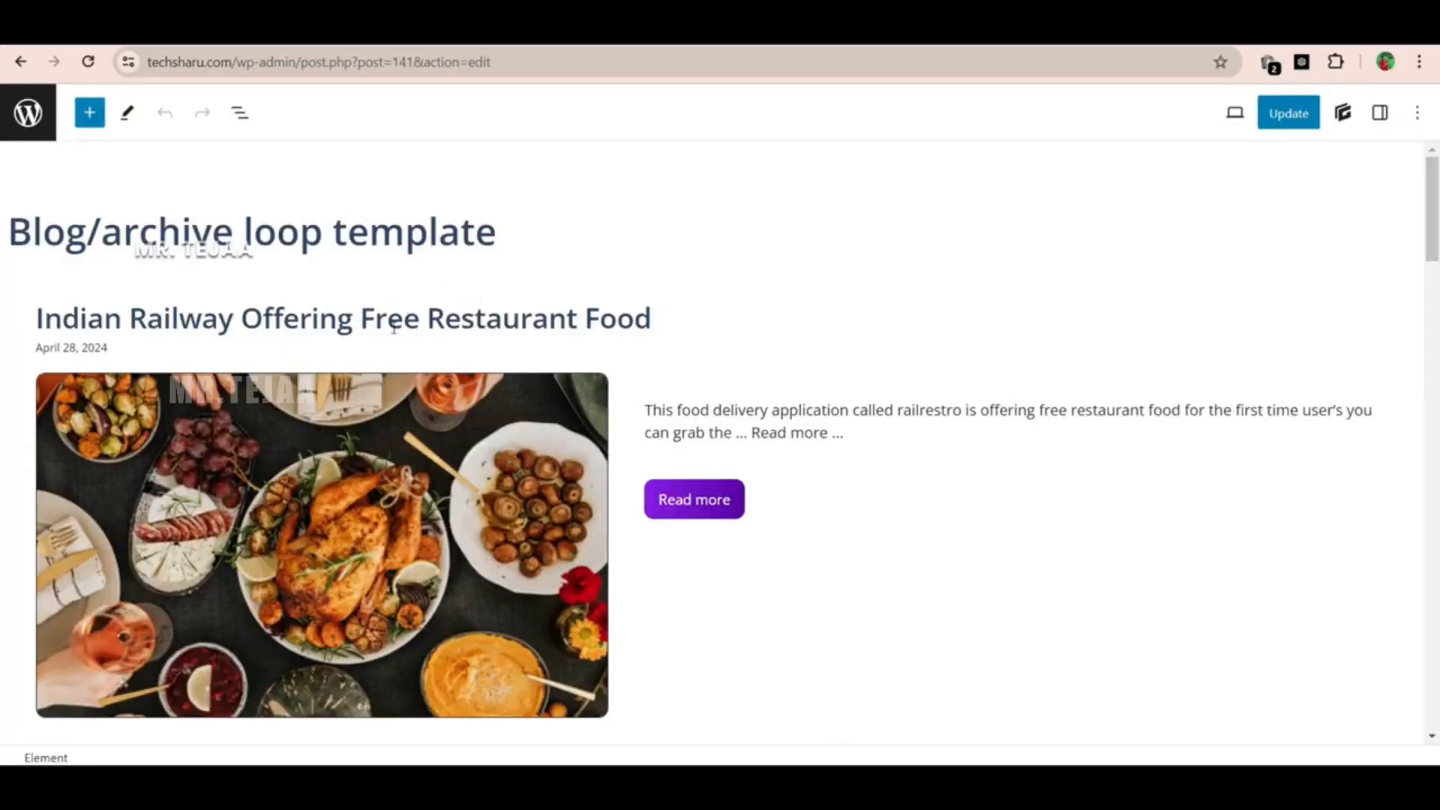
pyautogui.click(240, 113)
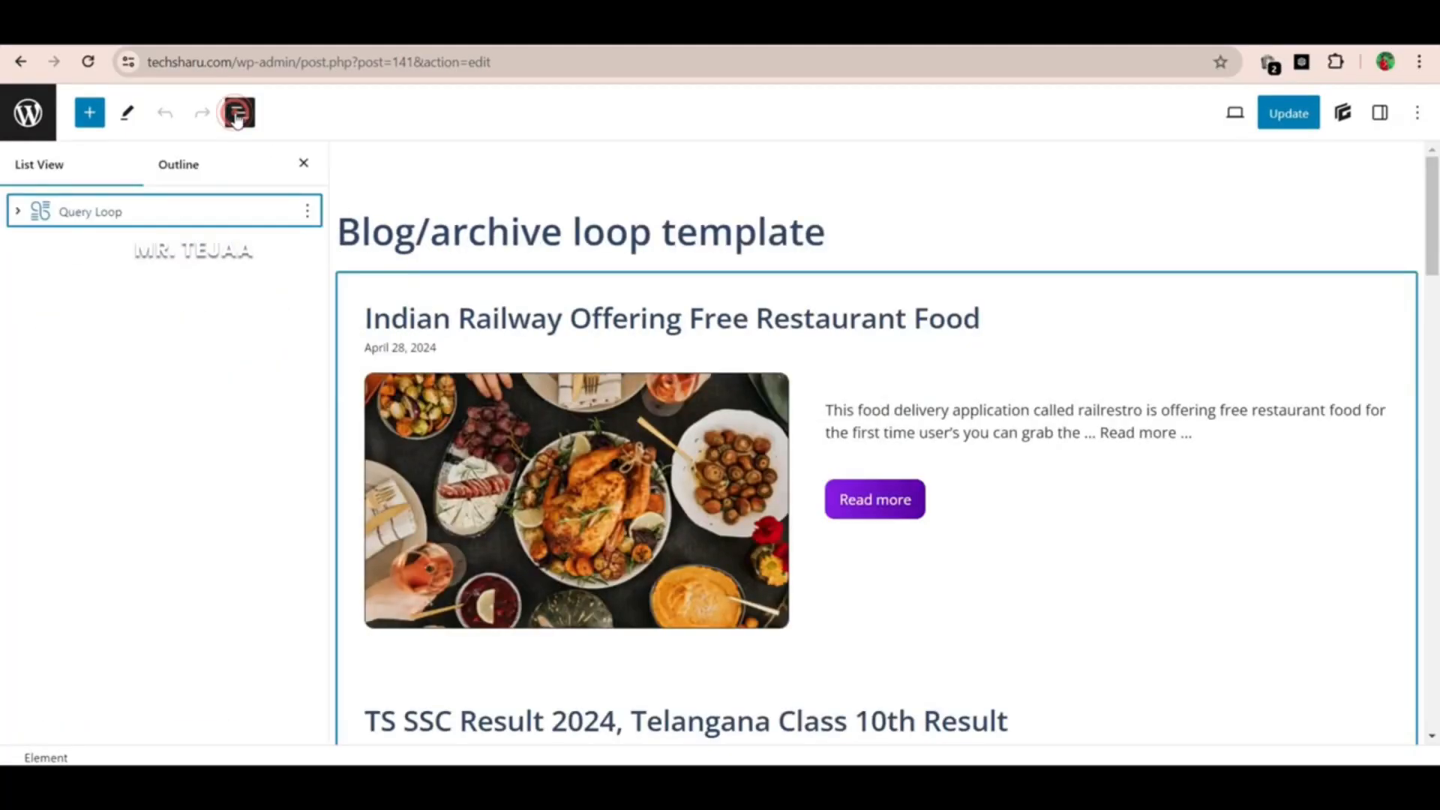
pyautogui.click(1382, 114)
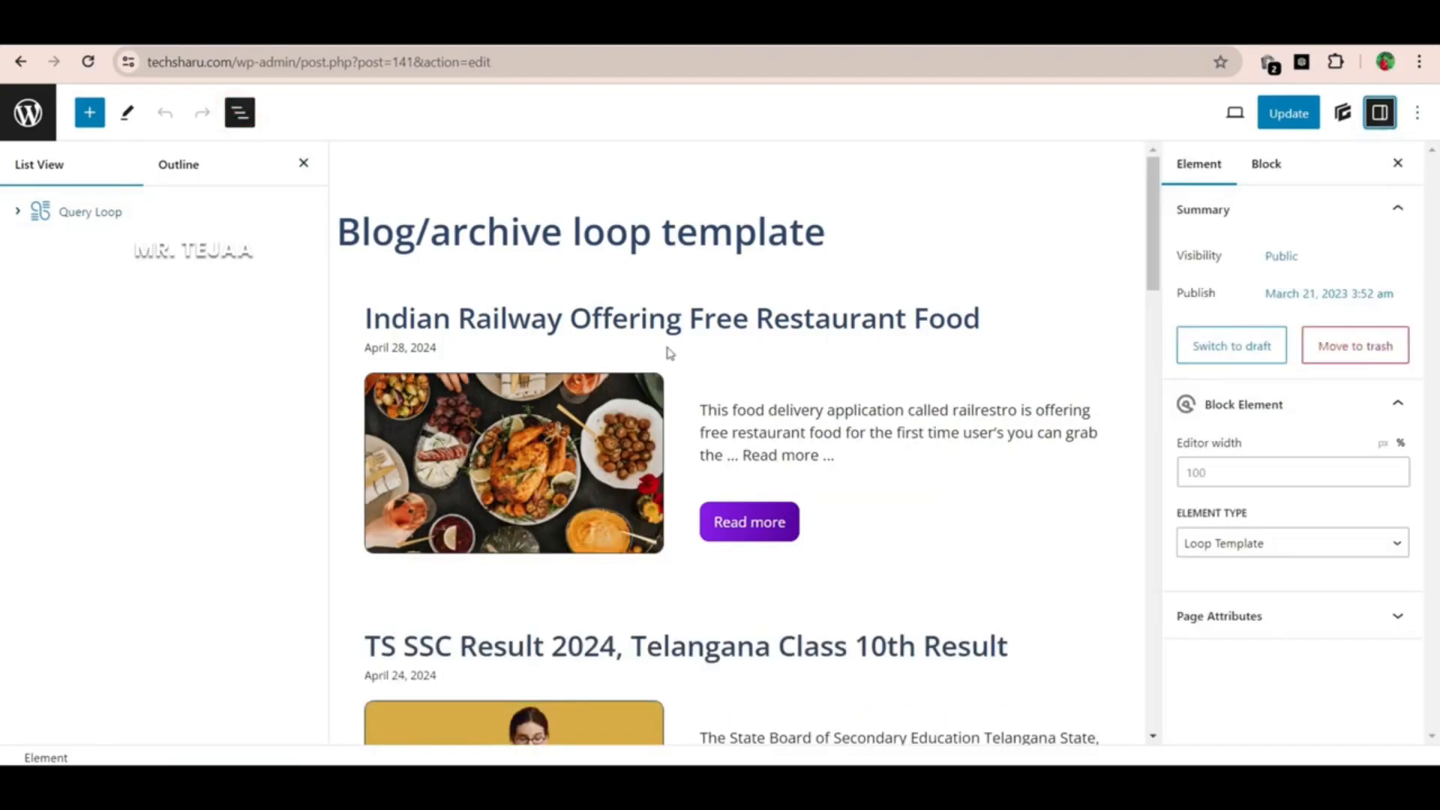
# Set the first post's Read more button background to red and its hover background to very dark red #310005
pyautogui.scroll(-2, 670, 353)
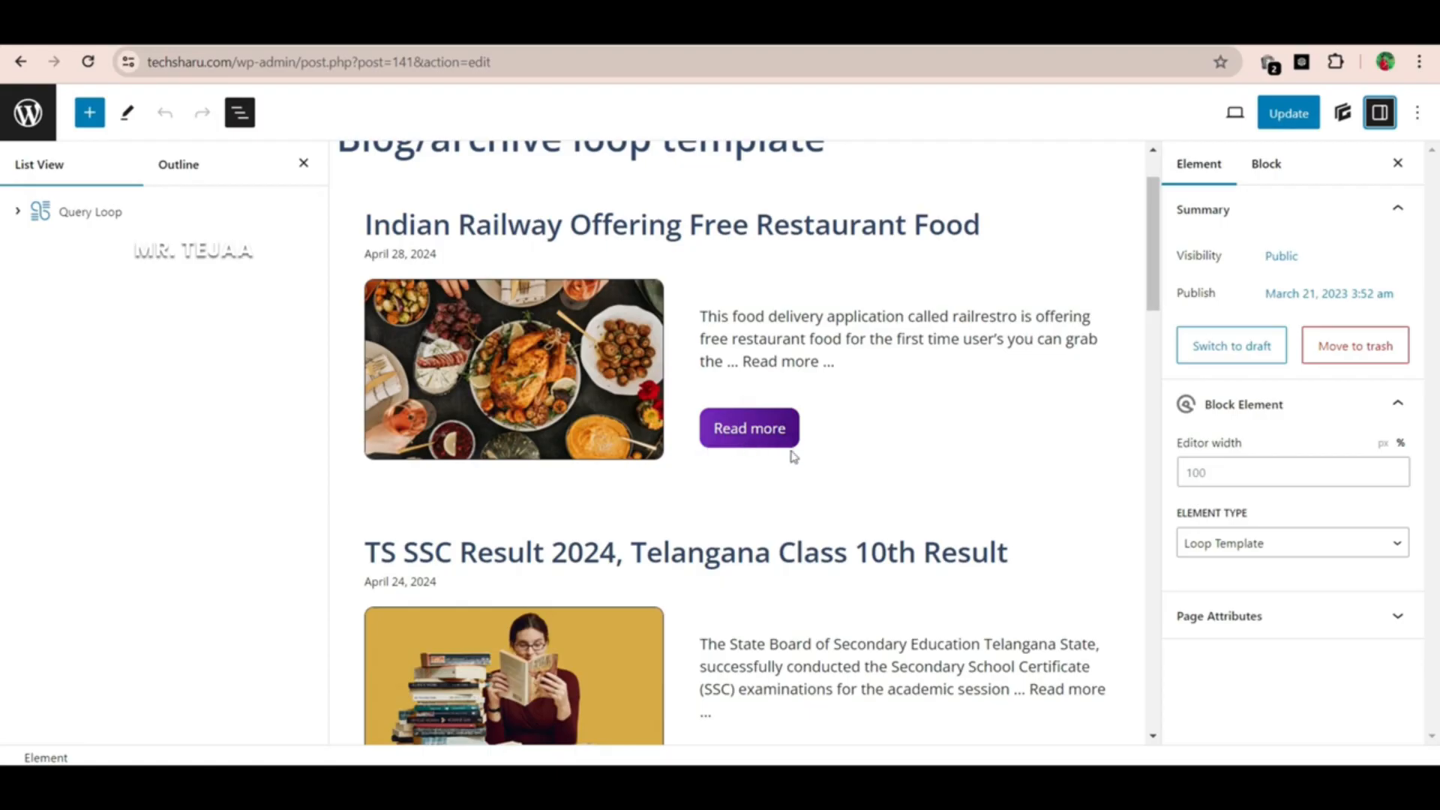
pyautogui.click(780, 430)
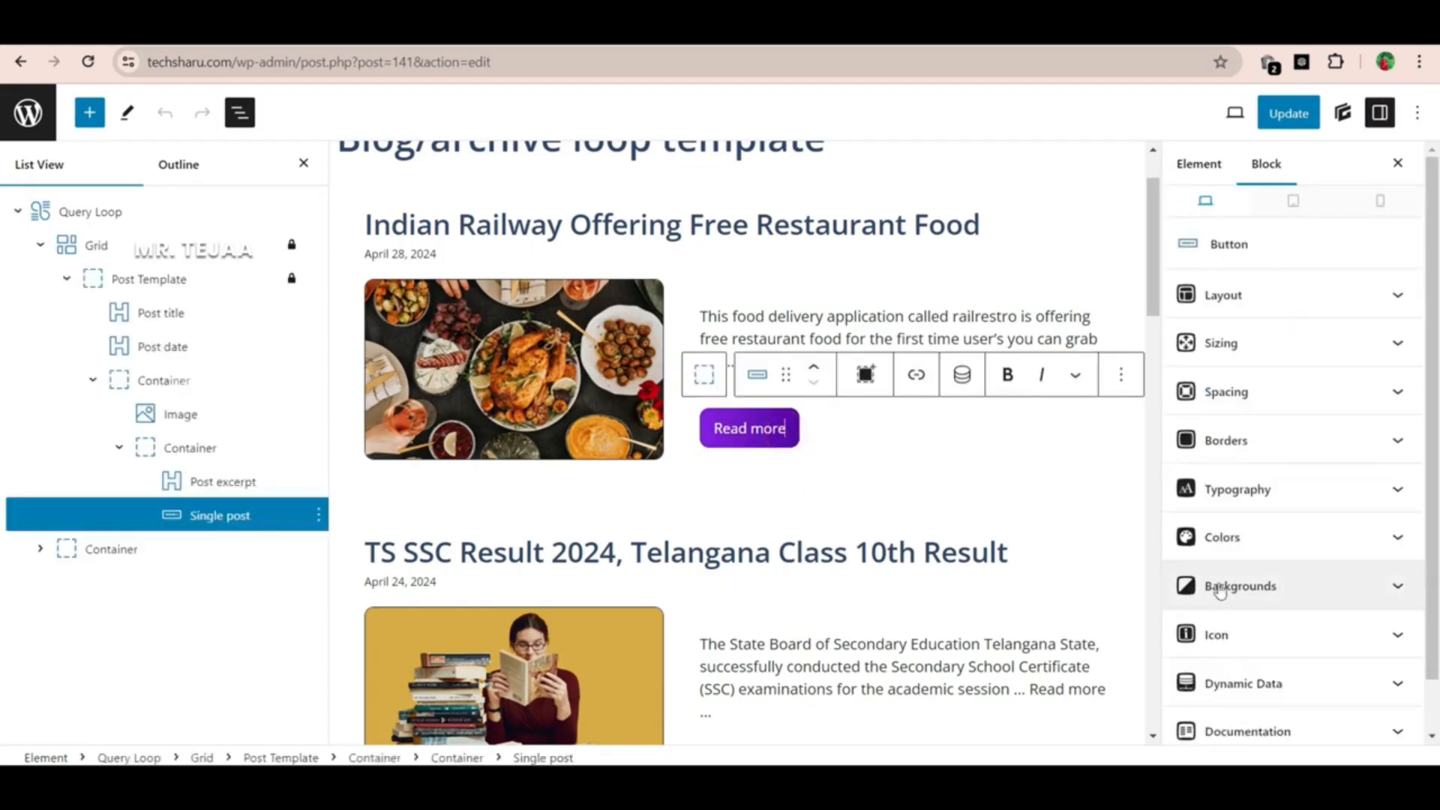
pyautogui.click(1267, 587)
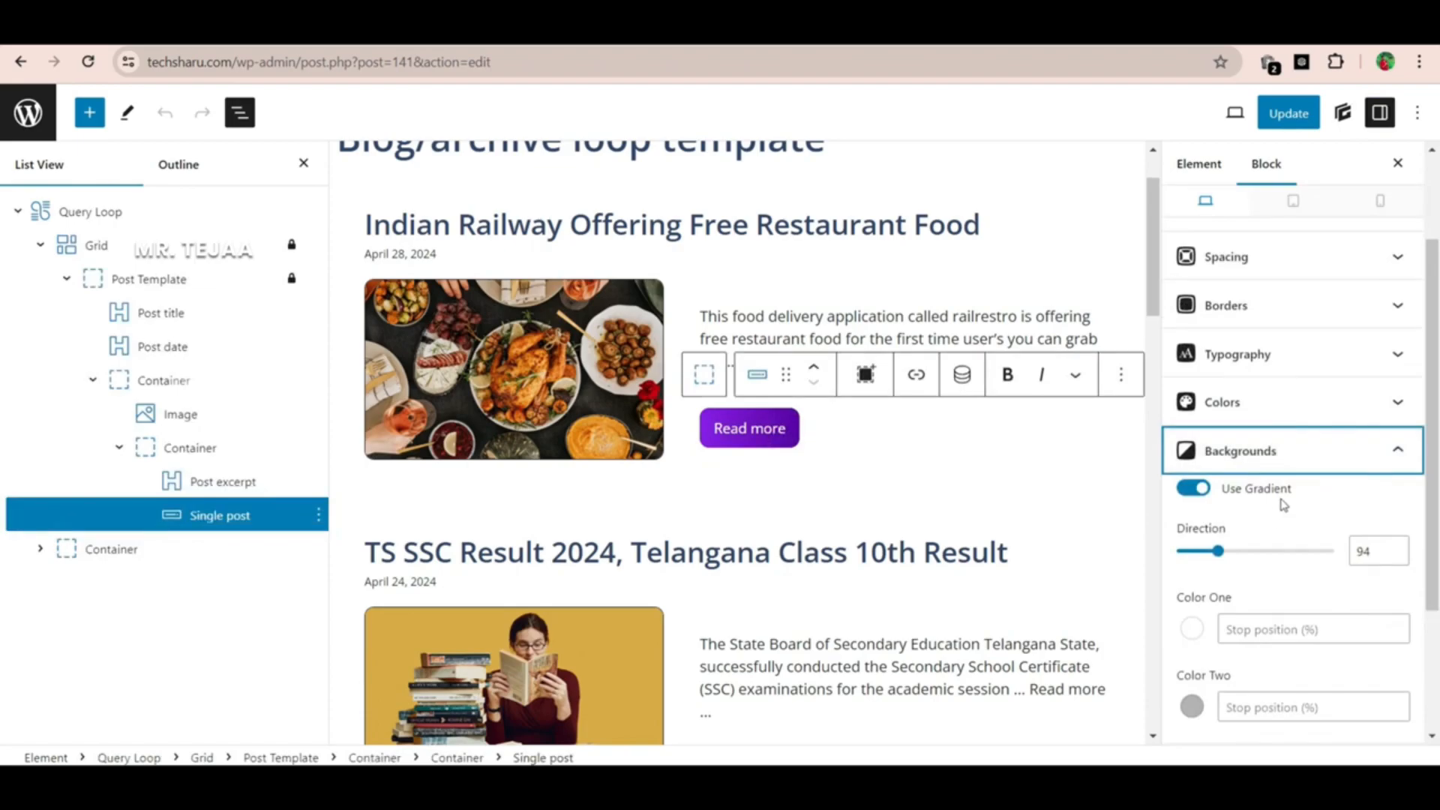
pyautogui.click(1266, 405)
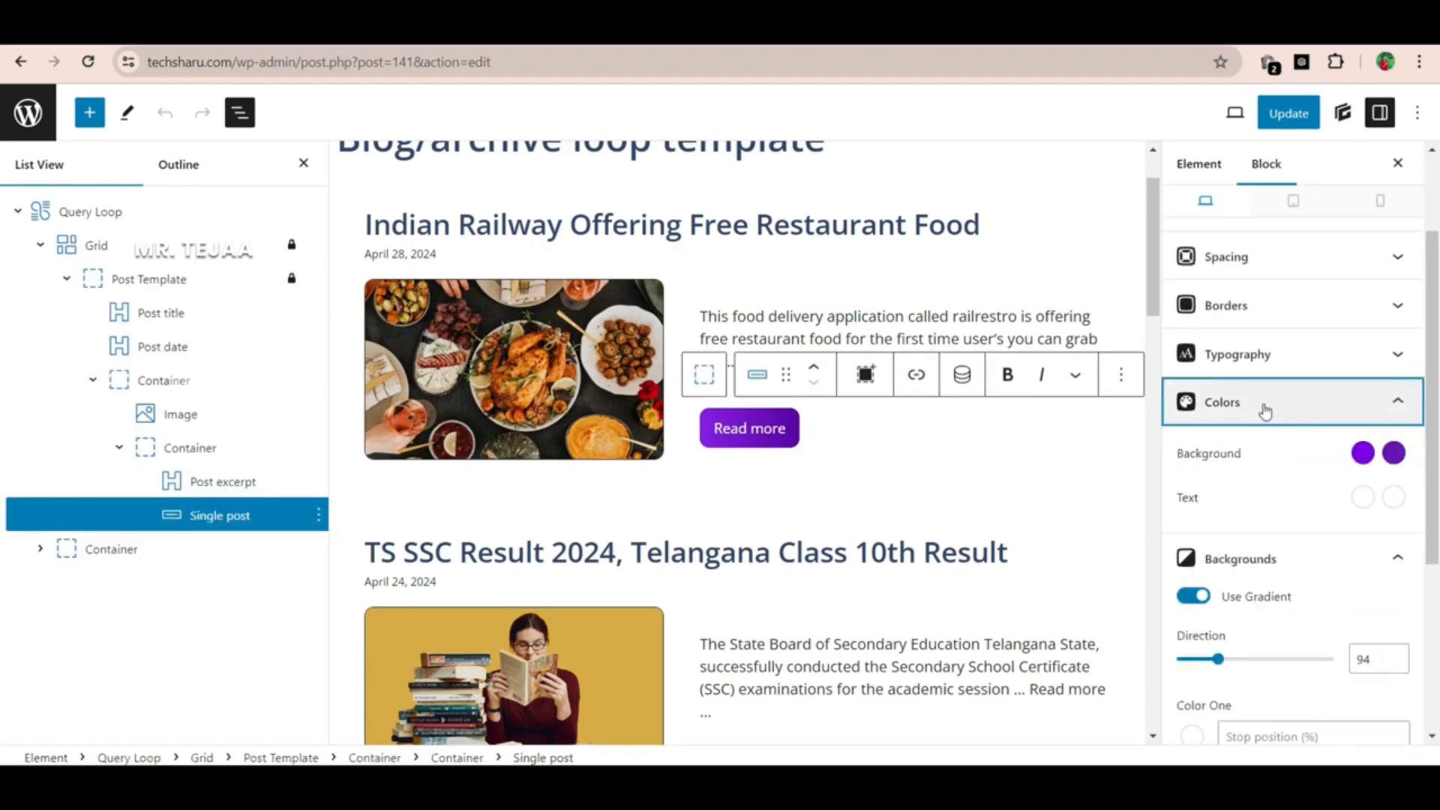
pyautogui.click(1363, 453)
pyautogui.moveTo(1316, 263); pyautogui.dragTo(1391, 262)
pyautogui.click(1393, 453)
pyautogui.click(1384, 186)
pyautogui.moveTo(1385, 188); pyautogui.dragTo(1396, 216)
pyautogui.click(1323, 496)
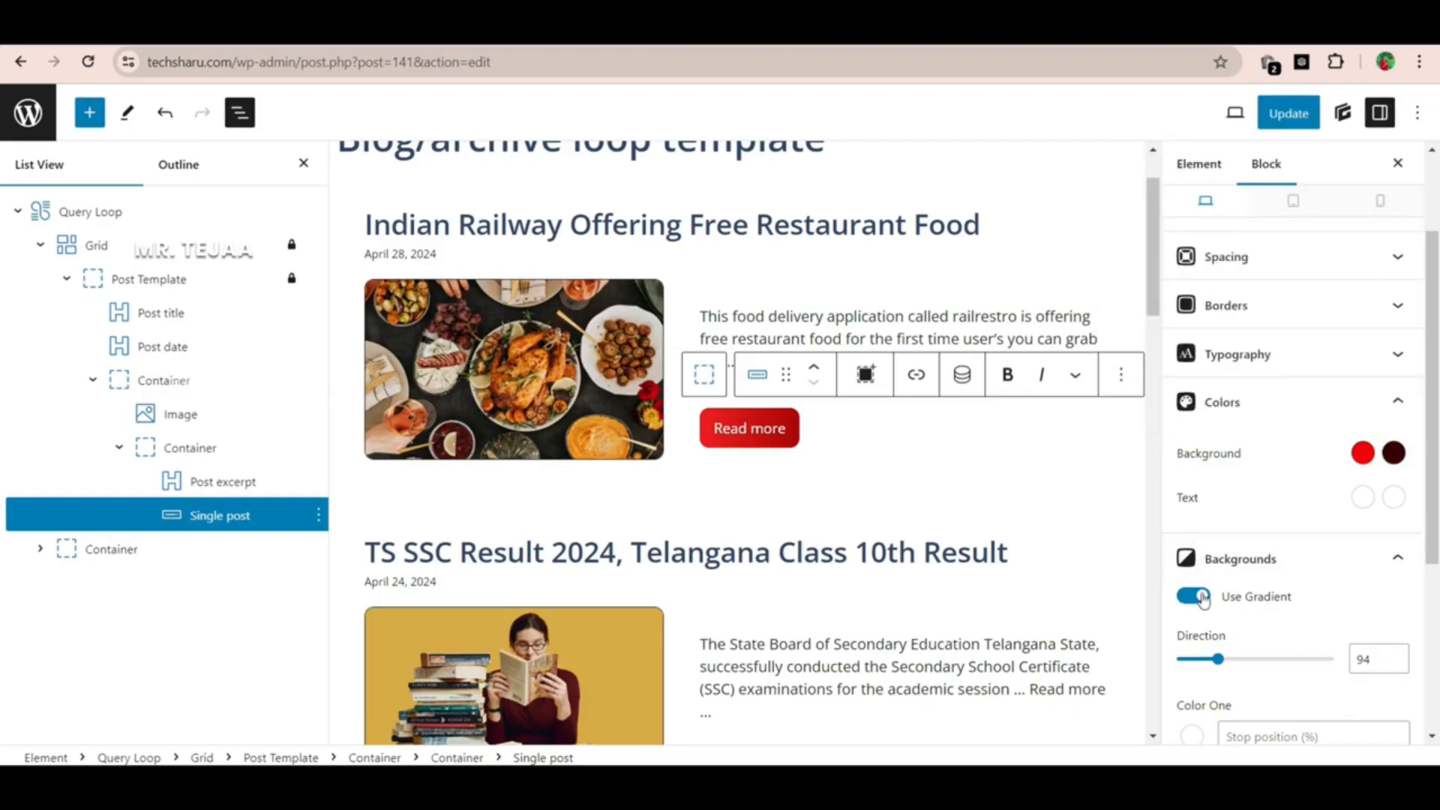
# Switch the Read more button's background gradient off and back on, and set the gradient direction to 115
pyautogui.click(1204, 597)
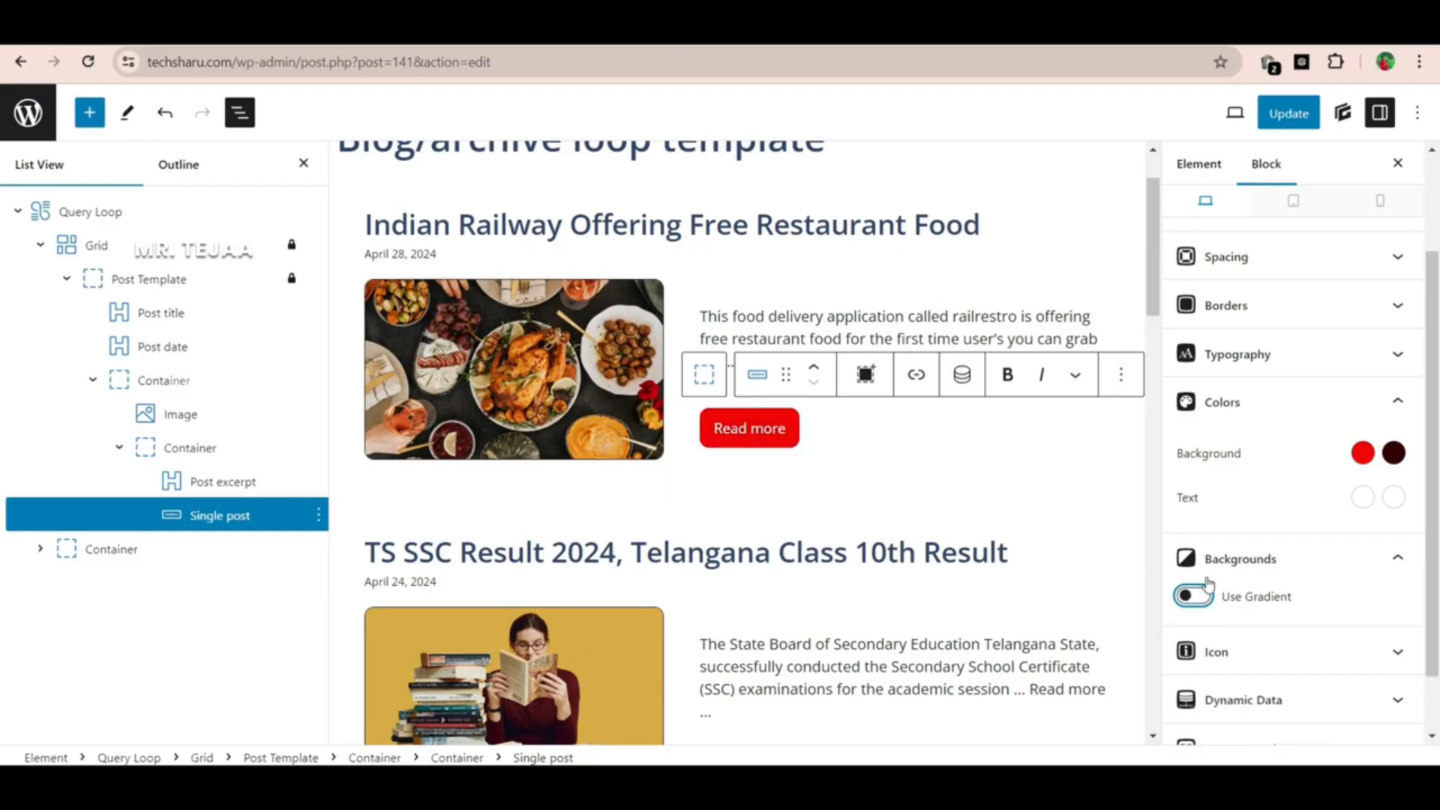
pyautogui.click(1195, 596)
pyautogui.moveTo(1217, 663)
pyautogui.mouseDown()
pyautogui.moveTo(1255, 670)
pyautogui.moveTo(1227, 668)
pyautogui.mouseUp()
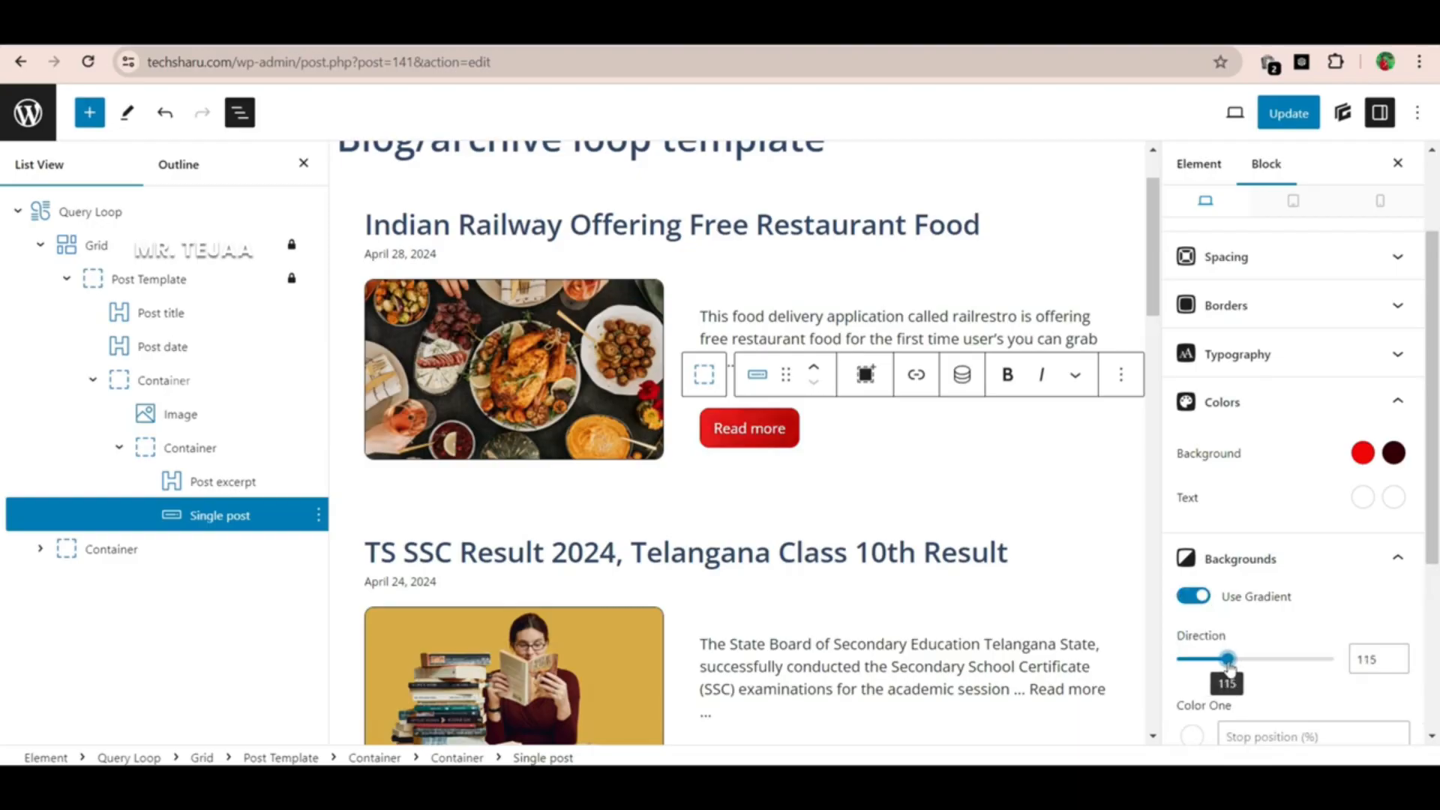
# Lighten the Read more button's hover background to a dark red of about #6d1016
pyautogui.scroll(-1, 1230, 660)
pyautogui.scroll(-3, 840, 487)
pyautogui.scroll(-10, 840, 488)
pyautogui.scroll(4, 785, 473)
pyautogui.scroll(-3, 791, 461)
pyautogui.scroll(-2, 795, 453)
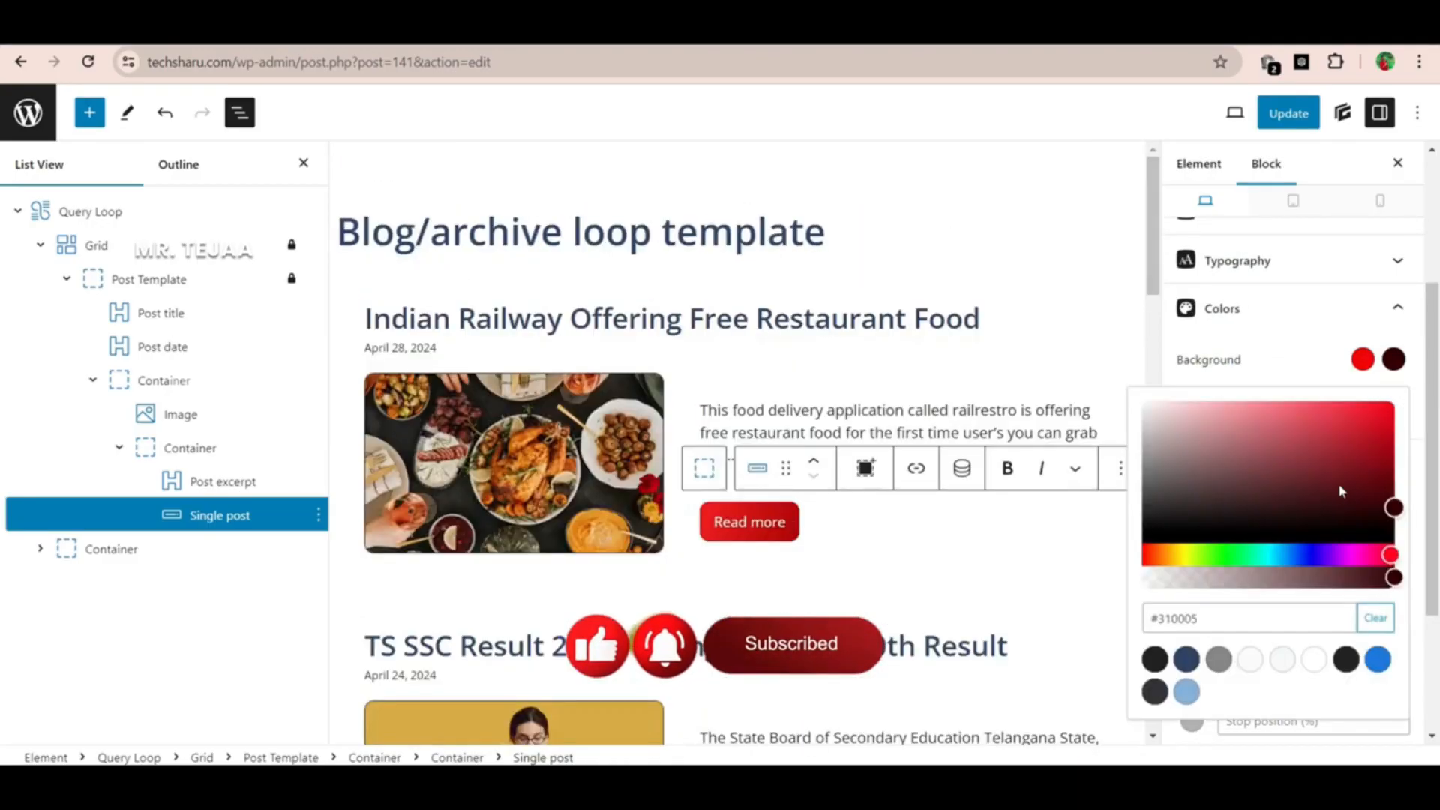
pyautogui.moveTo(1343, 488)
pyautogui.mouseDown()
pyautogui.moveTo(1378, 476)
pyautogui.moveTo(1388, 449)
pyautogui.moveTo(1346, 480)
pyautogui.mouseUp()
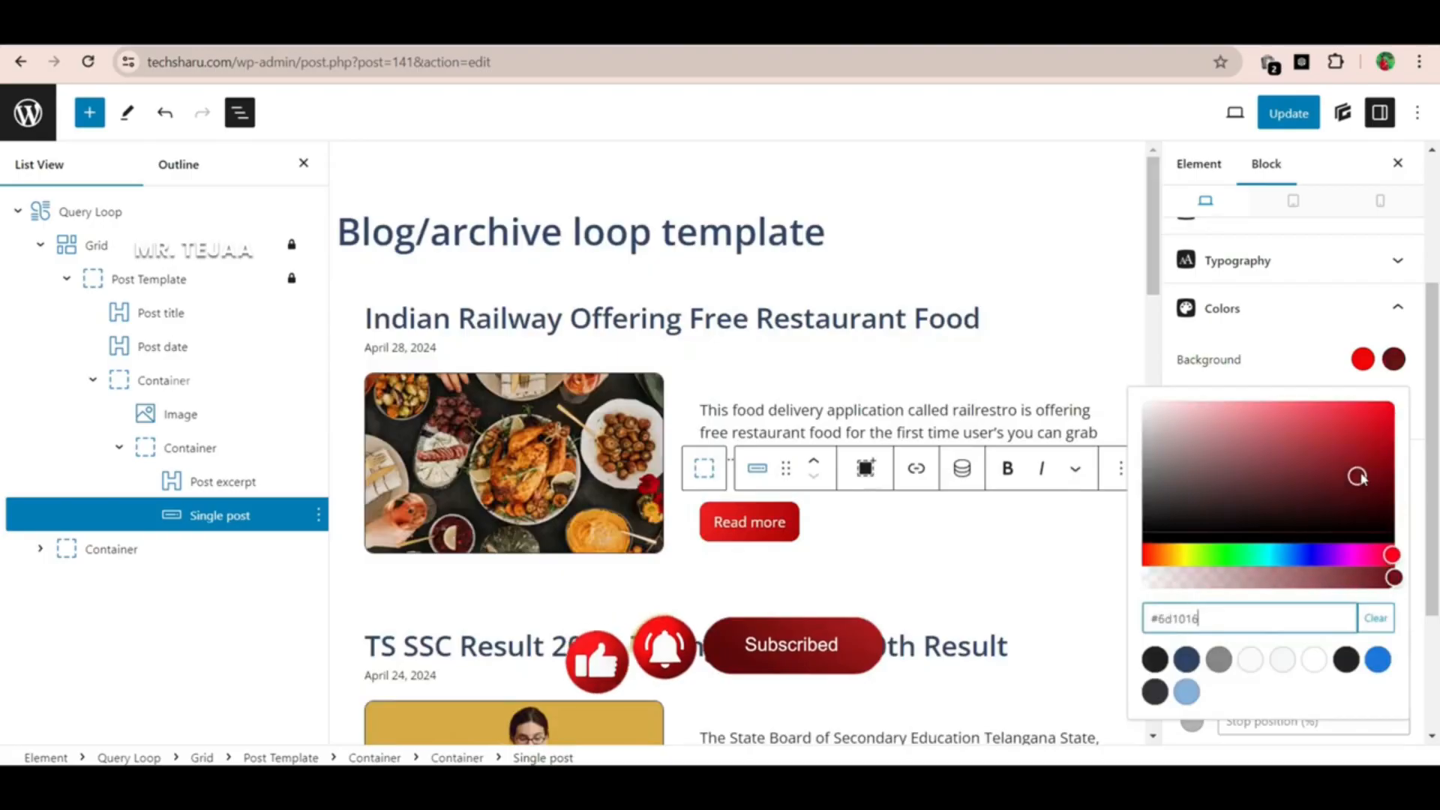
pyautogui.click(897, 476)
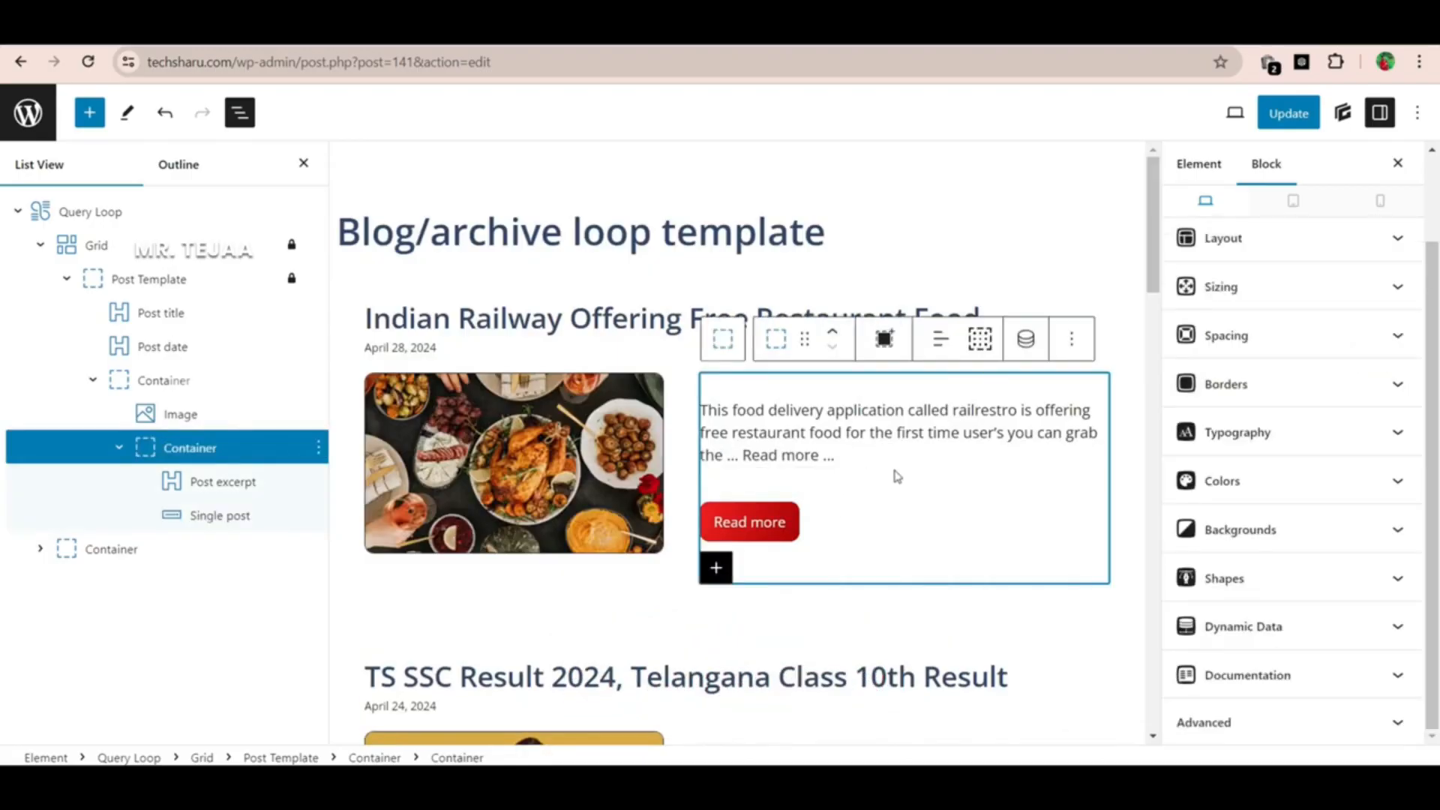
# Preview the loop template in the mobile layout, check the listed posts and return to the desktop layout
pyautogui.click(1380, 202)
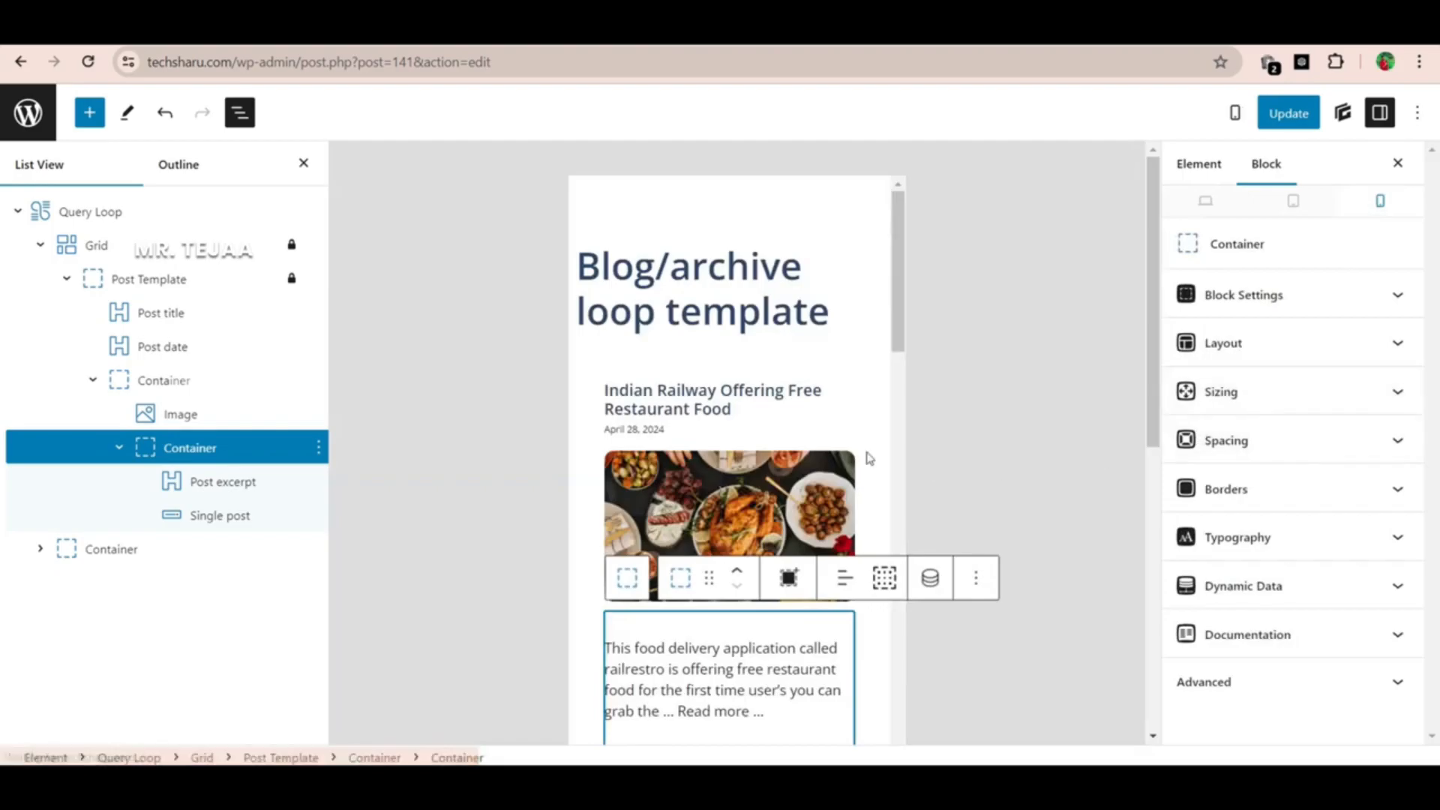
pyautogui.scroll(-5, 825, 435)
pyautogui.scroll(-15, 769, 413)
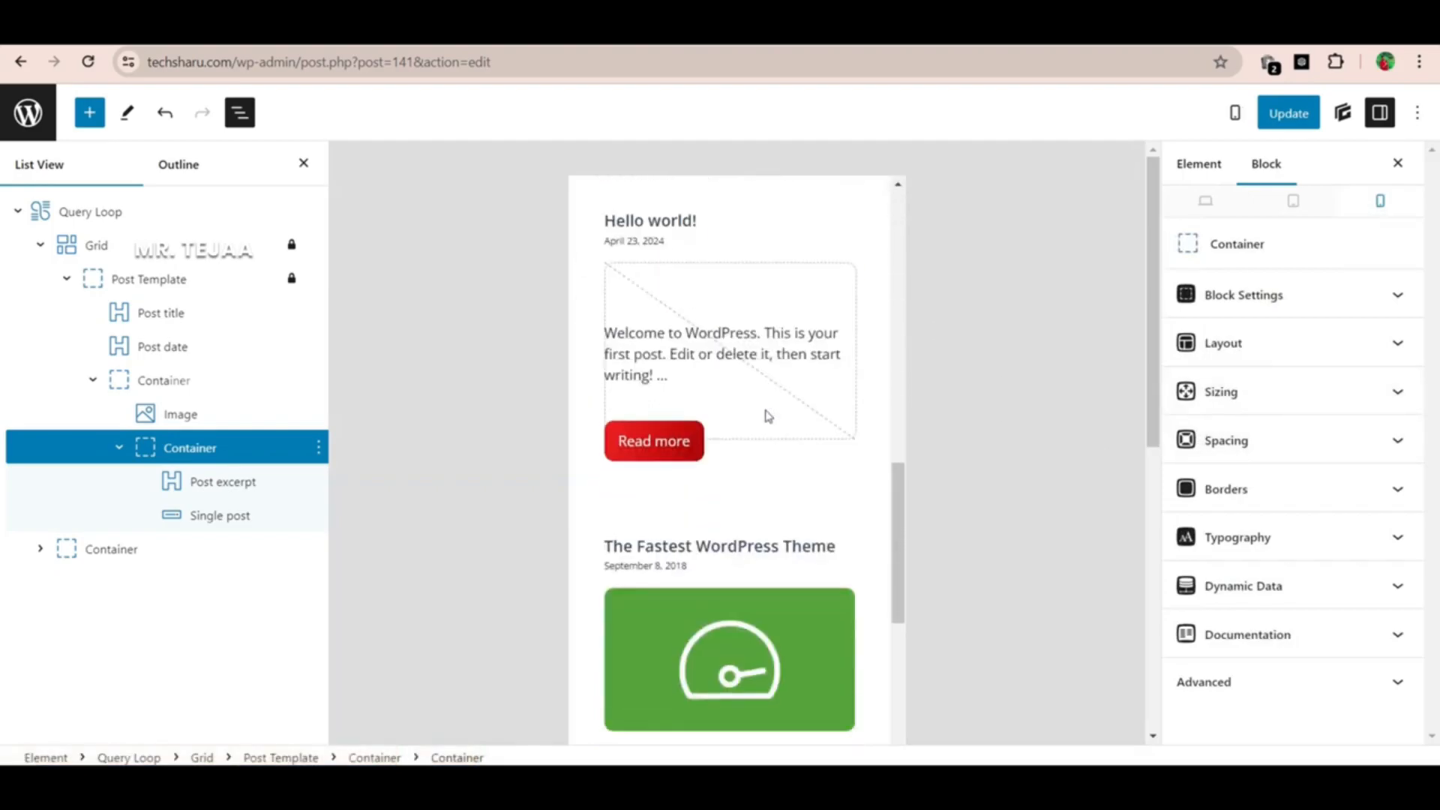
pyautogui.scroll(6, 765, 408)
pyautogui.scroll(10, 765, 409)
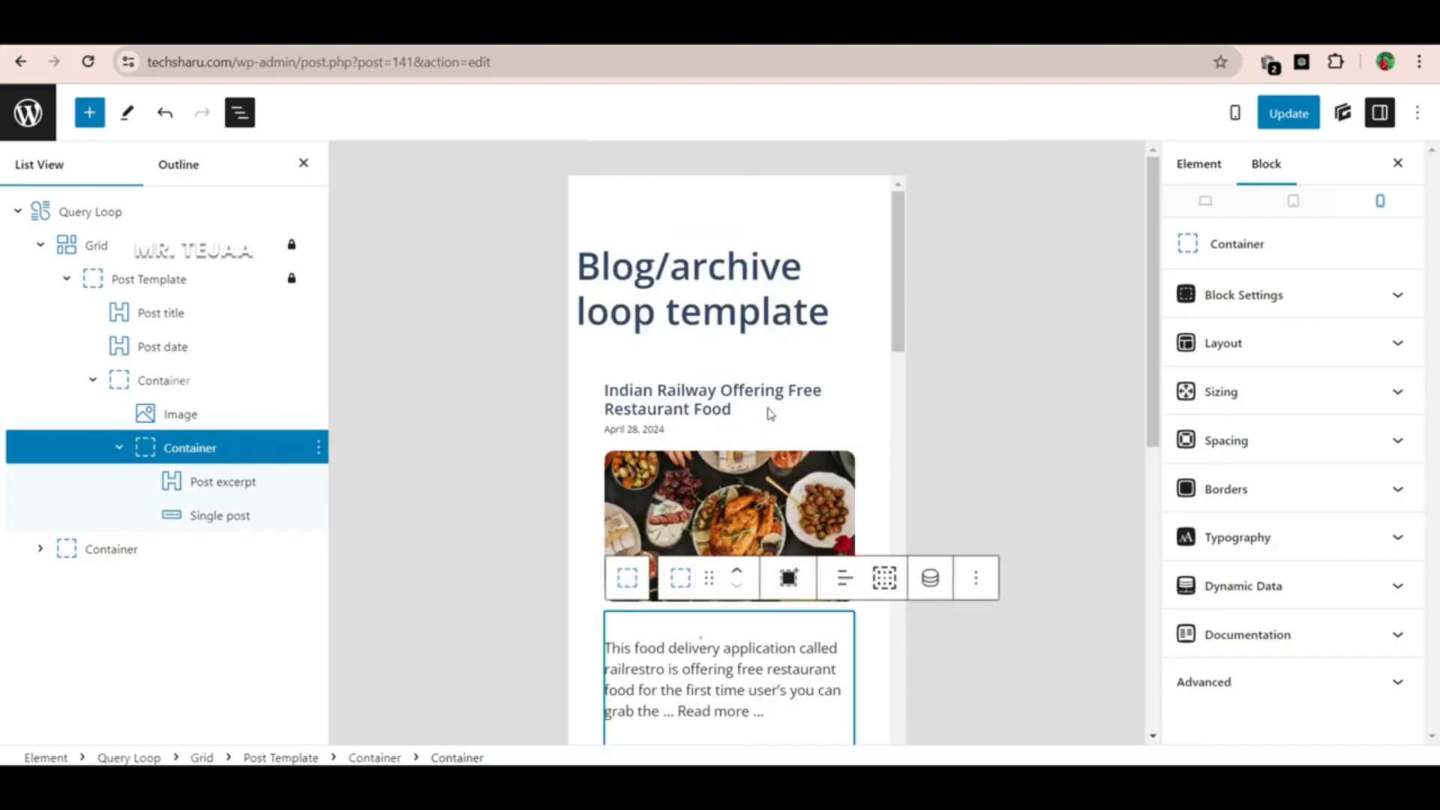
pyautogui.click(1206, 200)
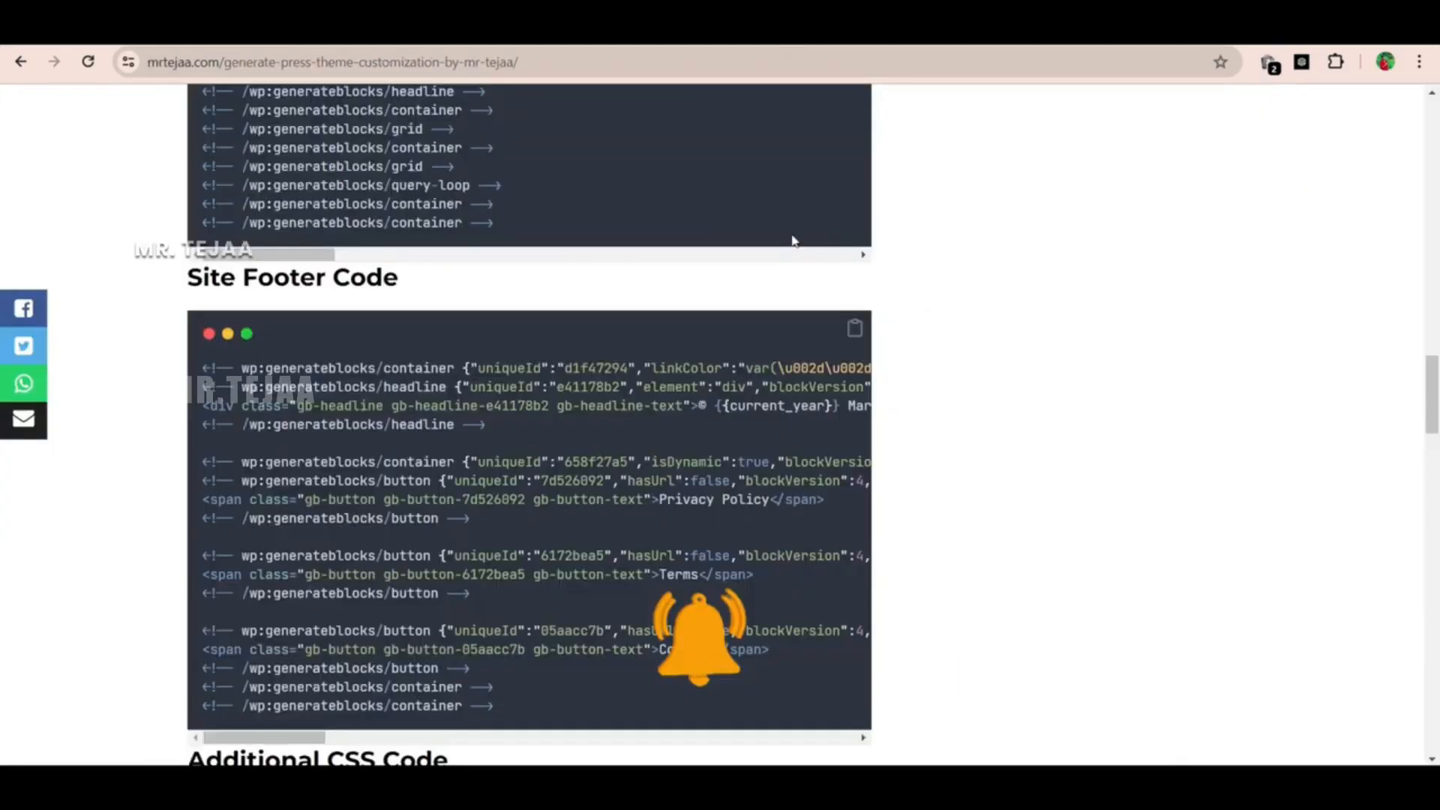
# Look through the code sections in the mrtejaa.com article, then return to the loop template and select the first post's excerpt
pyautogui.scroll(-10, 758, 321)
pyautogui.scroll(10, 760, 320)
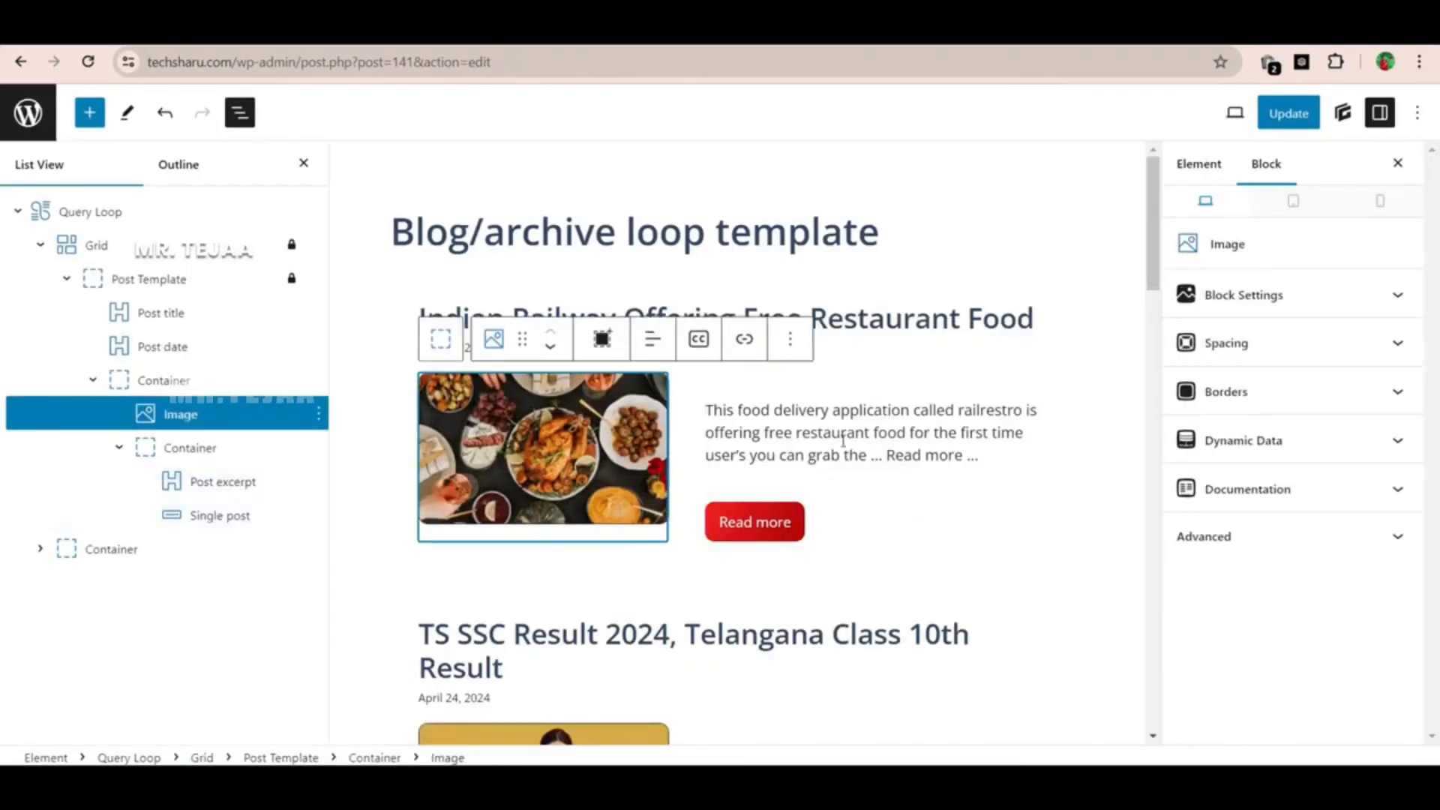
pyautogui.click(909, 442)
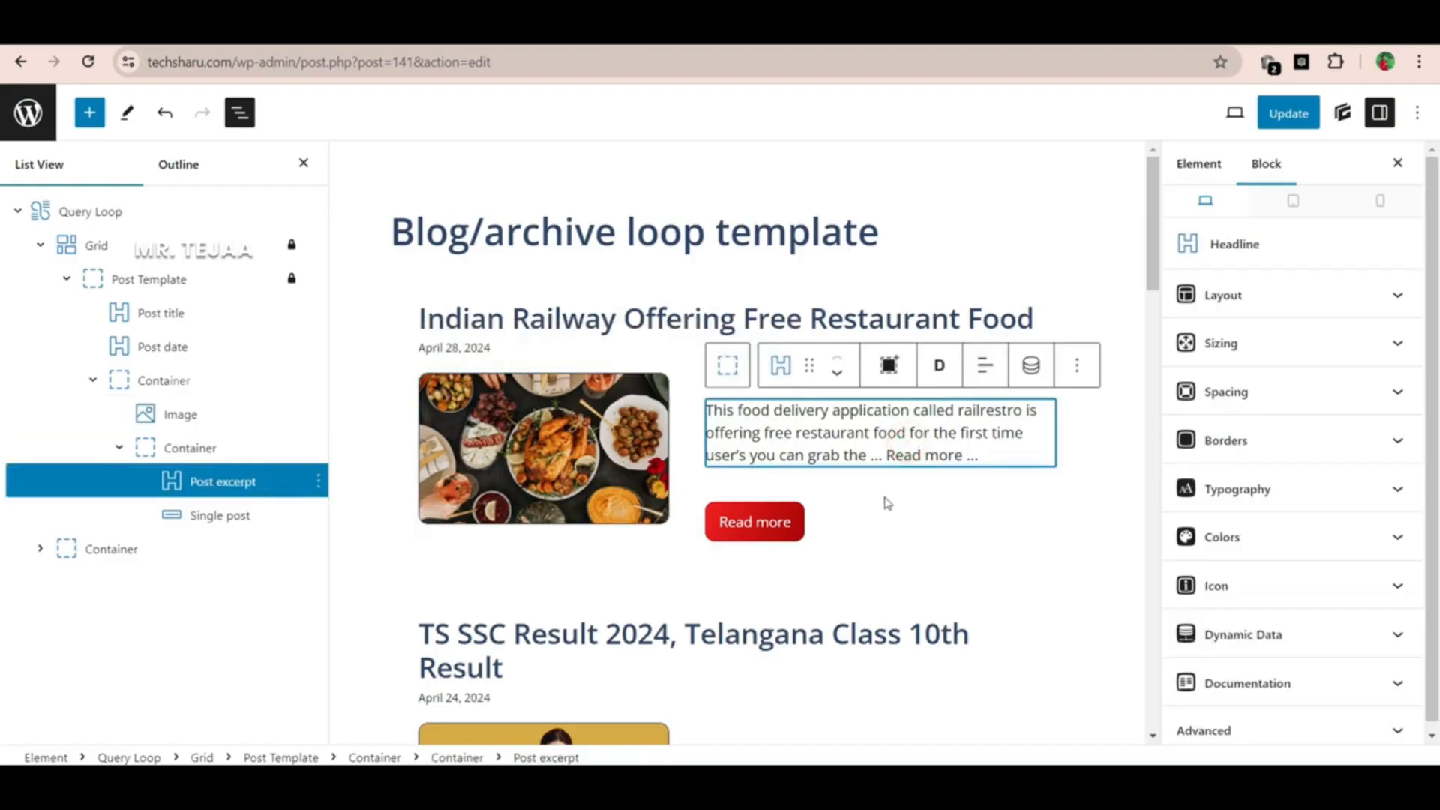
# Save the changes to the Blog/archive loop template and return to the Elements list
pyautogui.scroll(-18, 890, 503)
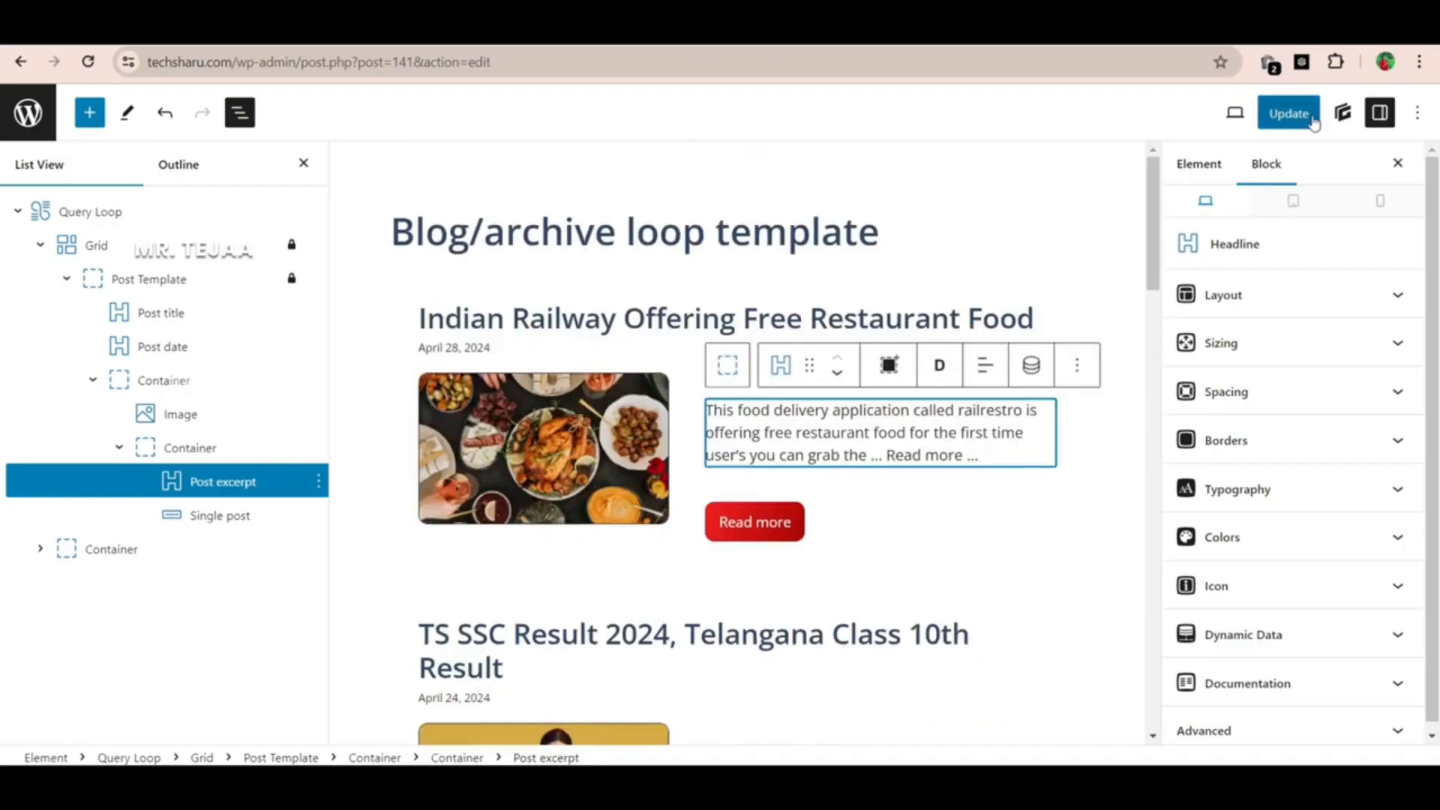
pyautogui.click(1300, 117)
pyautogui.click(20, 61)
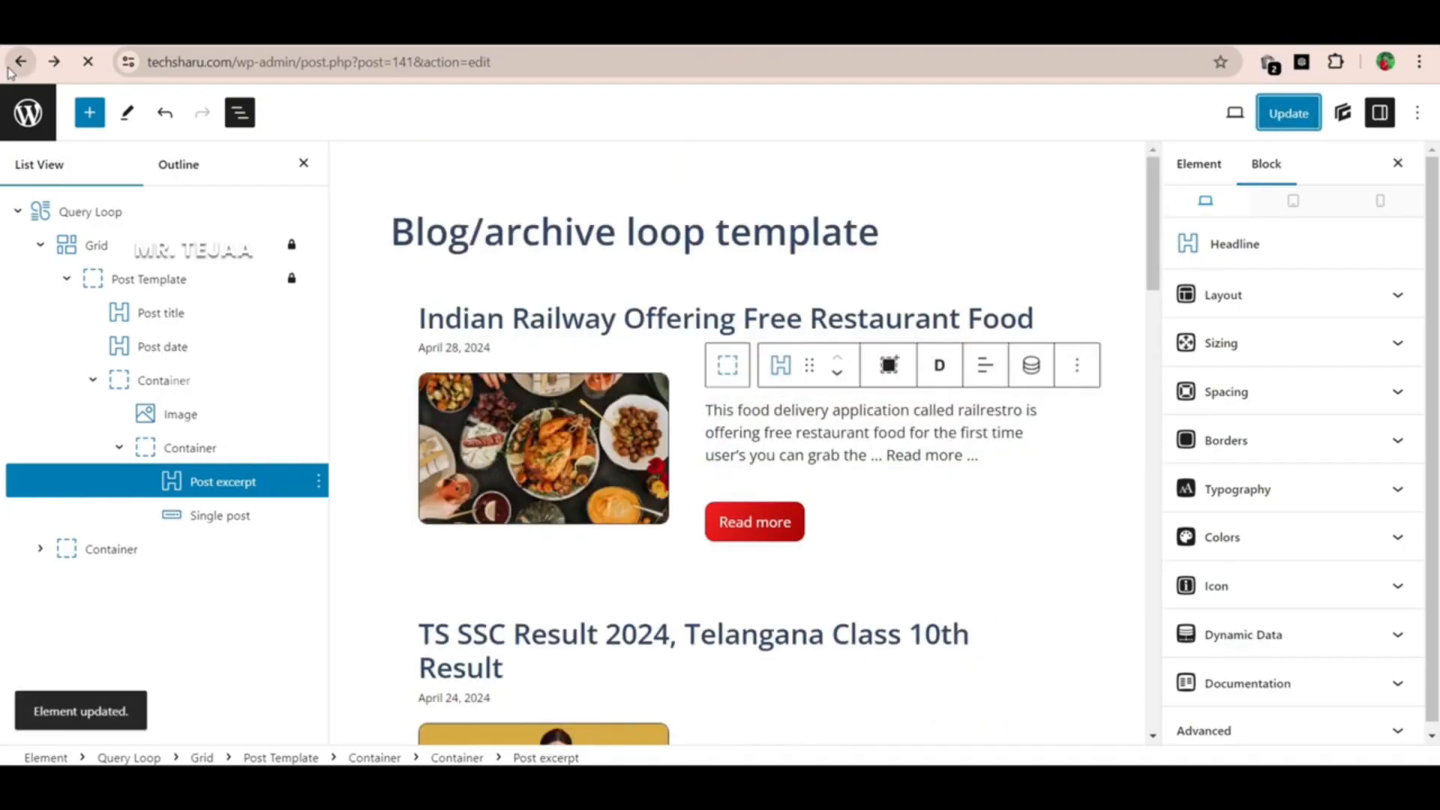
# Open the Sidebar element and look through its search, categories and Recent Posts blocks
pyautogui.click(222, 461)
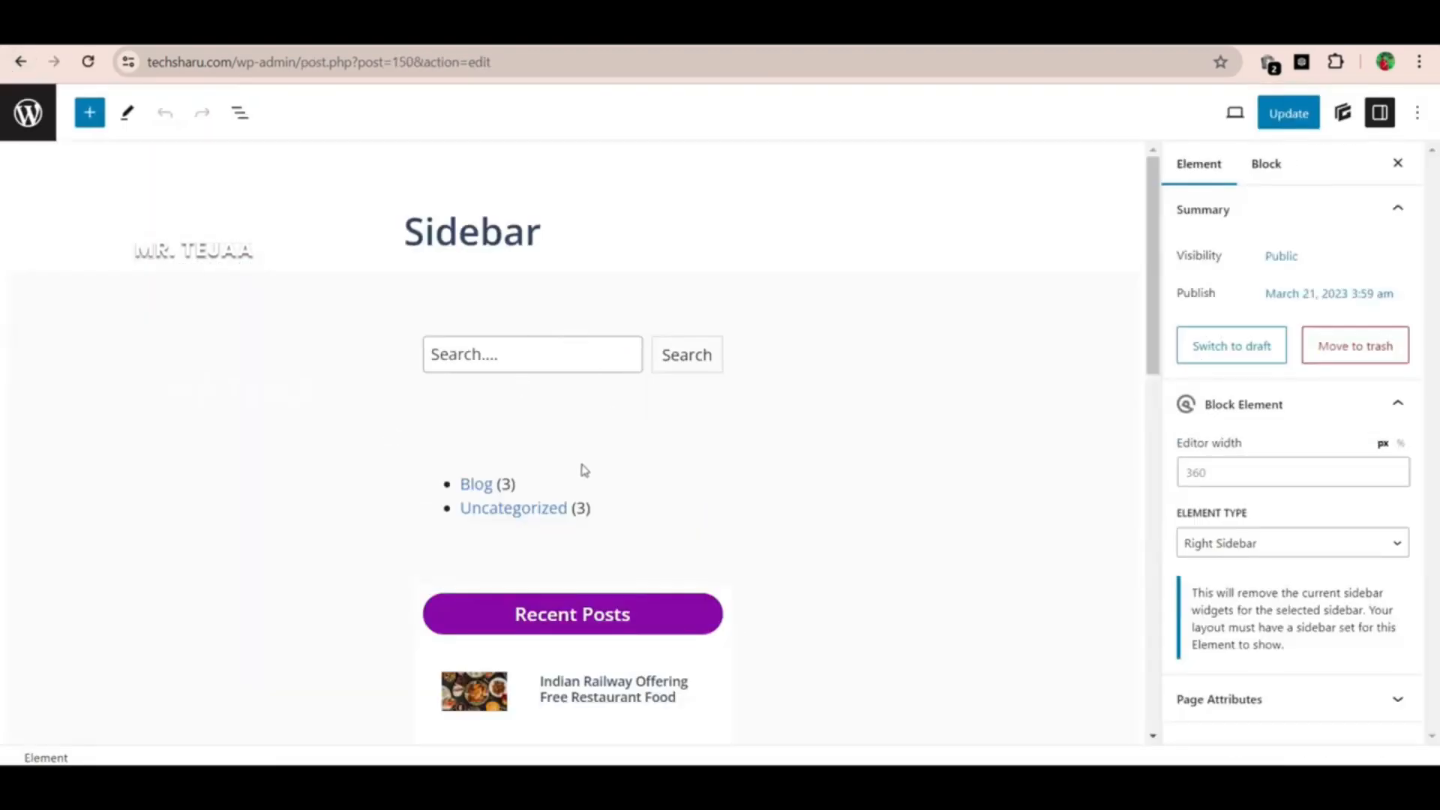
pyautogui.scroll(-3, 657, 329)
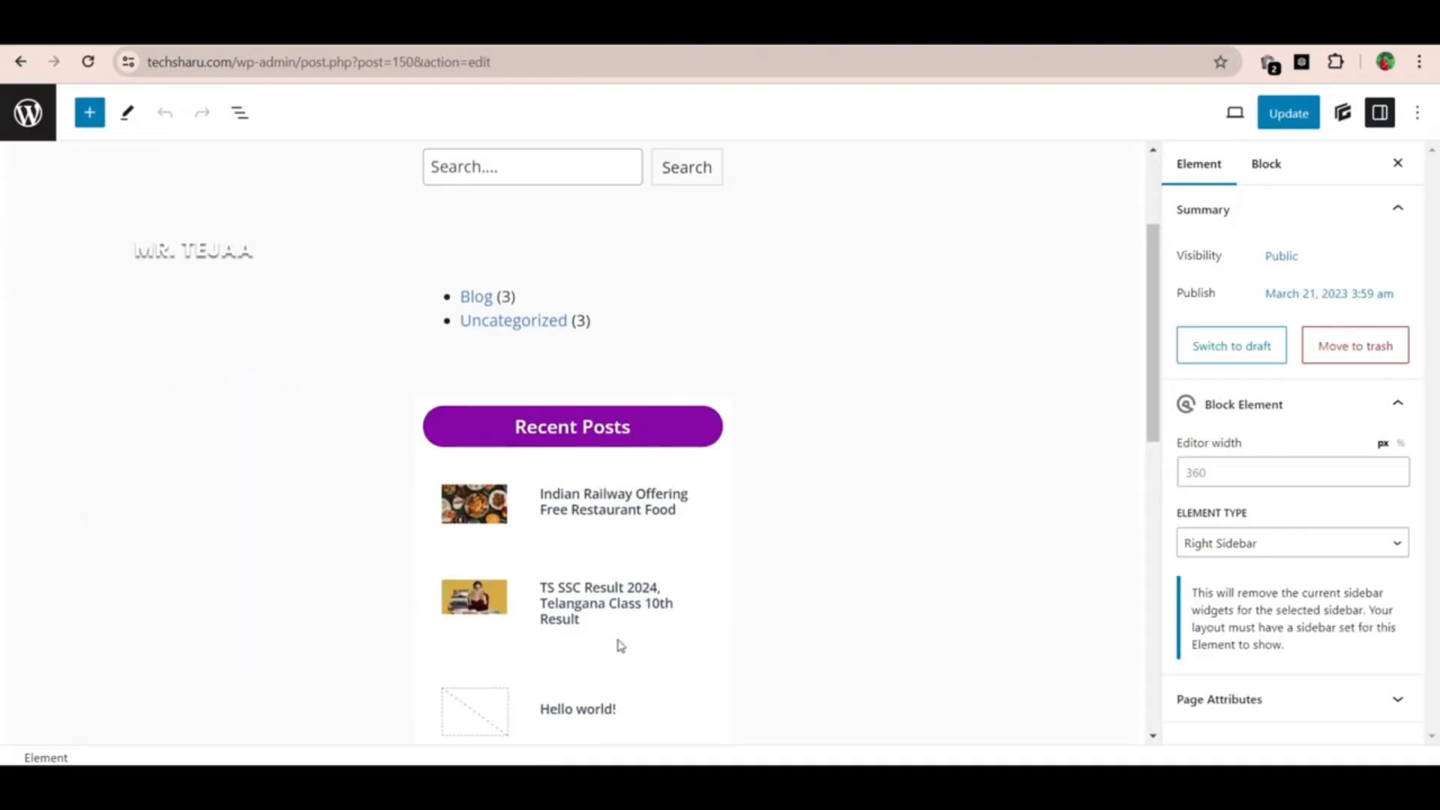
pyautogui.scroll(1, 601, 487)
pyautogui.scroll(-4, 573, 345)
pyautogui.scroll(5, 569, 456)
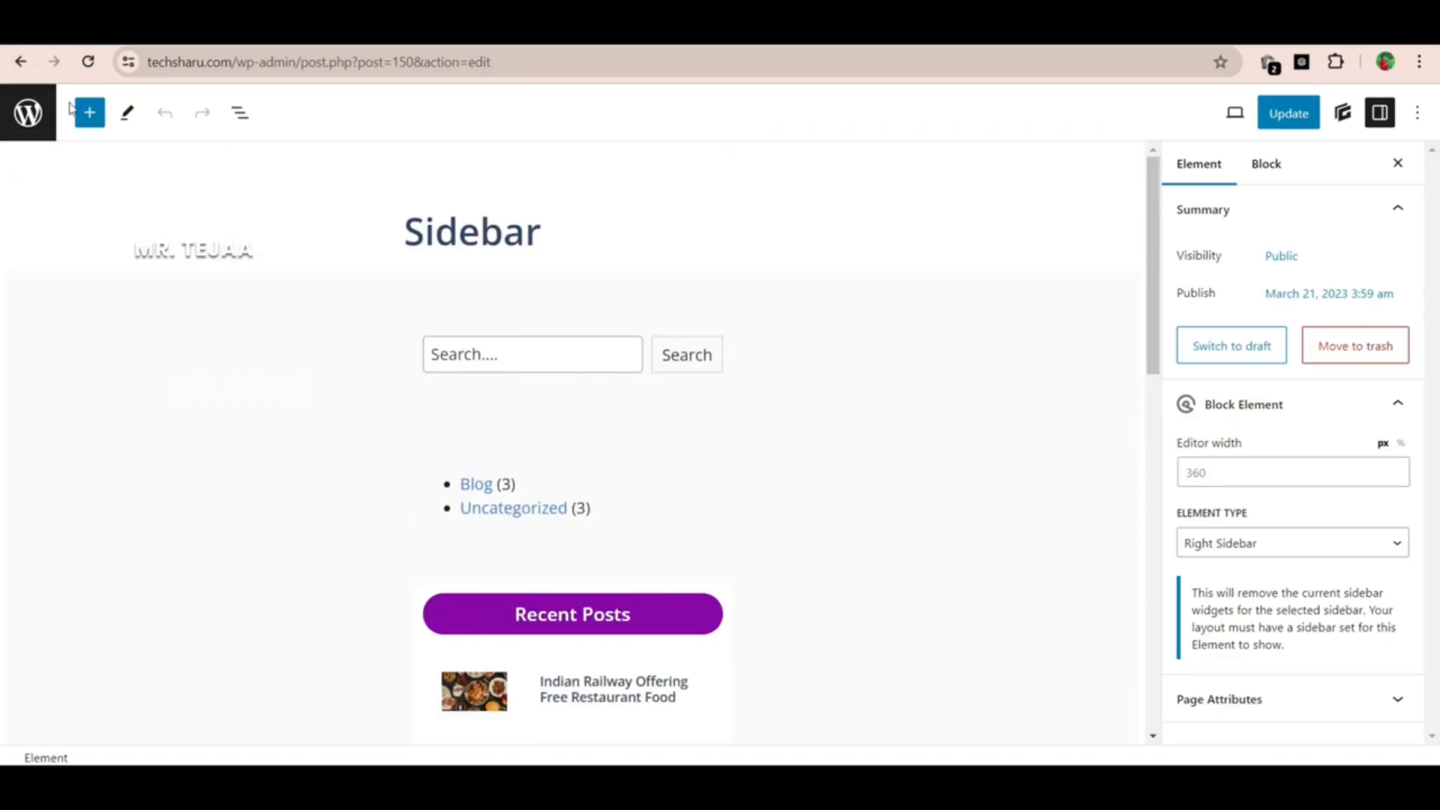
# Open the Site footer element and replace "Marketer" in the copyright line with a bold "Techsharu"
pyautogui.click(22, 64)
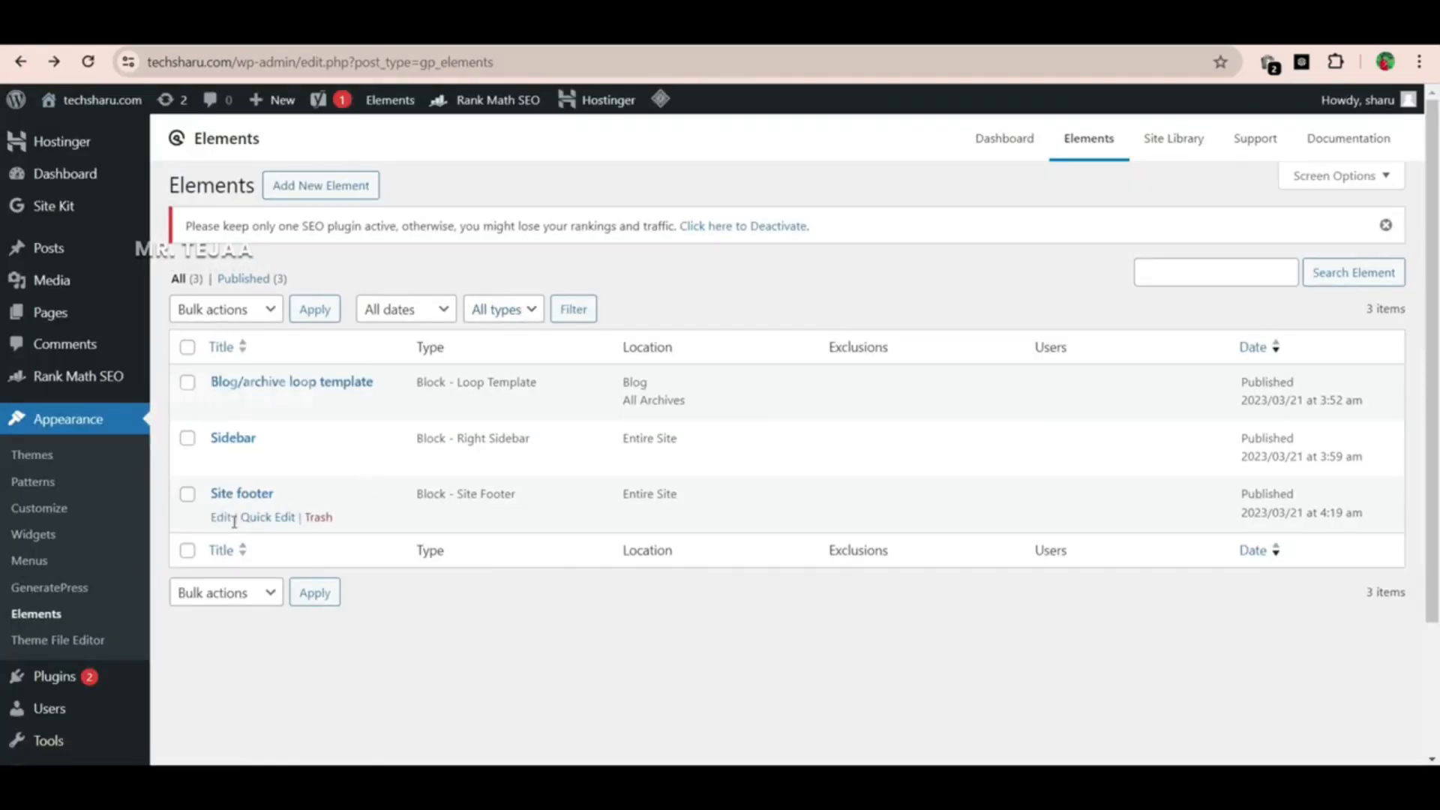
pyautogui.click(222, 517)
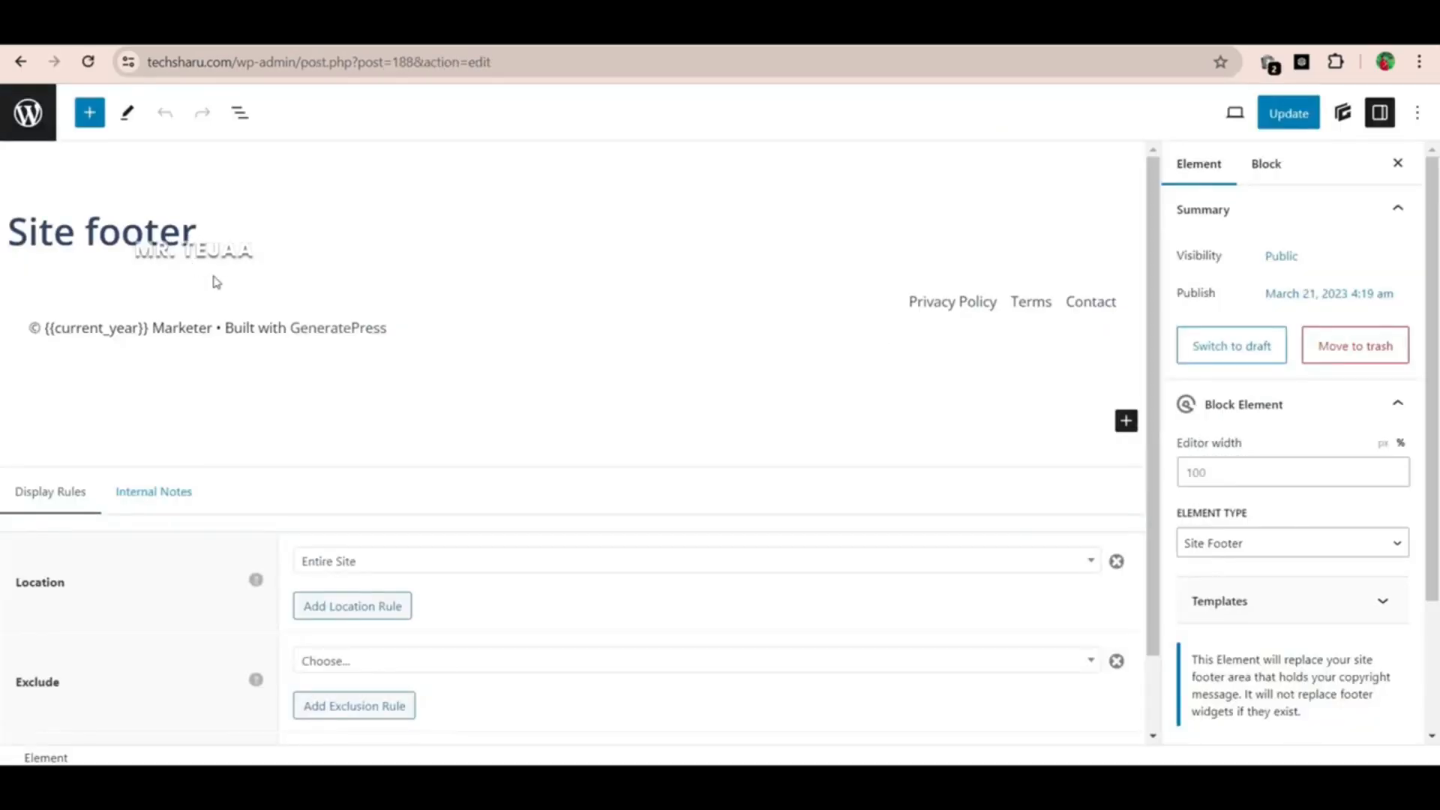
pyautogui.click(188, 330)
pyautogui.moveTo(210, 327); pyautogui.dragTo(156, 325)
pyautogui.write('Techsharu')
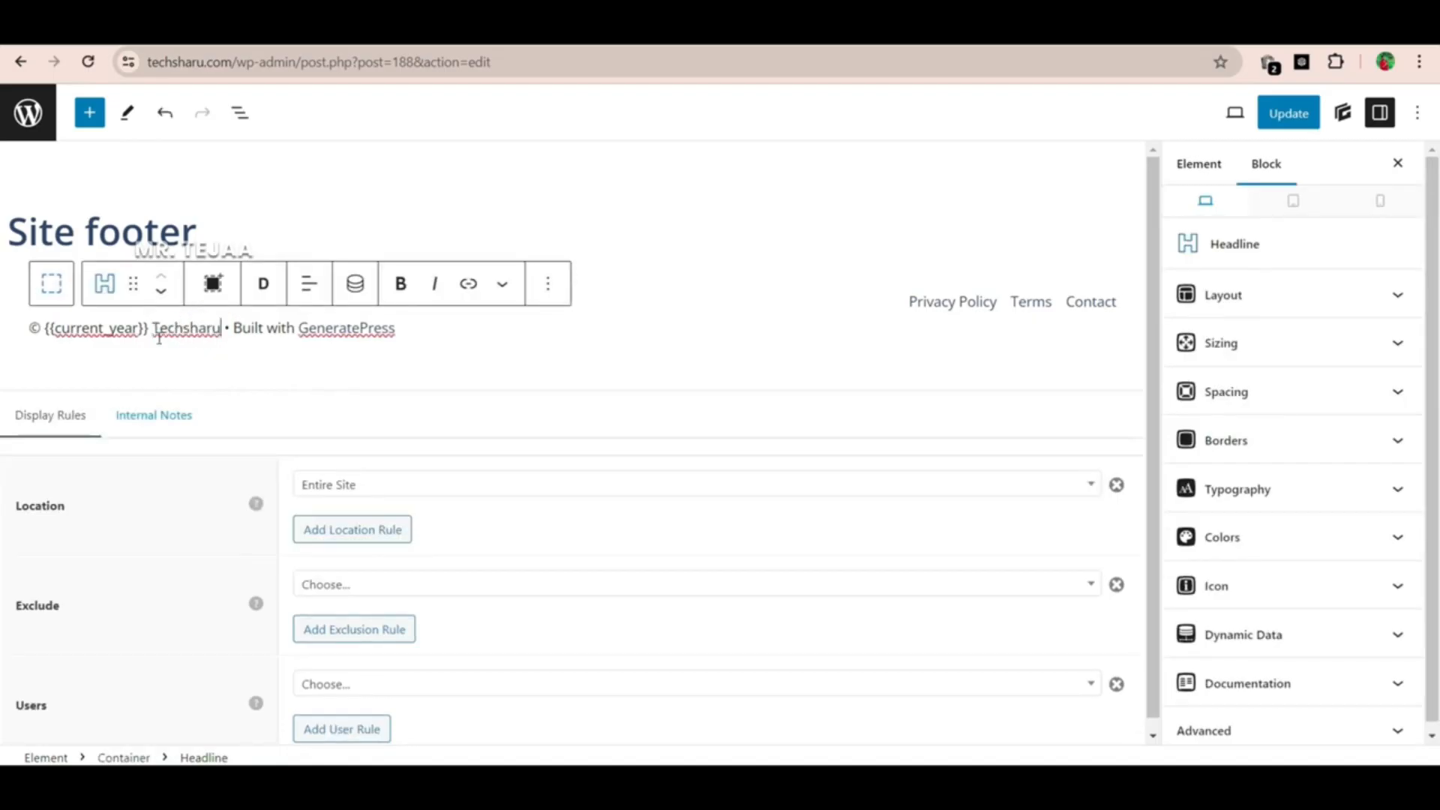
pyautogui.moveTo(220, 328); pyautogui.dragTo(150, 328)
pyautogui.click(398, 283)
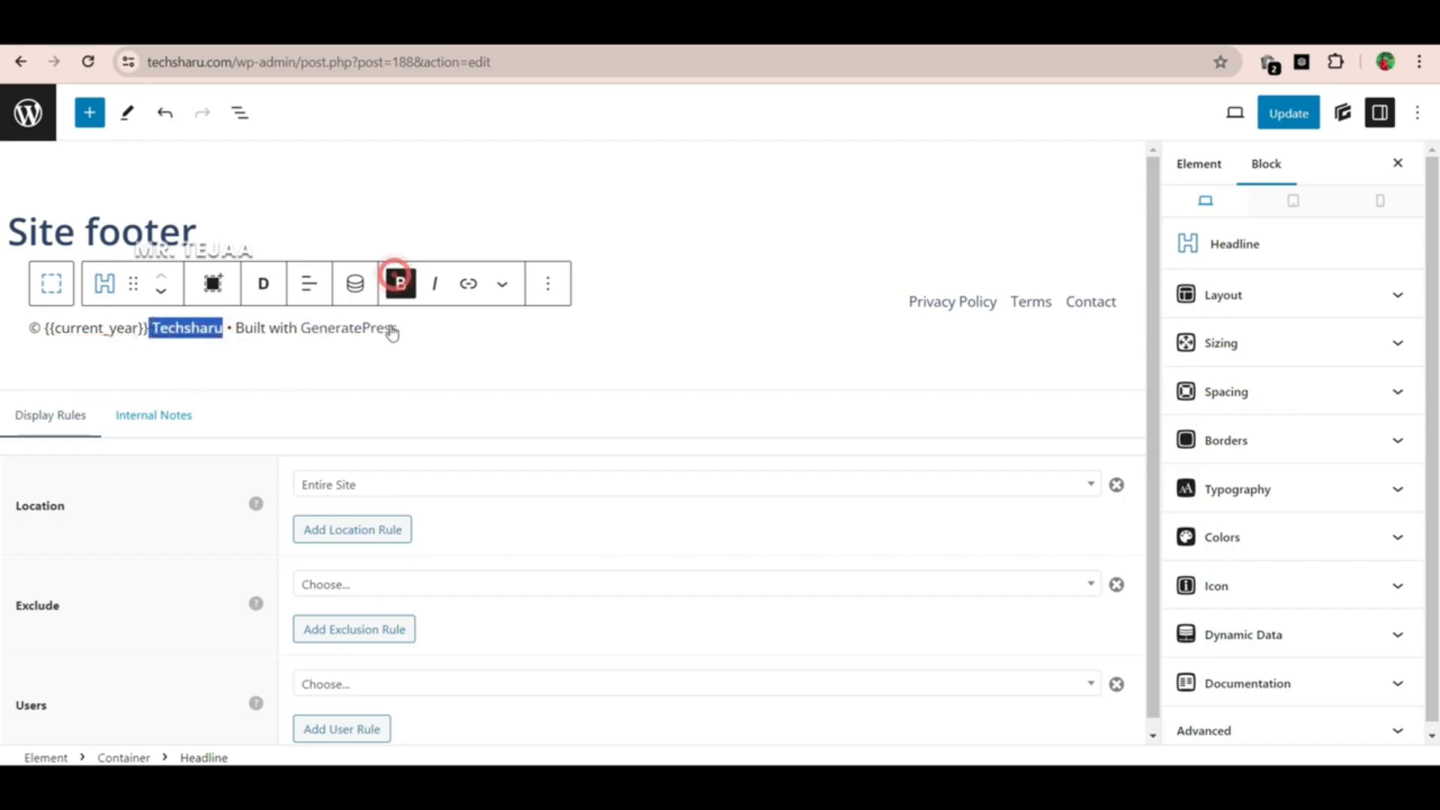
pyautogui.click(357, 330)
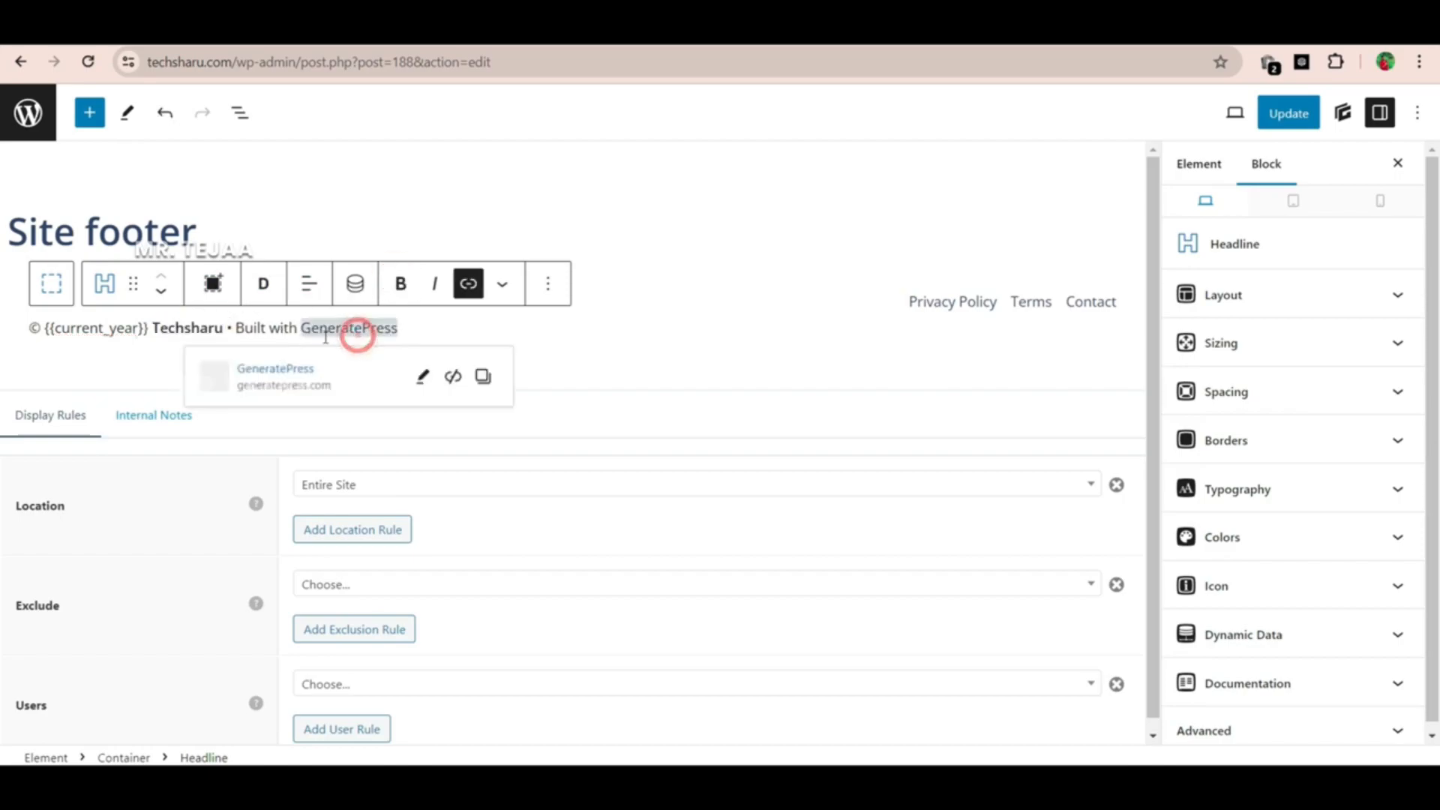
pyautogui.click(423, 376)
pyautogui.moveTo(356, 403); pyautogui.dragTo(215, 396)
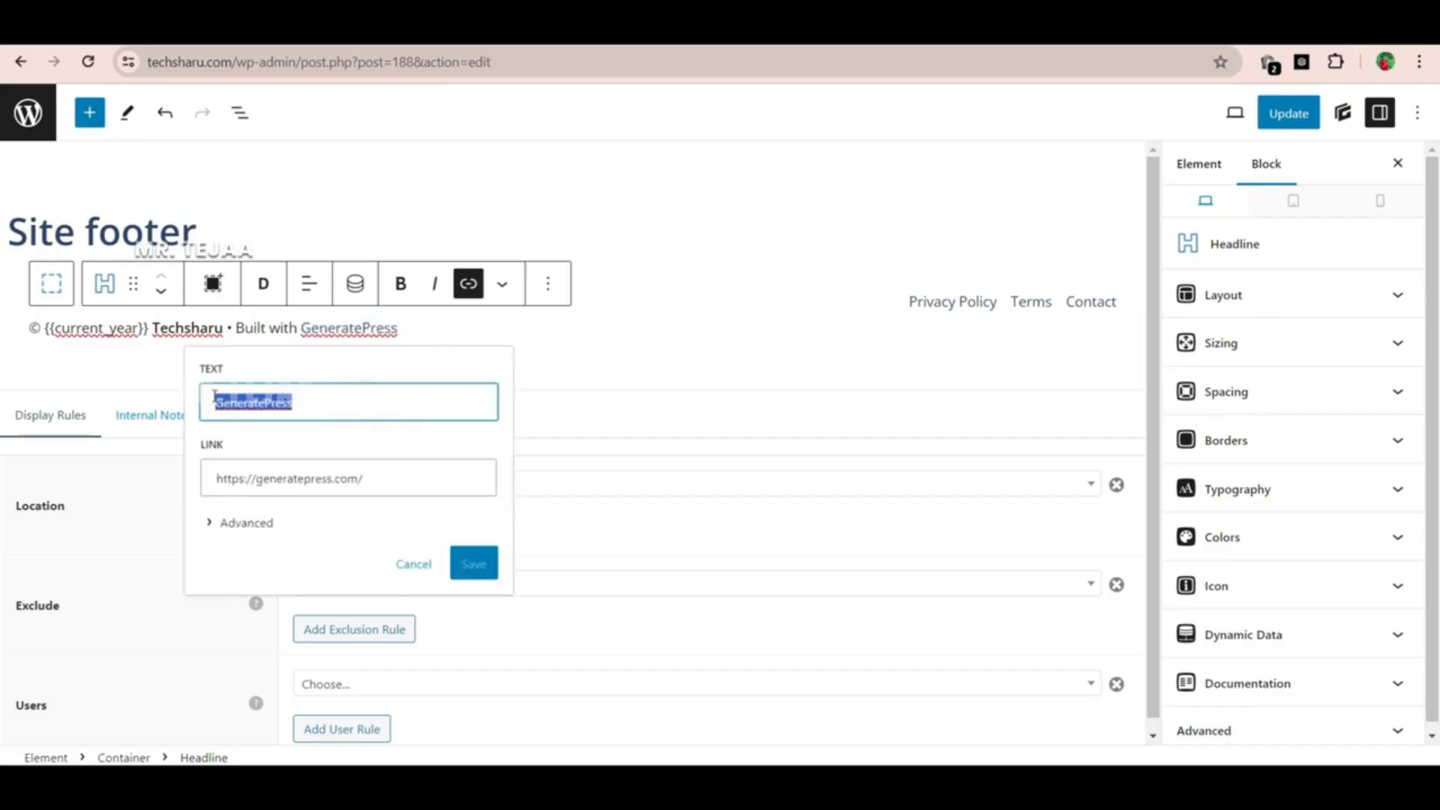
pyautogui.write('Mr Tejaa')
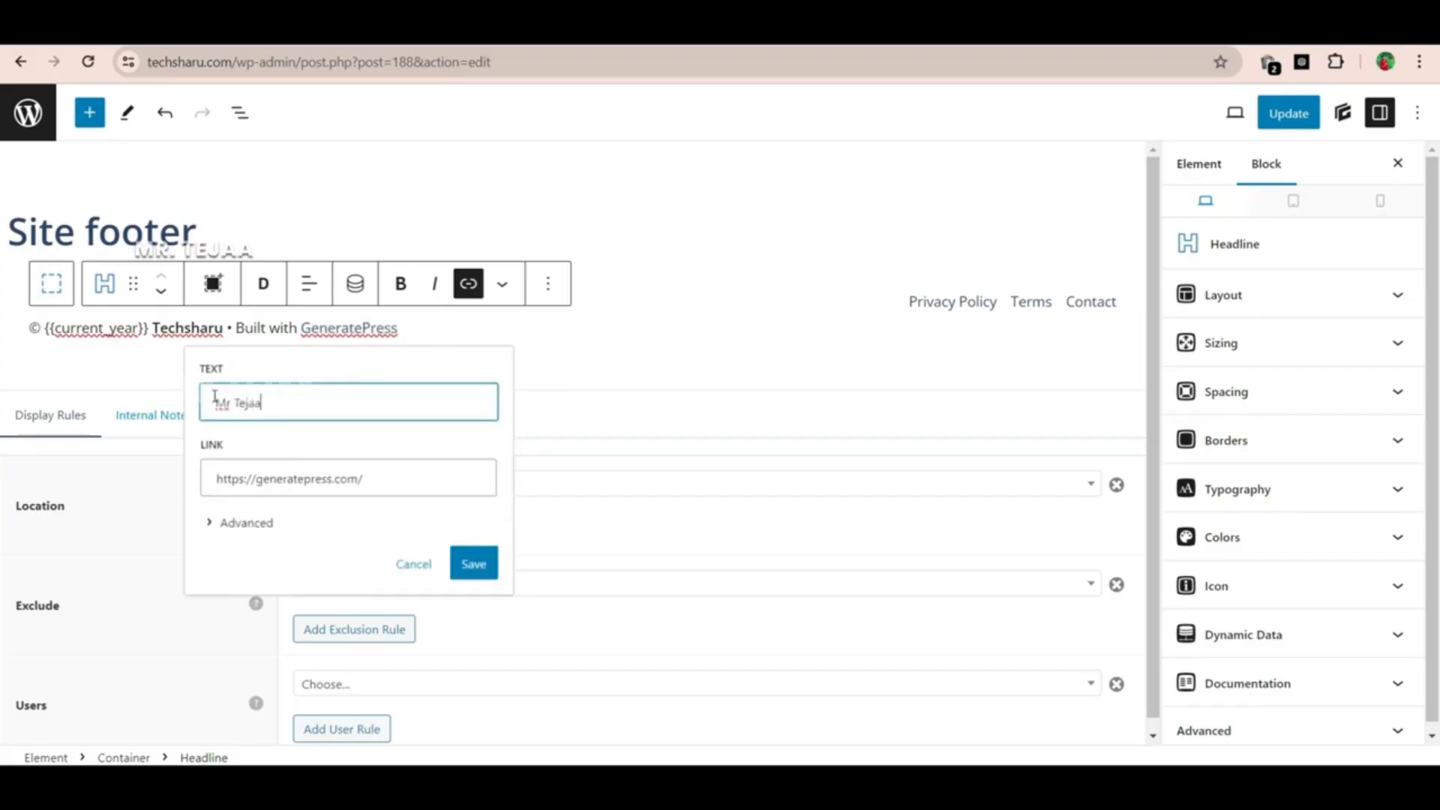
pyautogui.moveTo(384, 477); pyautogui.dragTo(168, 476)
pyautogui.moveTo(385, 478); pyautogui.dragTo(218, 466)
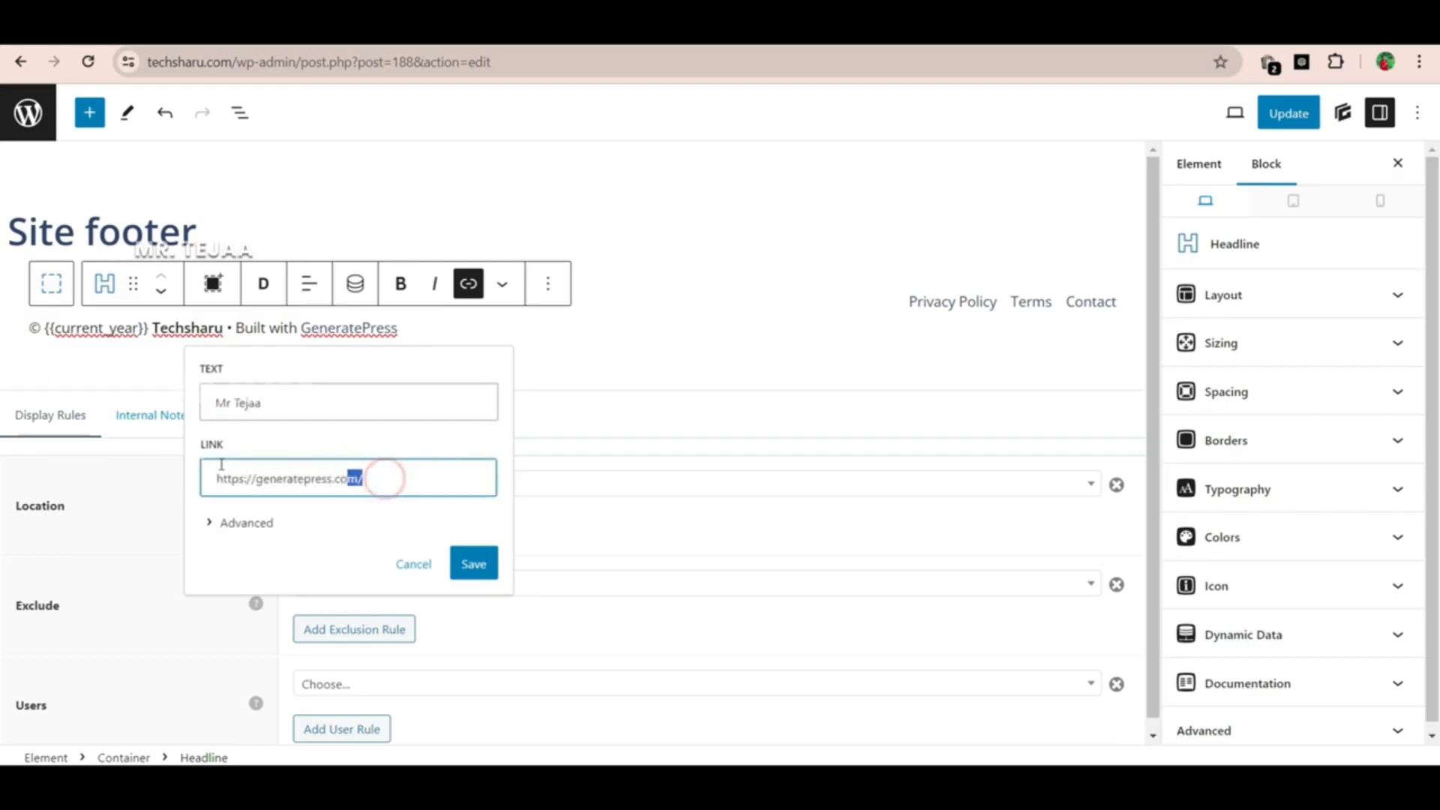
pyautogui.click(392, 482)
pyautogui.hotkey('ctrl', 'a')
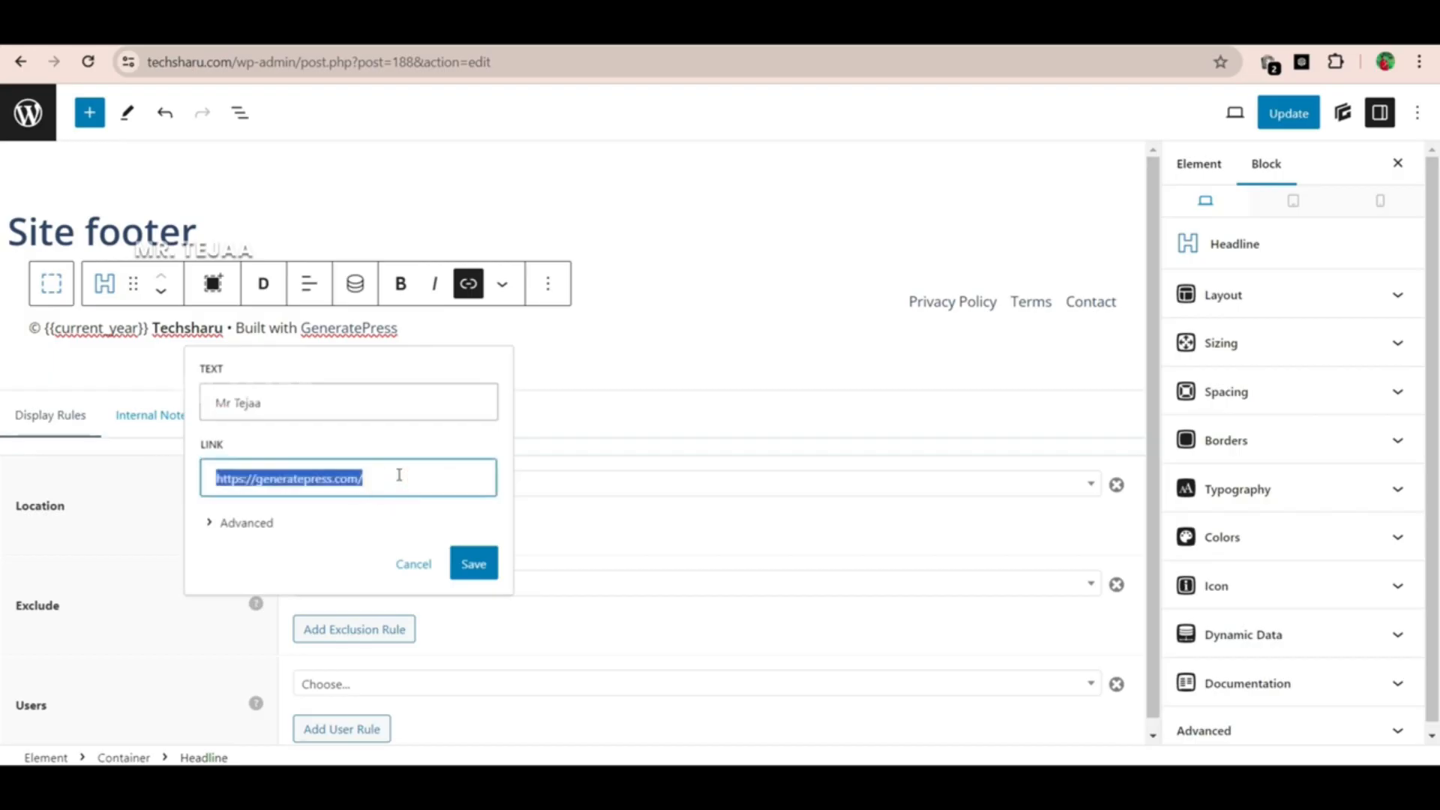
pyautogui.press('BackSpace')
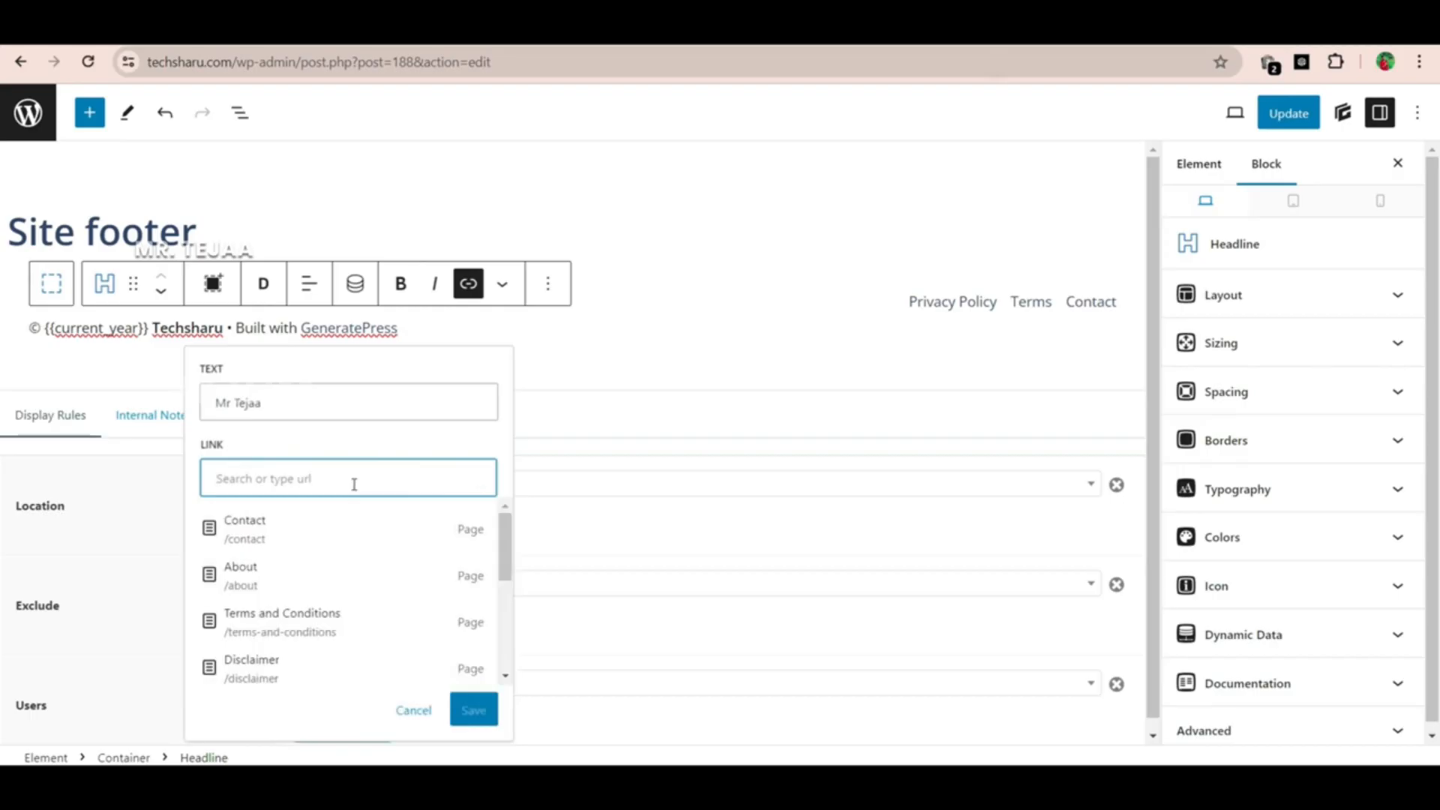
pyautogui.write('https://mrtejaa.com/')
pyautogui.click(488, 619)
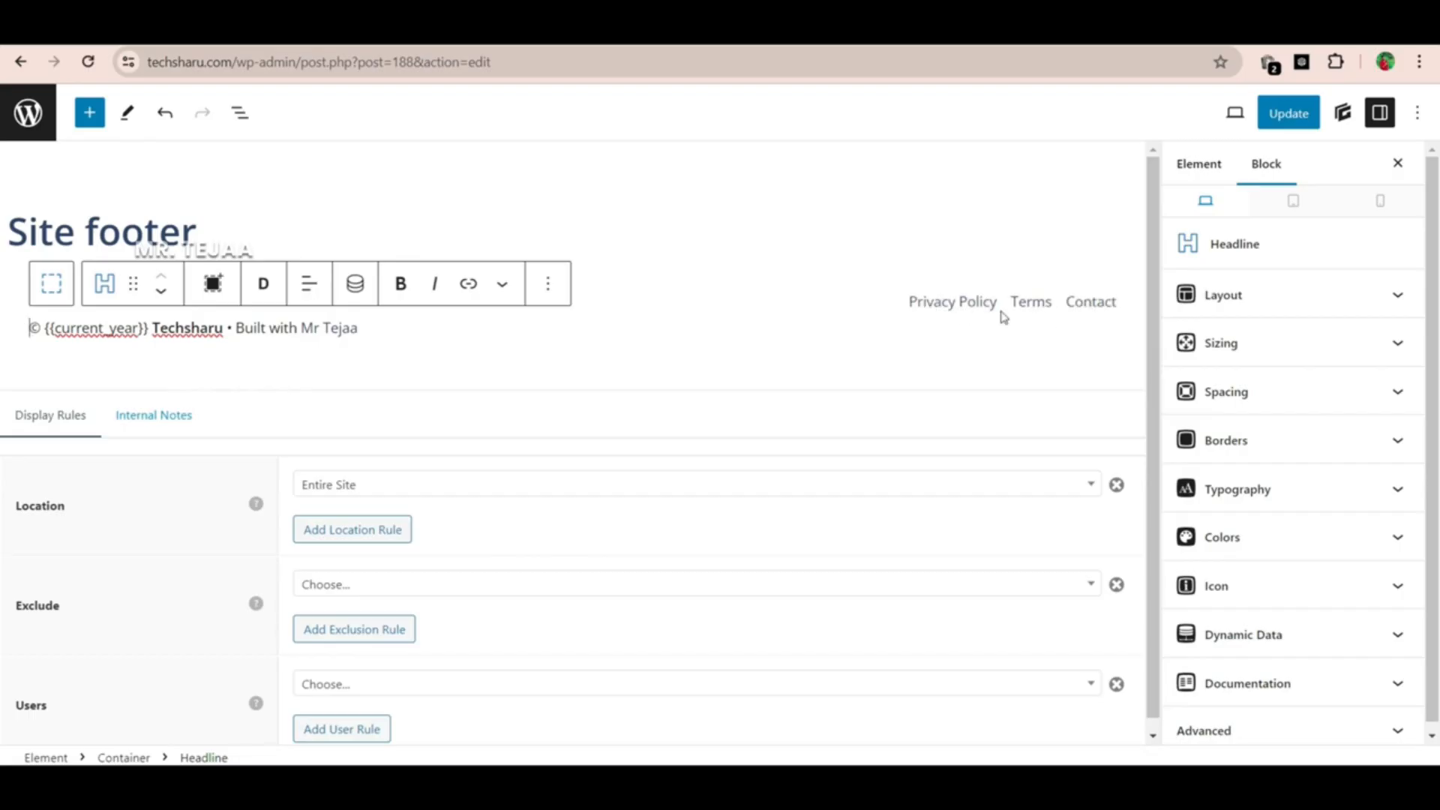
pyautogui.click(977, 302)
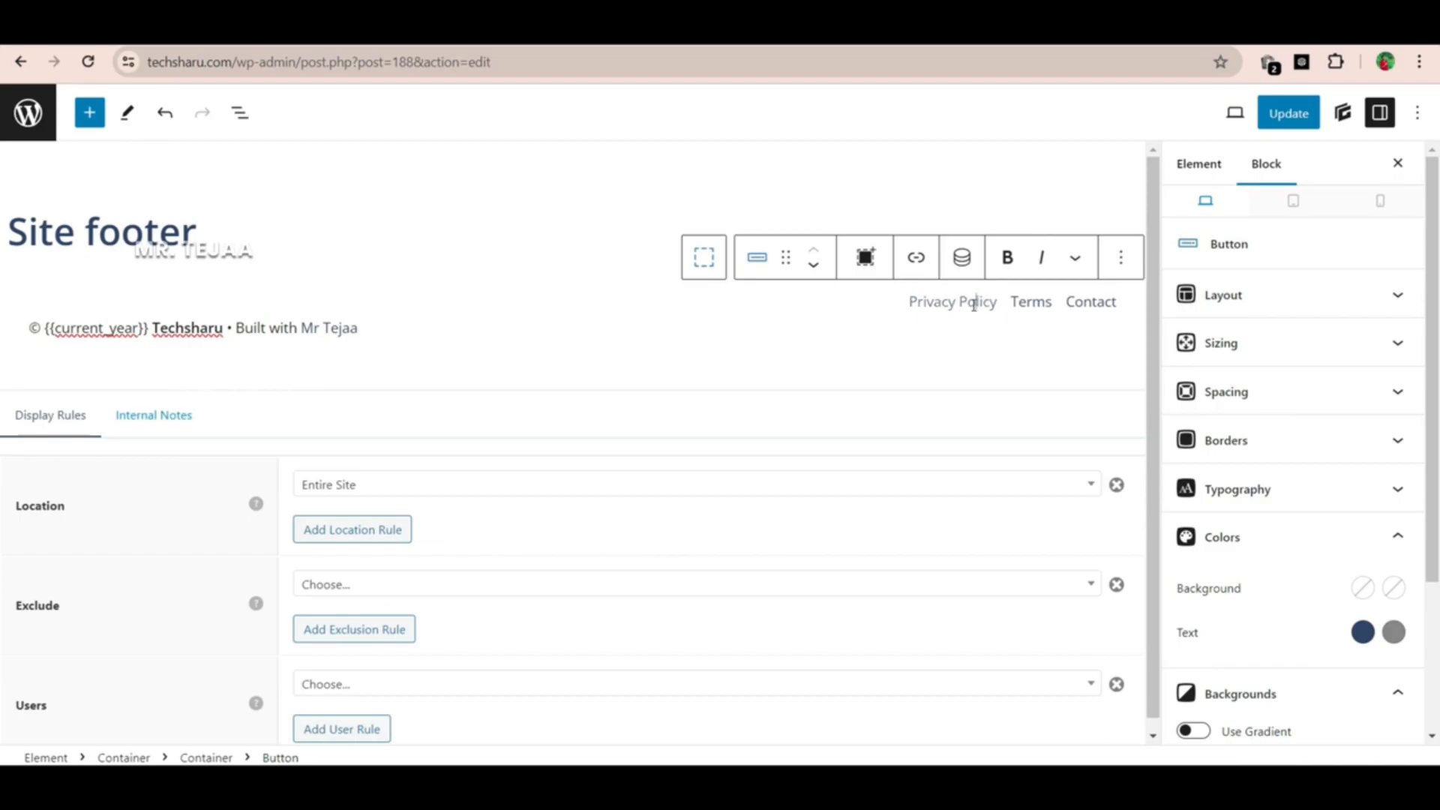
pyautogui.click(917, 257)
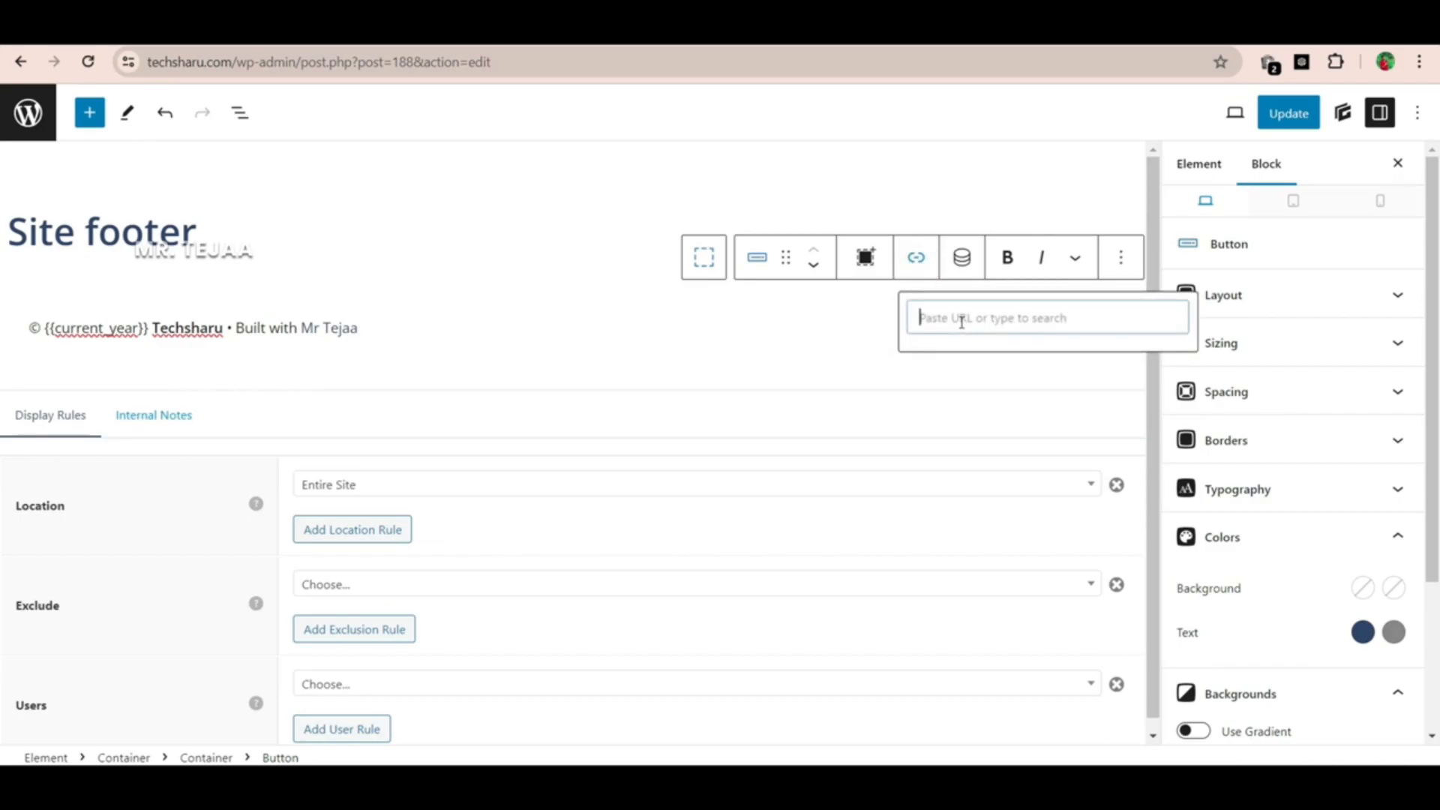
pyautogui.click(835, 329)
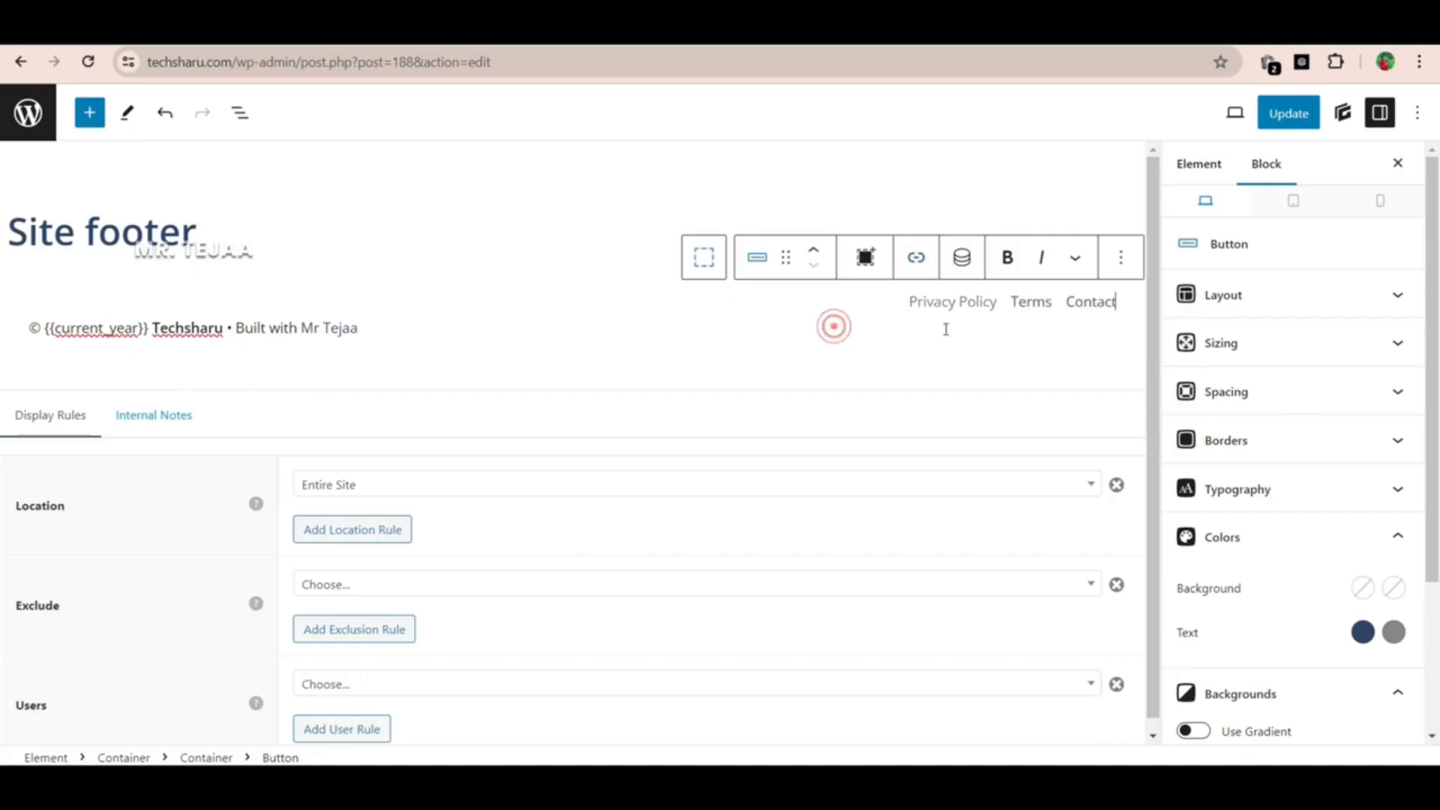
pyautogui.click(917, 257)
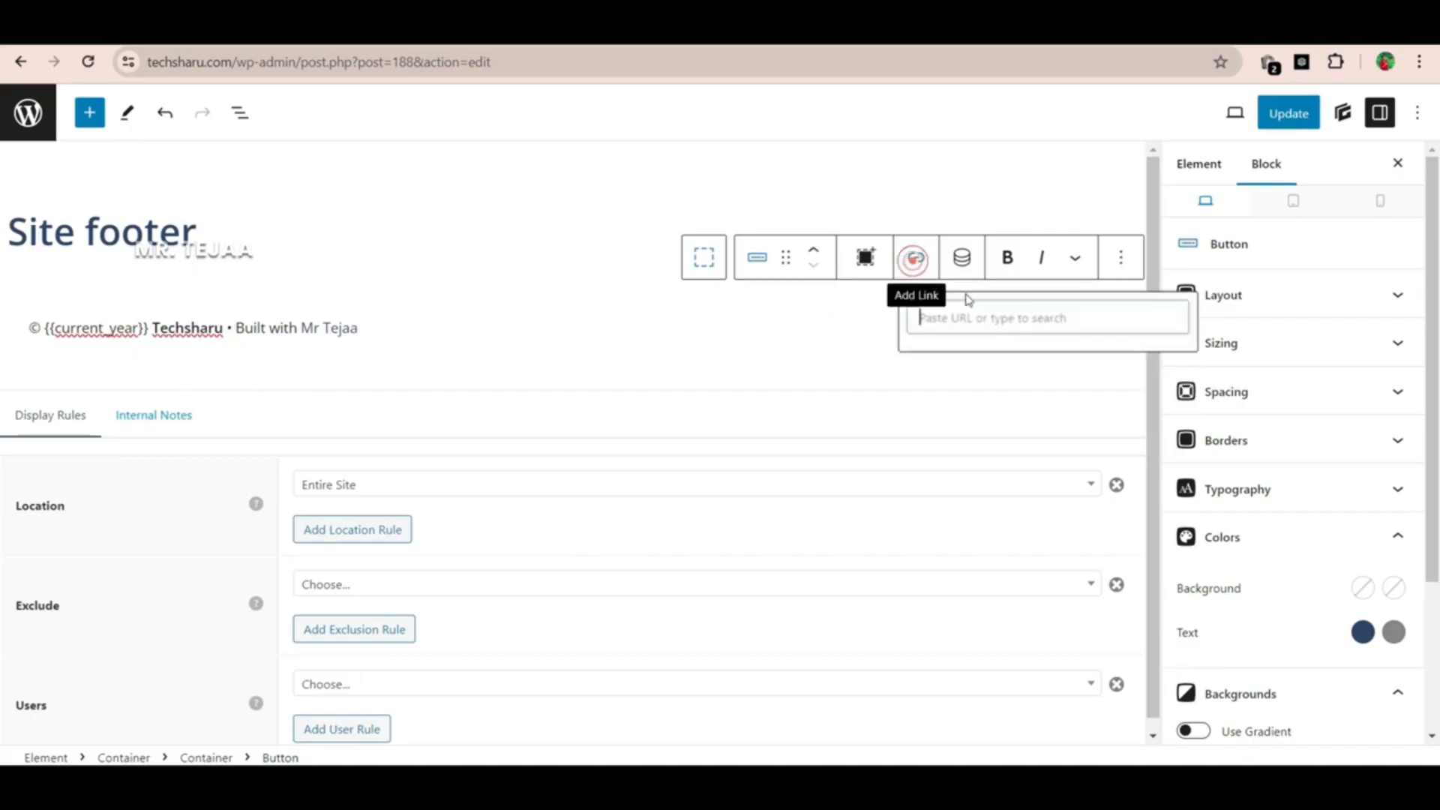
pyautogui.click(850, 333)
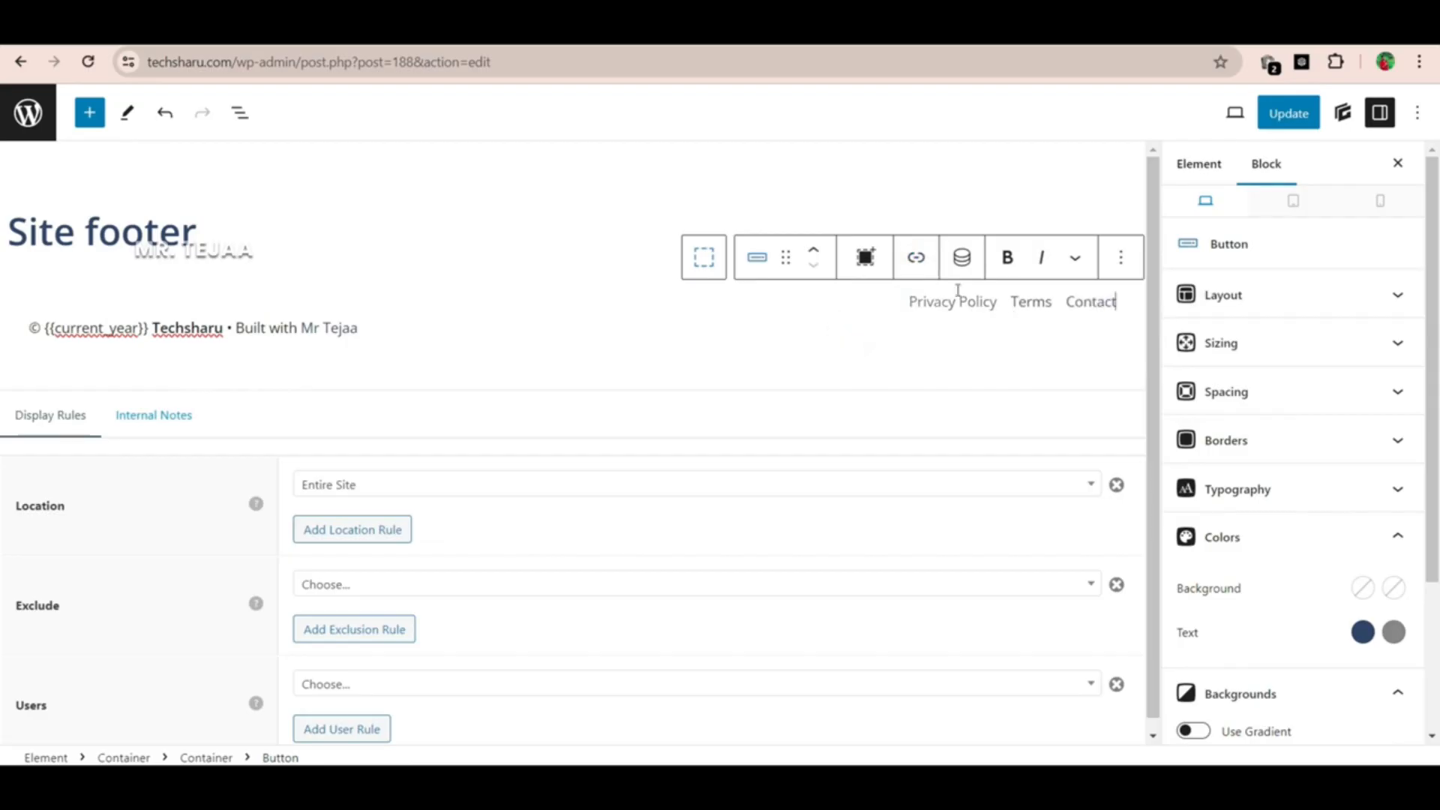
# Save the Site footer element and reload the techsharu.com home page
pyautogui.click(1287, 113)
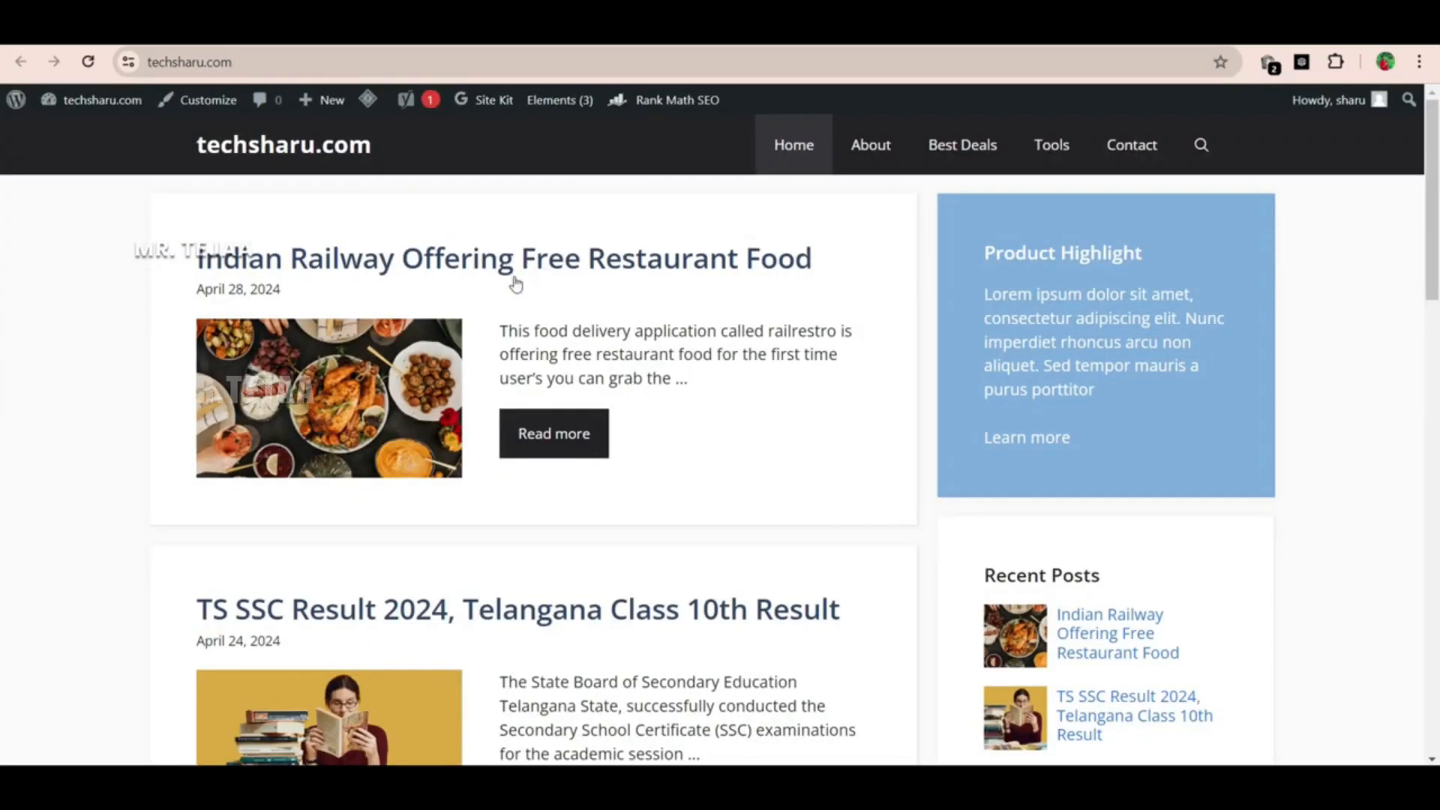
pyautogui.click(95, 66)
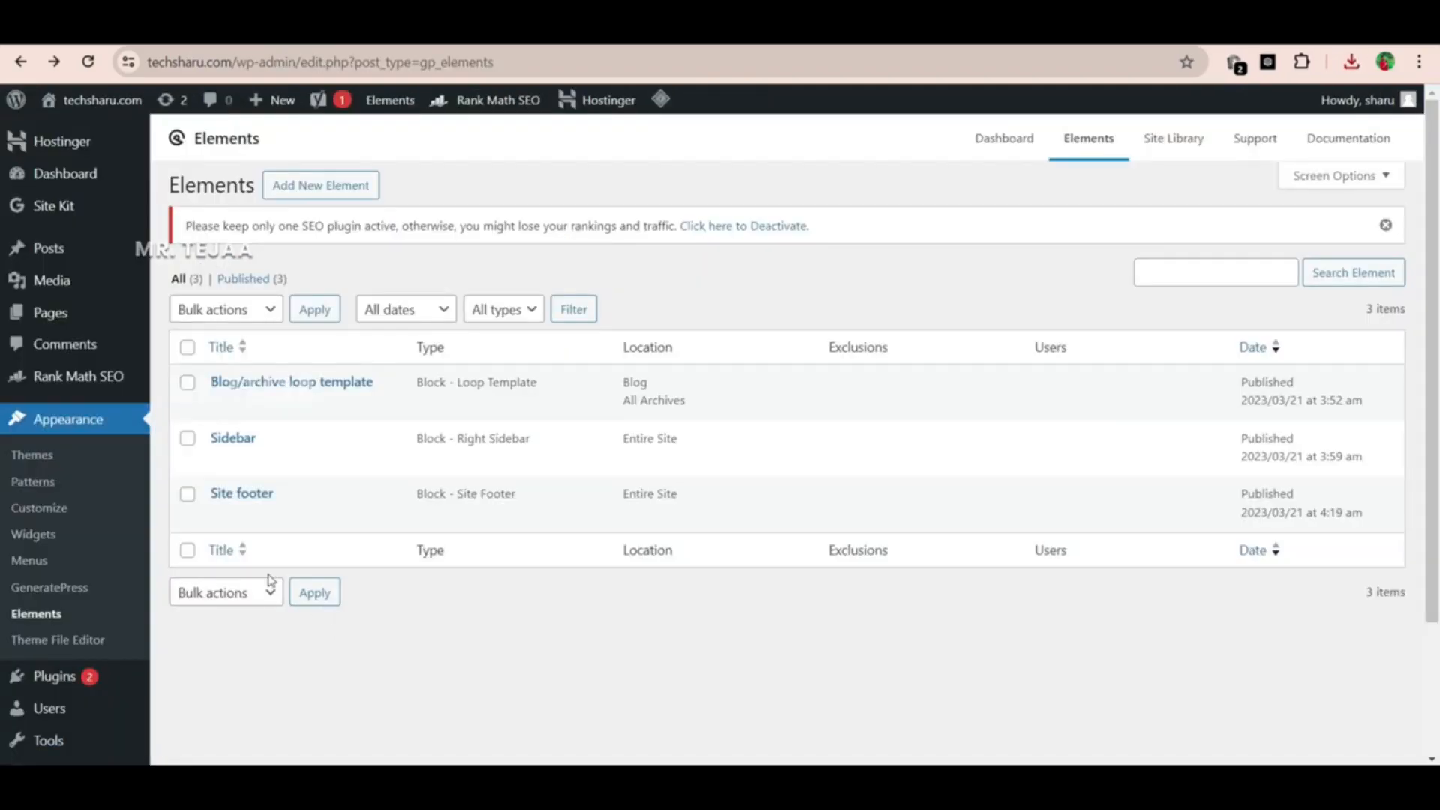
# Open the GeneratePress options from the WordPress admin area and go to the Import / Export section
pyautogui.click(82, 593)
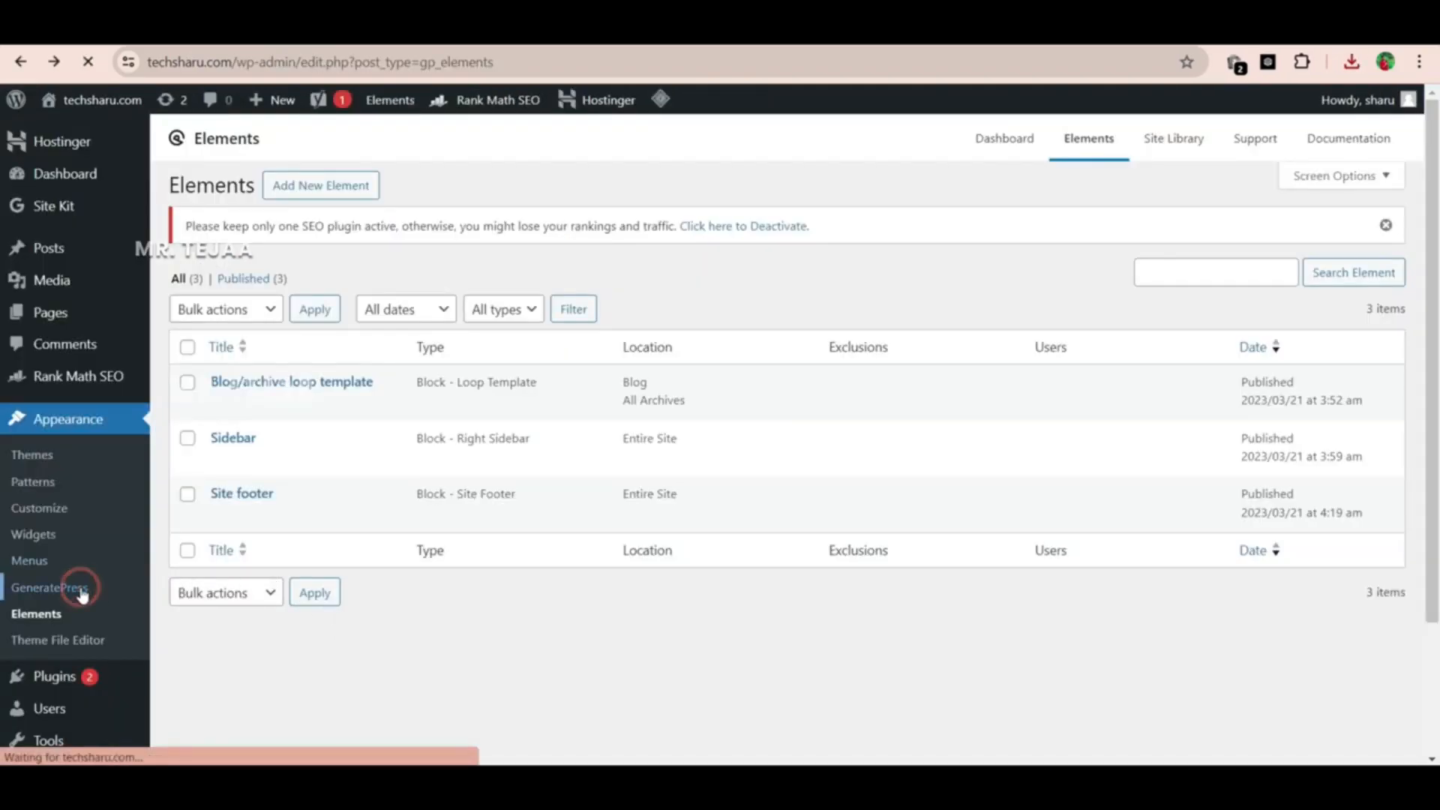
pyautogui.scroll(-15, 813, 454)
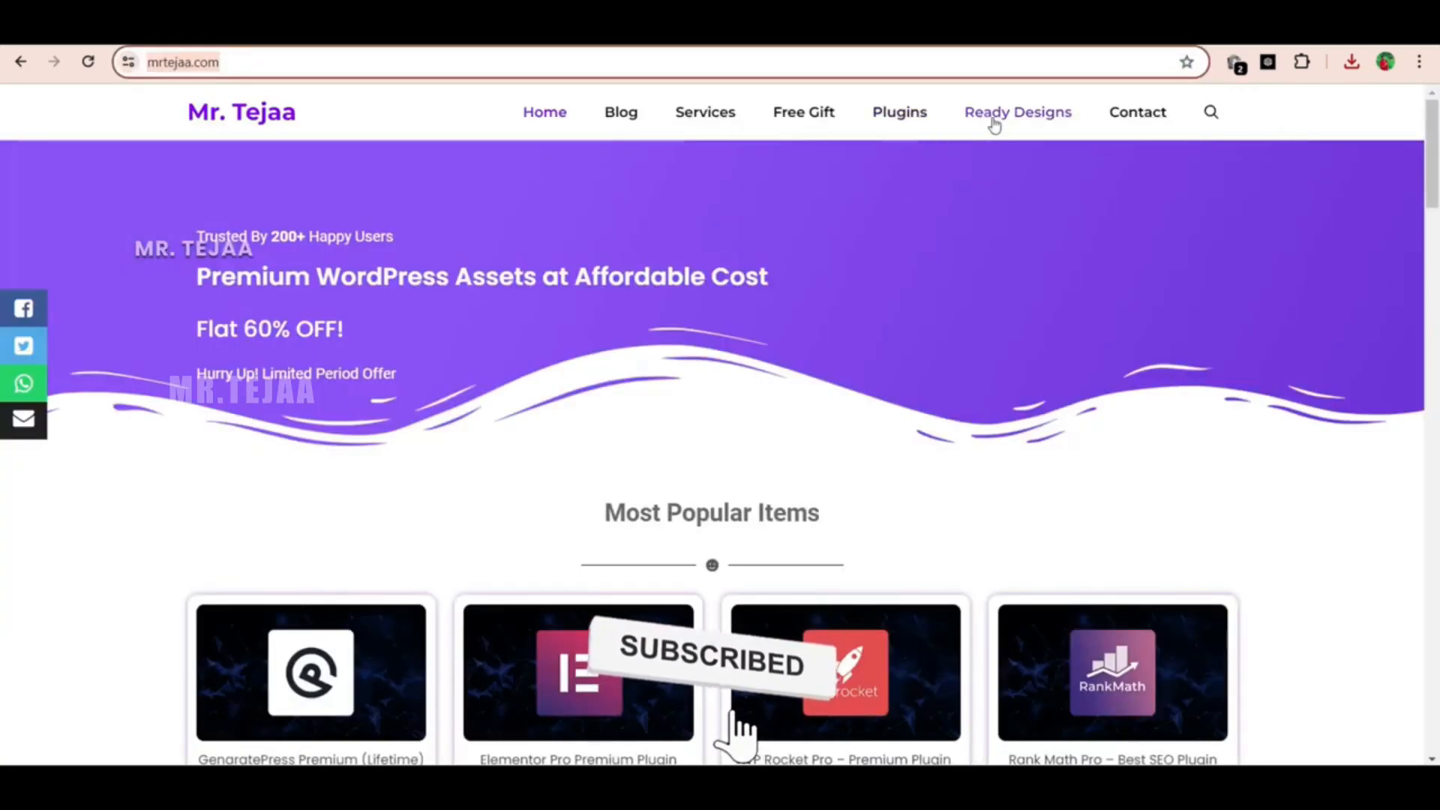
# Browse the Ready Designs on mrtejaa.com and open the purchase page for the GeneratePress Theme Customization Template Kit
pyautogui.click(1002, 118)
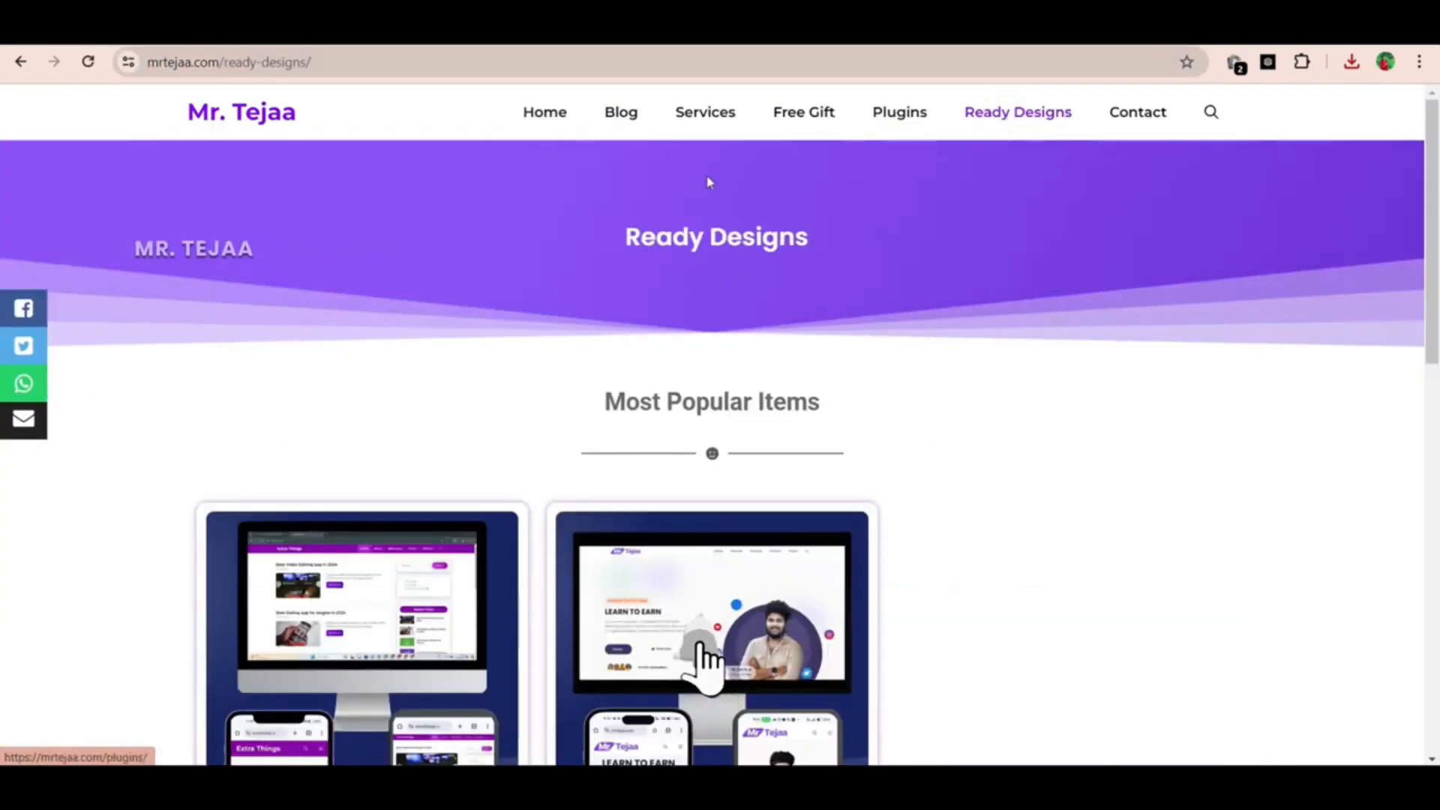
pyautogui.scroll(-6, 531, 295)
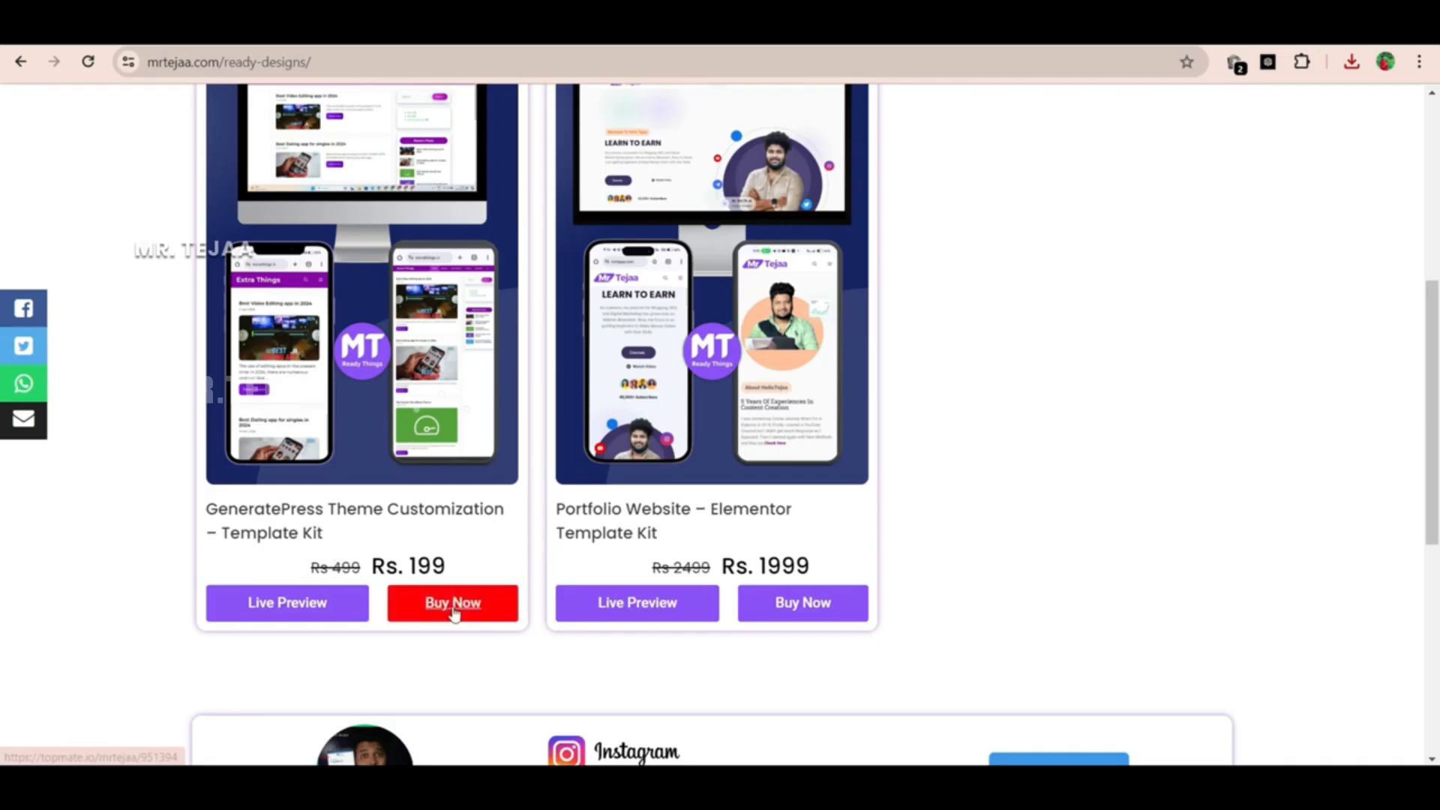
pyautogui.scroll(1, 419, 551)
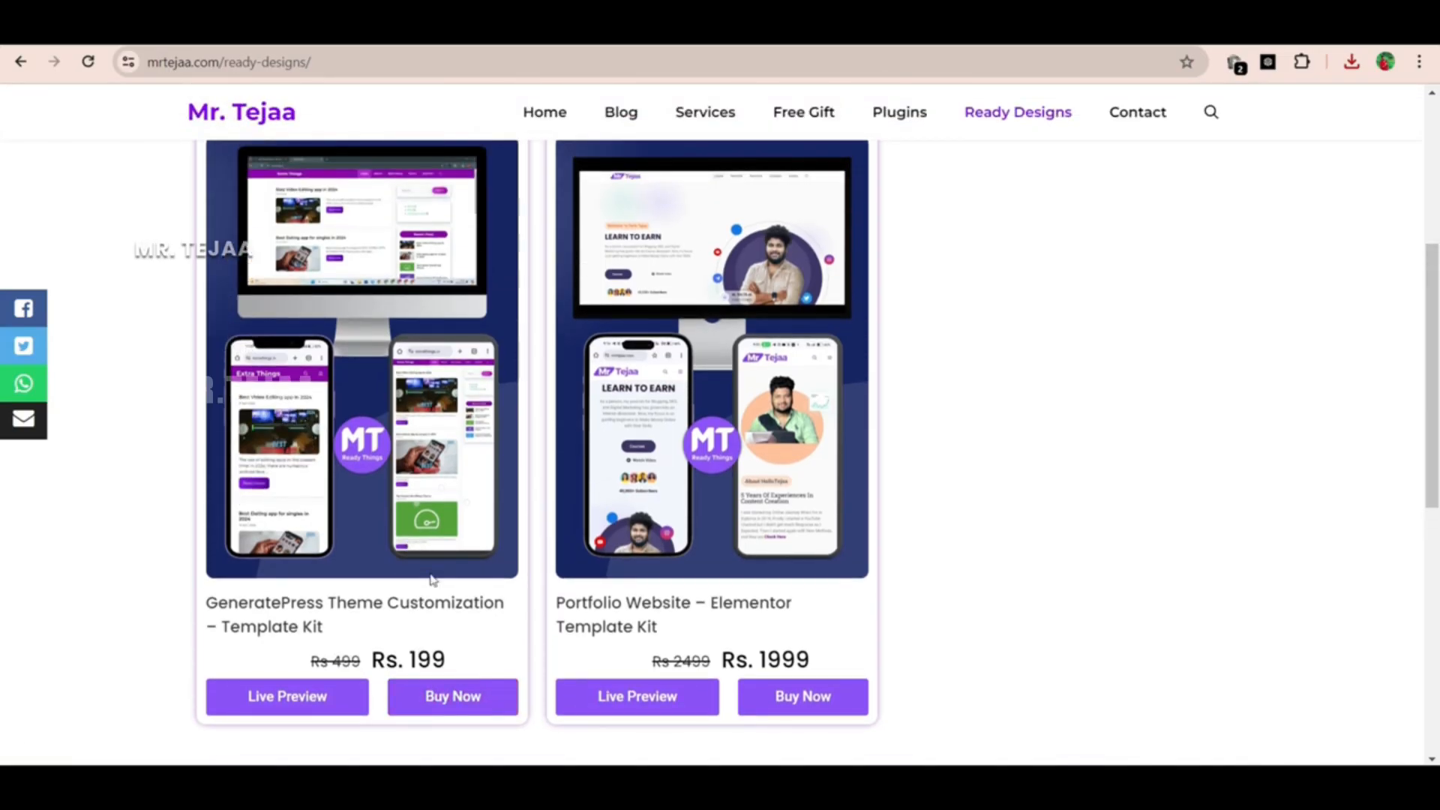
pyautogui.click(488, 697)
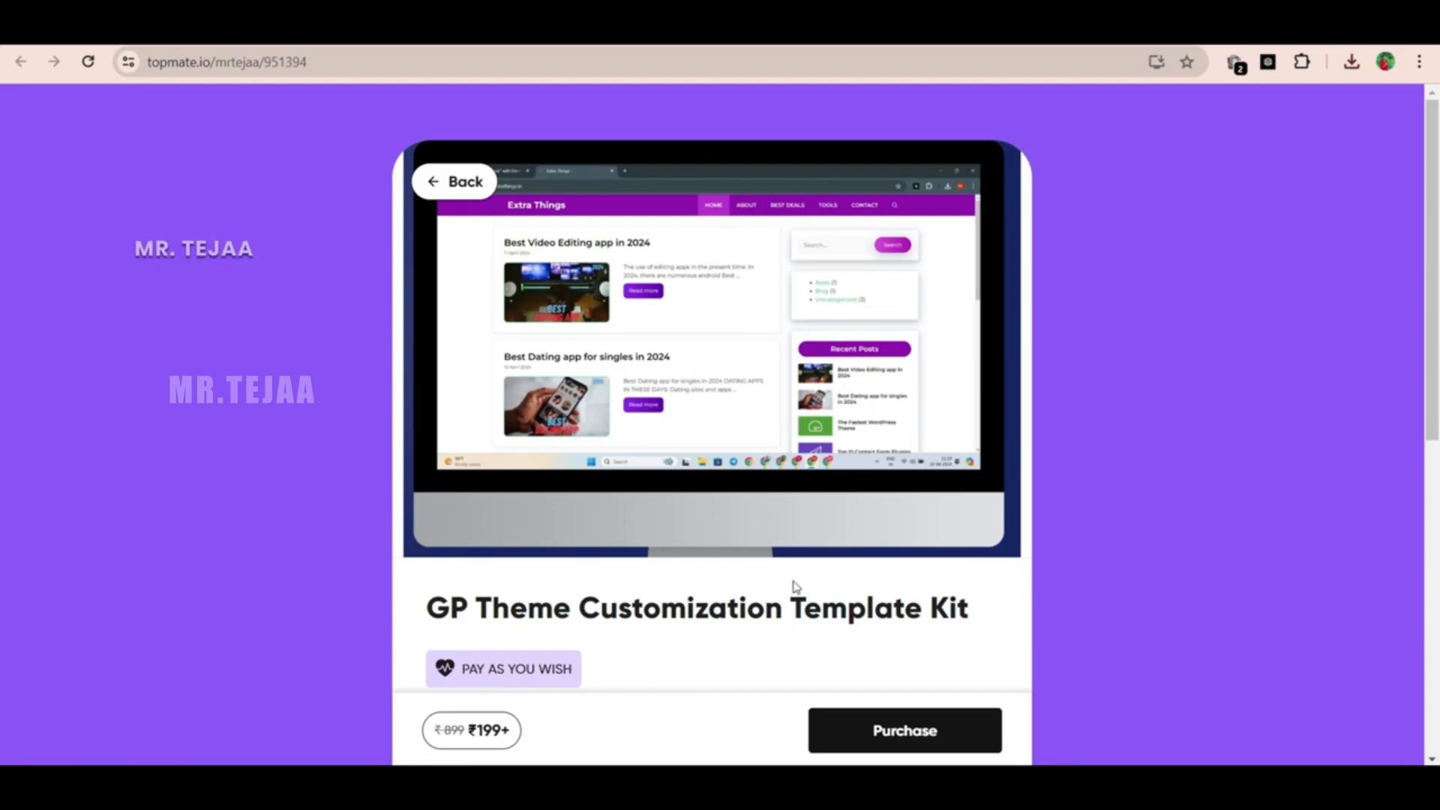
# Look through the GP Theme Customization Template Kit's product details and its purchase form's contact fields, price choices and add-ons
pyautogui.scroll(-4, 785, 590)
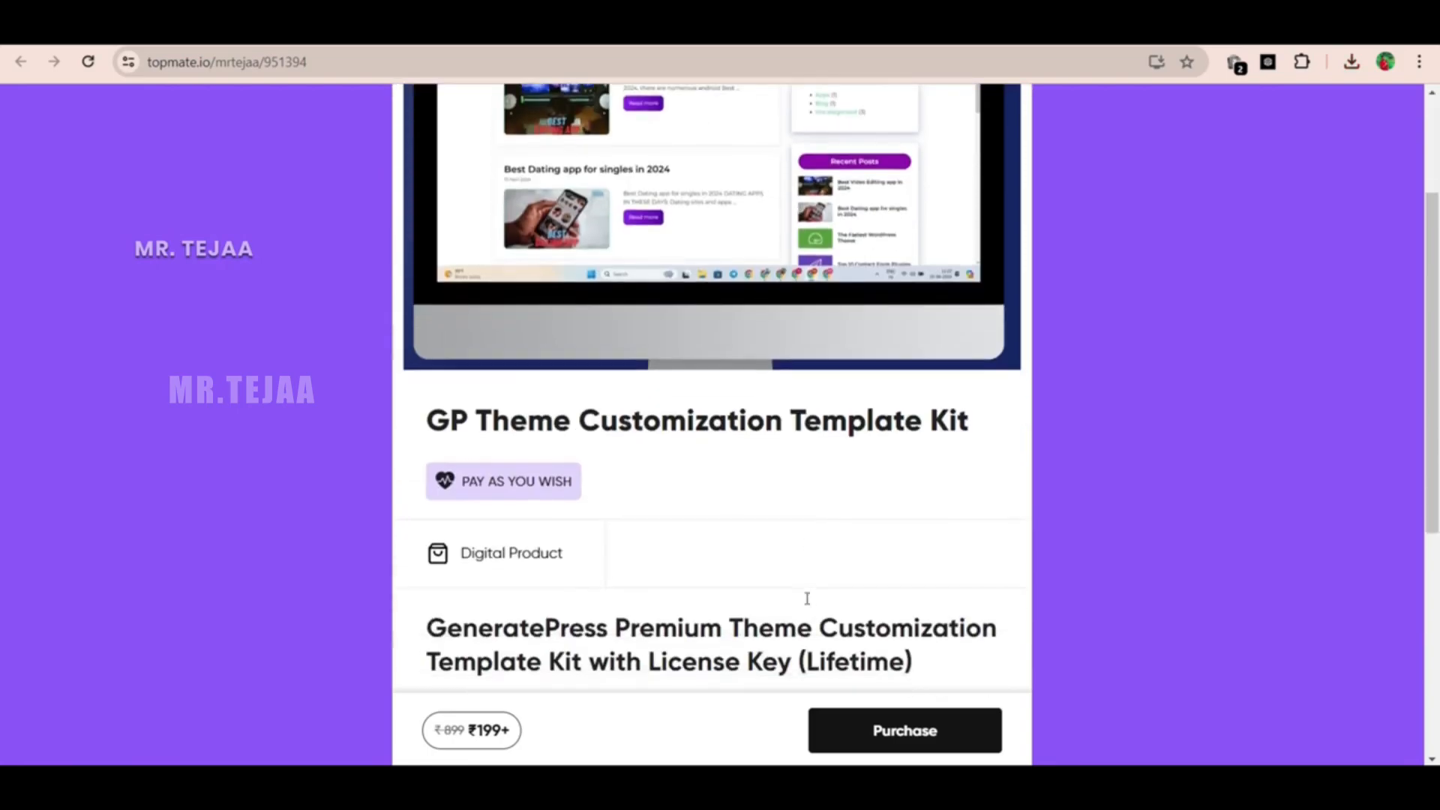
pyautogui.click(907, 730)
pyautogui.click(609, 374)
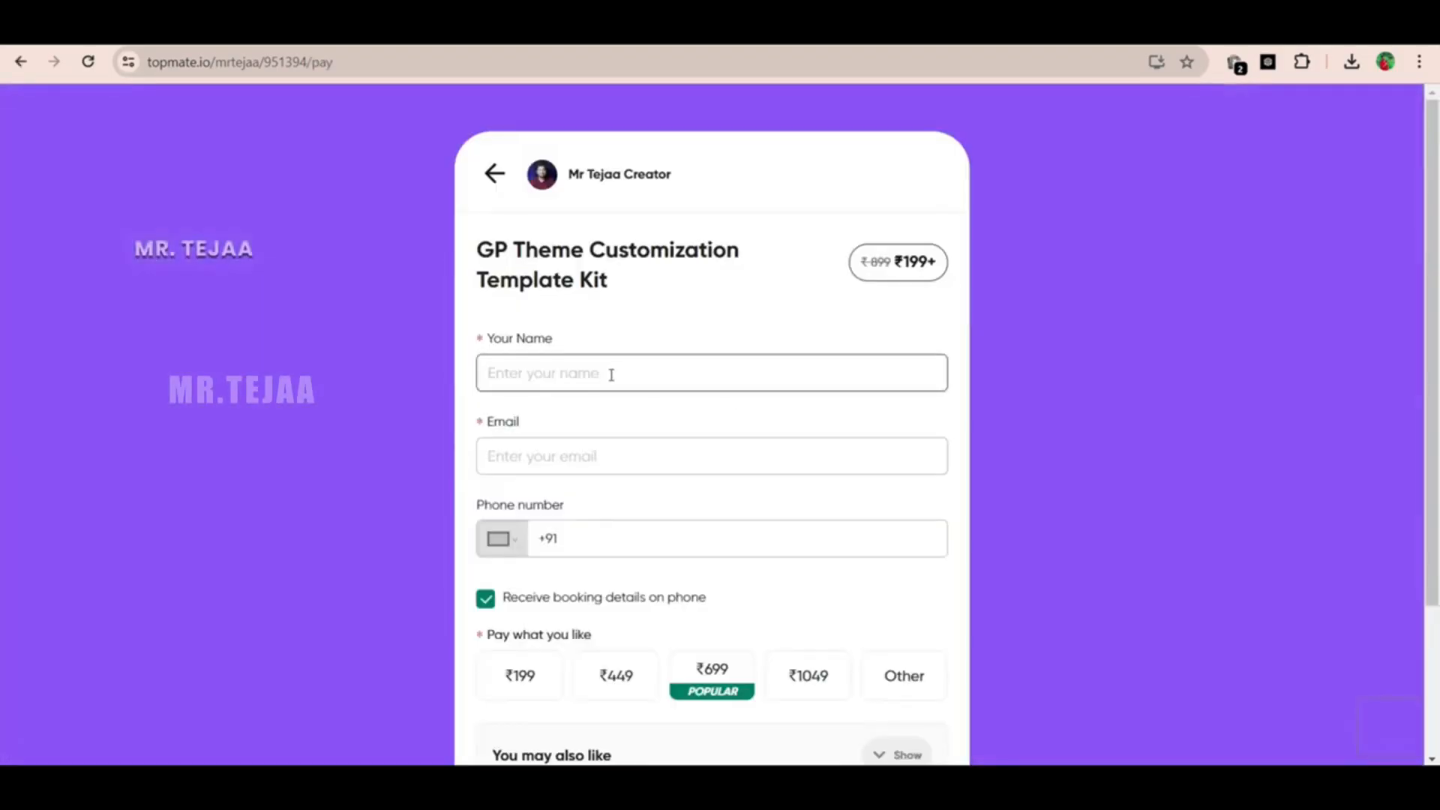
pyautogui.click(955, 502)
pyautogui.scroll(-3, 1162, 500)
pyautogui.scroll(-2, 1162, 500)
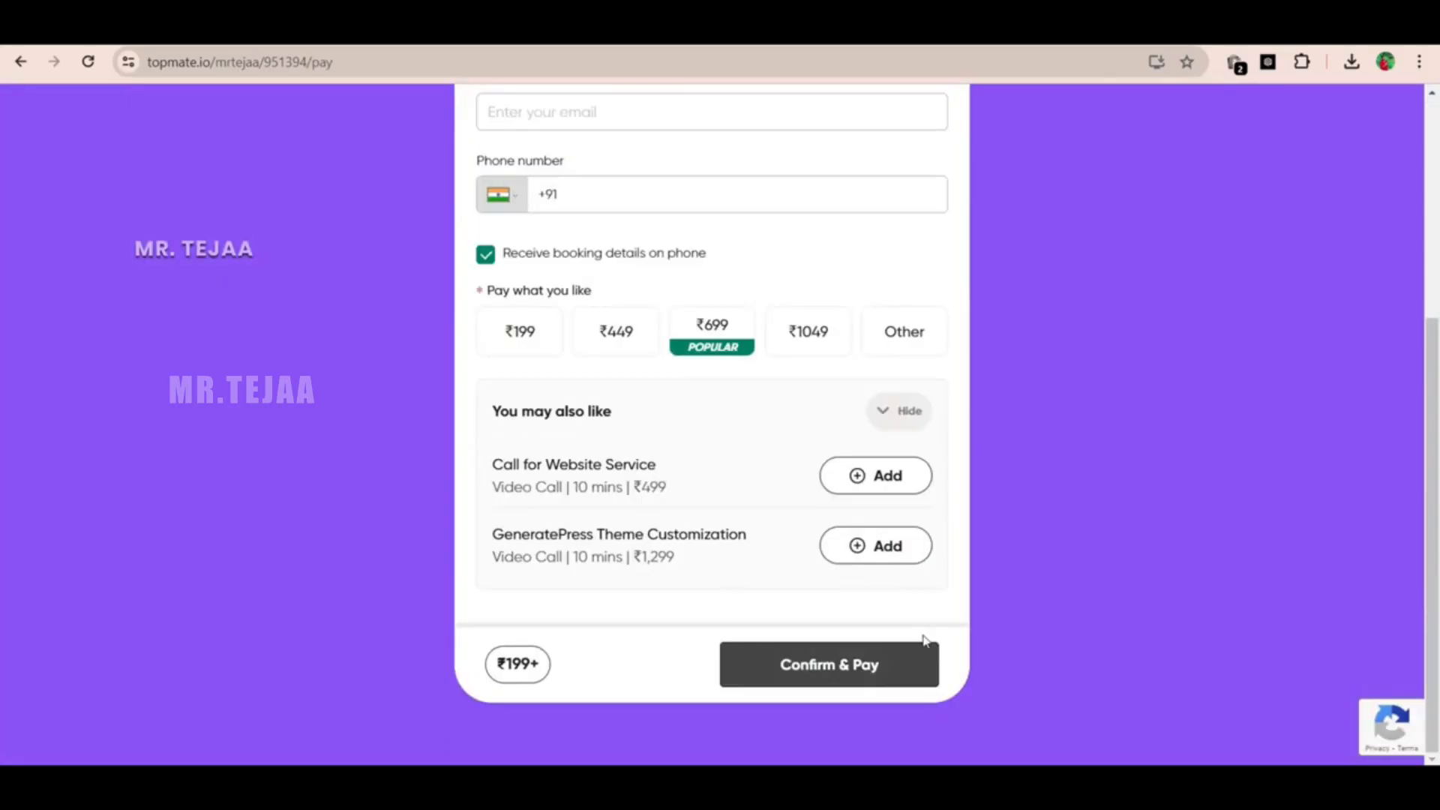
pyautogui.click(893, 410)
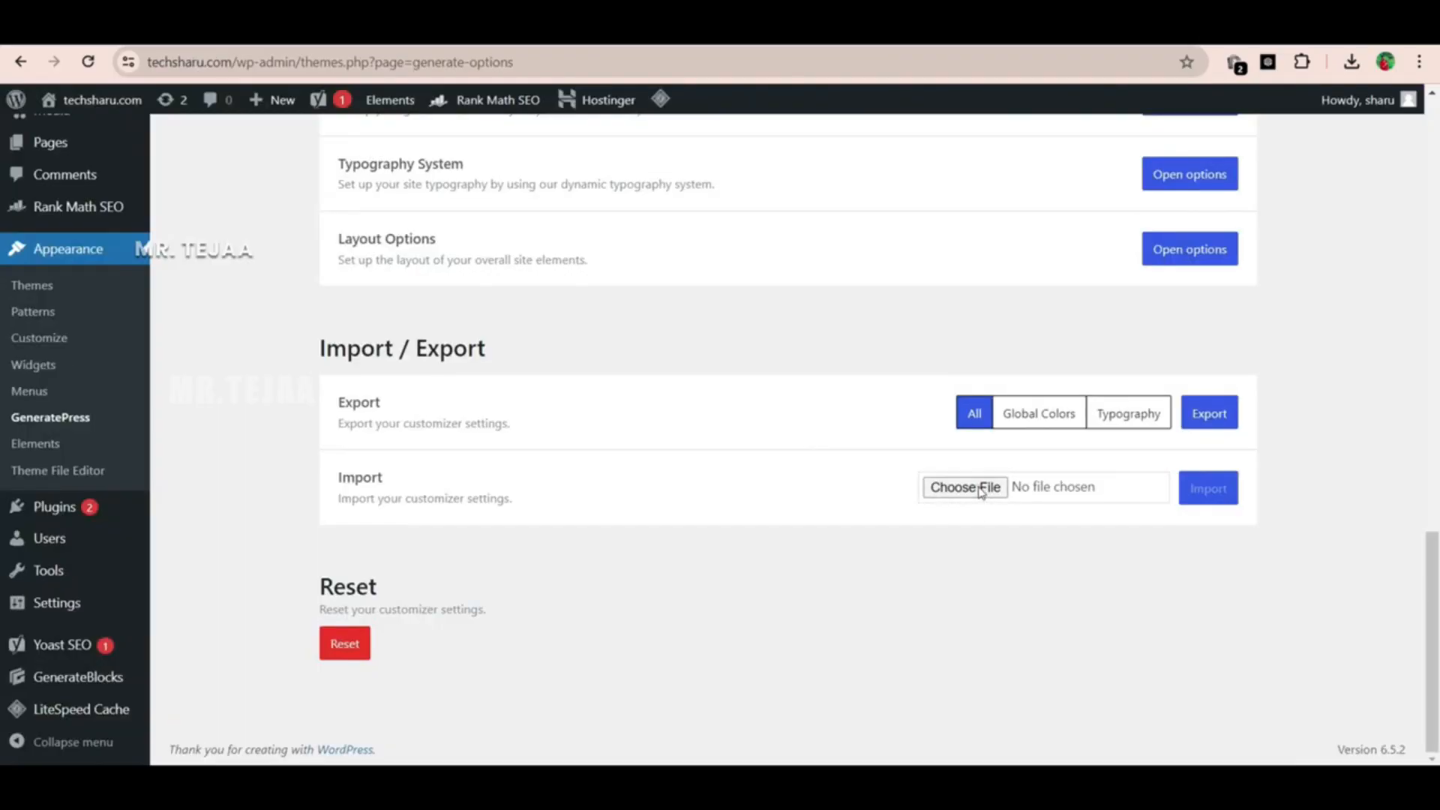
# Back in the GeneratePress options, import the customizer settings from the mrtejaa generatepress-settings JSON file in Downloads
pyautogui.click(978, 488)
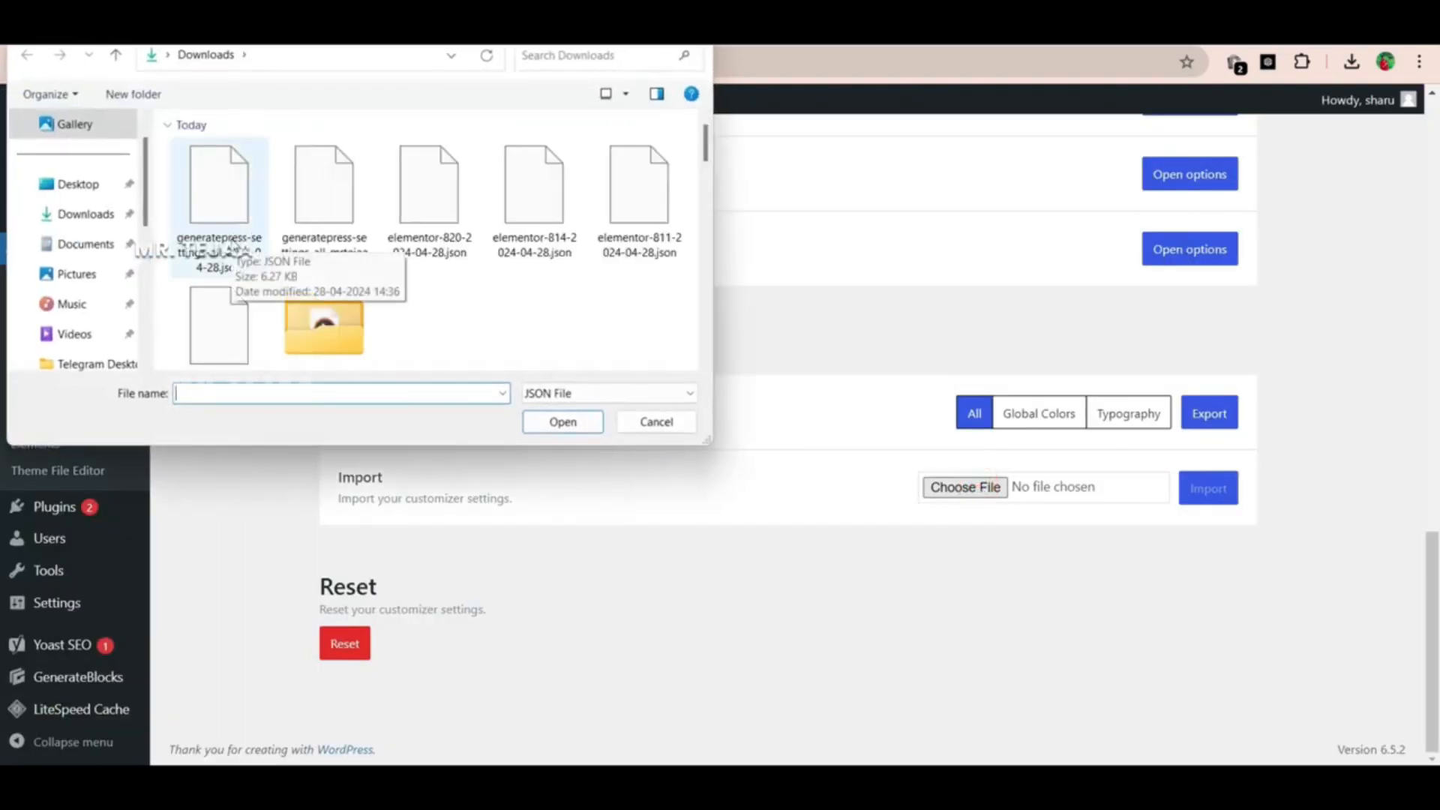
pyautogui.click(322, 225)
pyautogui.click(568, 424)
pyautogui.click(1221, 496)
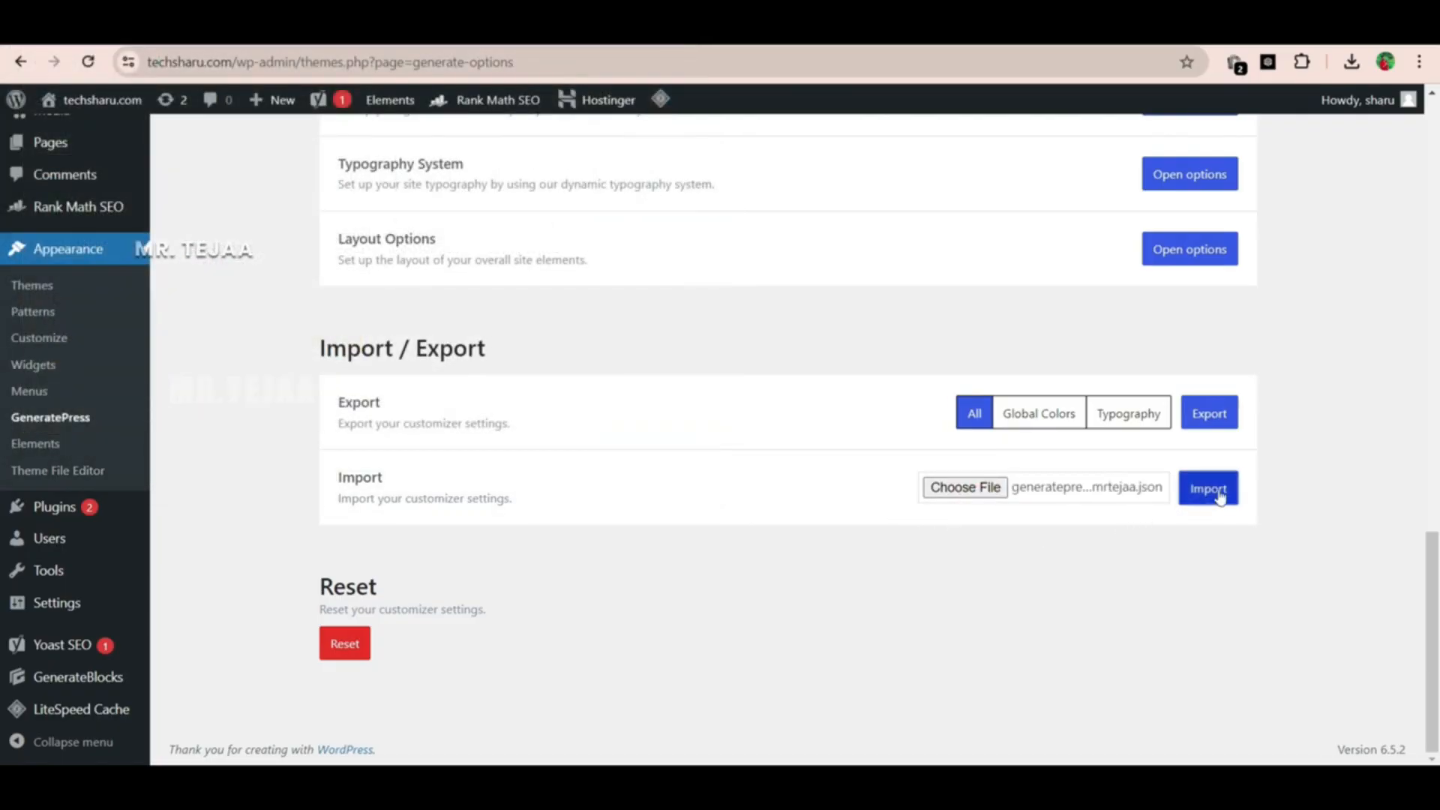
# Switch to the techsharu.com homepage and reload it to view the site with the imported customizer settings
pyautogui.click(794, 183)
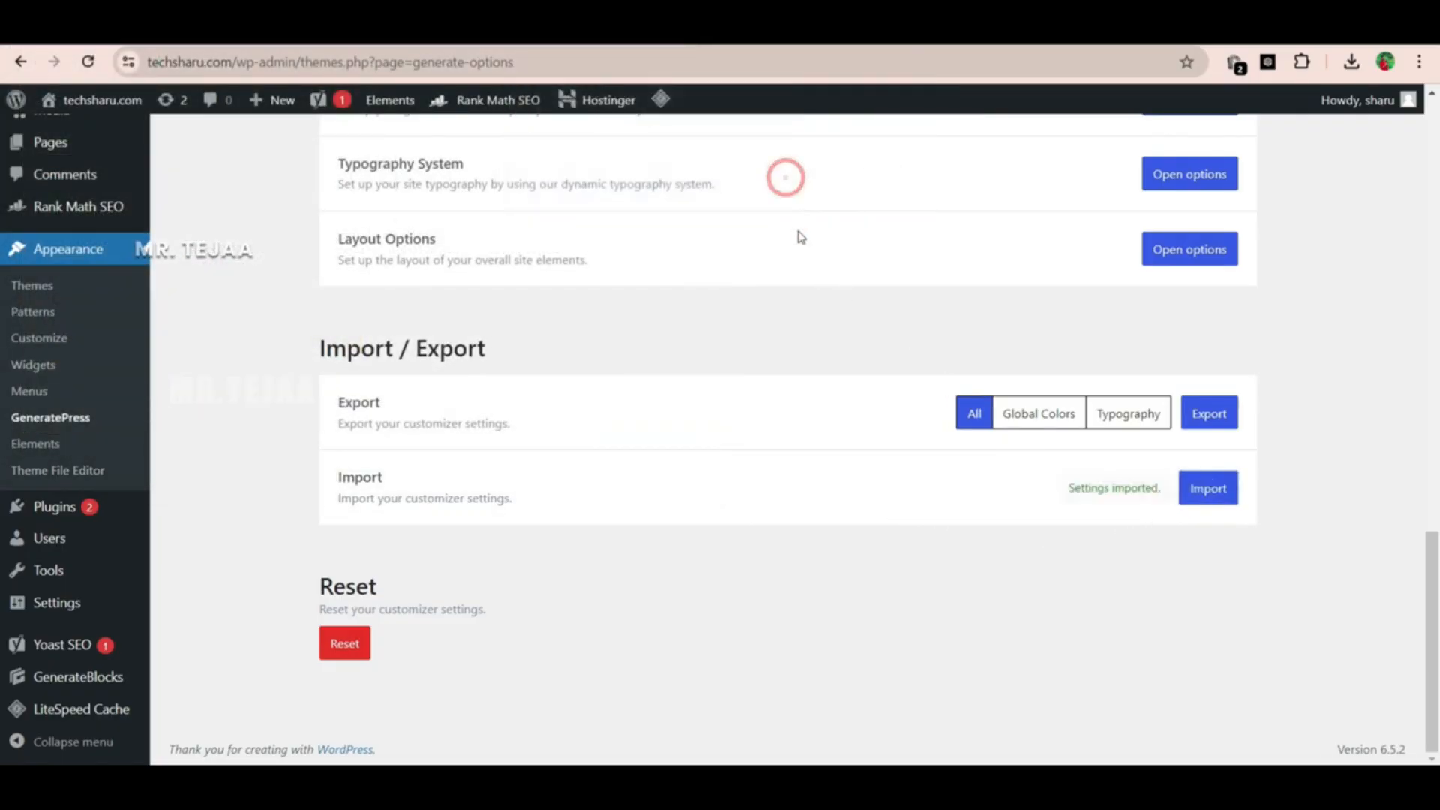
pyautogui.click(218, 32)
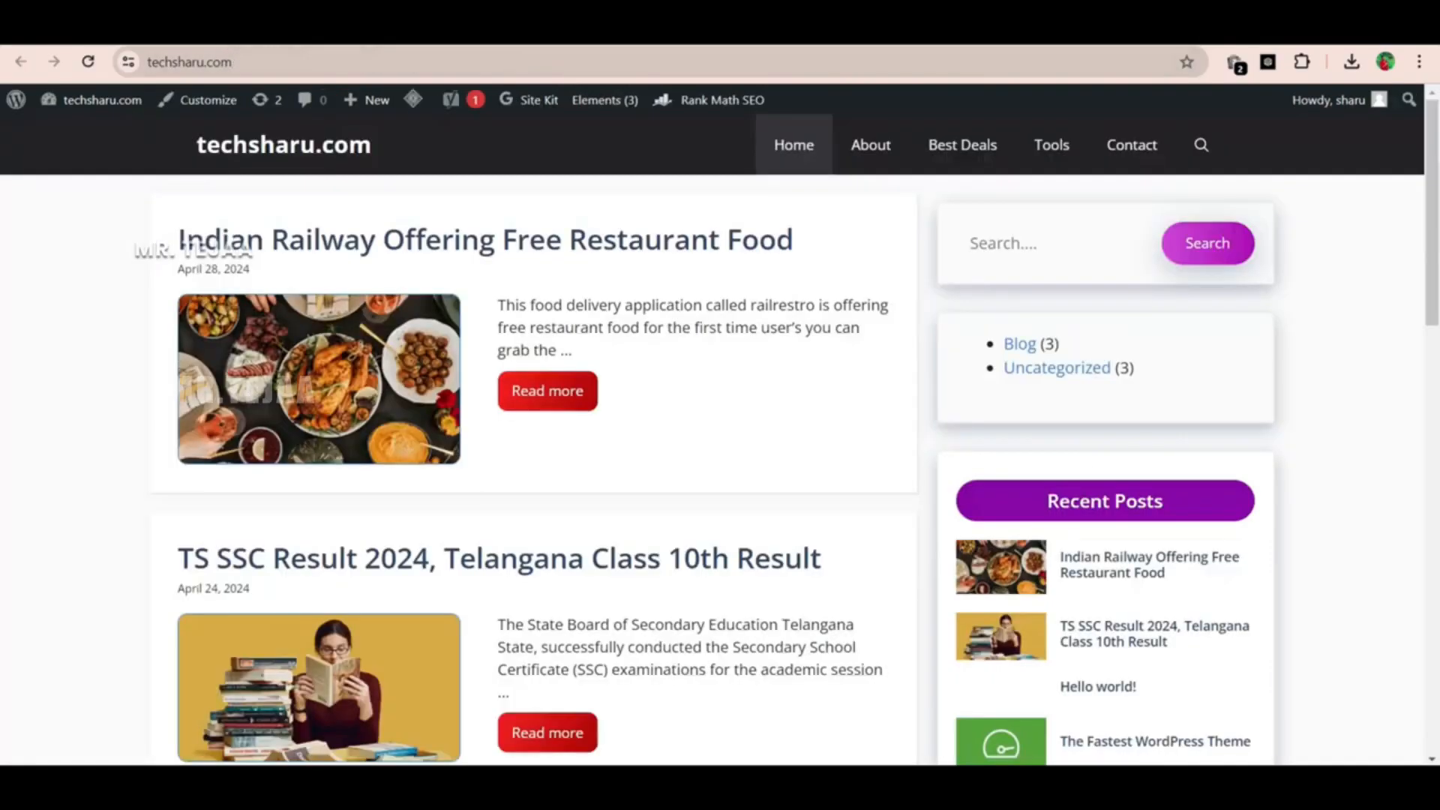
pyautogui.click(88, 63)
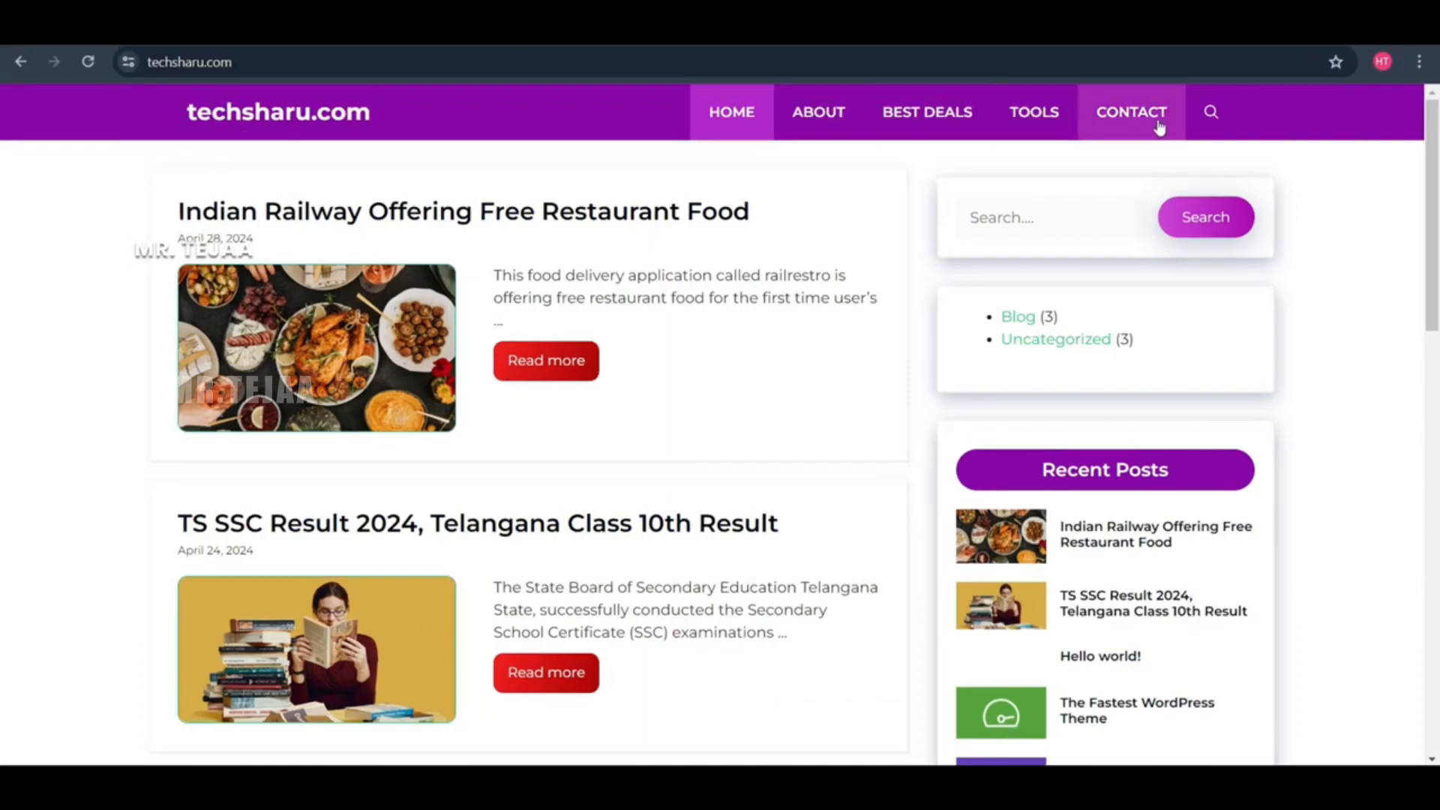
# Try the header search overlay with the sample text "r7f", clear and close it, and look through the homepage posts
pyautogui.click(1210, 112)
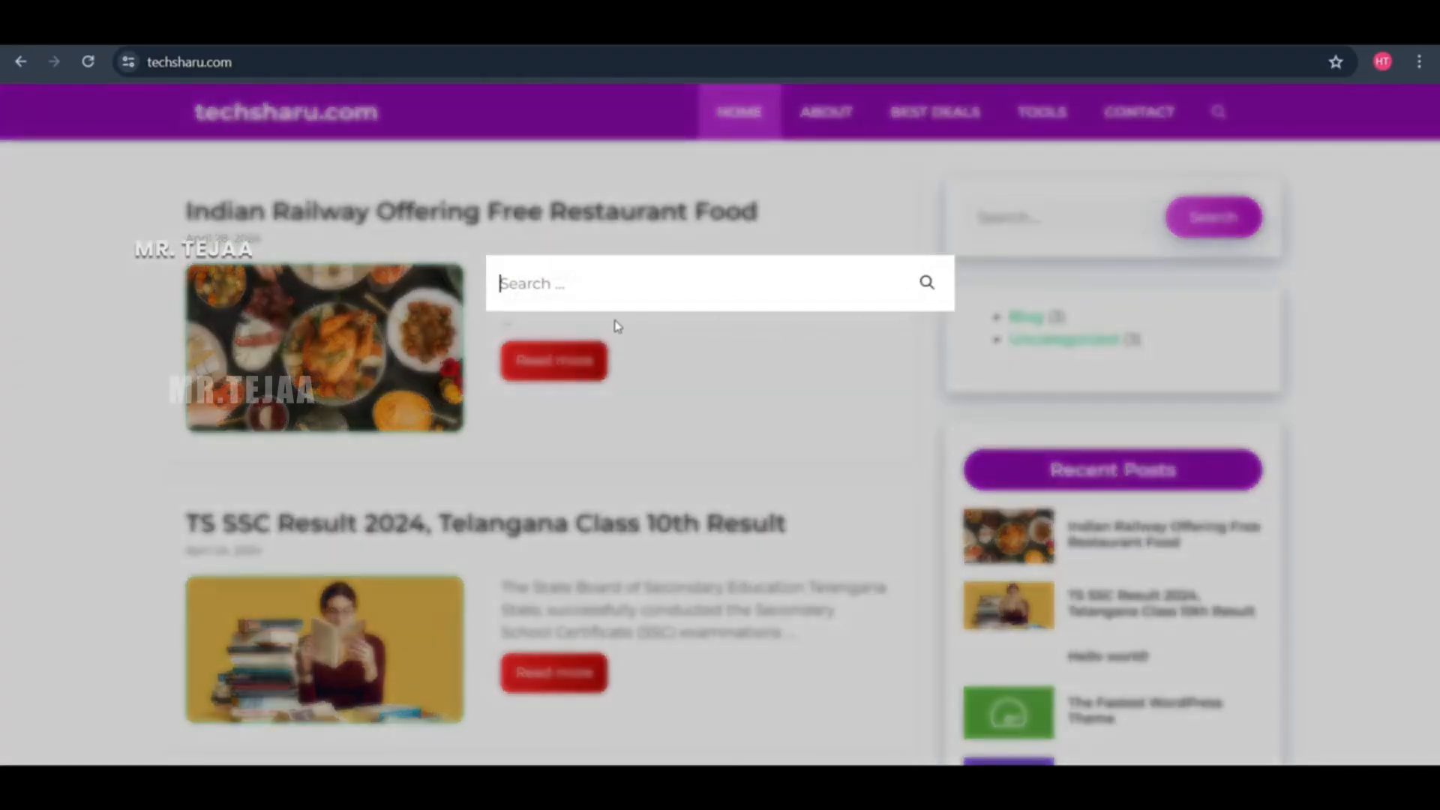
pyautogui.write('r7f')
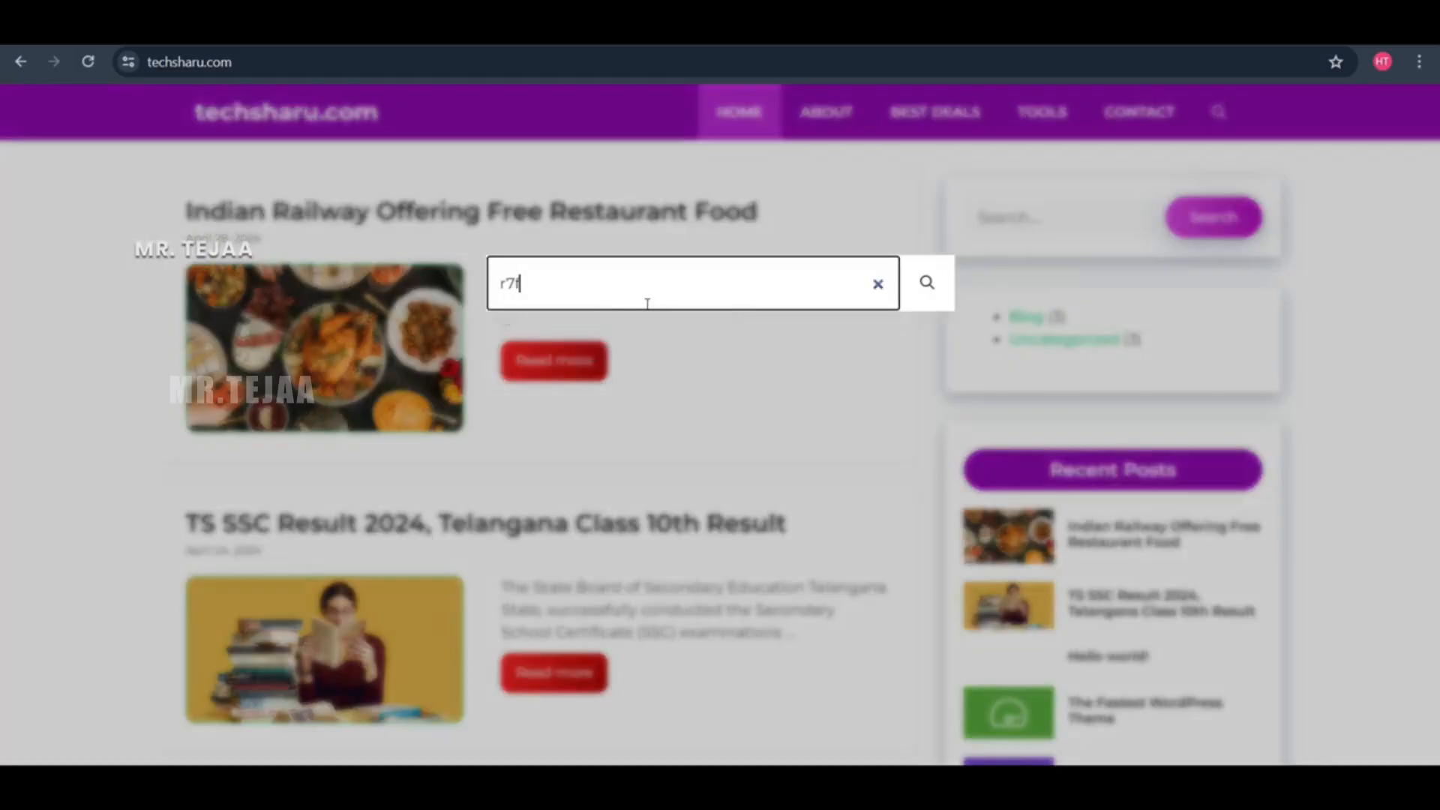
pyautogui.press('BackSpace')
pyautogui.press('BackSpace')
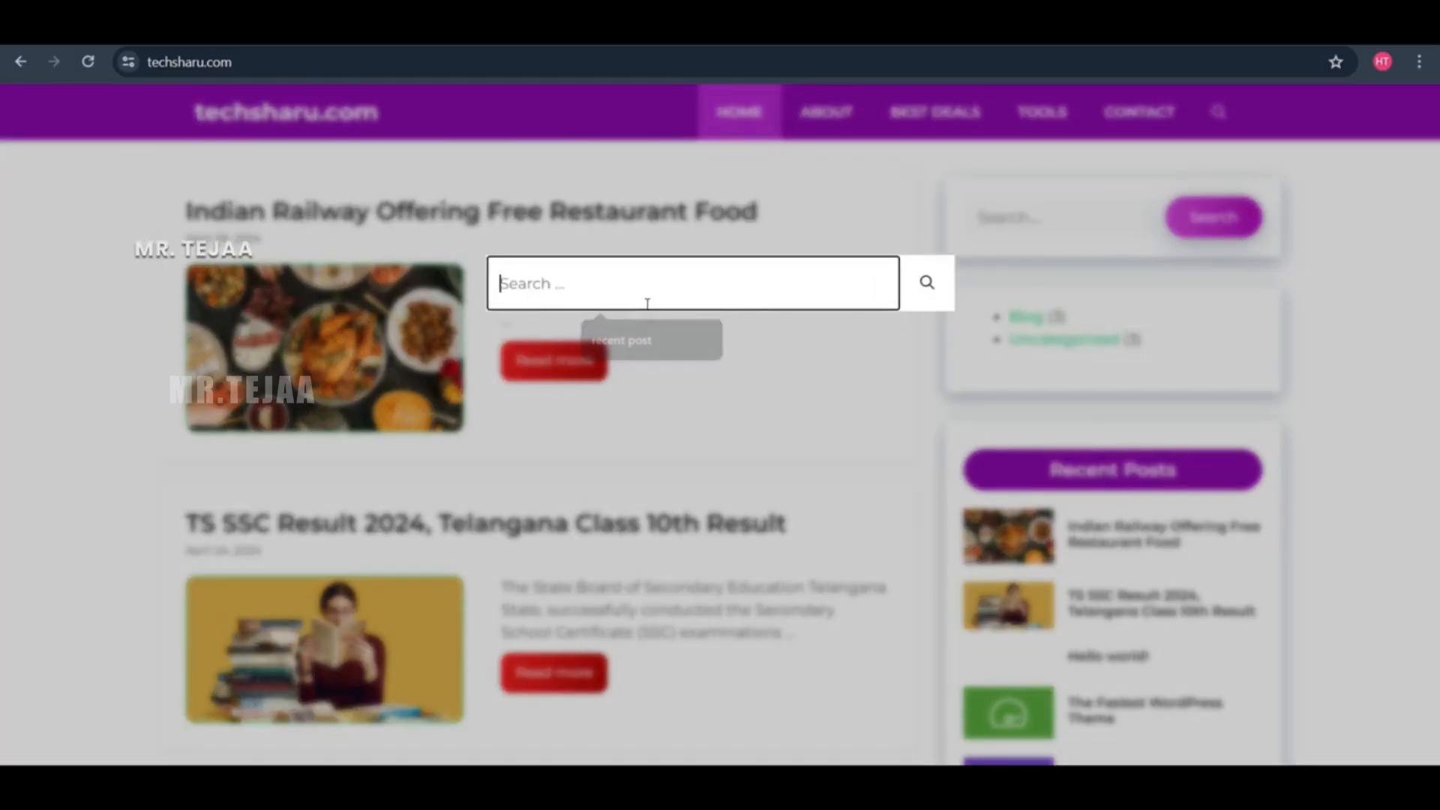
pyautogui.press('Escape')
pyautogui.scroll(-8, 1005, 379)
pyautogui.scroll(-8, 1005, 383)
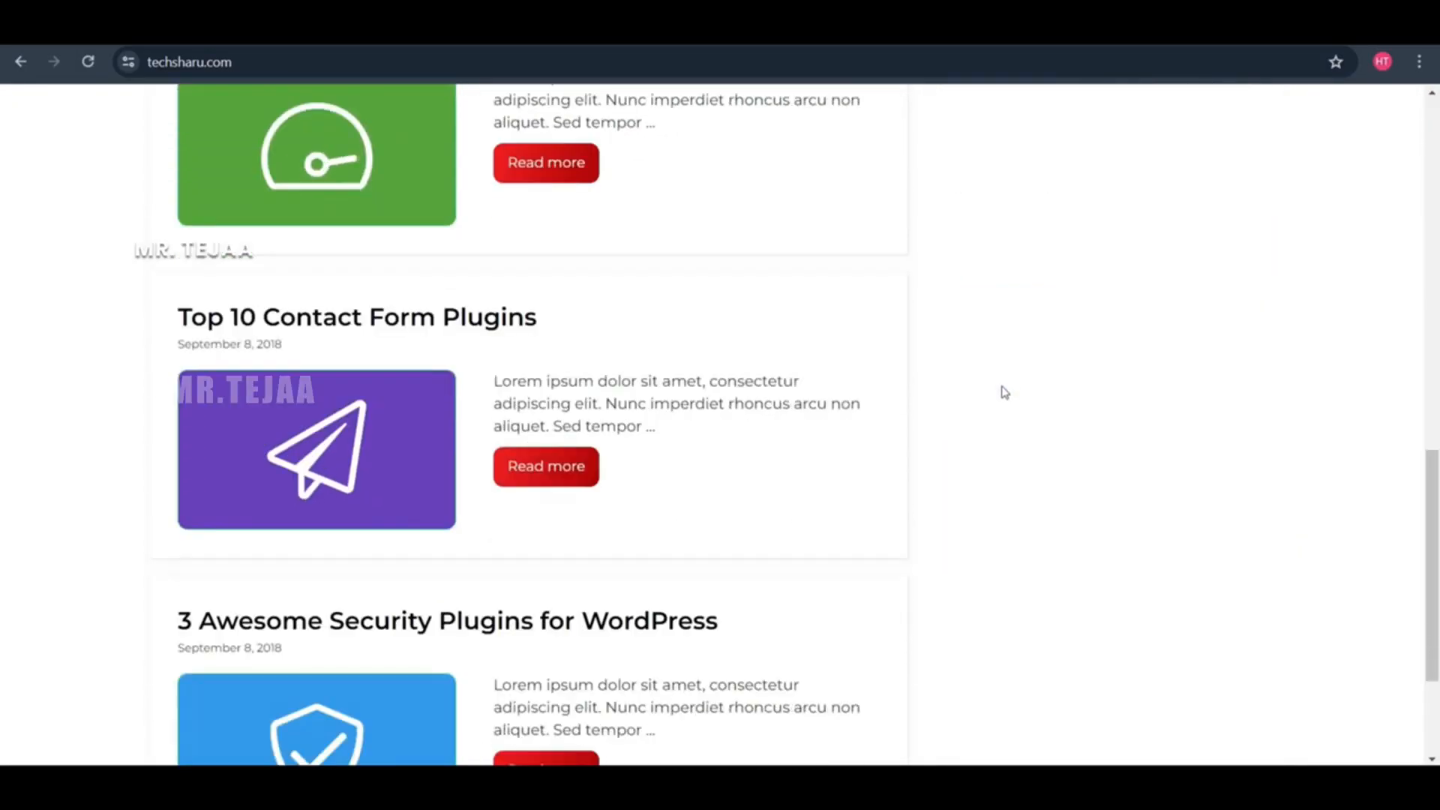
pyautogui.scroll(15, 627, 415)
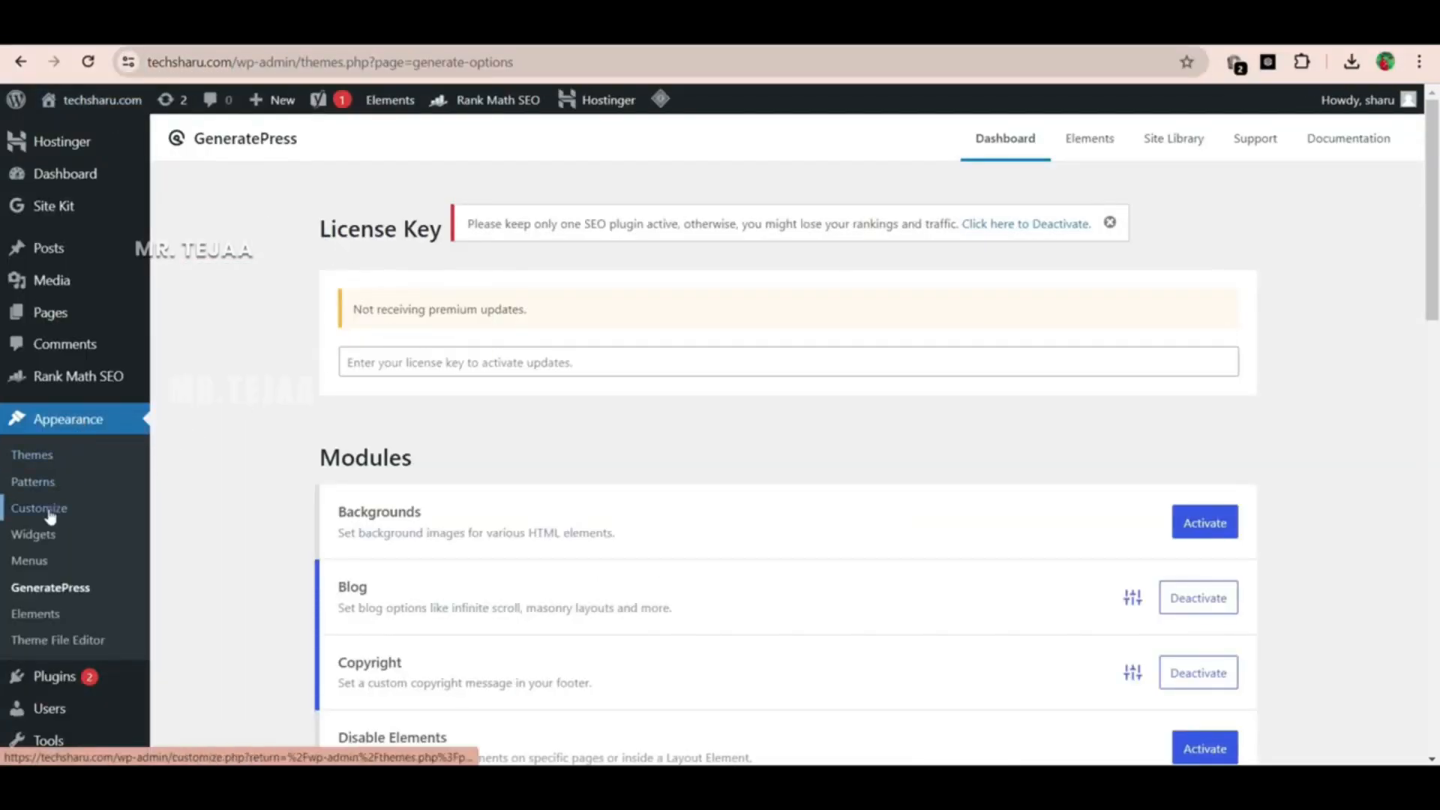
# Open the Customizer's Colors settings from the WordPress admin and set the Primary Navigation background to red #e40a0a
pyautogui.click(49, 516)
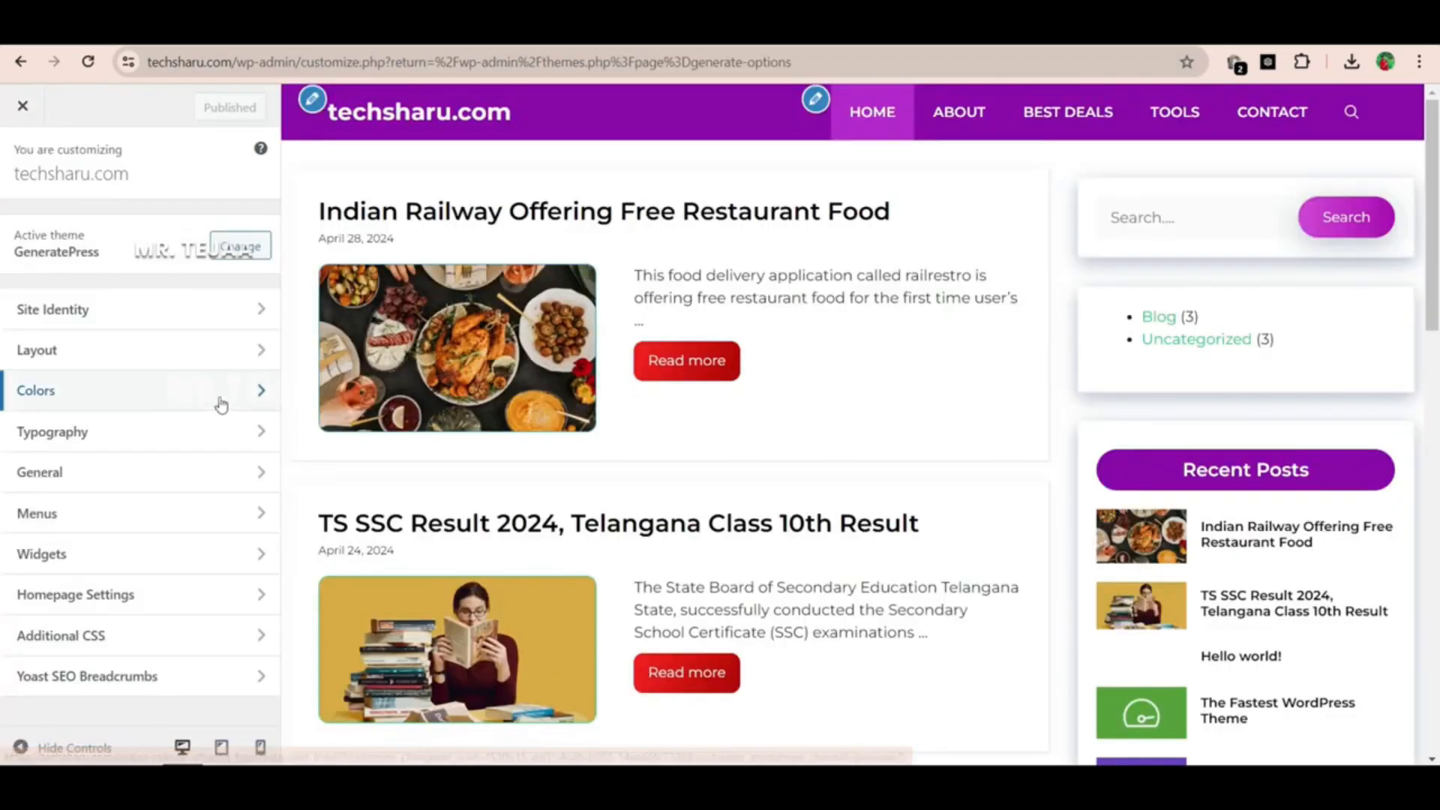
pyautogui.click(221, 405)
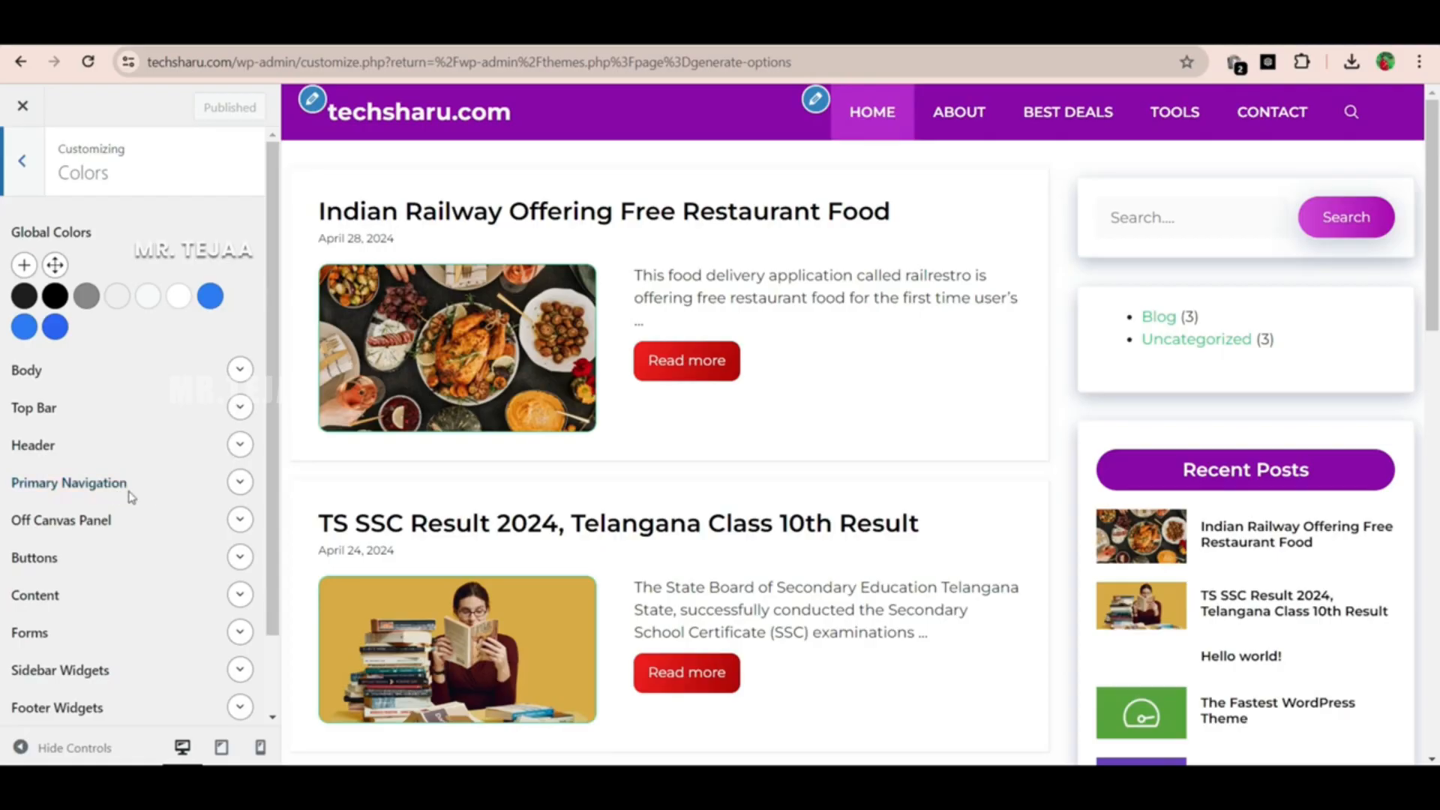
pyautogui.click(234, 490)
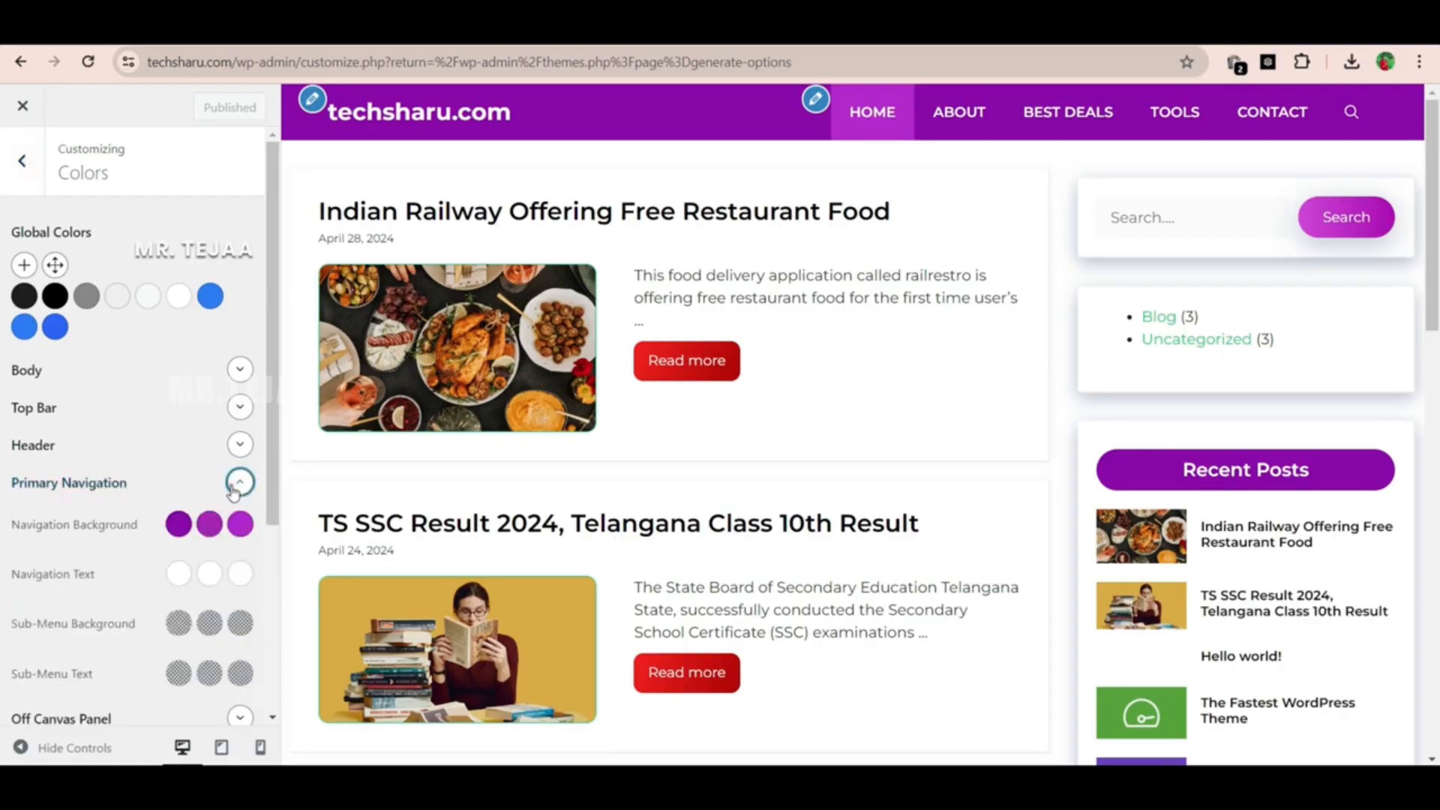
pyautogui.click(178, 526)
pyautogui.moveTo(216, 340); pyautogui.dragTo(258, 342)
pyautogui.moveTo(235, 240); pyautogui.dragTo(232, 196)
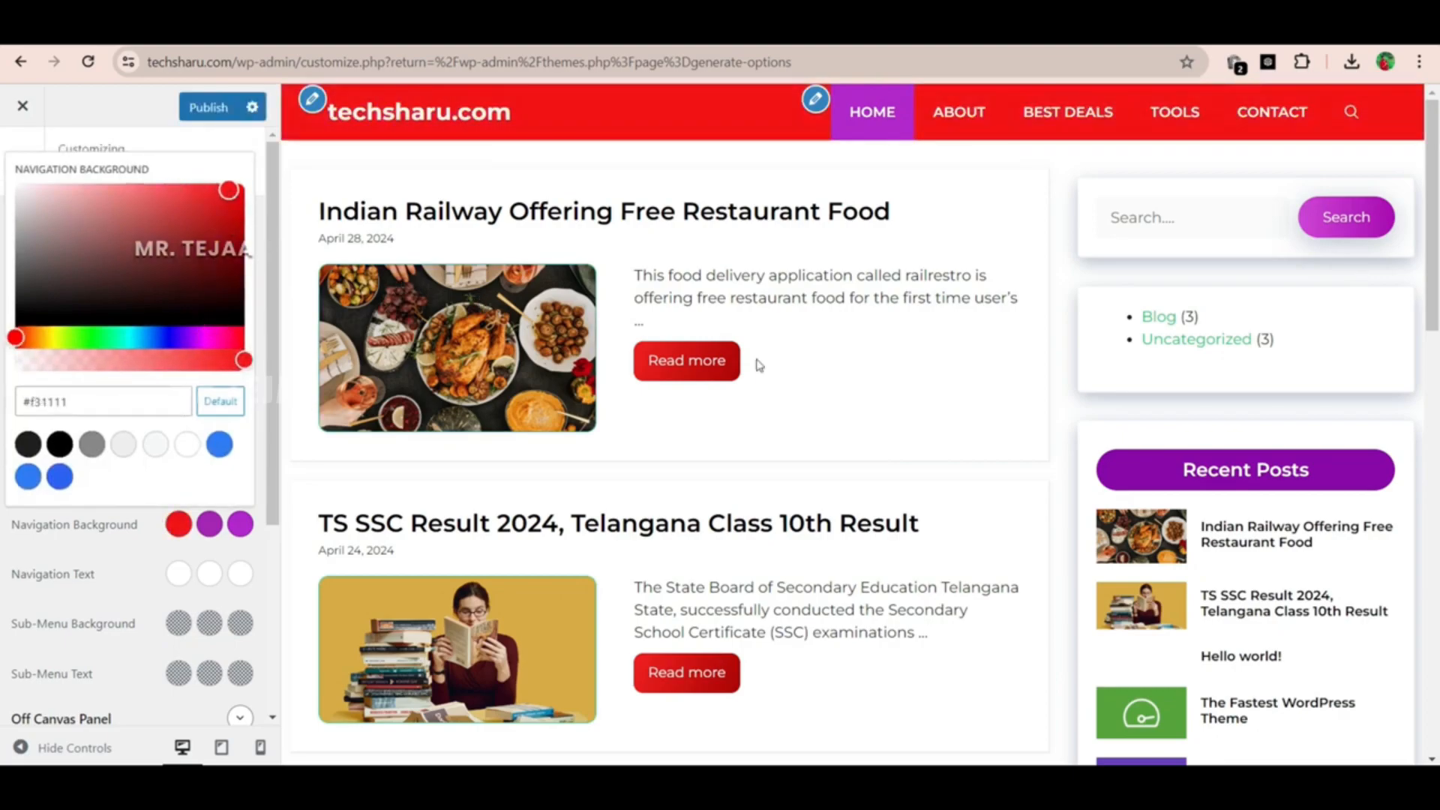
pyautogui.click(236, 198)
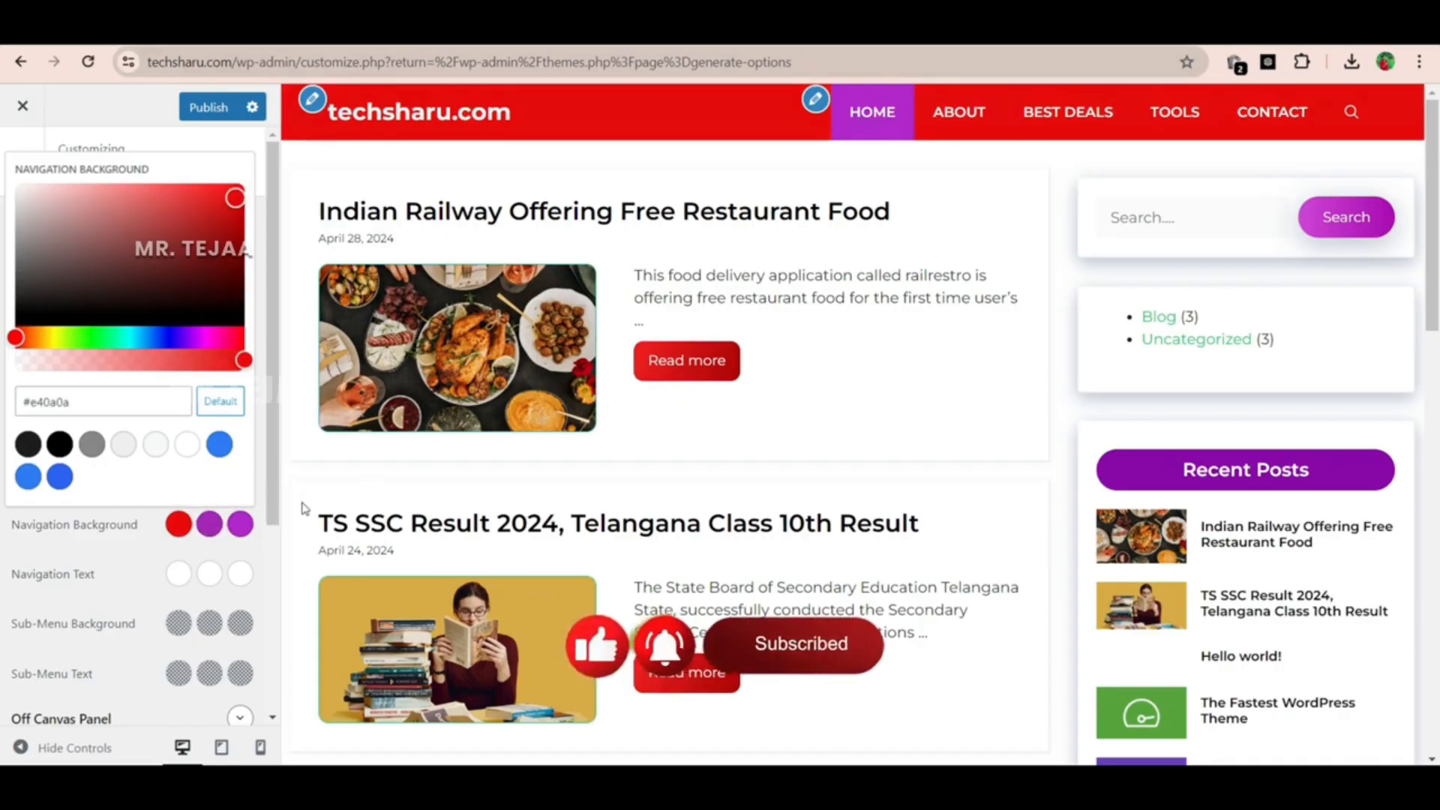
# Change the Primary Navigation's current-item background to a crimson shade and its hover background to red
pyautogui.click(240, 524)
pyautogui.moveTo(208, 344); pyautogui.dragTo(238, 345)
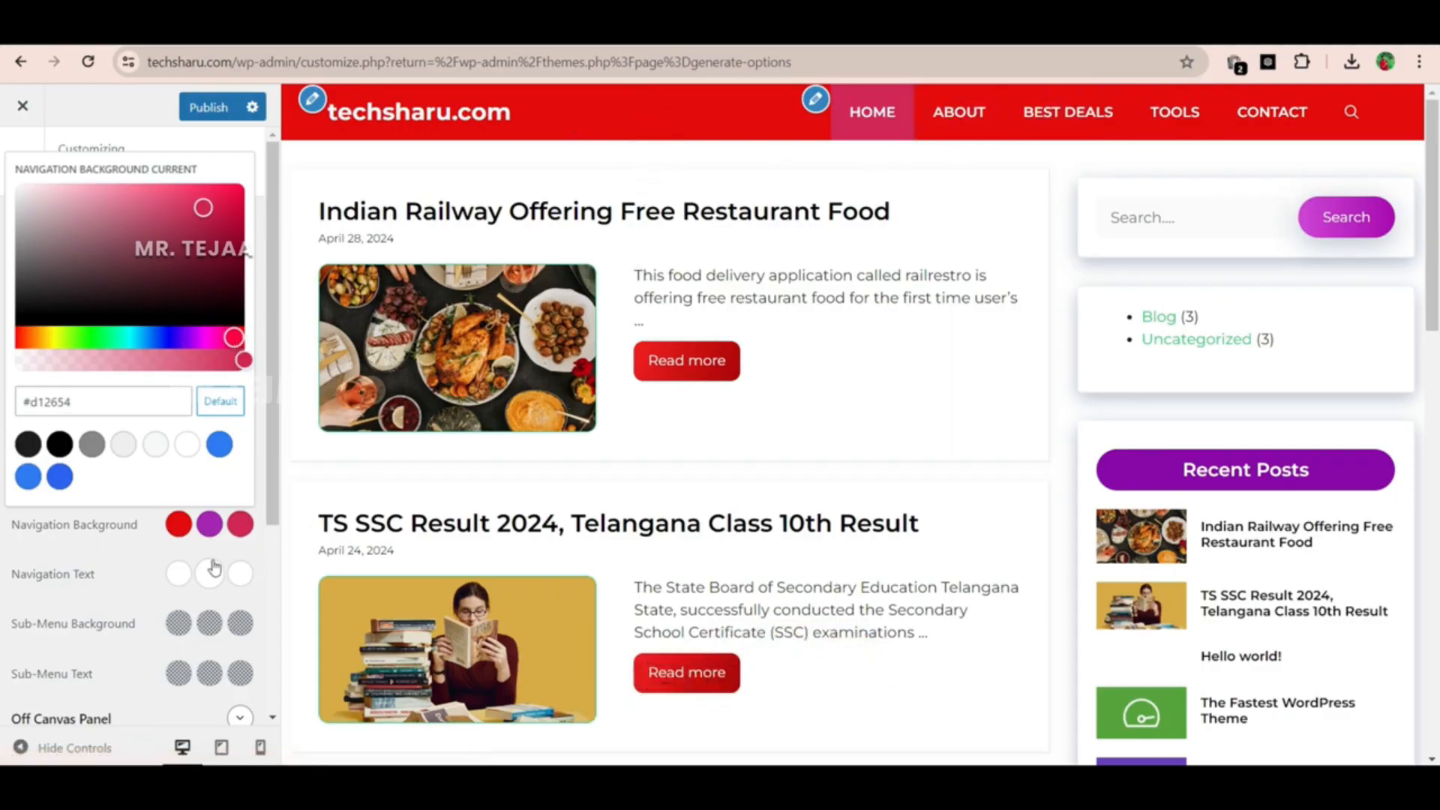
pyautogui.click(210, 524)
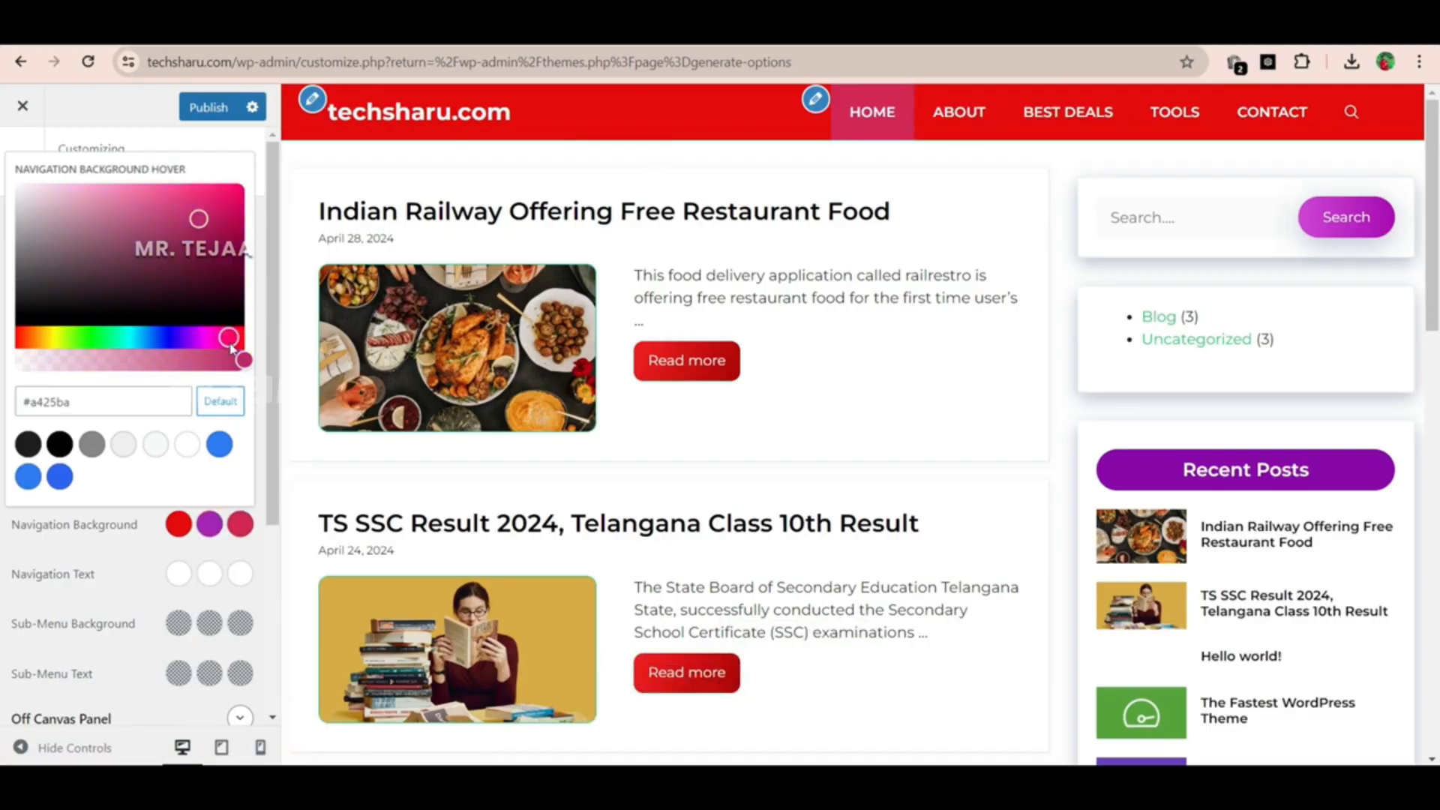
pyautogui.moveTo(231, 345); pyautogui.dragTo(245, 339)
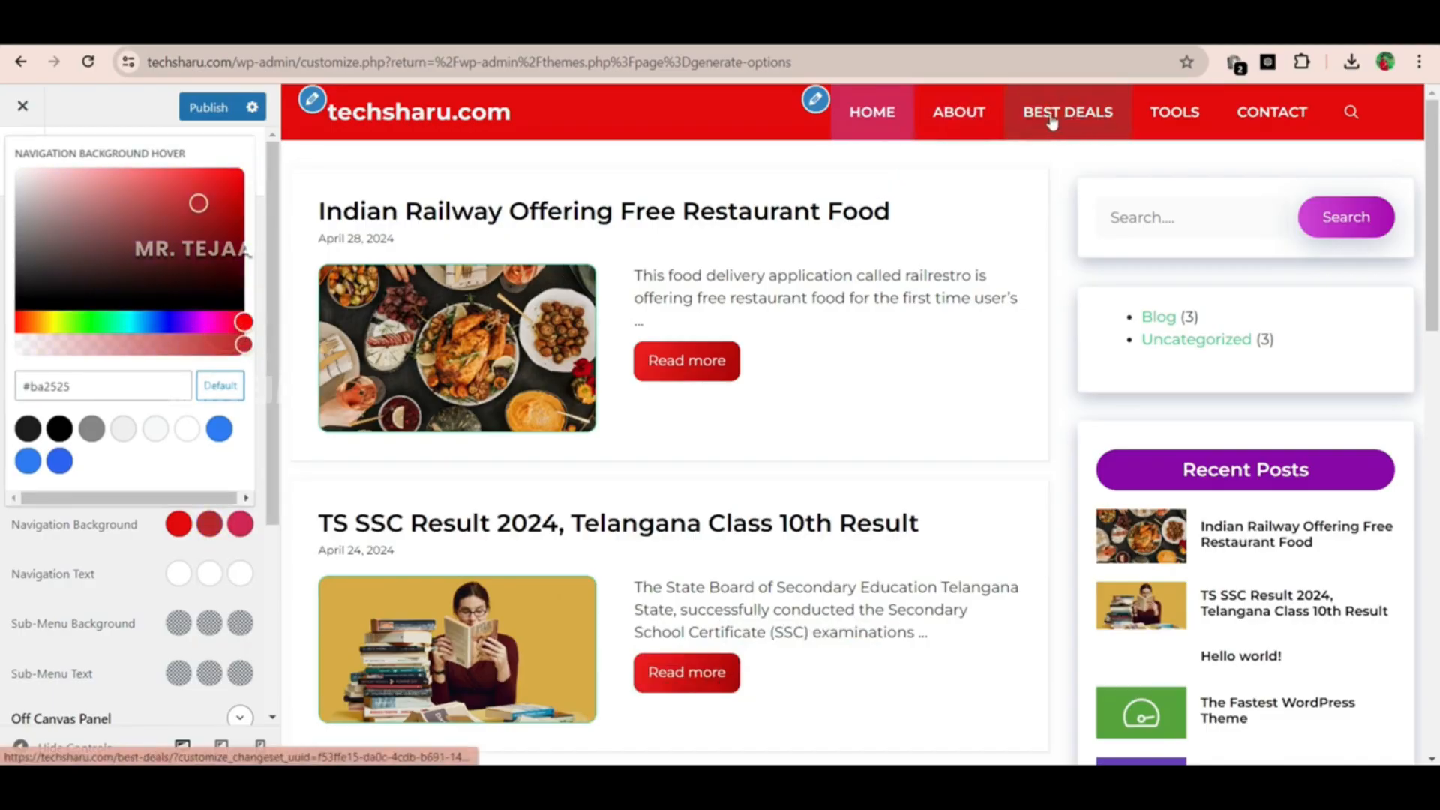
pyautogui.click(212, 523)
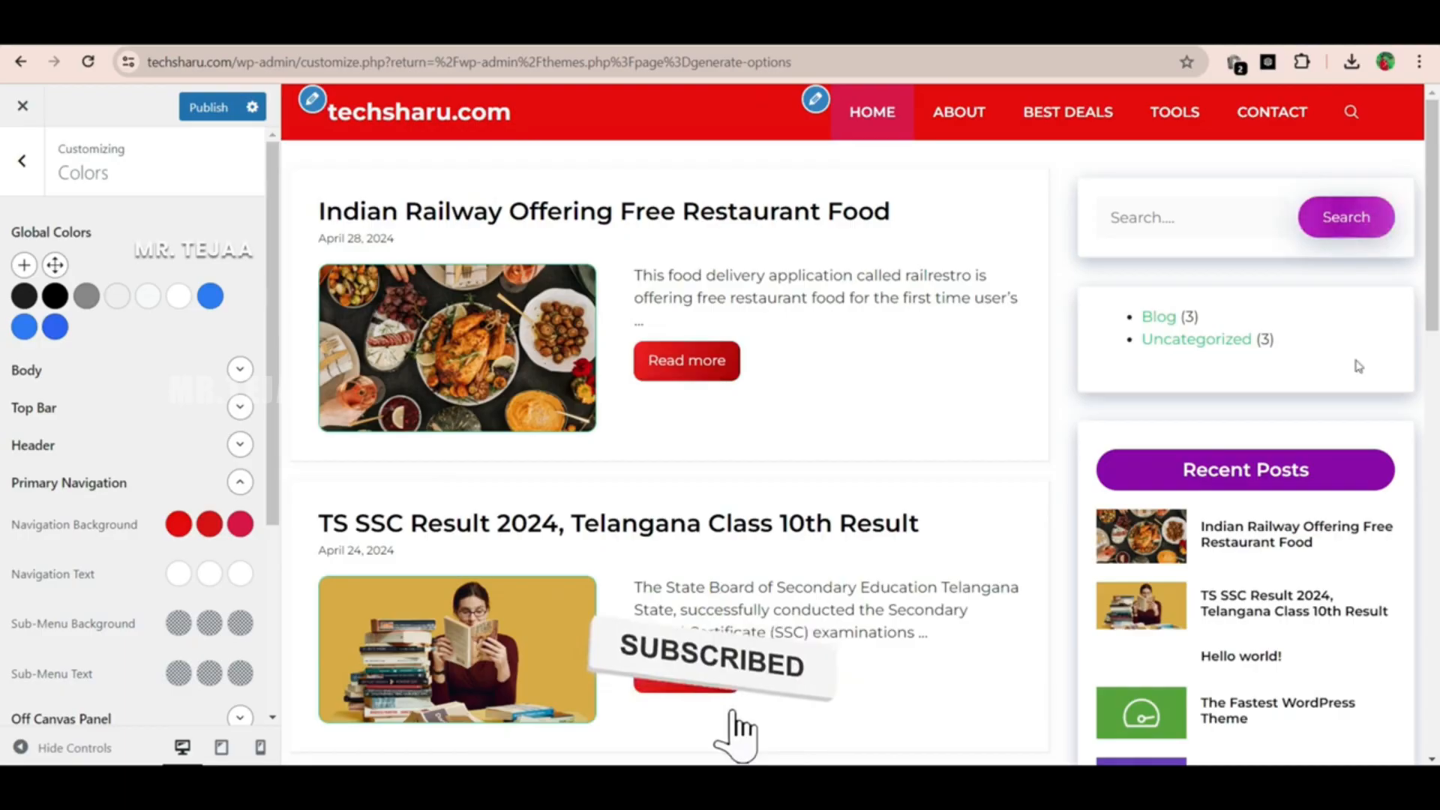
# Copy the Primary Navigation background's hex code #e40a0a from its color picker
pyautogui.click(180, 525)
pyautogui.click(102, 405)
pyautogui.doubleClick(97, 402)
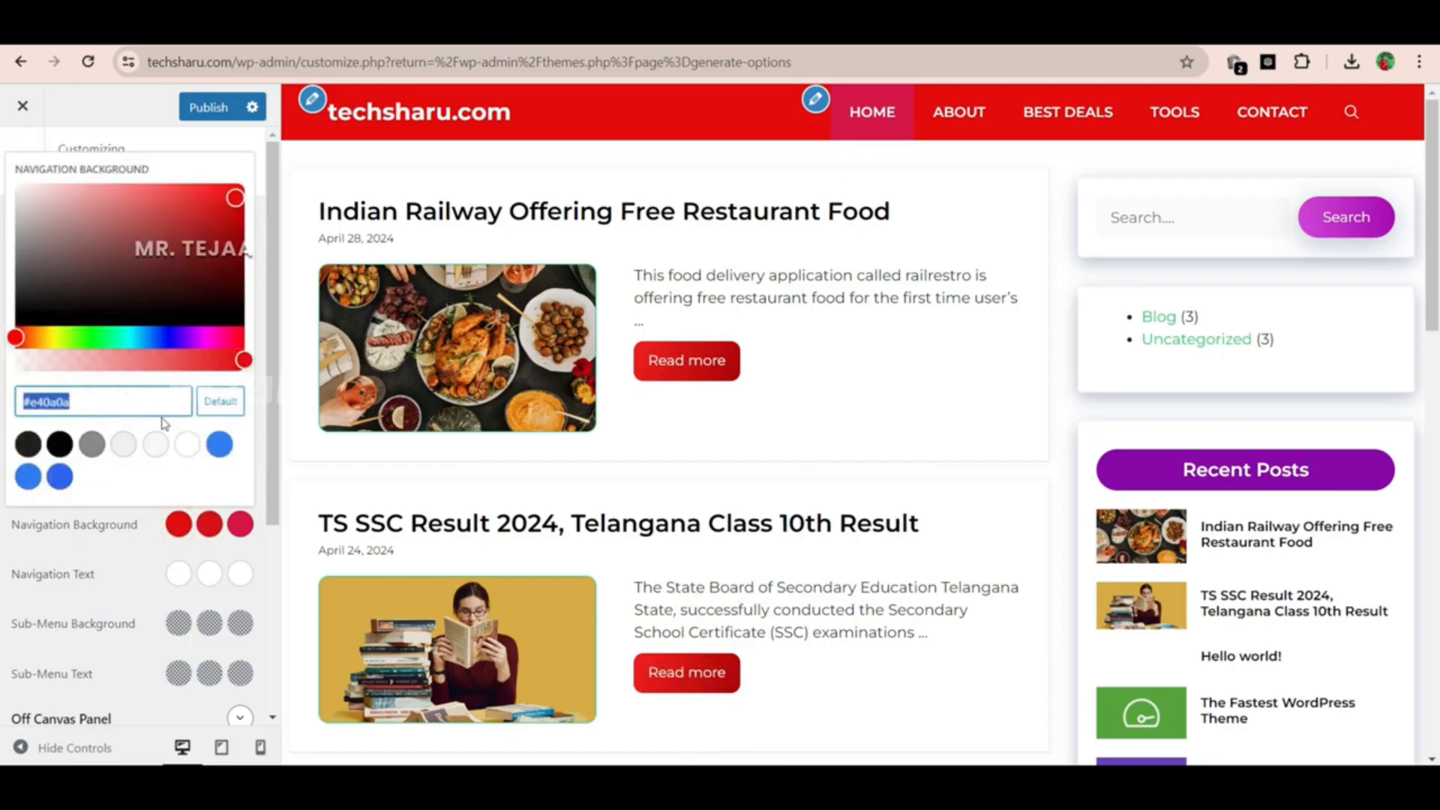
pyautogui.click(105, 523)
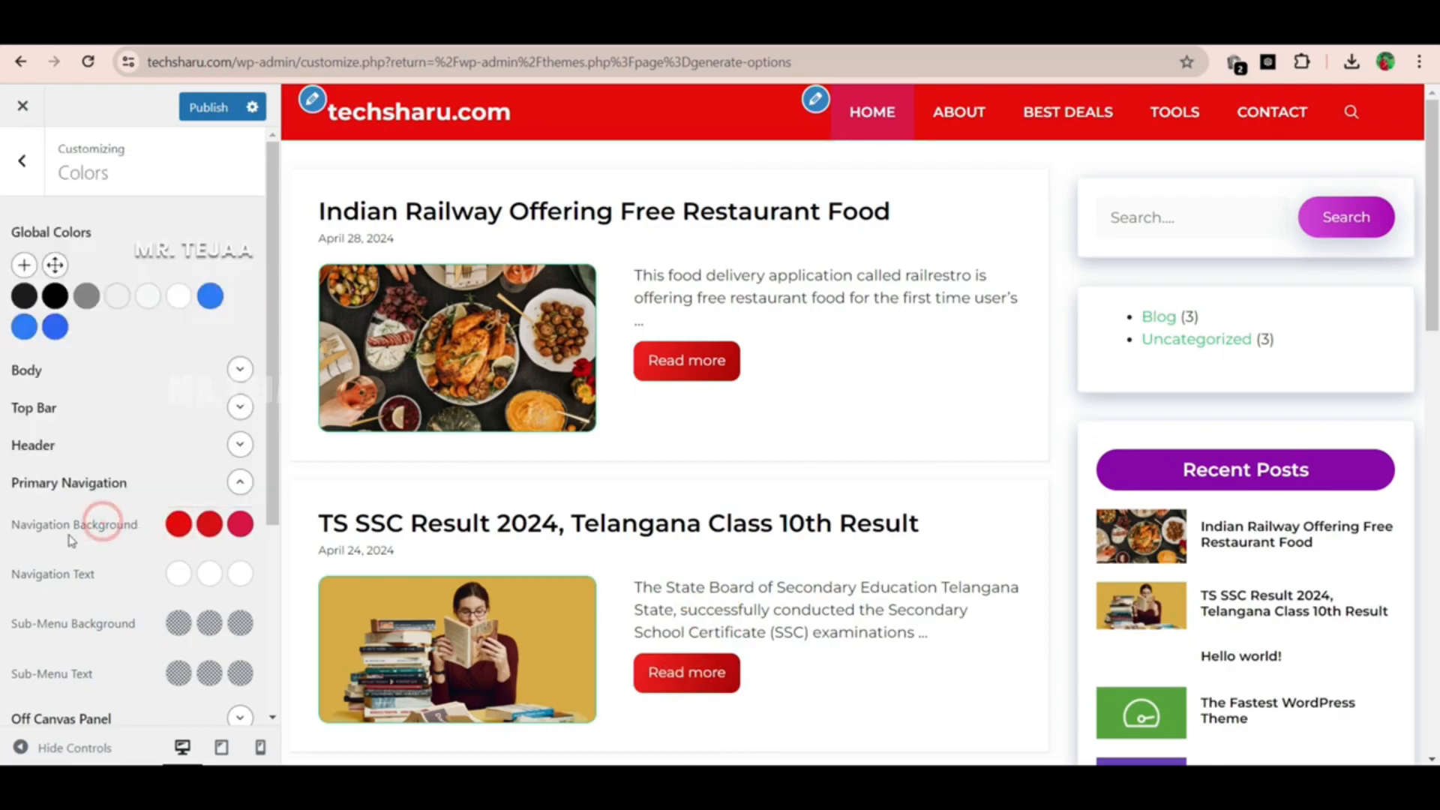
pyautogui.click(178, 525)
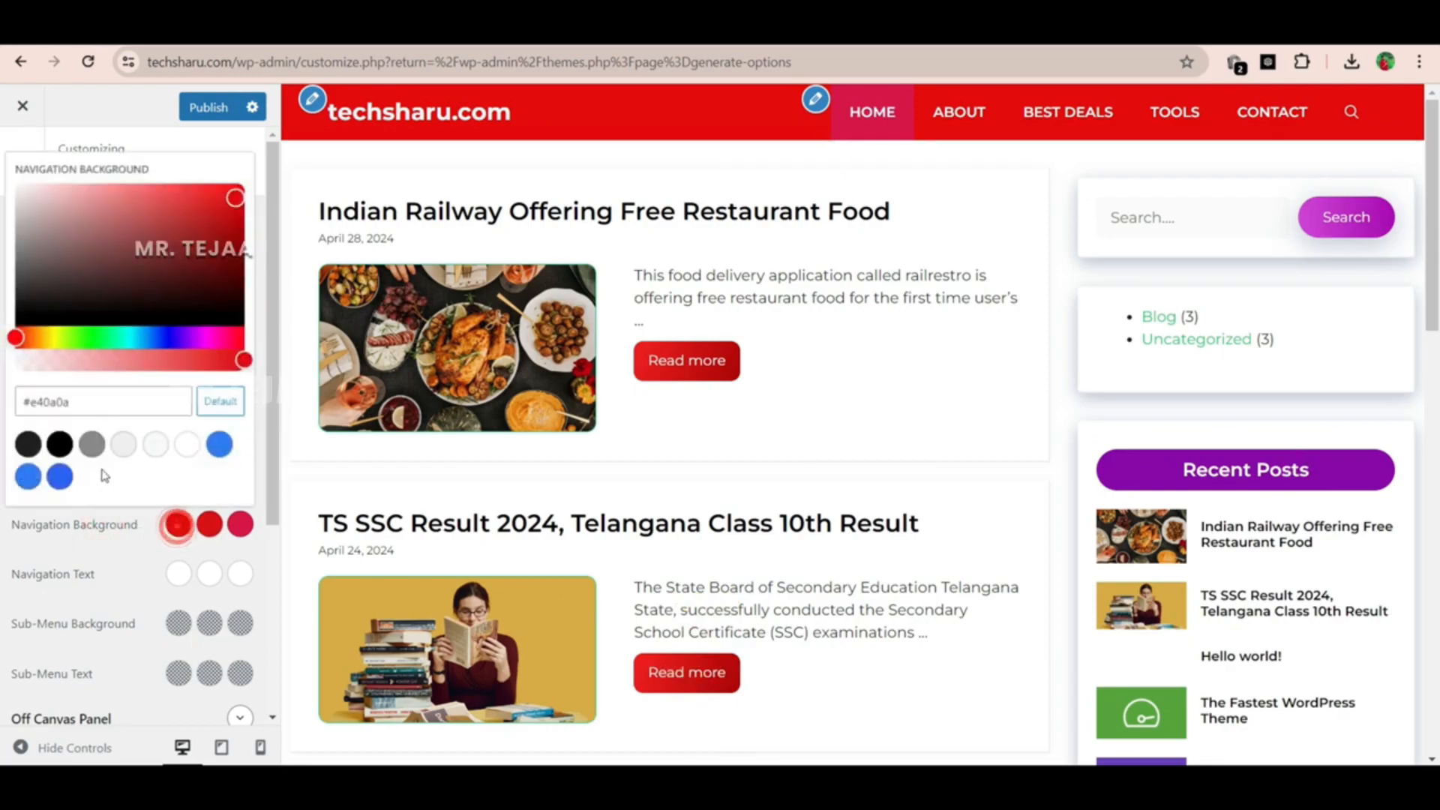
pyautogui.doubleClick(96, 403)
pyautogui.hotkey('ctrl', 'c')
pyautogui.click(102, 577)
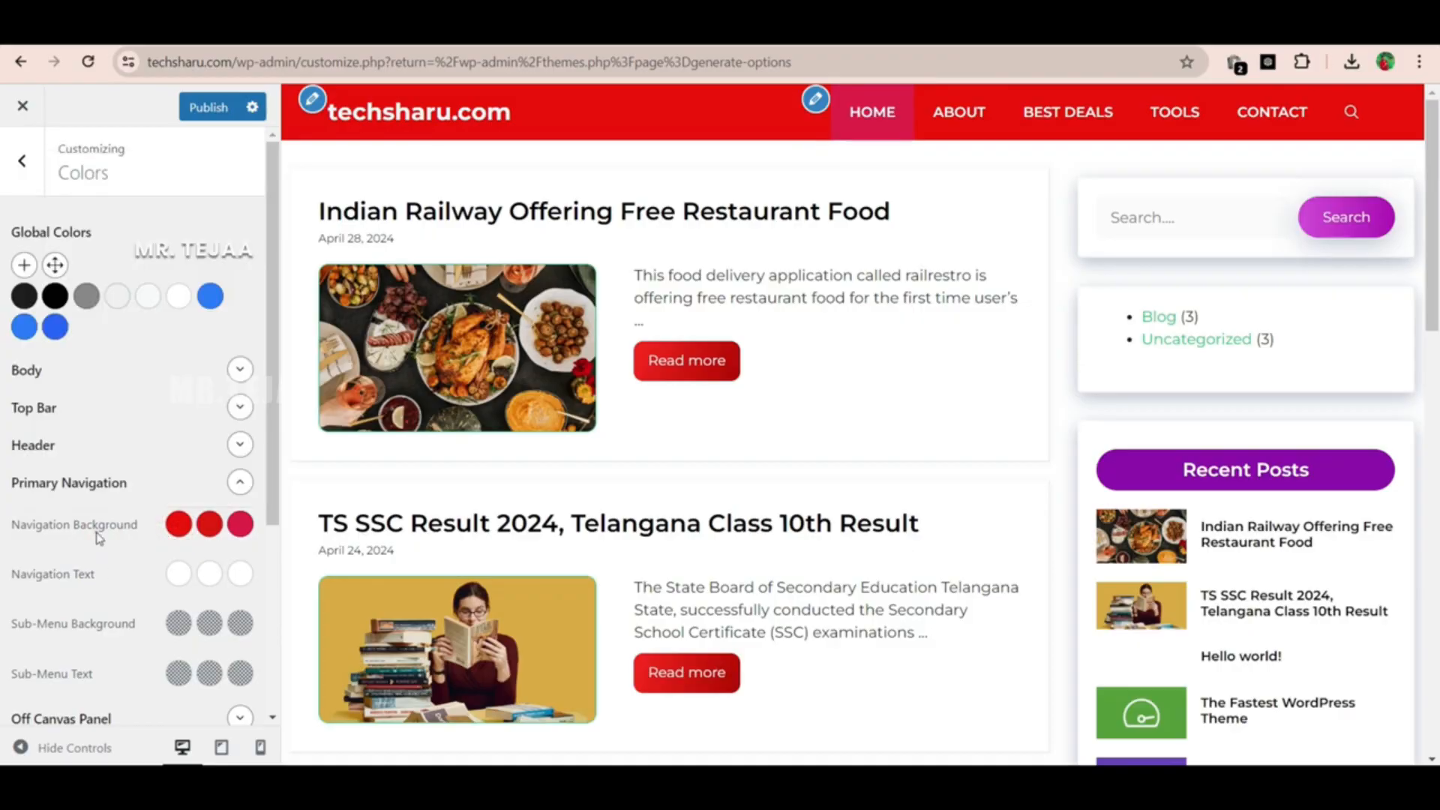
# In the Additional CSS, replace the first color of the Button Style rule's background-image linear gradient with #e40a0a
pyautogui.click(29, 161)
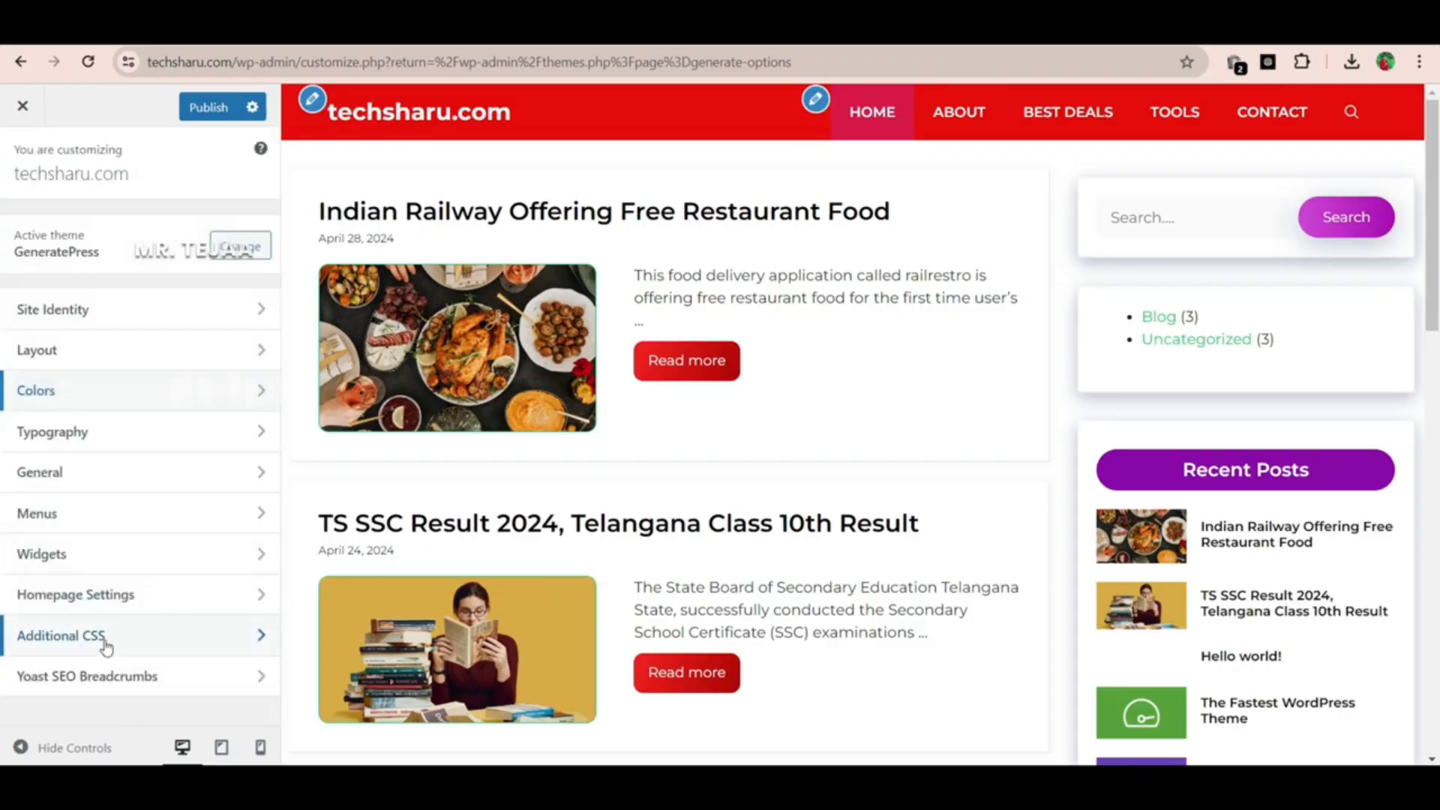
pyautogui.click(105, 638)
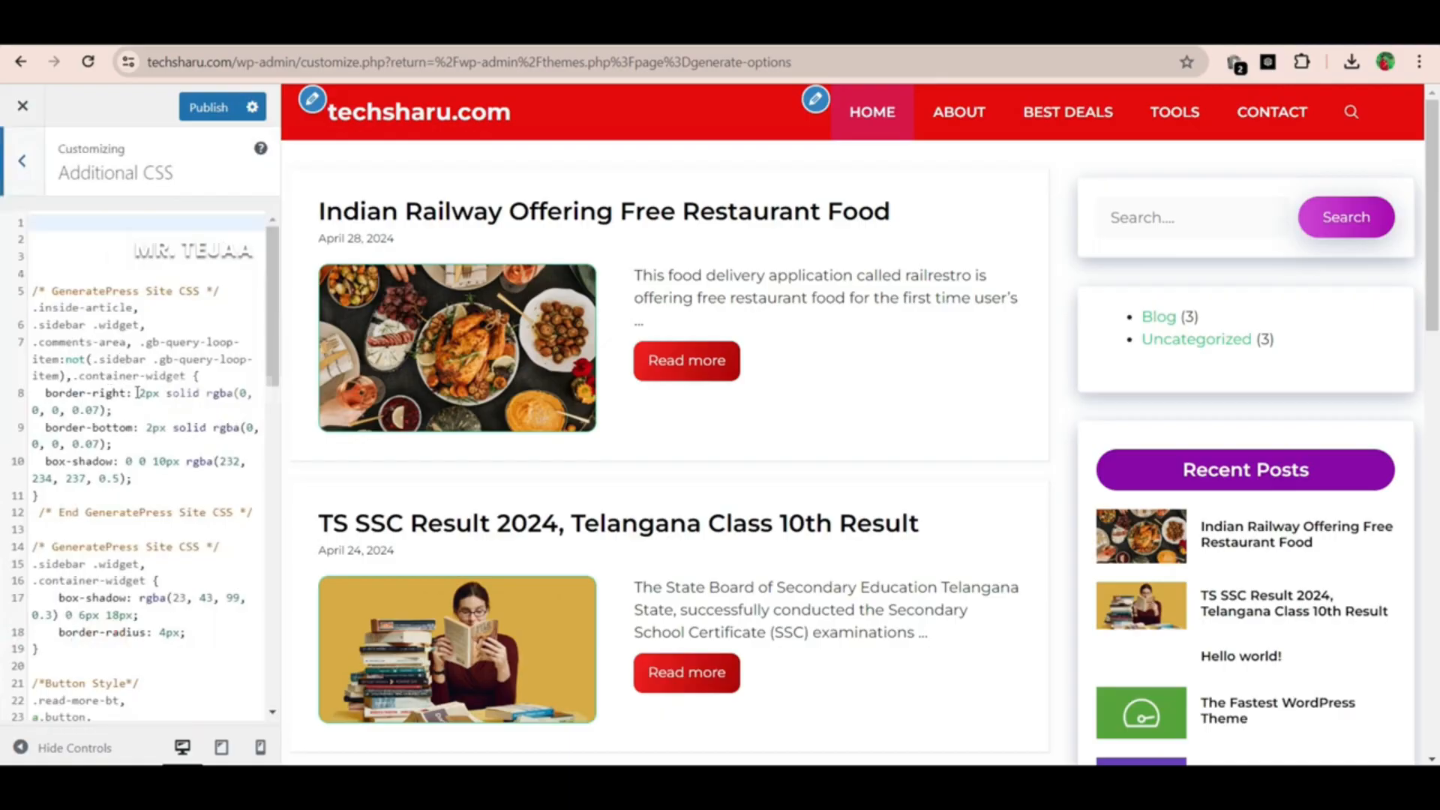
pyautogui.scroll(-4, 159, 416)
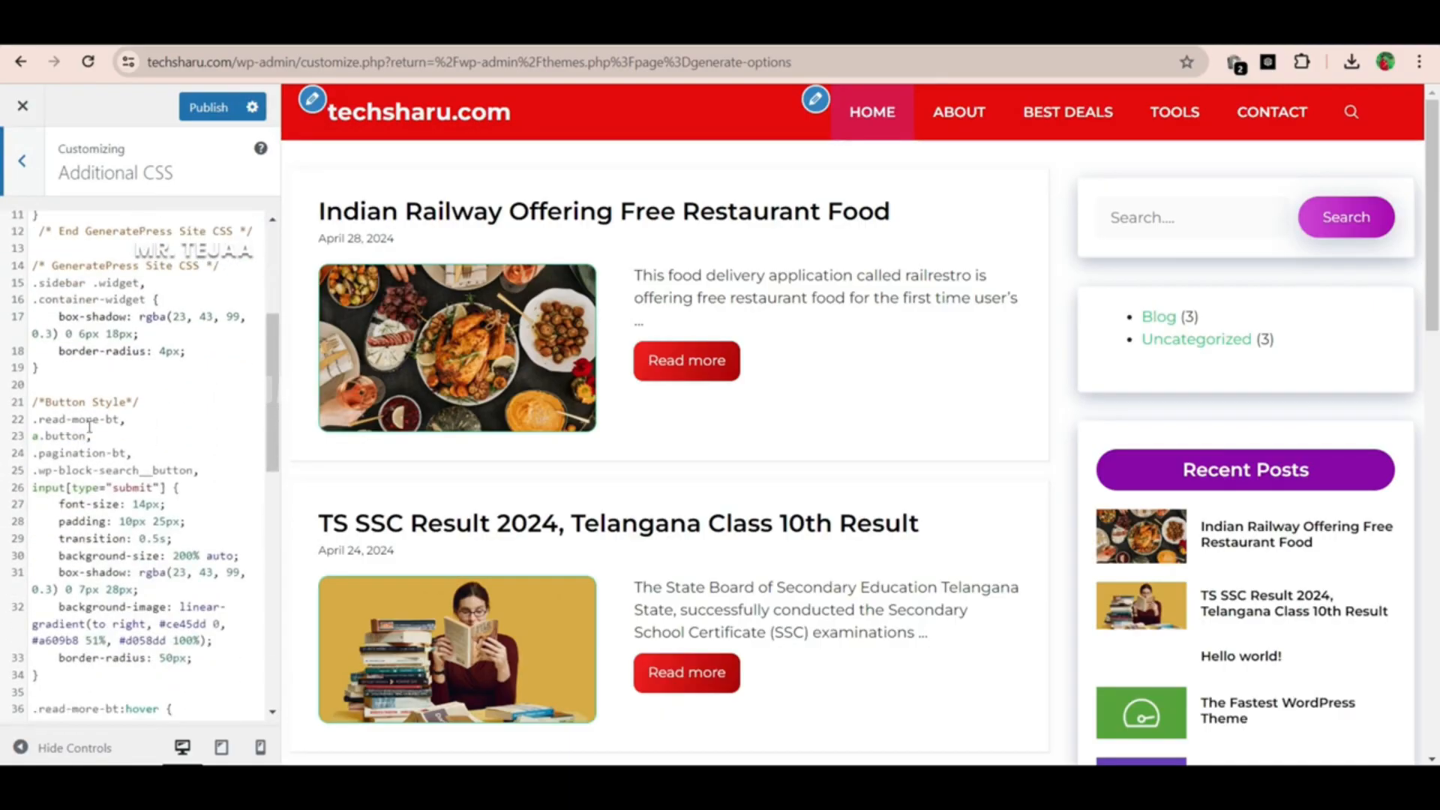
pyautogui.scroll(-4, 113, 424)
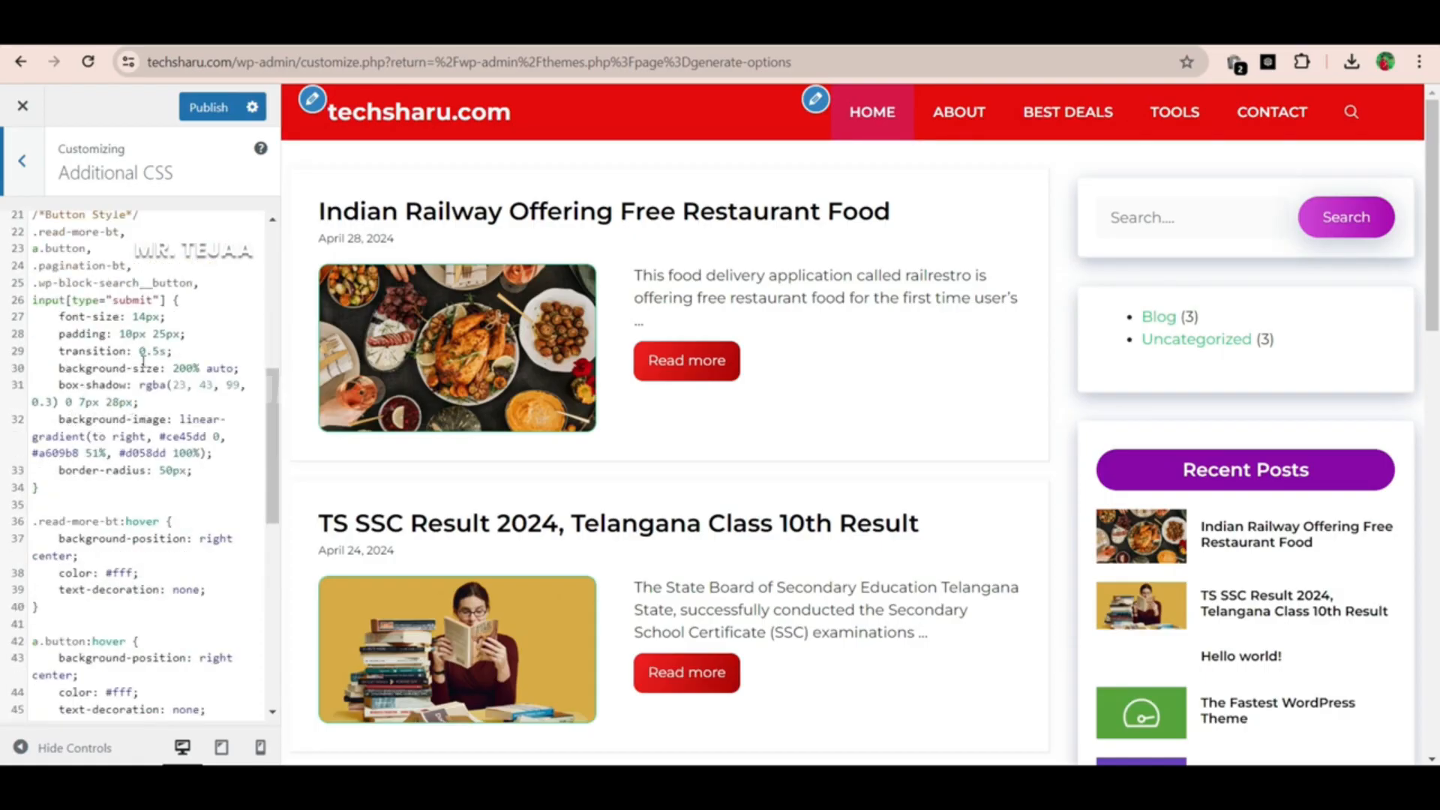
pyautogui.moveTo(57, 427); pyautogui.dragTo(124, 433)
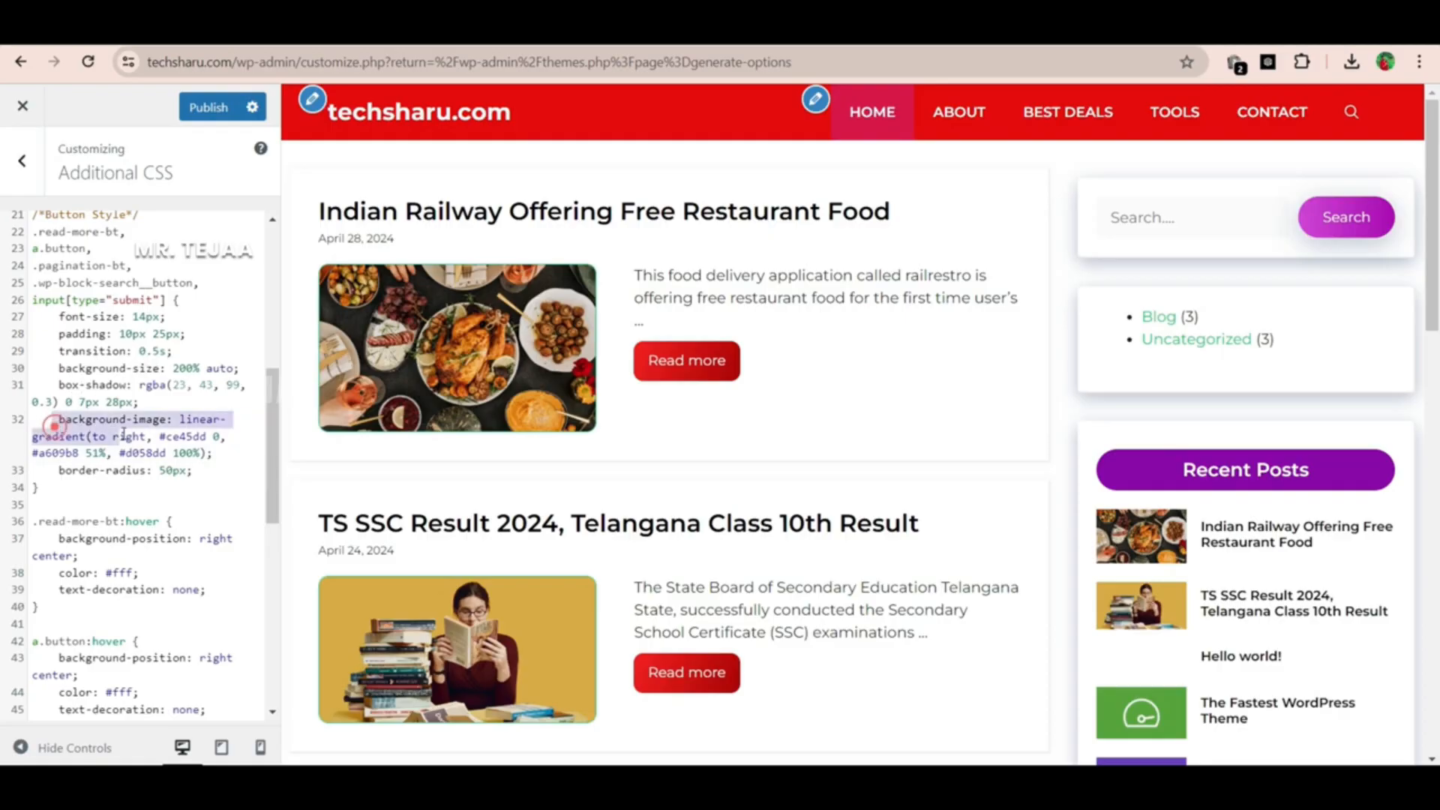
pyautogui.click(138, 433)
pyautogui.scroll(-4, 120, 444)
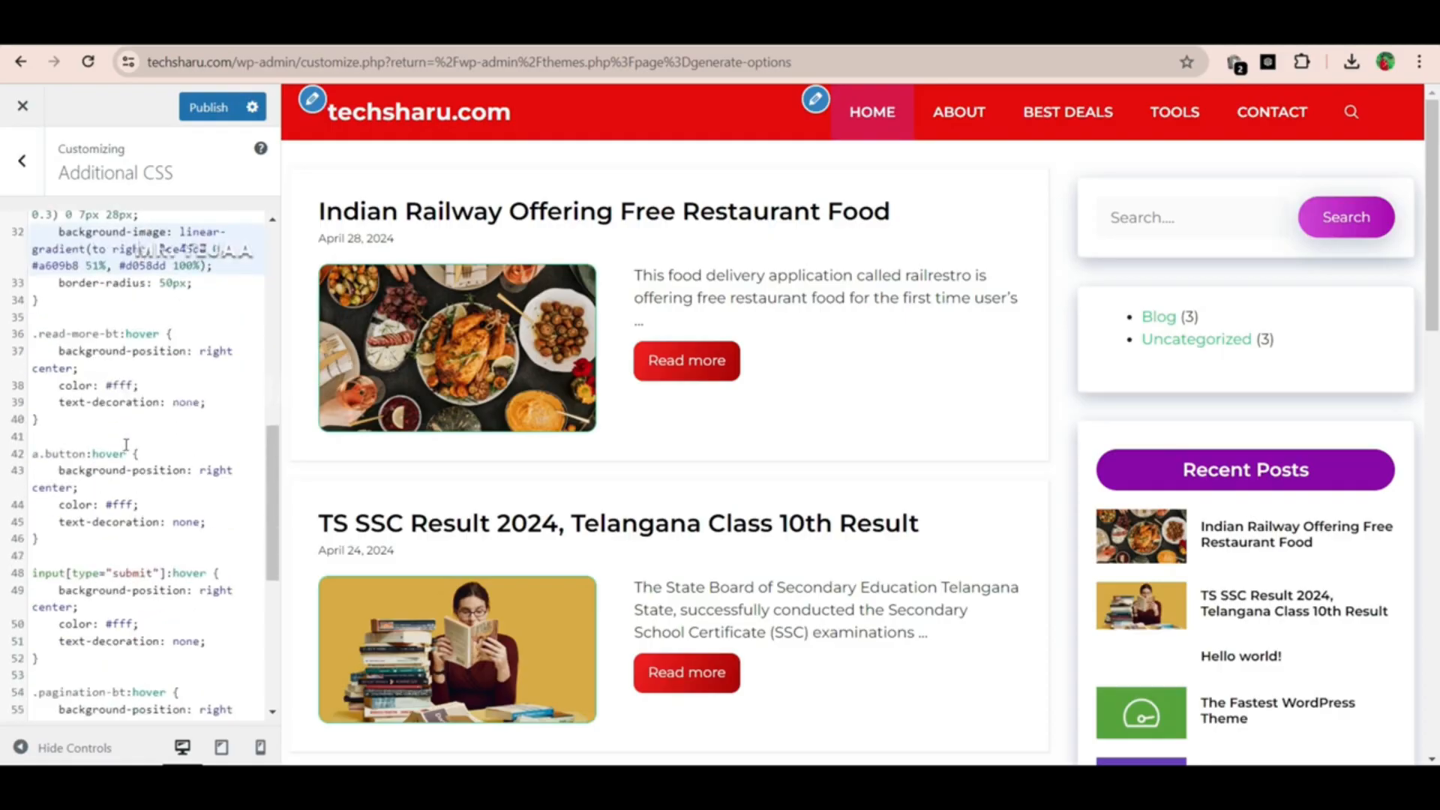
pyautogui.scroll(2, 140, 395)
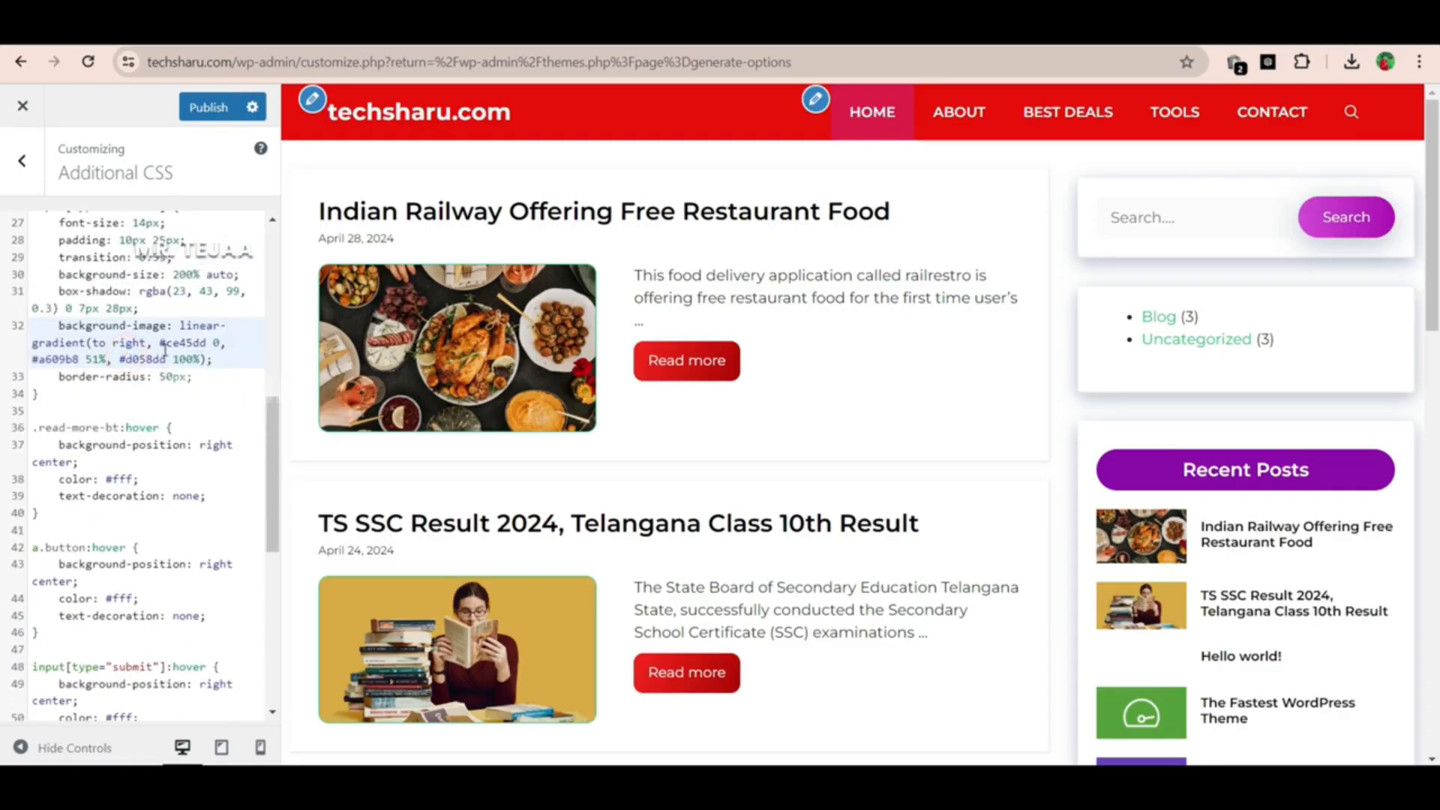
pyautogui.moveTo(160, 343); pyautogui.dragTo(197, 343)
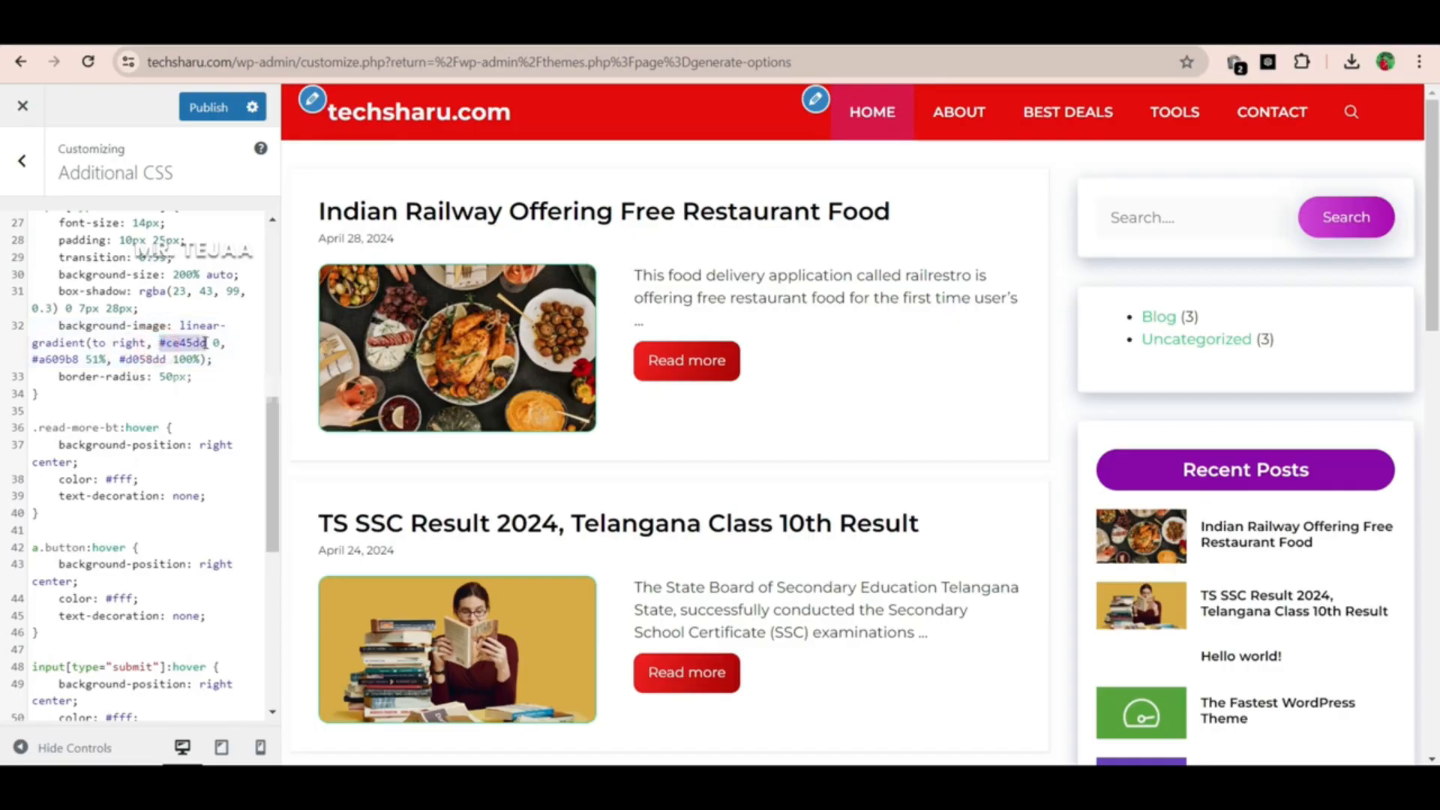
pyautogui.hotkey('ctrl', 'v')
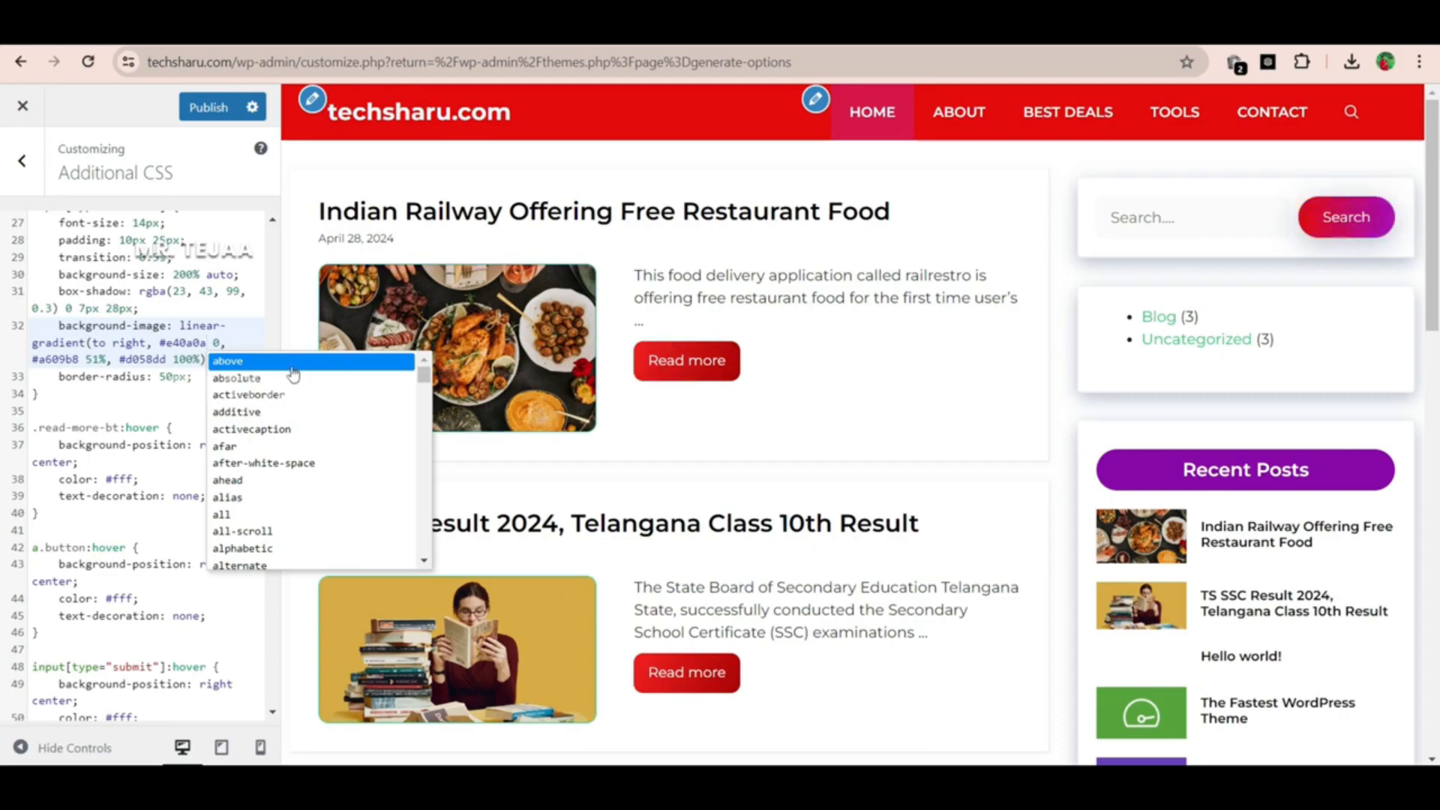
# Replace the 100% and 51% colors of the Button Style linear gradient with #e40a0a
pyautogui.click(122, 359)
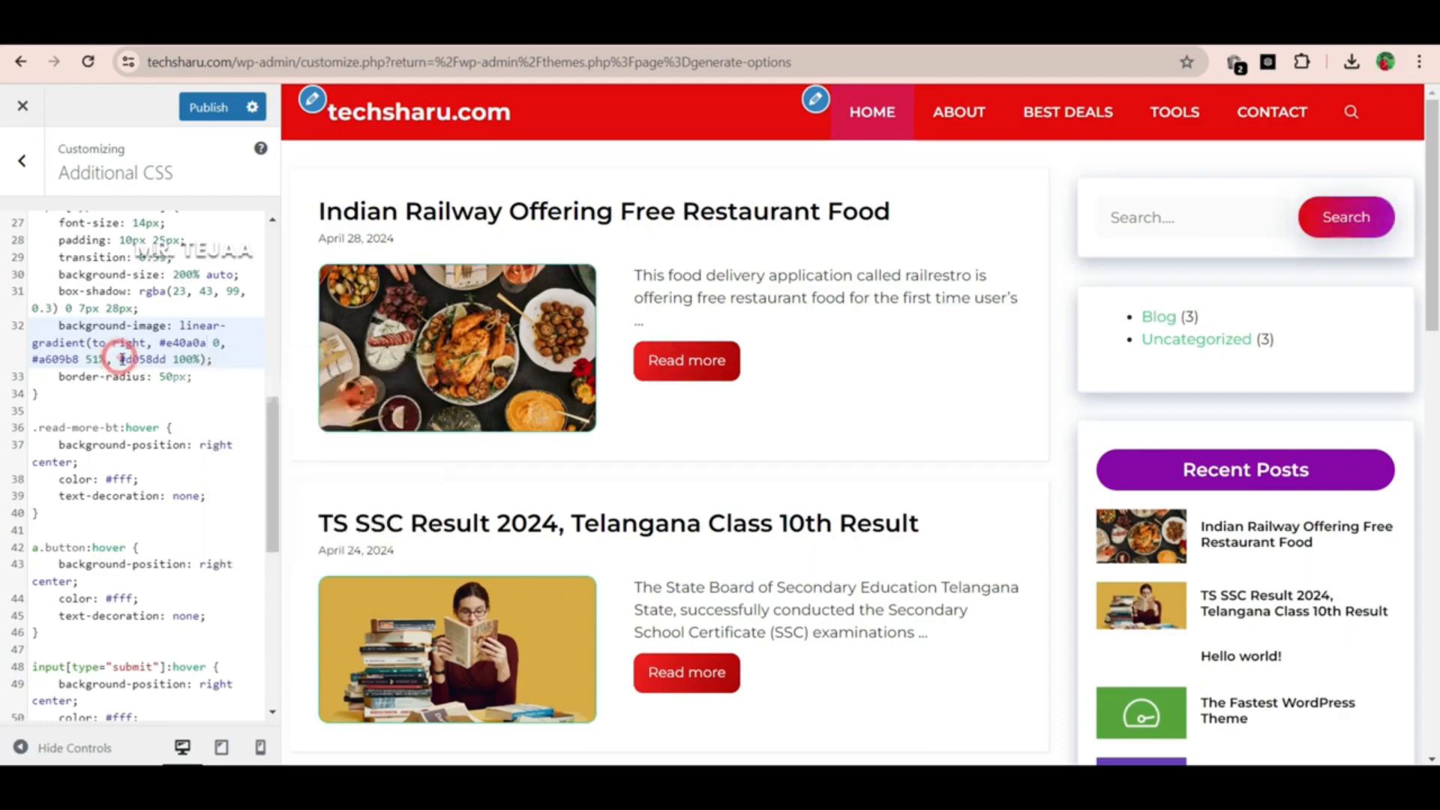
pyautogui.moveTo(120, 359); pyautogui.dragTo(165, 357)
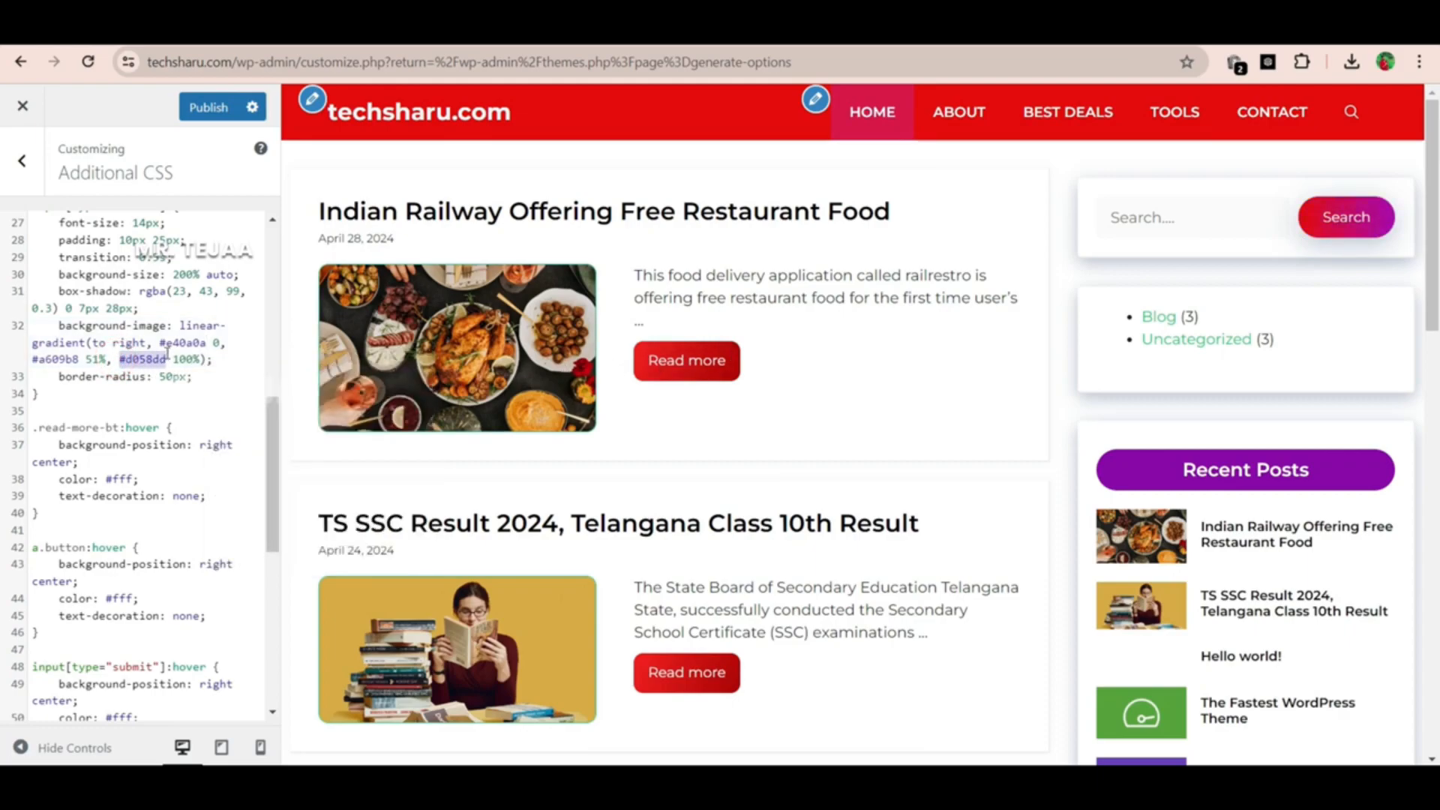
pyautogui.hotkey('ctrl', 'v')
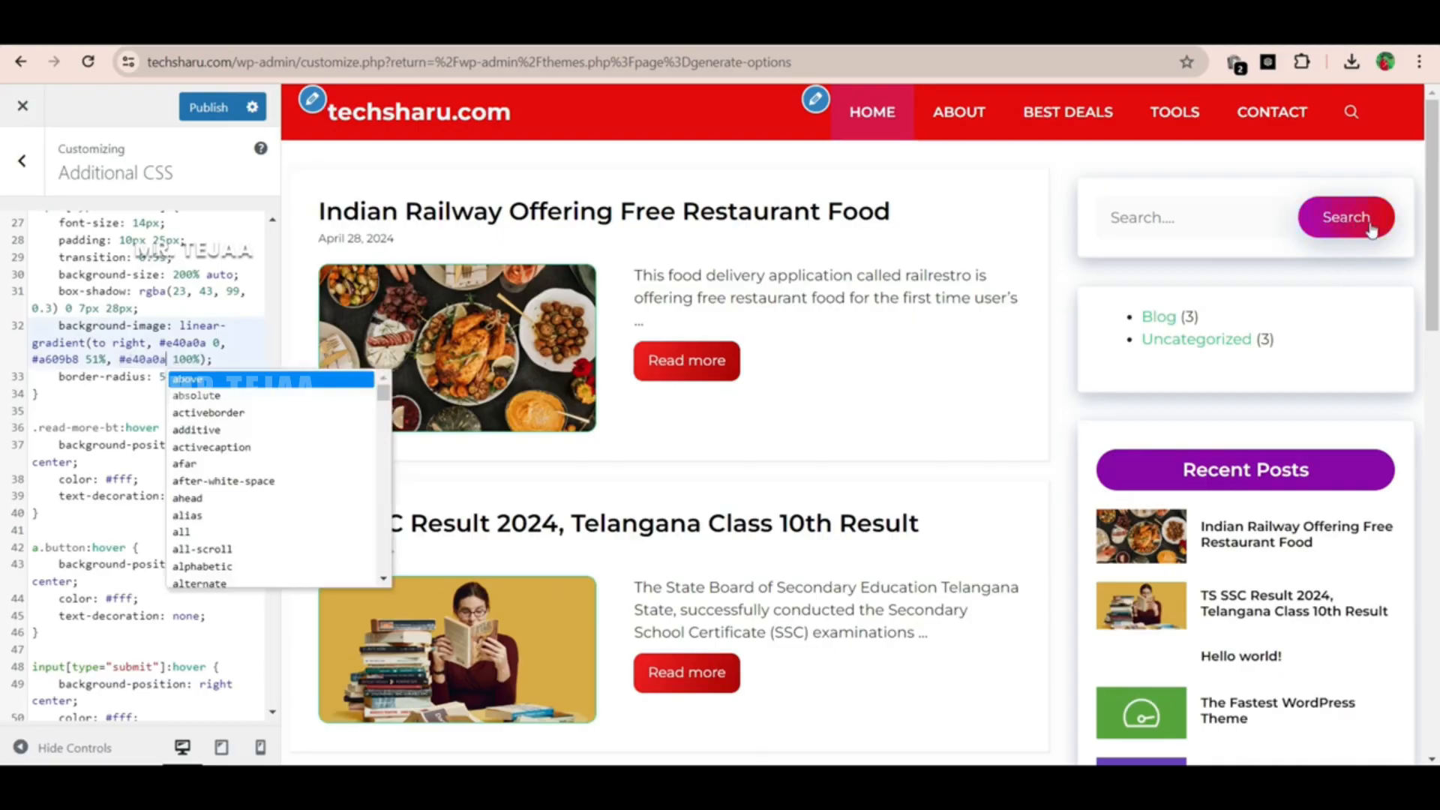
pyautogui.moveTo(81, 359); pyautogui.dragTo(42, 359)
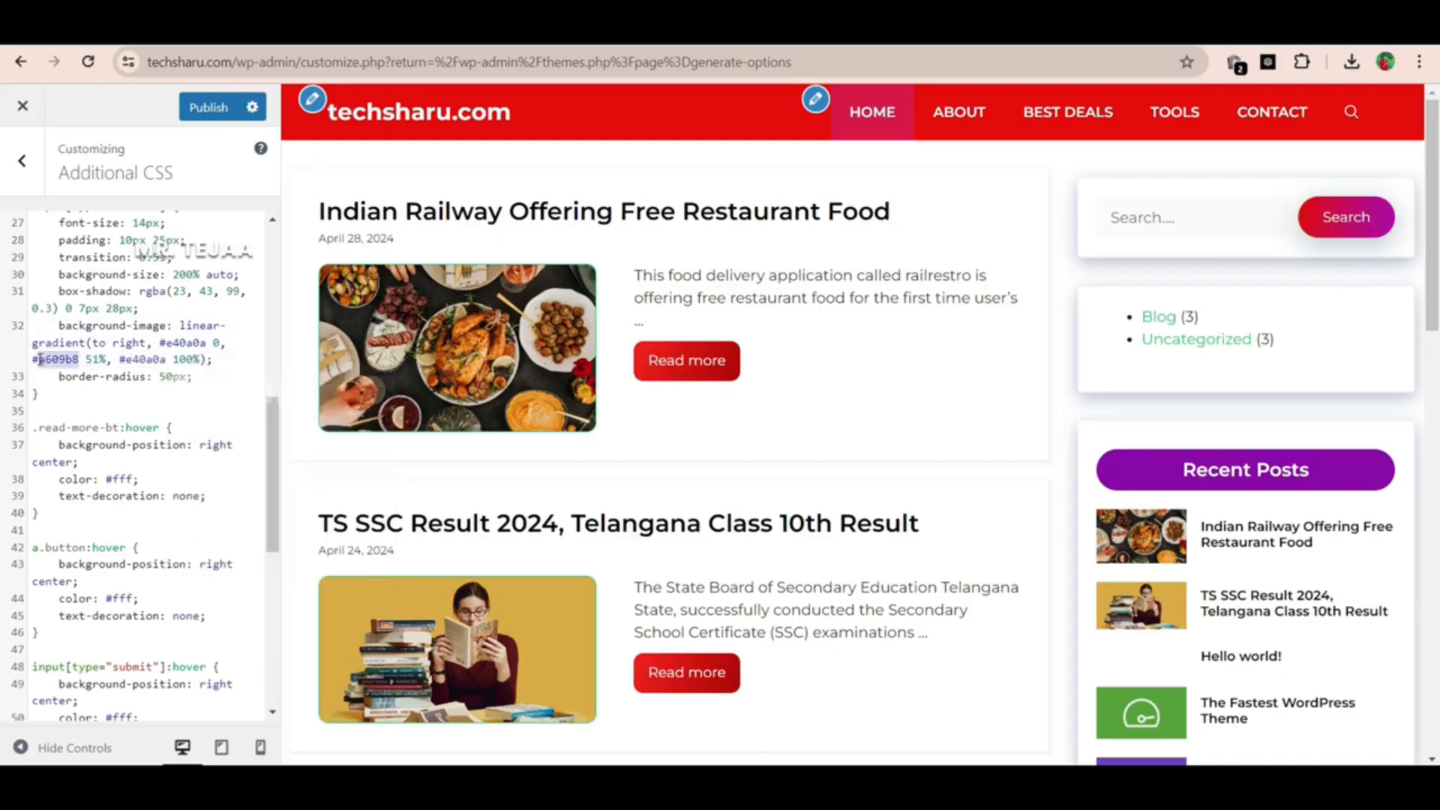
pyautogui.hotkey('ctrl', 'v')
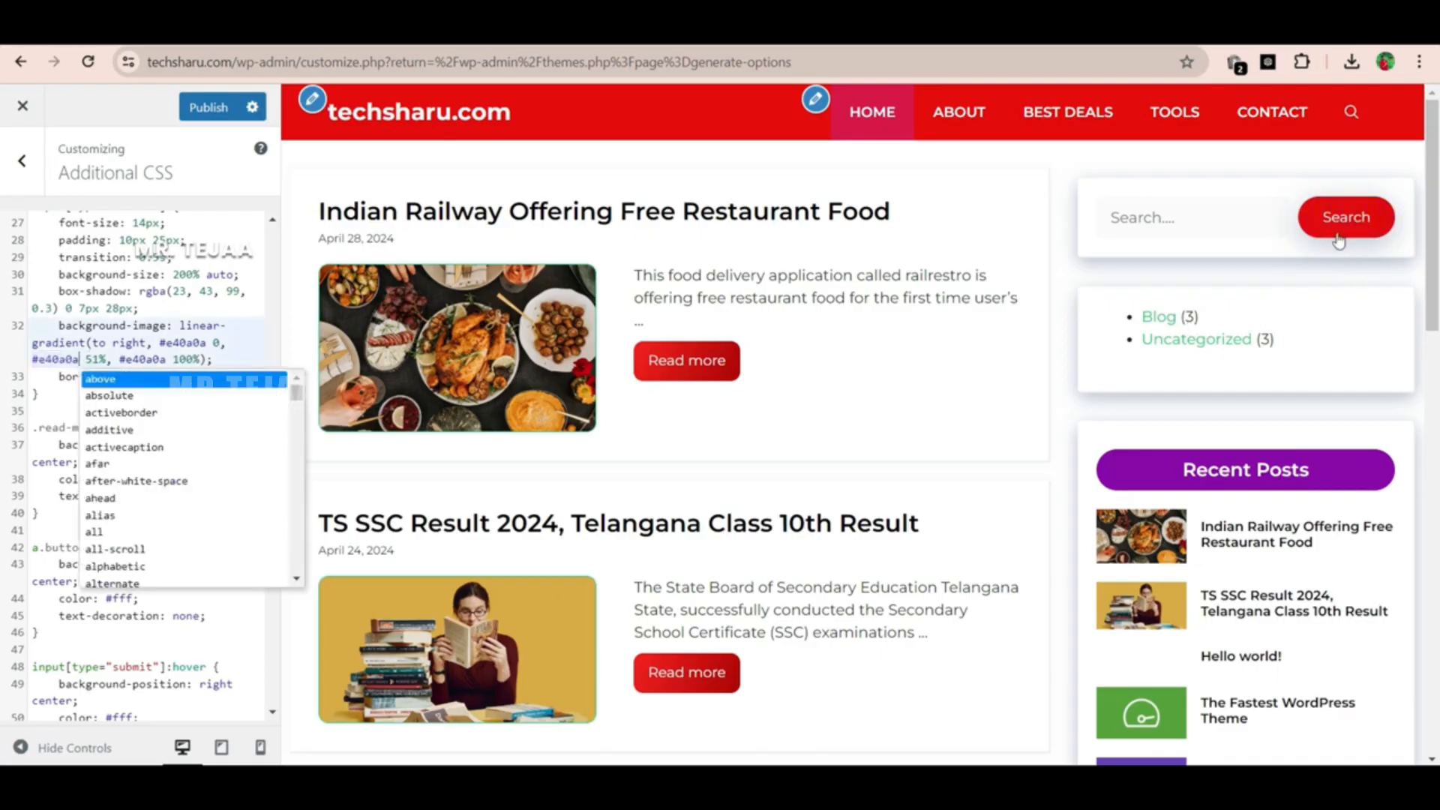
# Check the restyled blog page in the mobile preview and publish the customizer changes
pyautogui.click(146, 343)
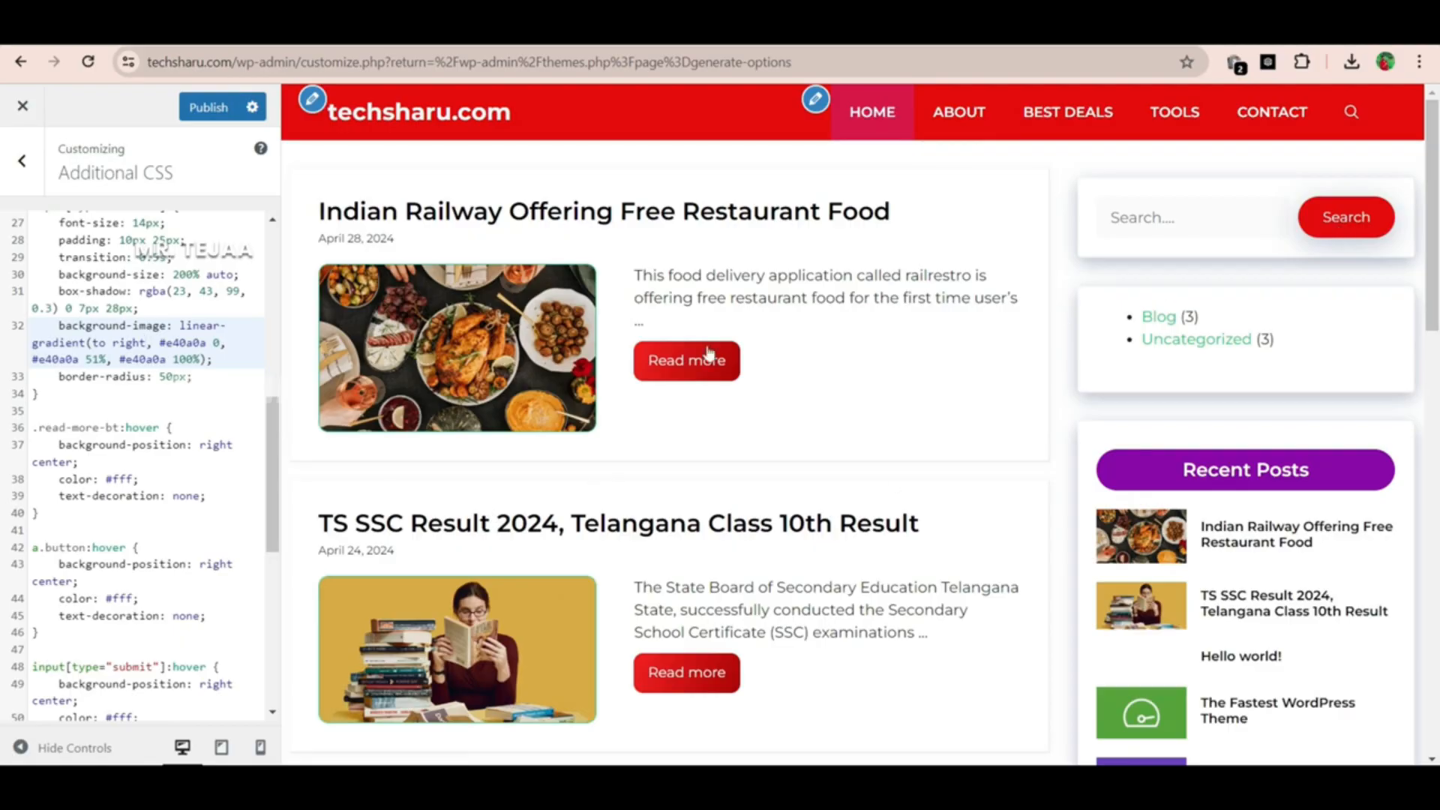
pyautogui.click(261, 746)
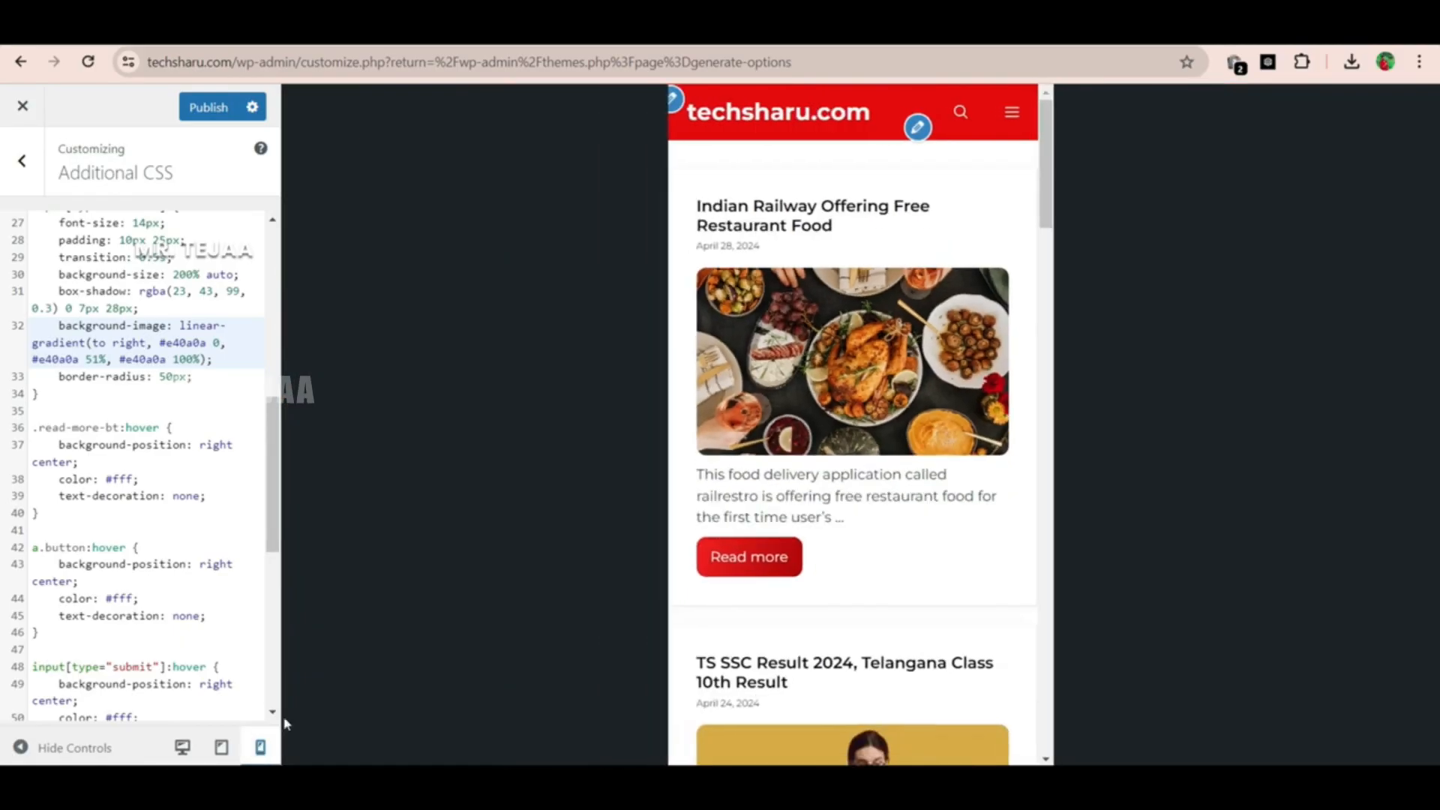
pyautogui.scroll(-15, 900, 337)
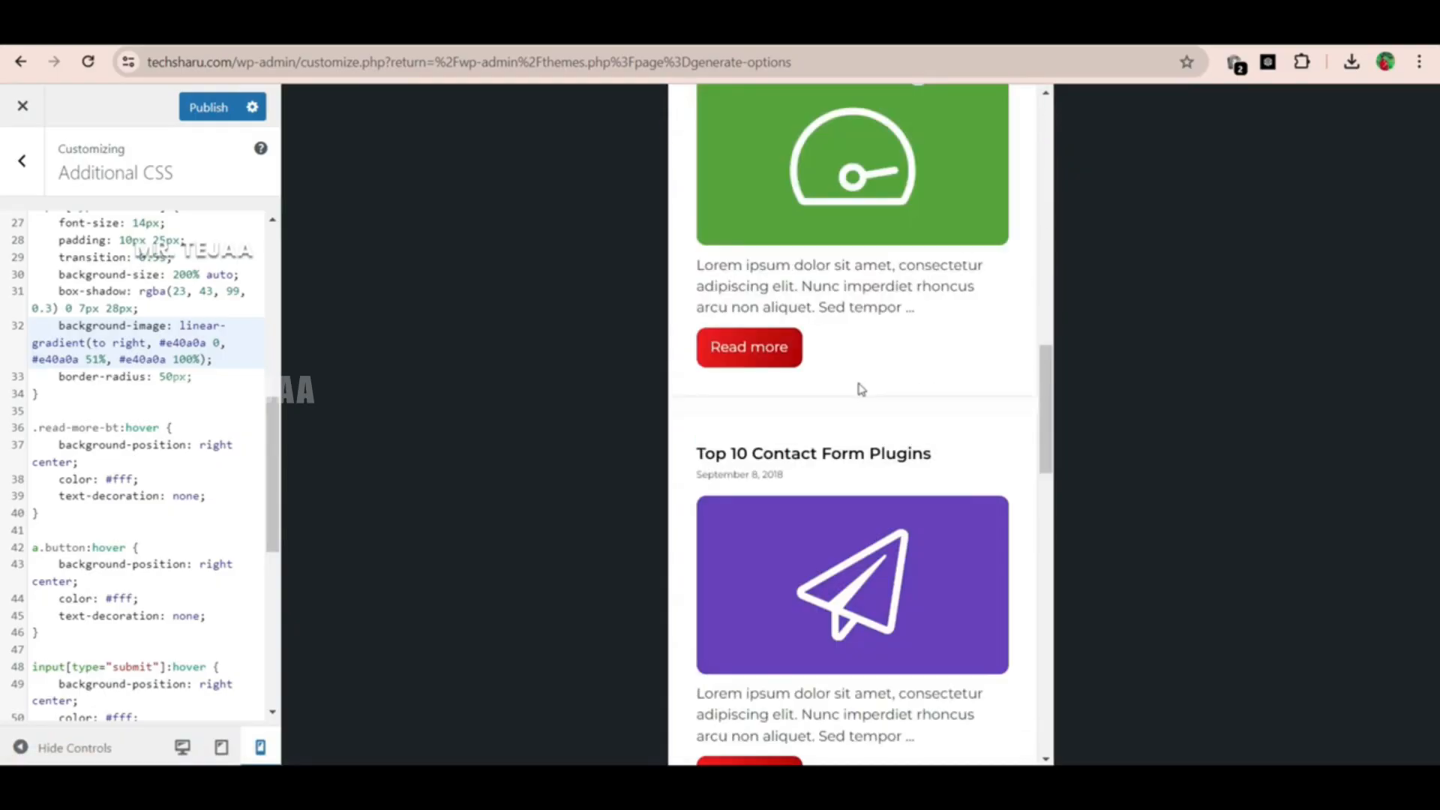
pyautogui.scroll(-8, 856, 395)
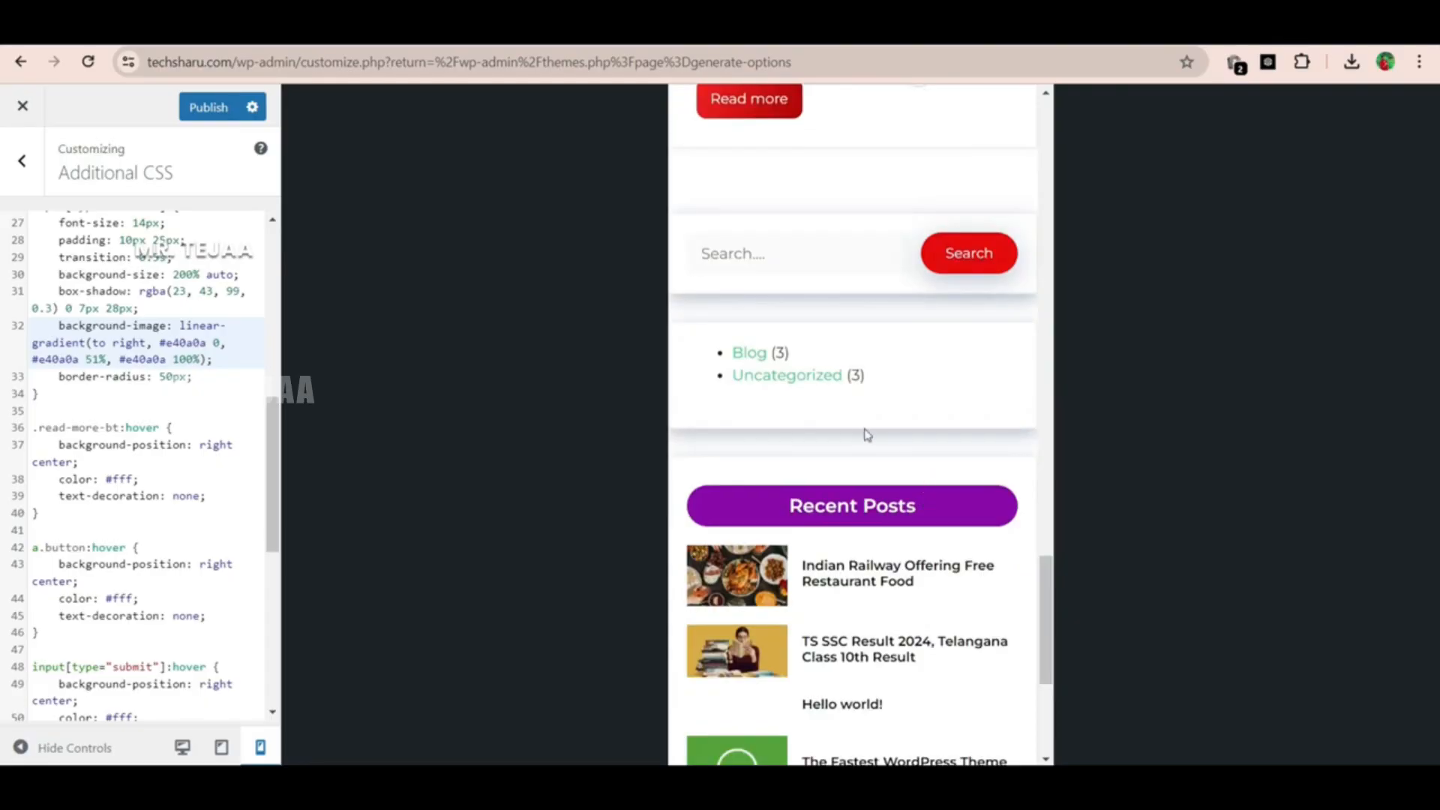
pyautogui.scroll(3, 855, 420)
pyautogui.click(208, 108)
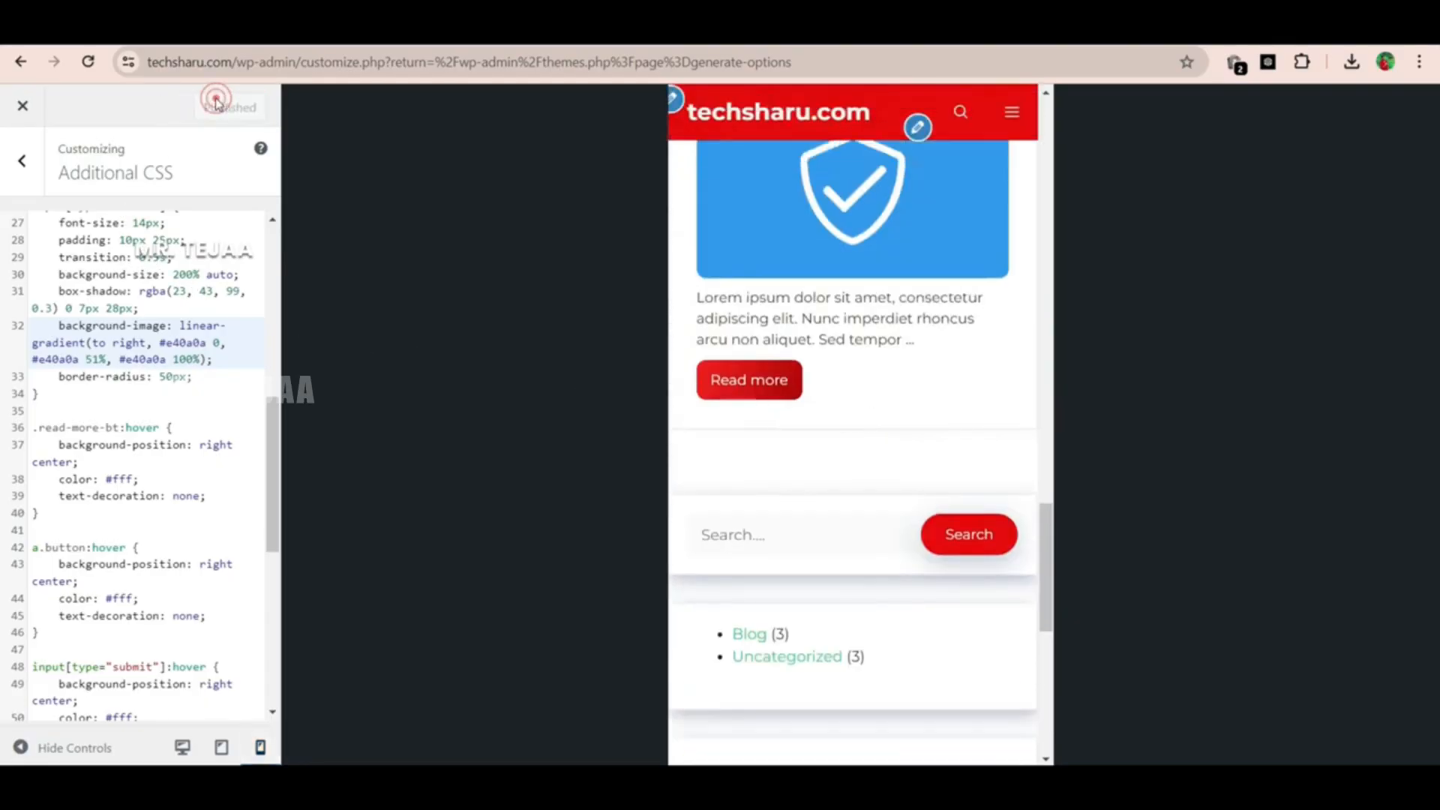
pyautogui.click(22, 161)
pyautogui.click(22, 106)
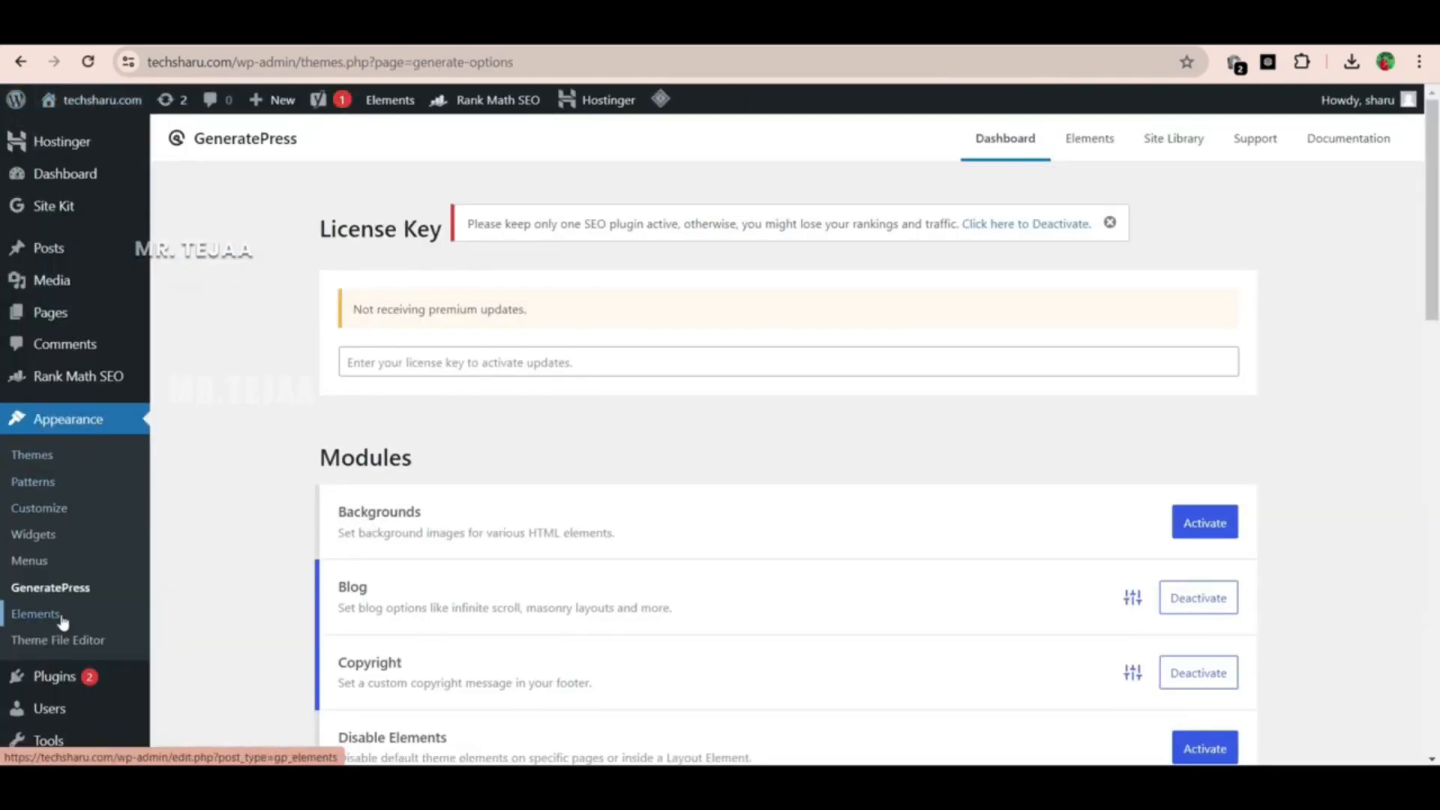
# In the Sidebar element, set the Recent Posts headline's background color to #e40a0a and update the element
pyautogui.click(63, 621)
pyautogui.click(221, 462)
pyautogui.scroll(-2, 223, 466)
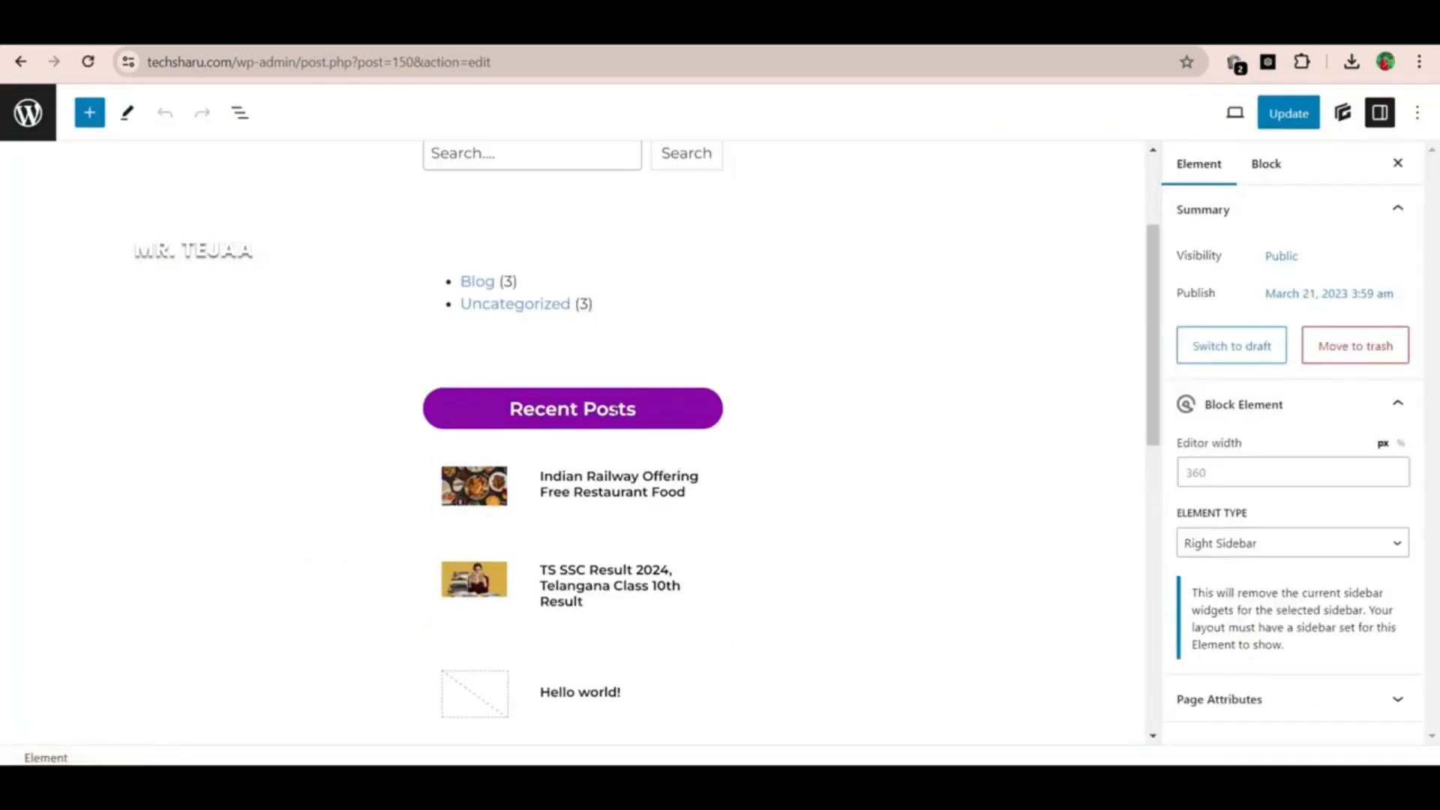
pyautogui.click(643, 409)
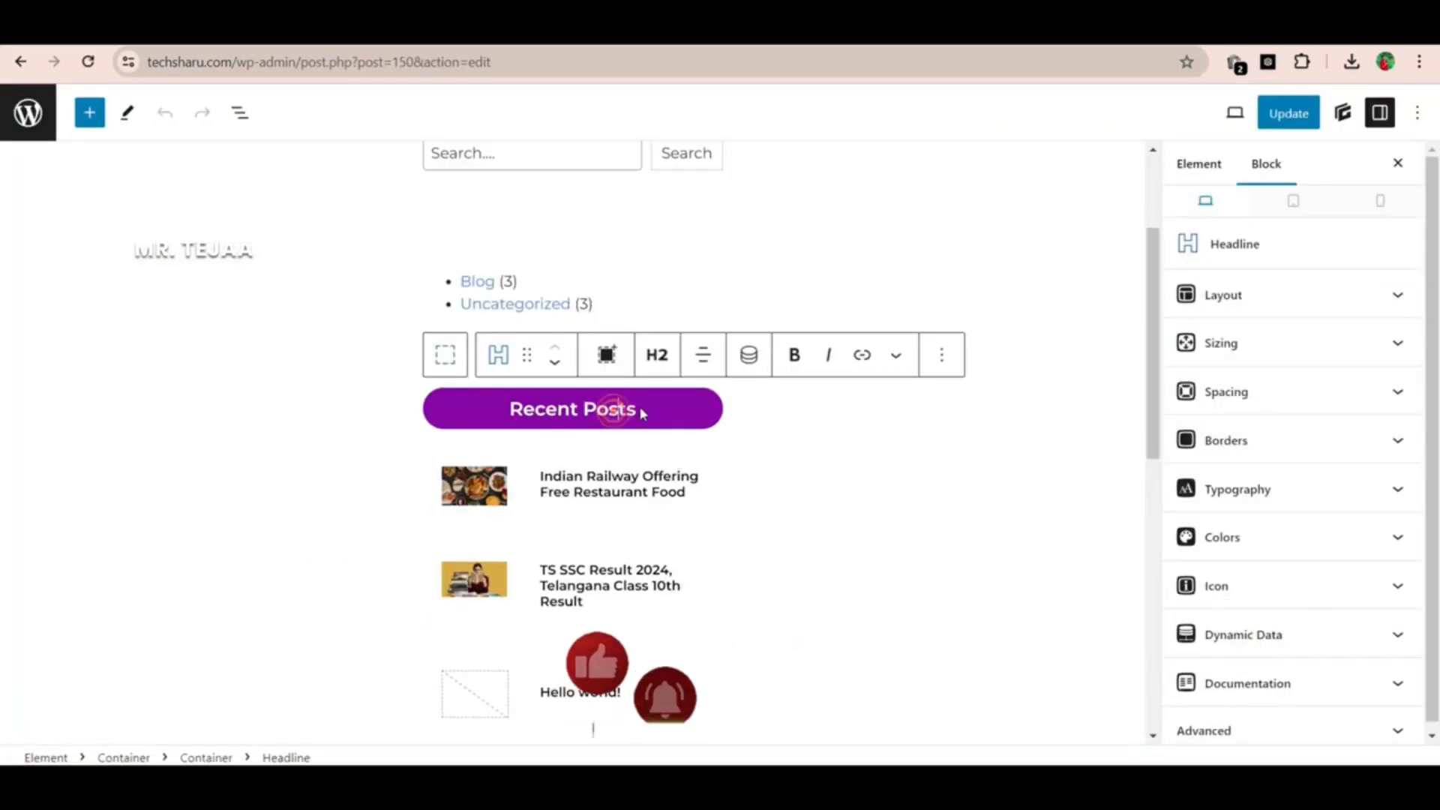
pyautogui.click(1311, 536)
pyautogui.click(1393, 532)
pyautogui.click(1240, 413)
pyautogui.hotkey('ctrl', 'a')
pyautogui.write('#e40a0d')
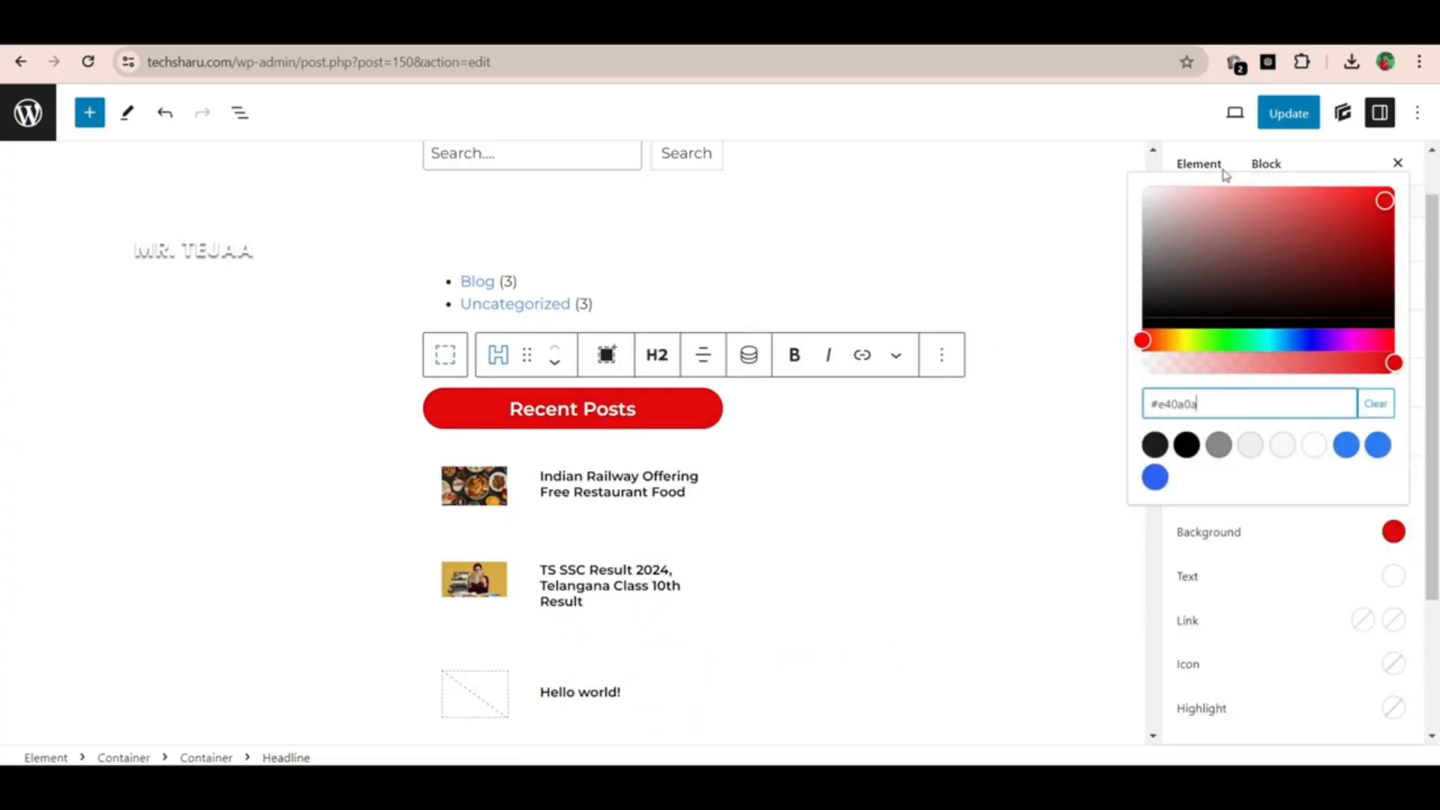
pyautogui.click(1285, 114)
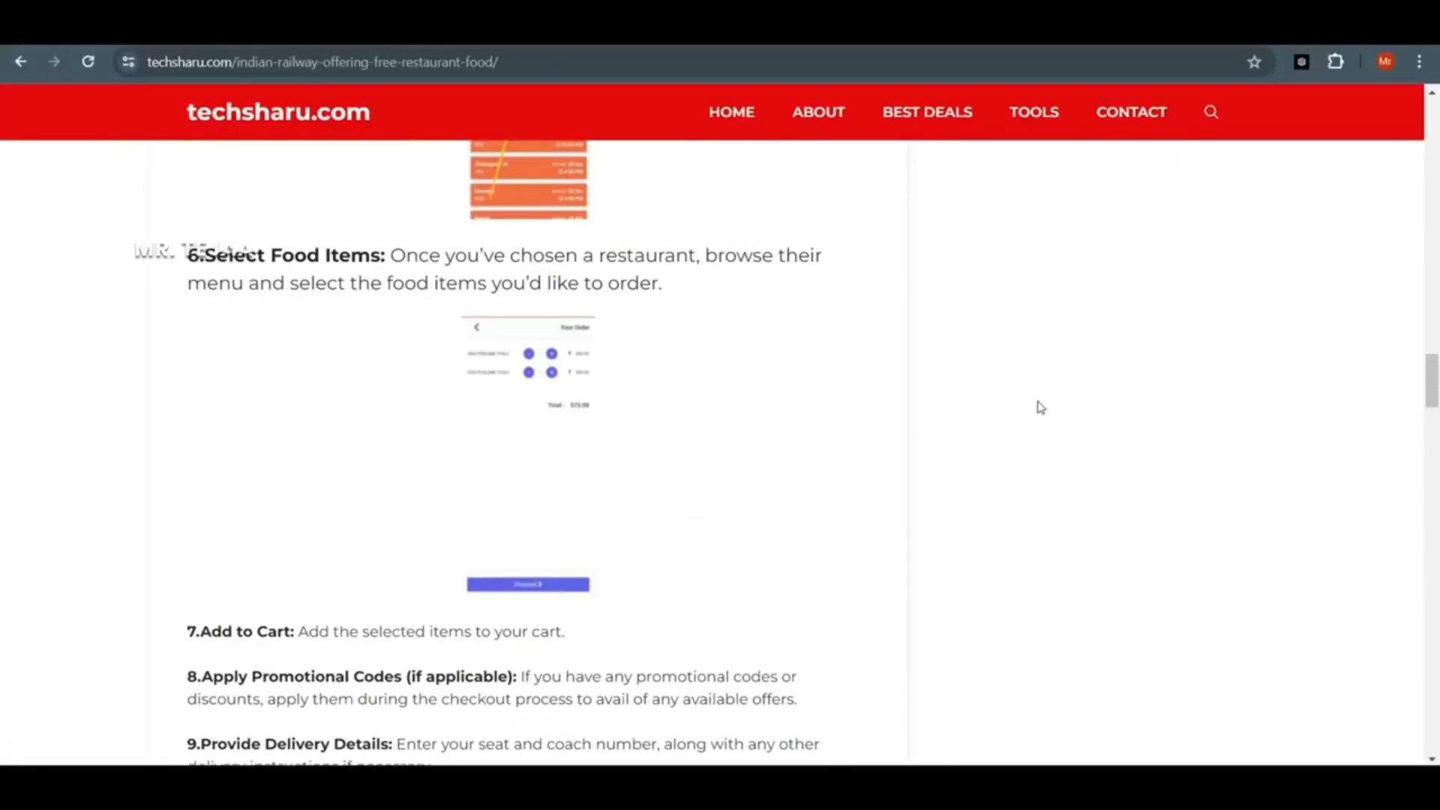
pyautogui.scroll(10, 1051, 413)
pyautogui.scroll(10, 1078, 422)
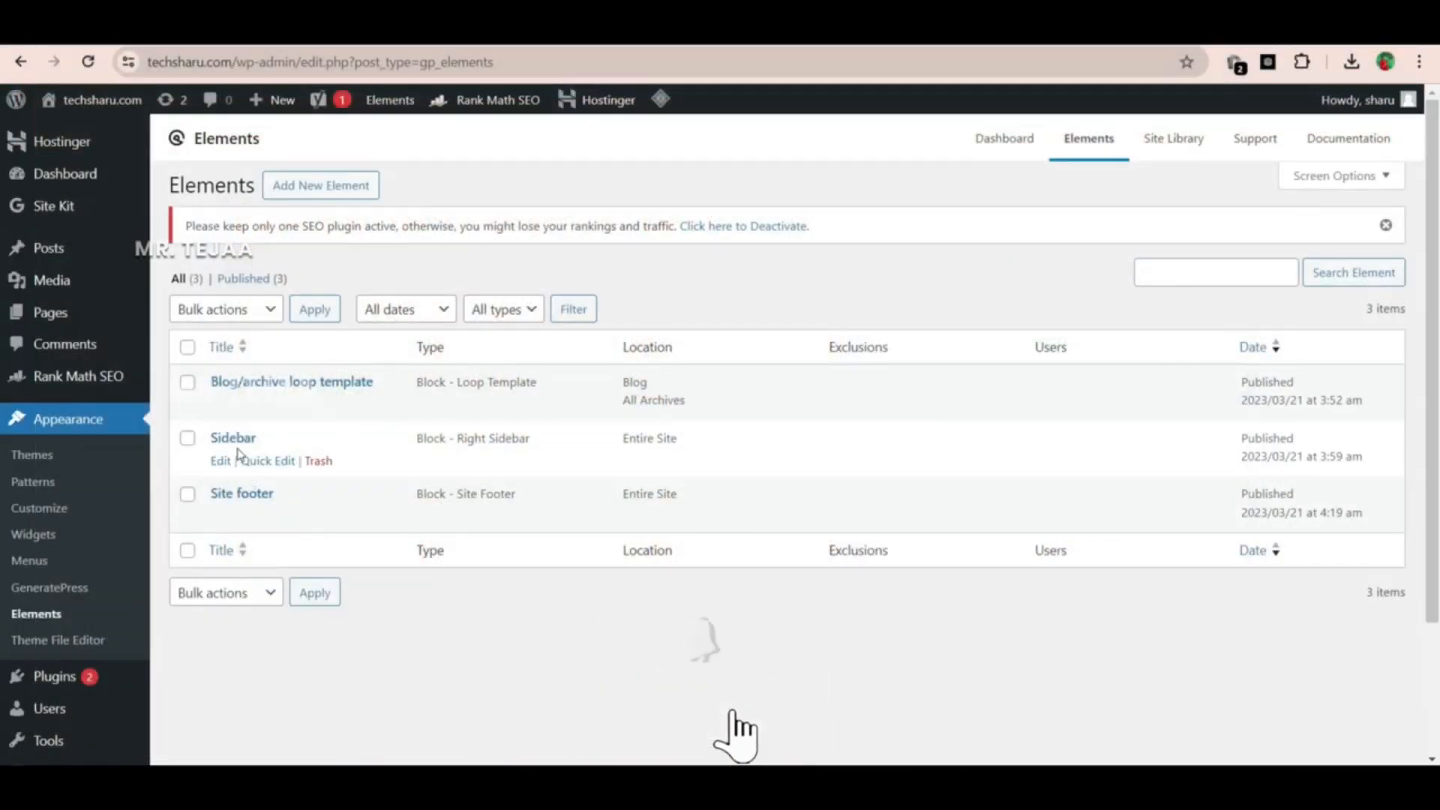
# In the Sidebar element, add an "About Us" heading below the categories list
pyautogui.click(221, 464)
pyautogui.scroll(1, 704, 386)
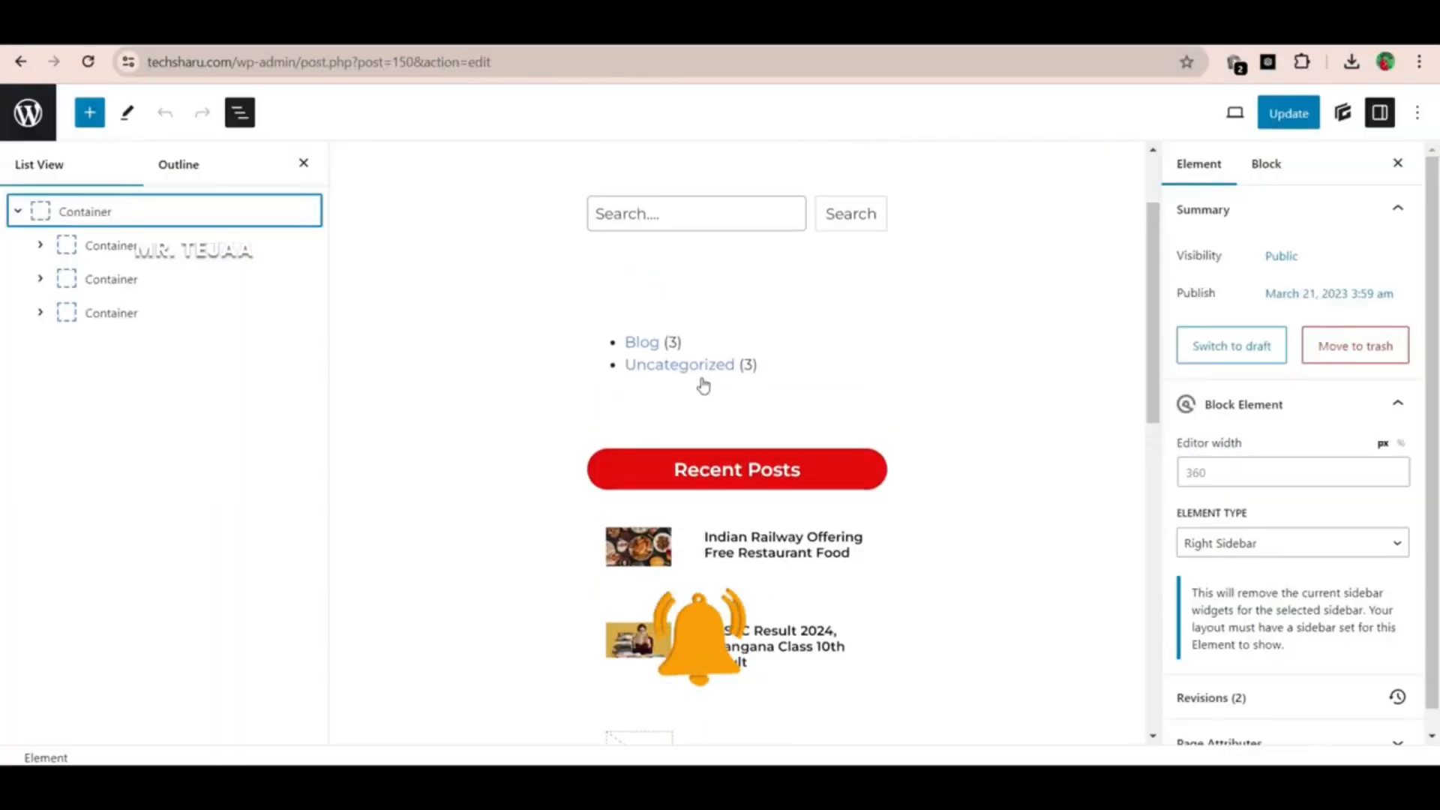
pyautogui.scroll(-4, 795, 368)
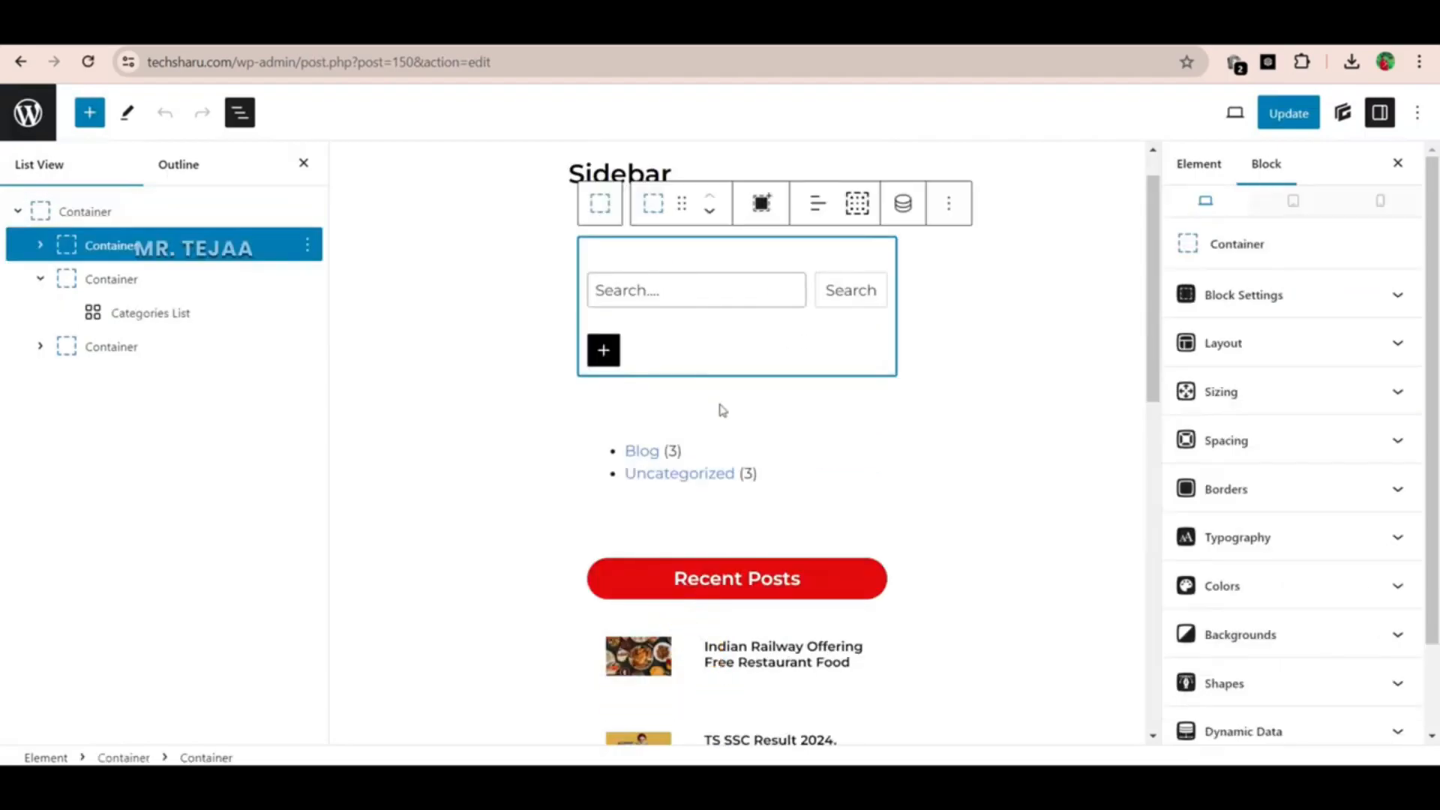
pyautogui.click(723, 410)
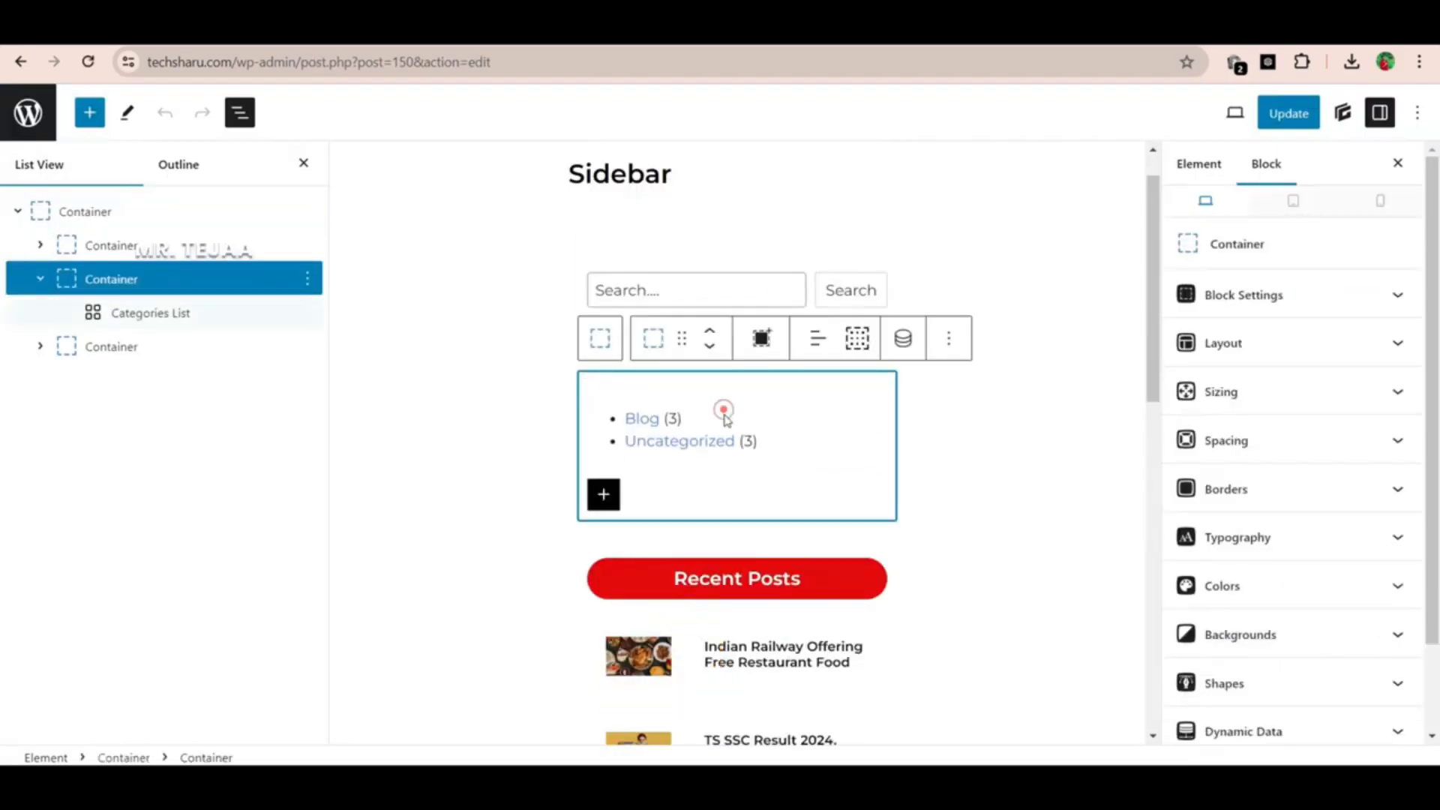
pyautogui.click(606, 501)
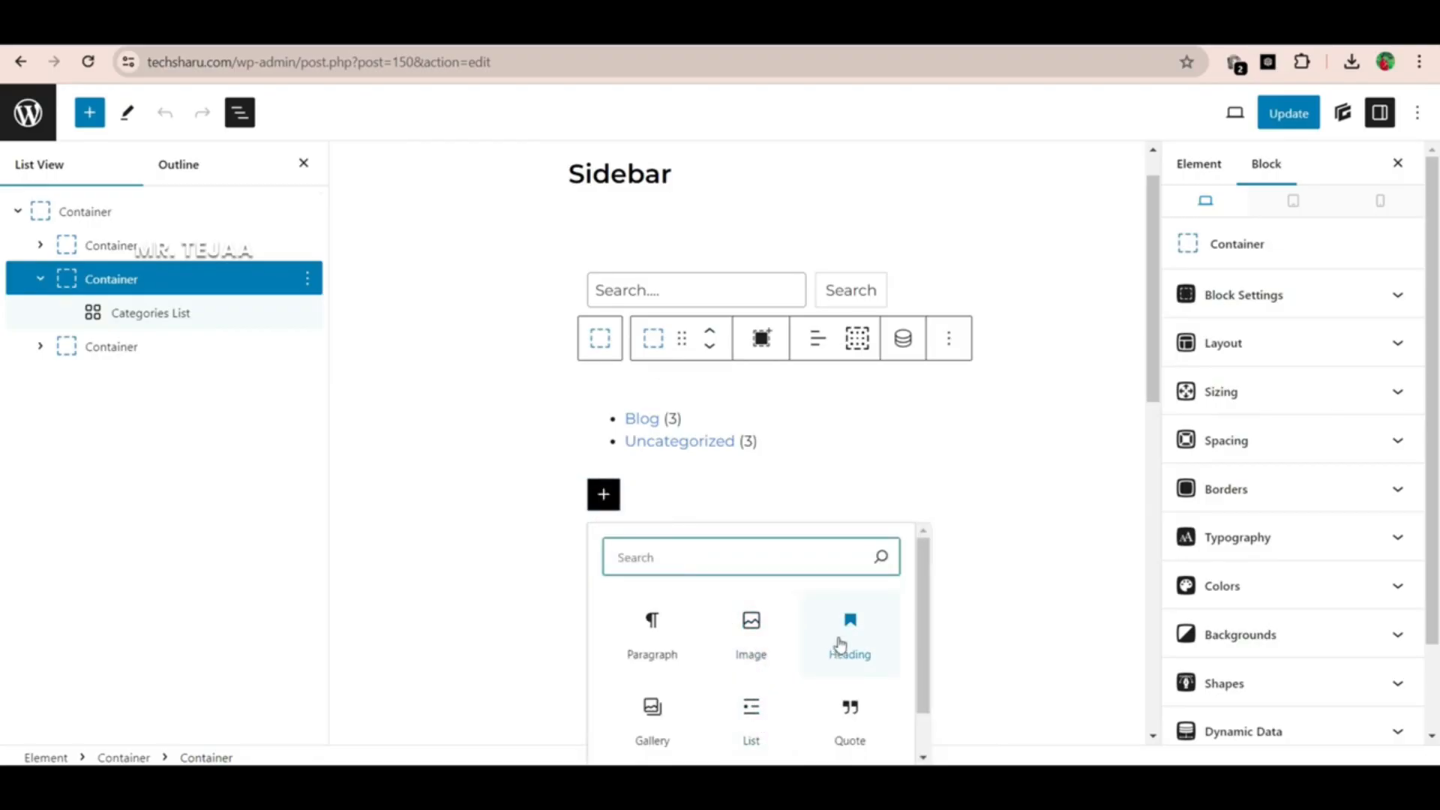
pyautogui.click(846, 644)
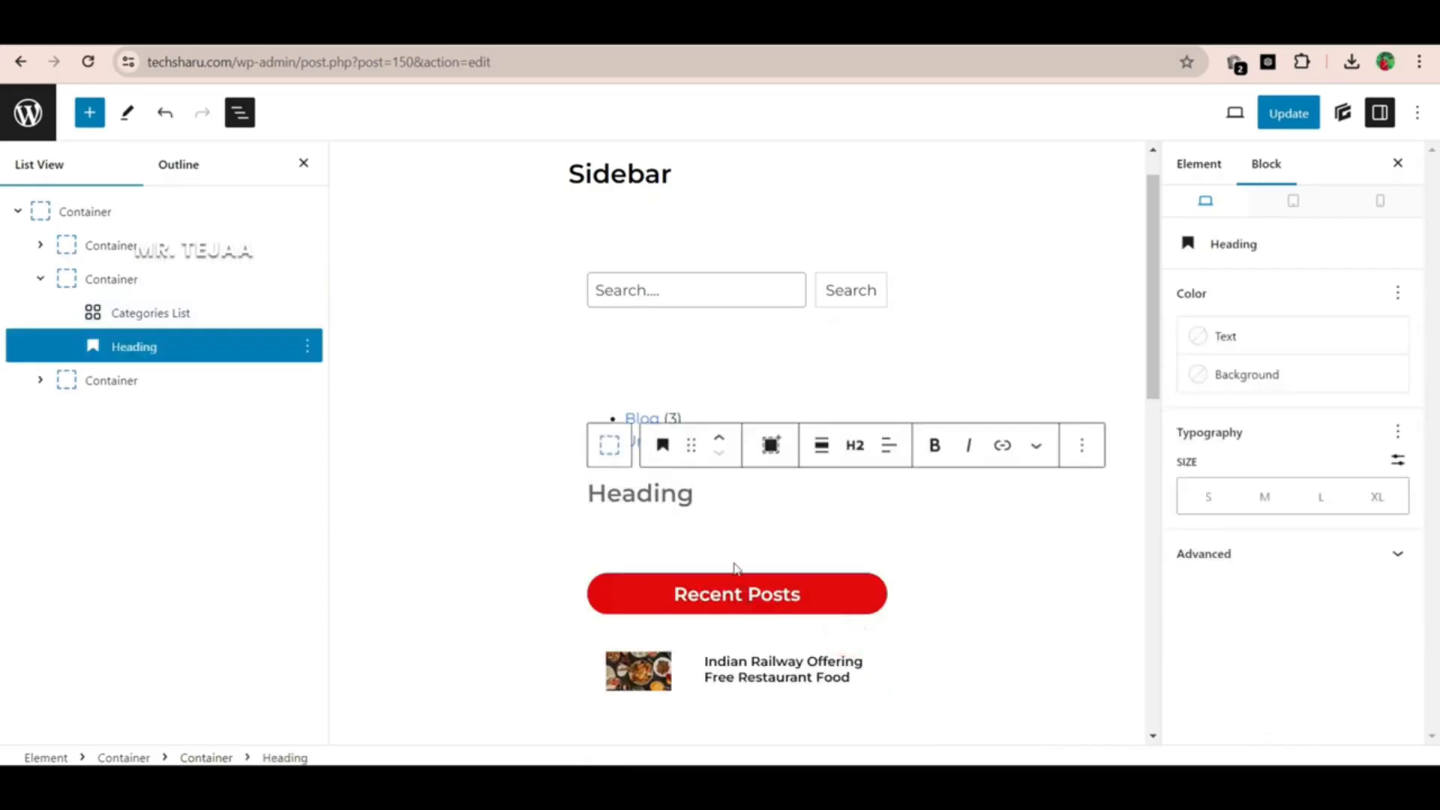
pyautogui.write('About Us')
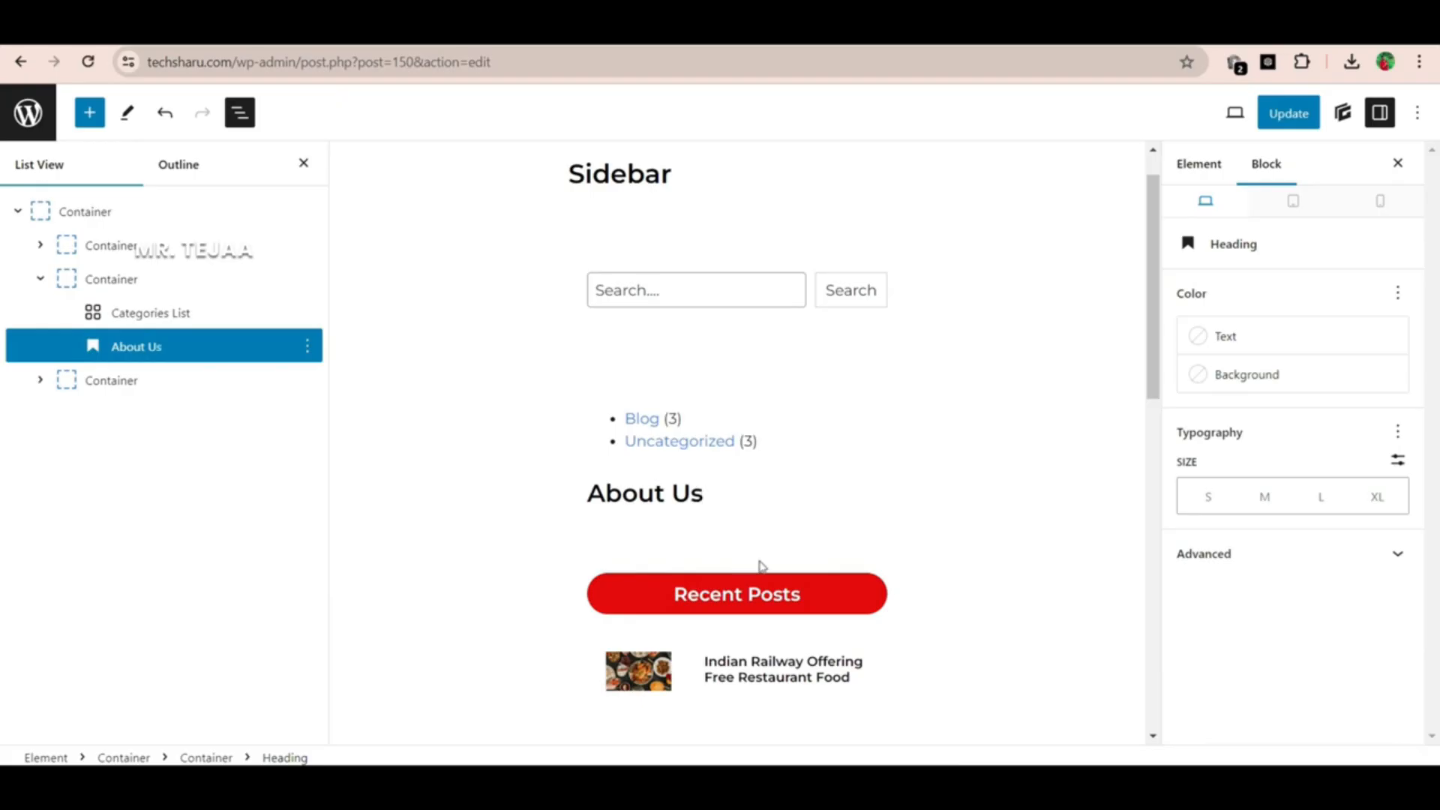
pyautogui.click(721, 501)
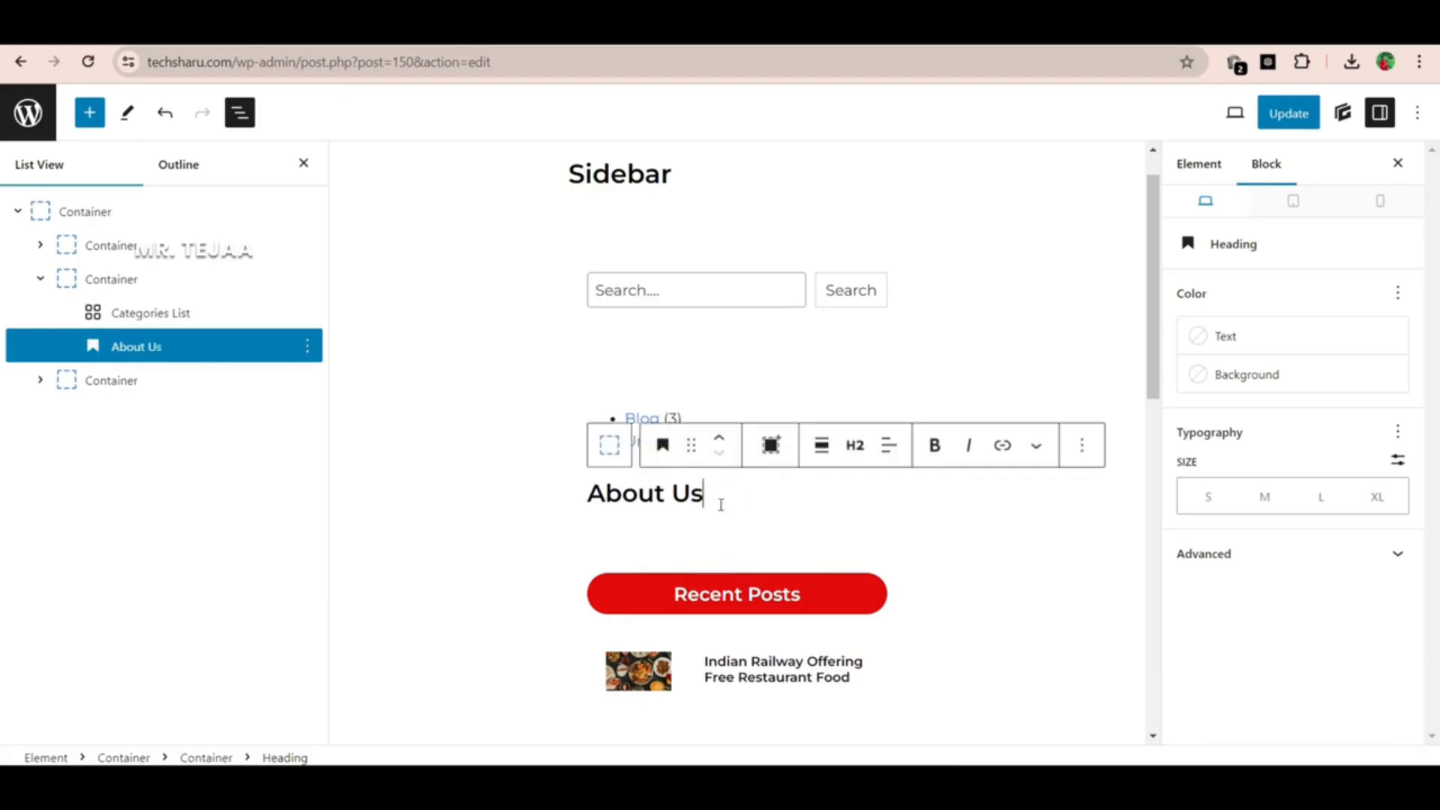
# Insert the Books.webp image from the media library below the About Us heading and remove its caption
pyautogui.press('Return')
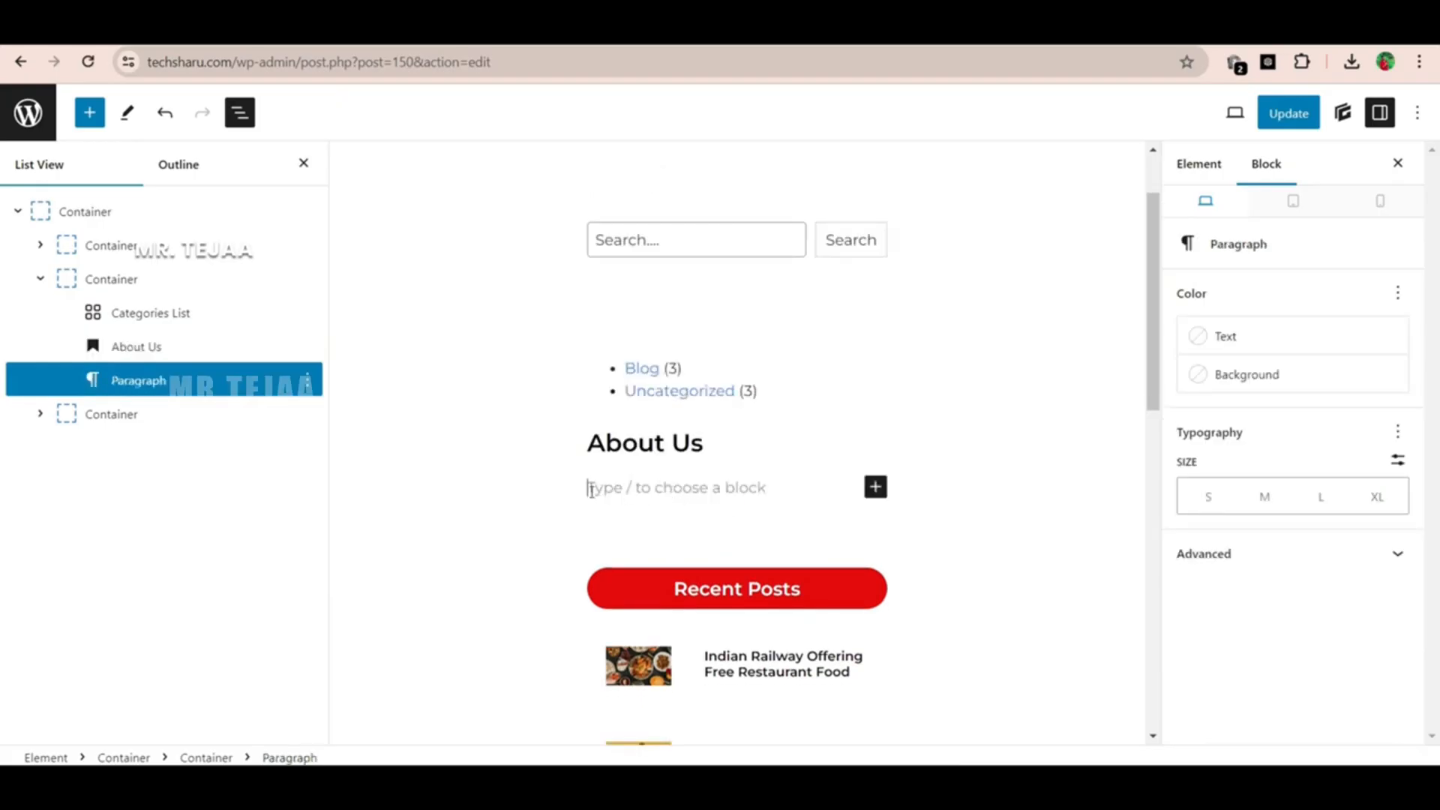
pyautogui.click(875, 488)
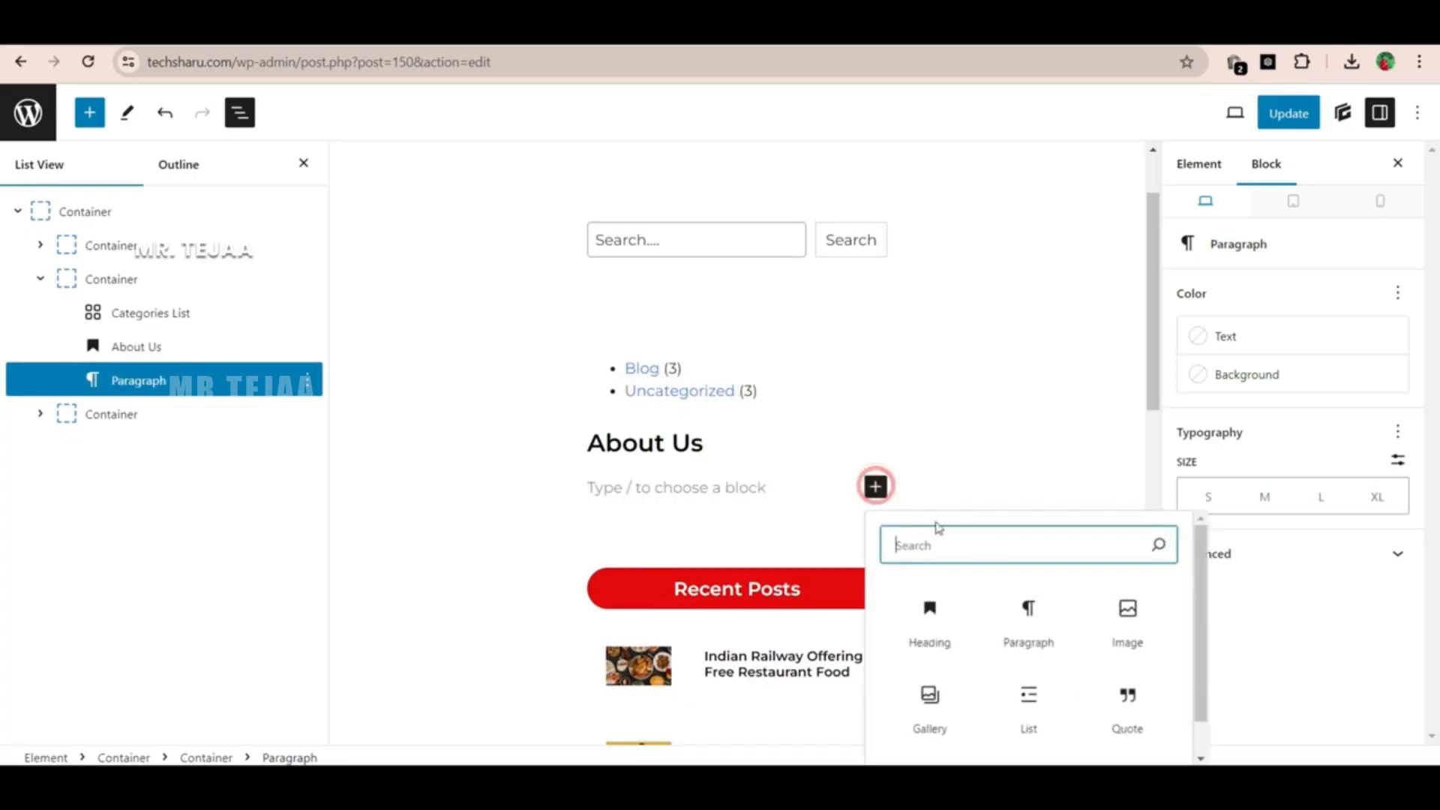
pyautogui.click(1140, 621)
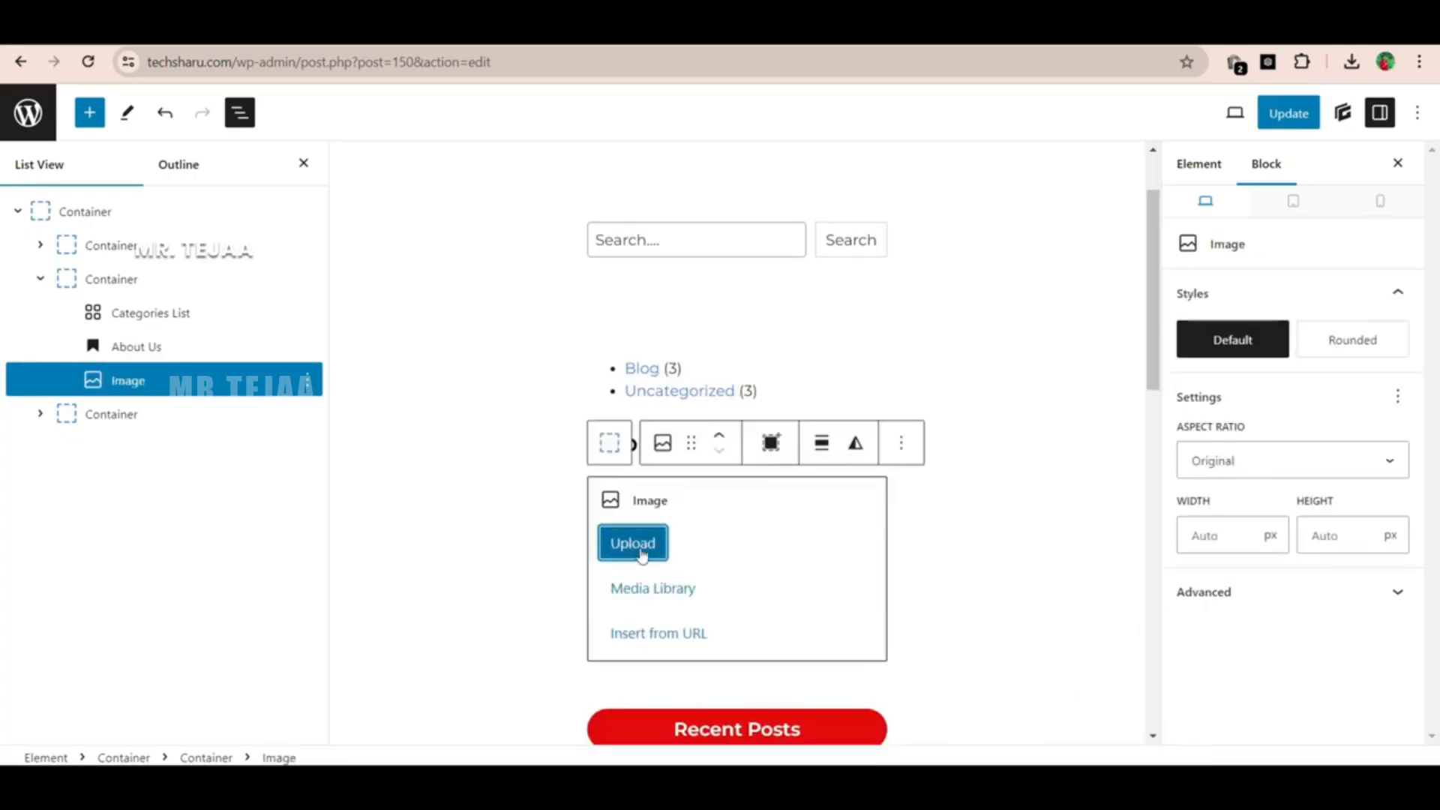
pyautogui.click(672, 594)
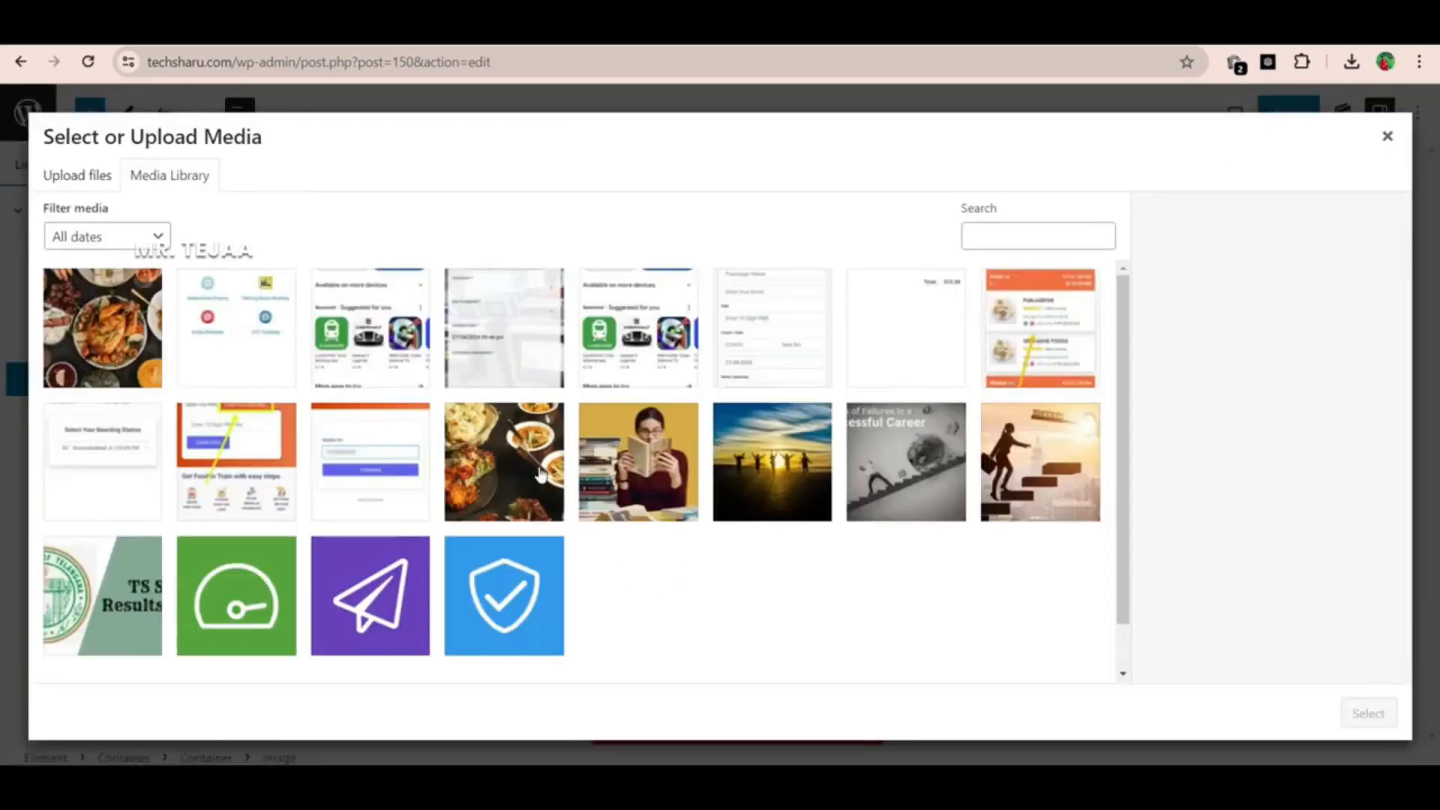
pyautogui.click(641, 486)
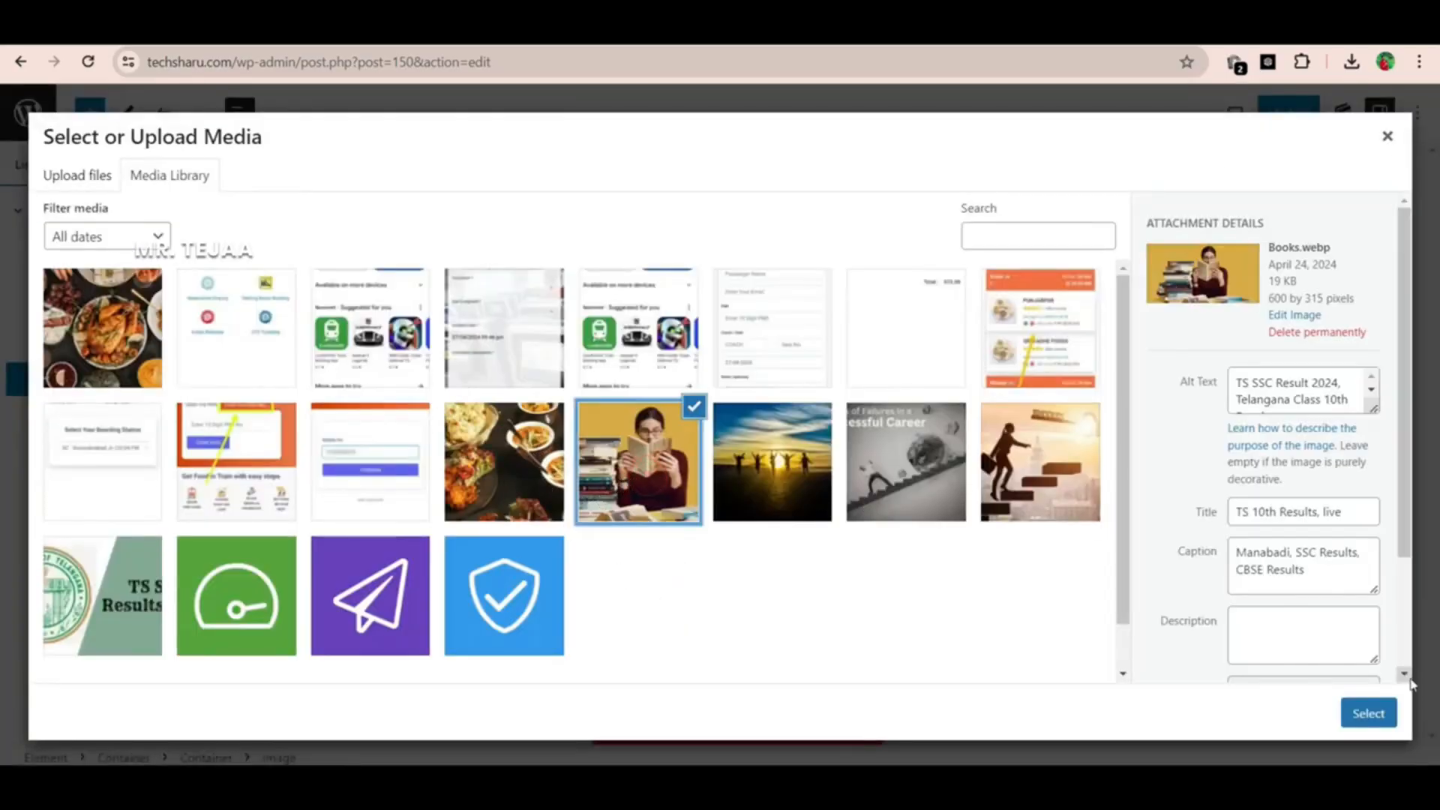
pyautogui.click(1369, 713)
pyautogui.scroll(-3, 785, 530)
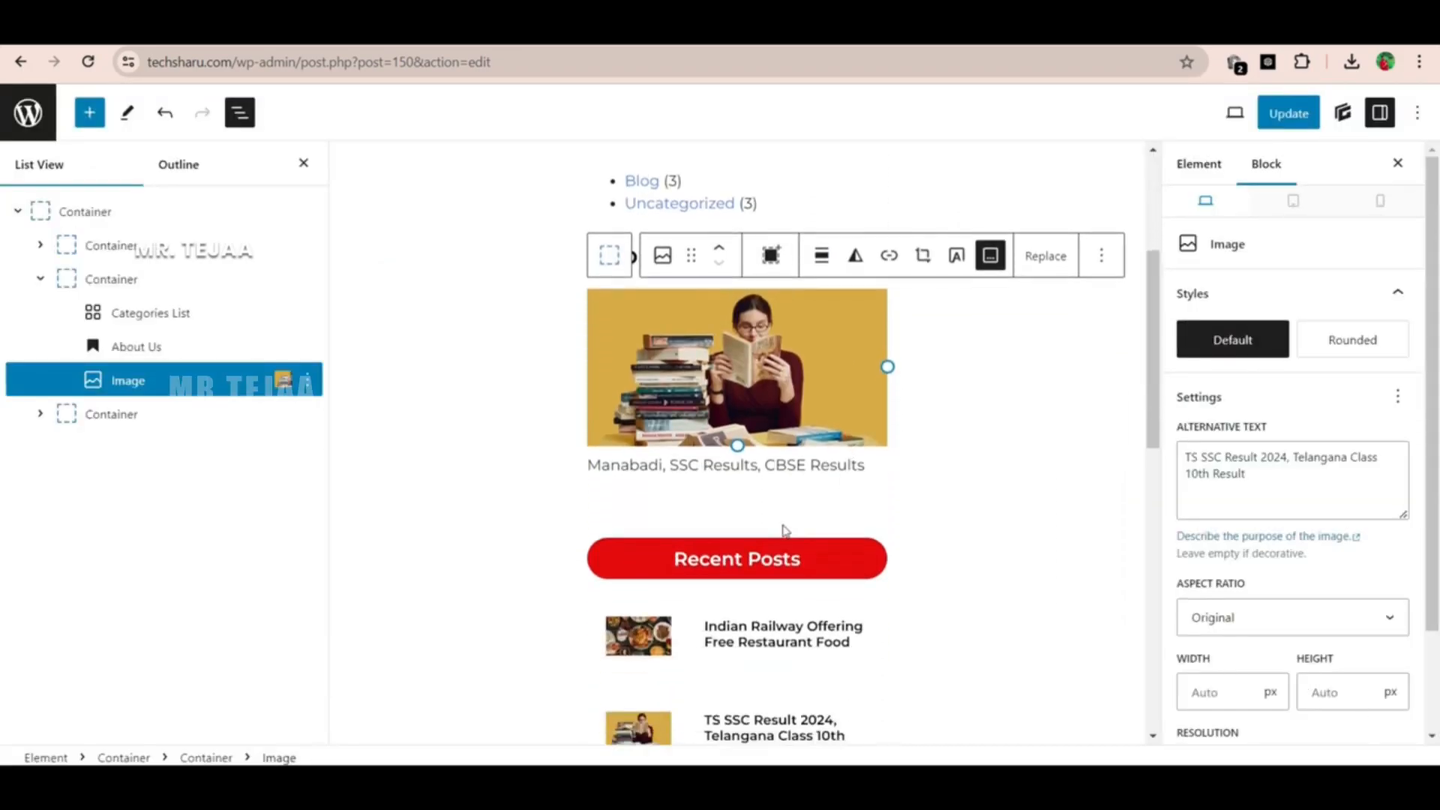
pyautogui.click(840, 466)
pyautogui.moveTo(870, 465); pyautogui.dragTo(587, 465)
pyautogui.press('BackSpace')
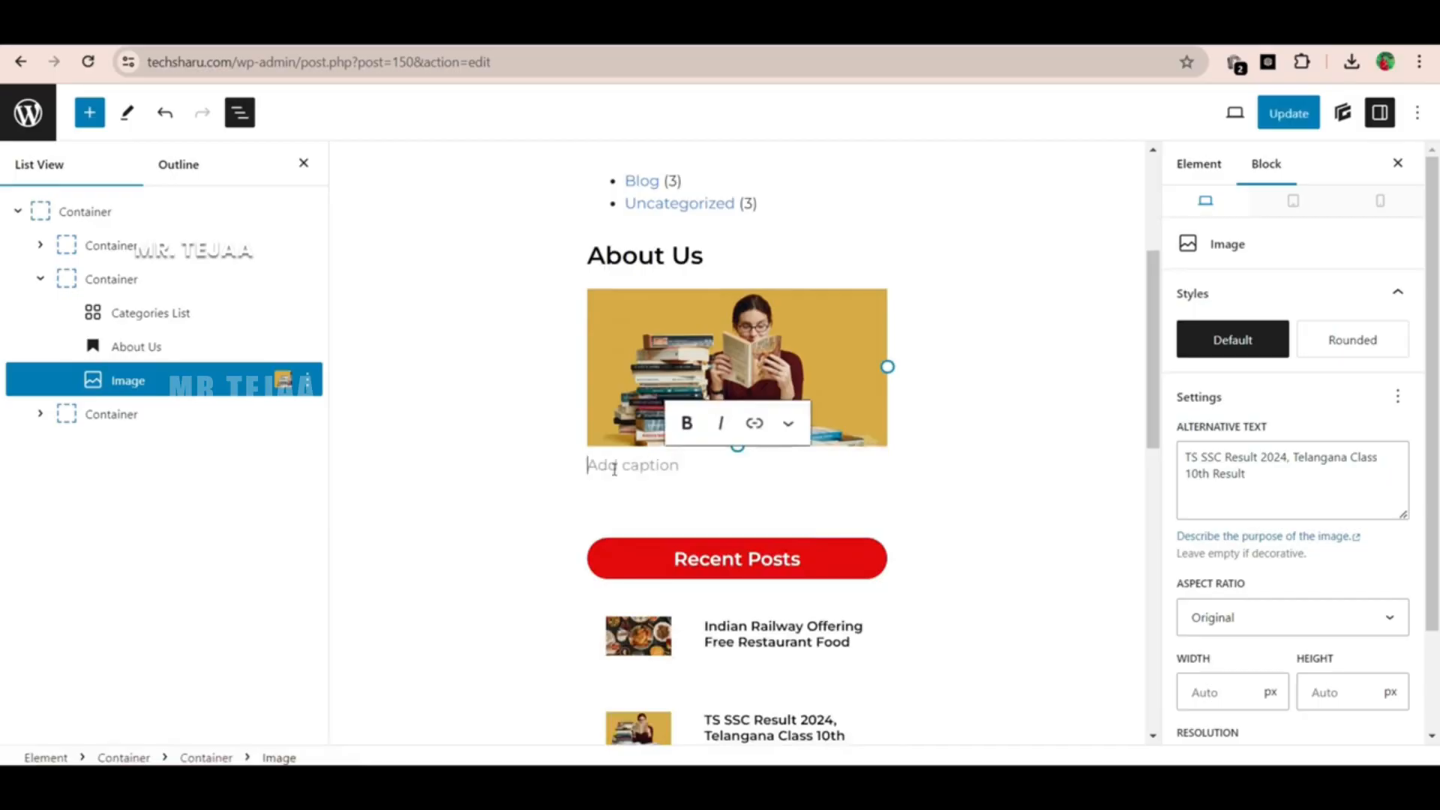
# Leave the Sidebar element editor and discard the unsaved heading and image
pyautogui.scroll(3, 862, 489)
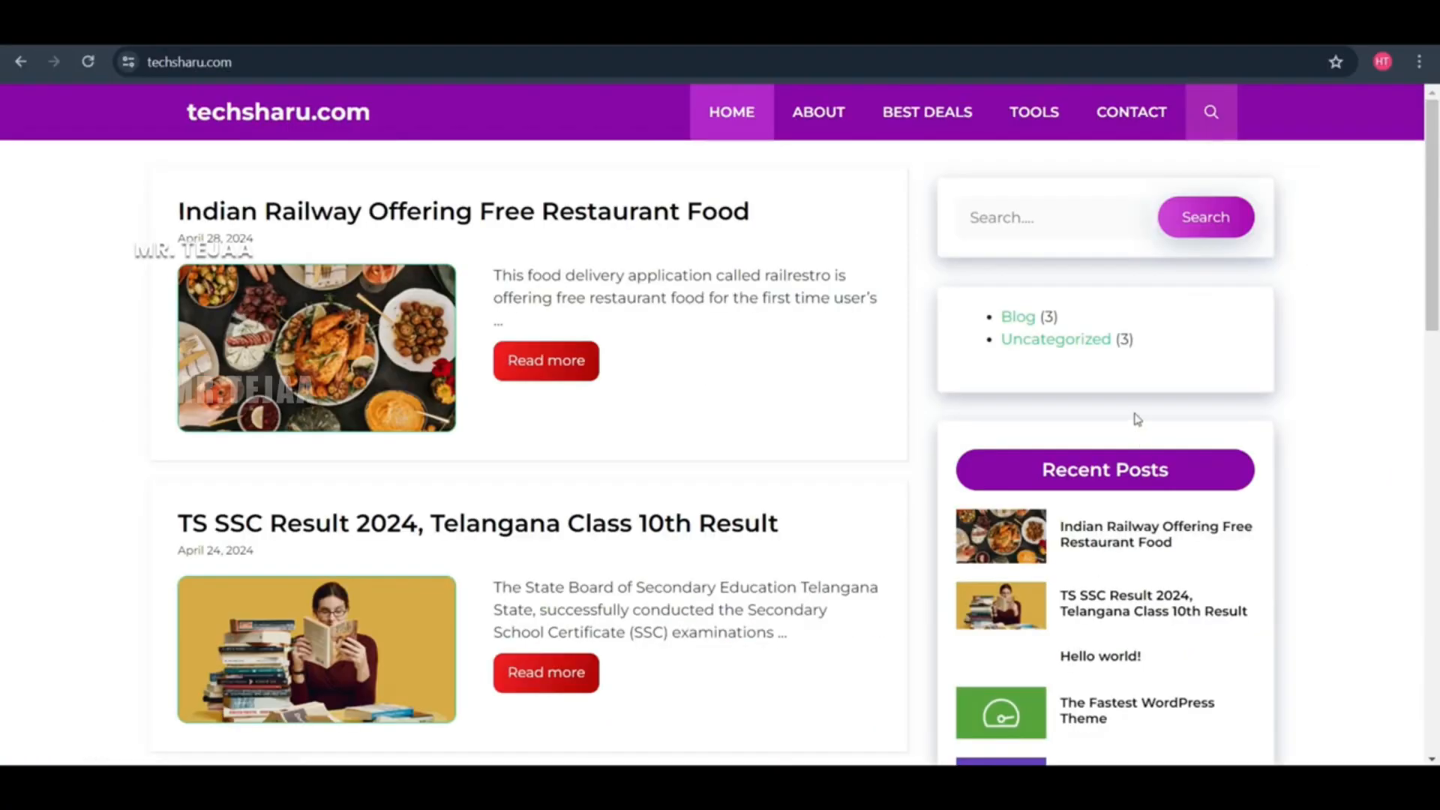
pyautogui.scroll(-1, 1138, 419)
pyautogui.scroll(1, 1141, 375)
pyautogui.scroll(-3, 1184, 643)
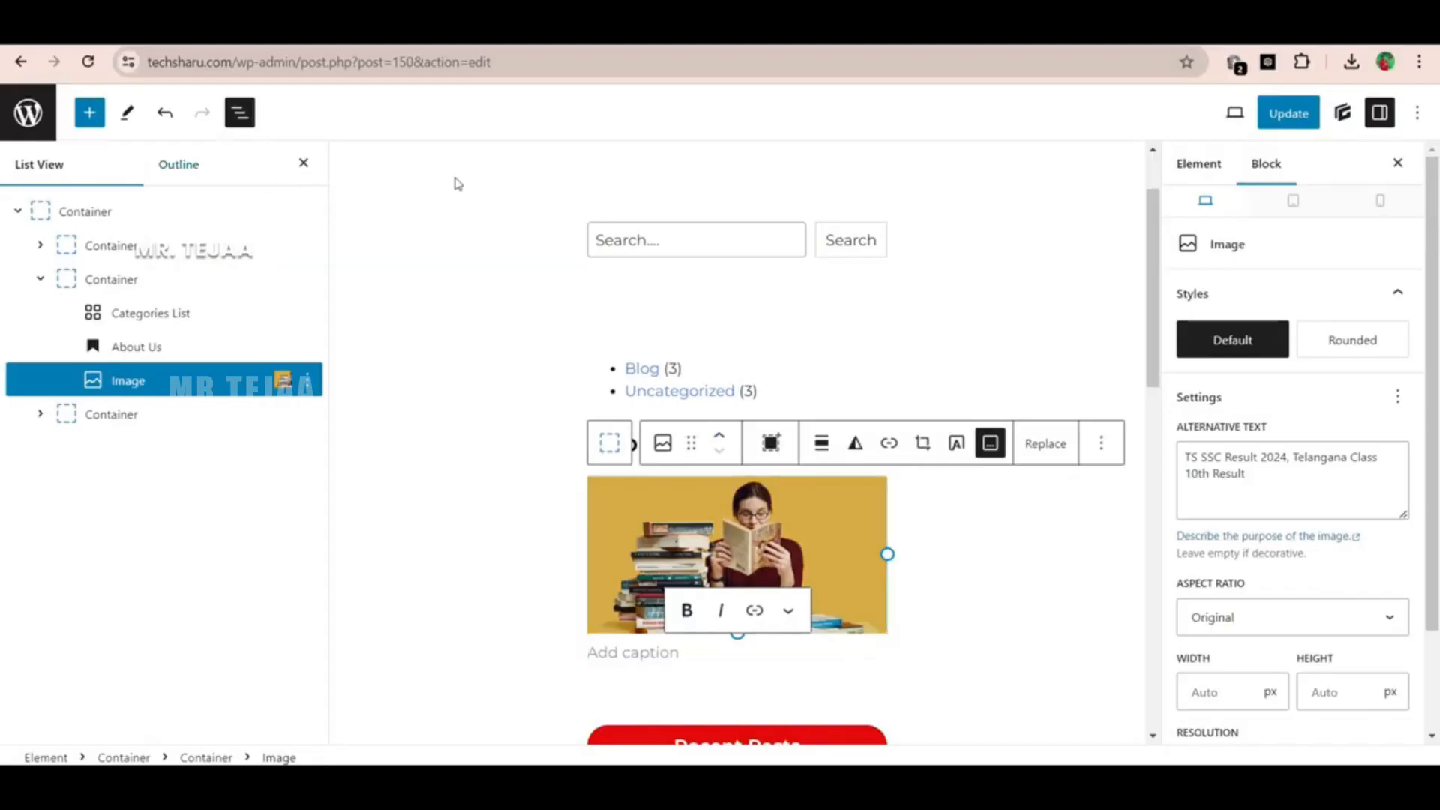
pyautogui.click(18, 63)
pyautogui.click(788, 179)
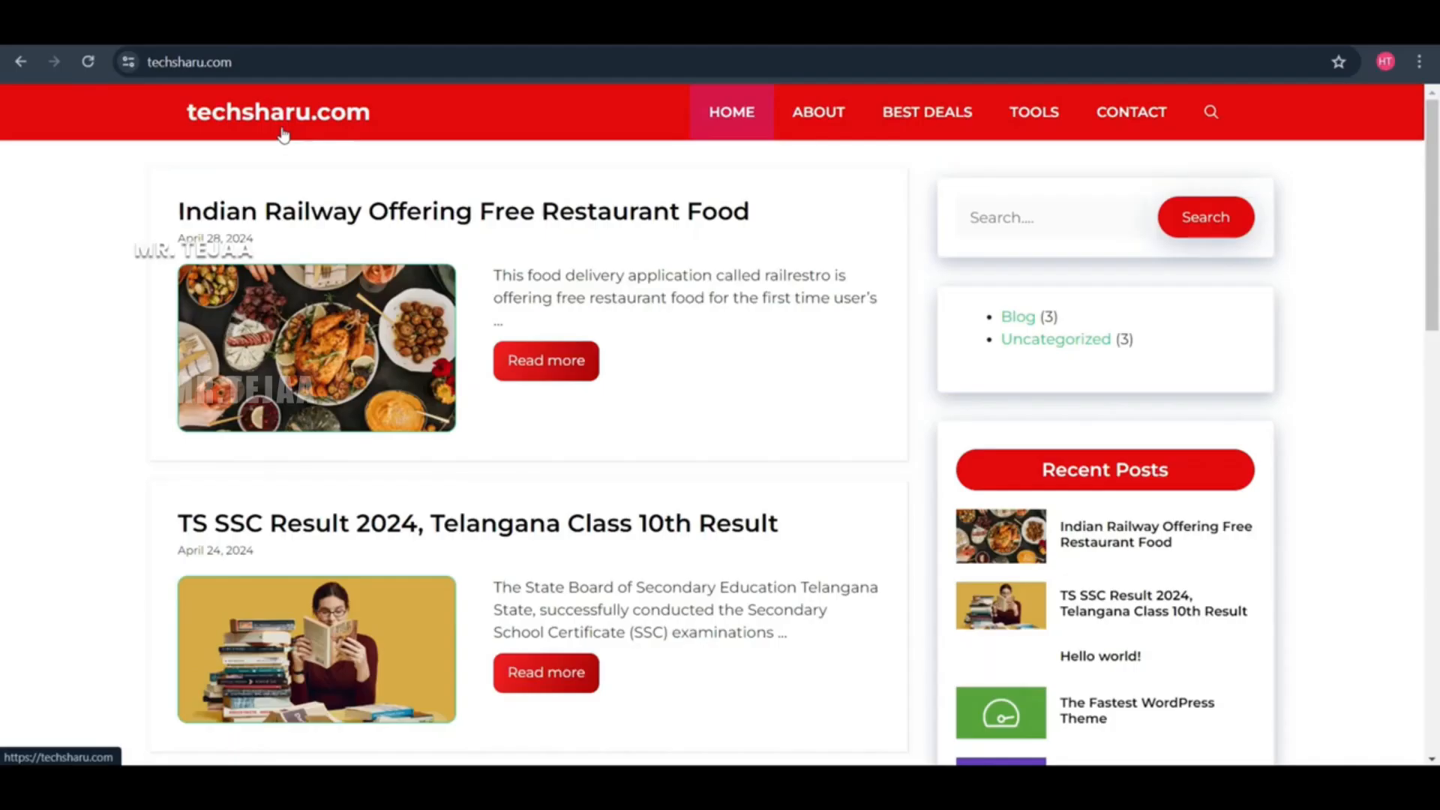
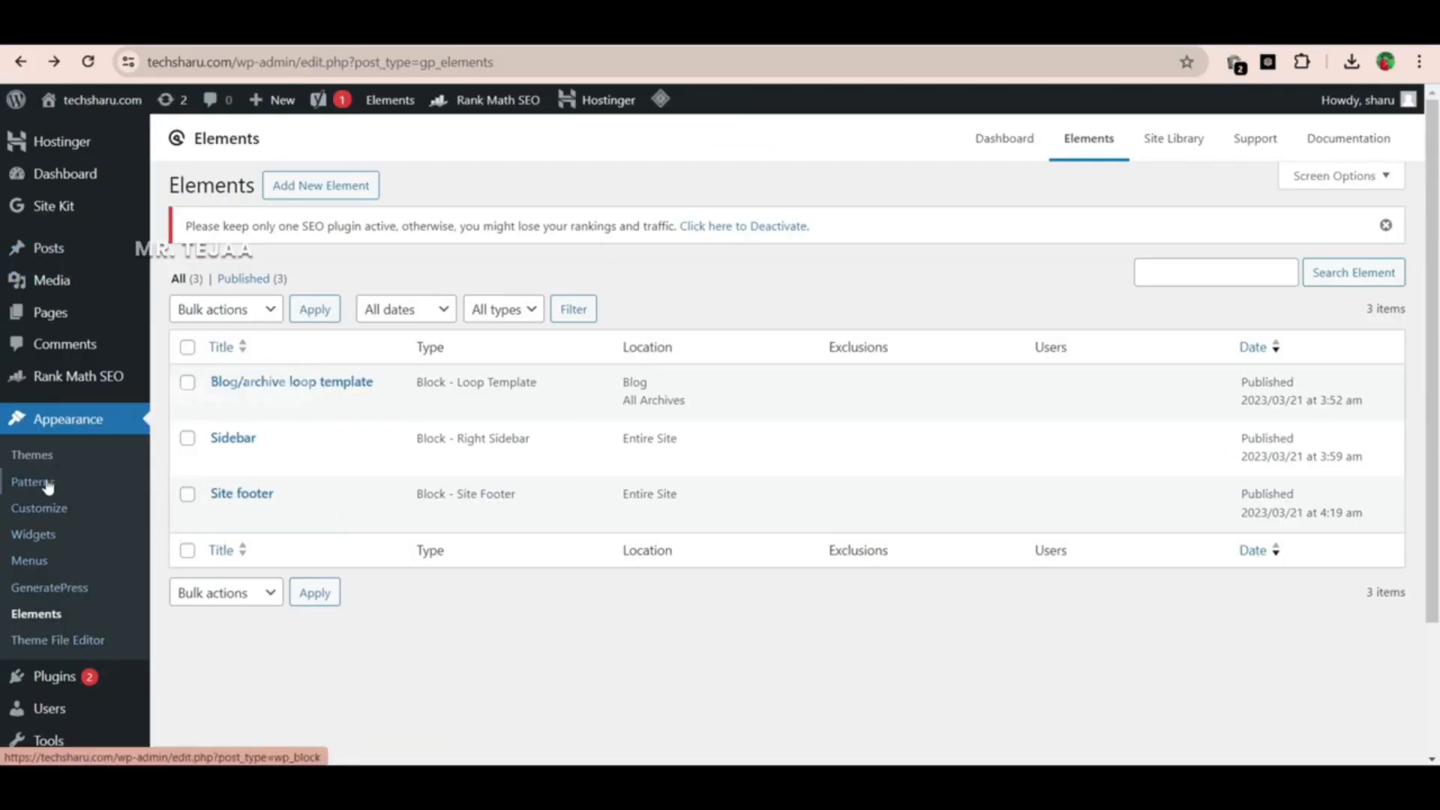
# In the General Settings, change the site title to "Tech Sharu" and save the changes
pyautogui.scroll(-2, 80, 611)
pyautogui.moveTo(80, 612)
pyautogui.click(199, 490)
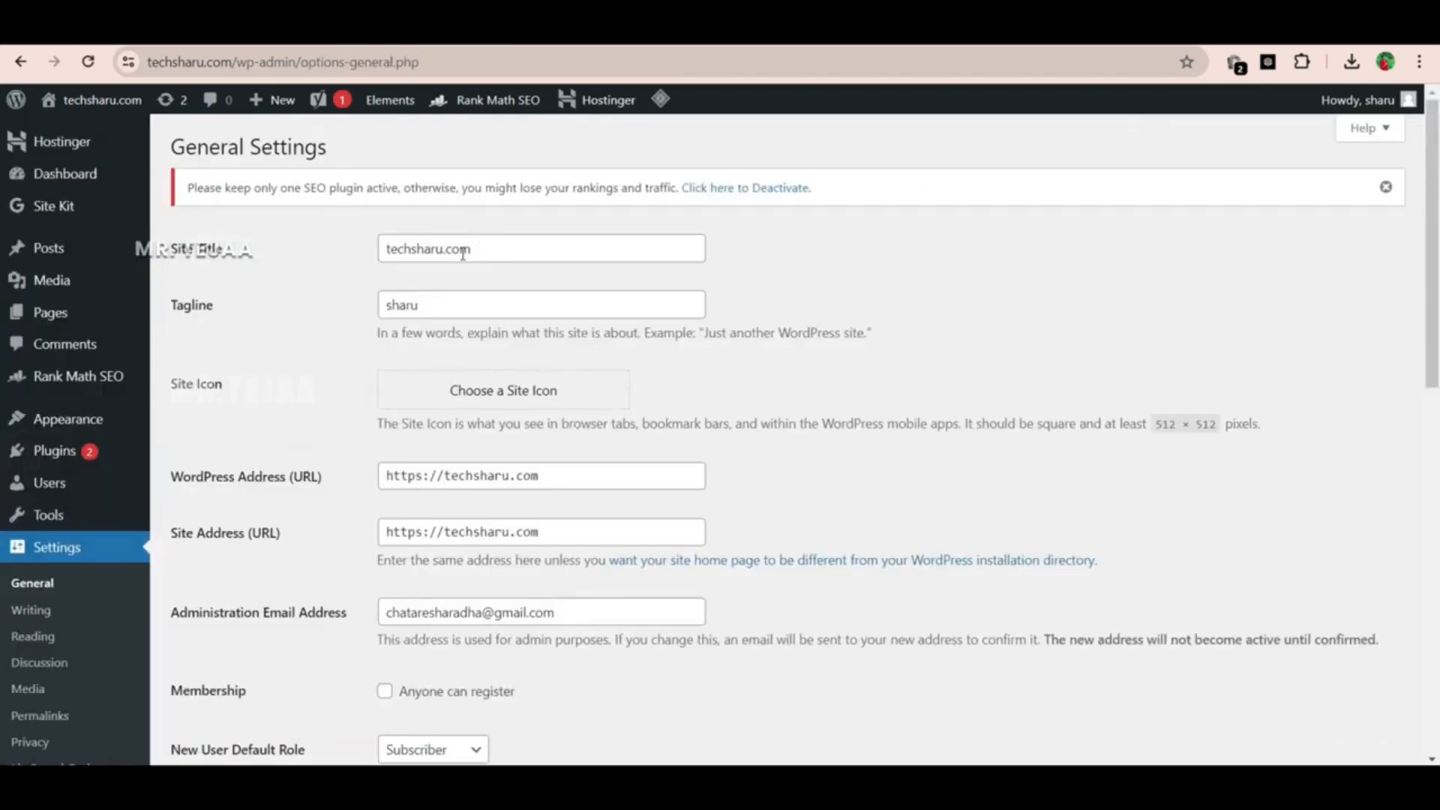
pyautogui.doubleClick(503, 257)
pyautogui.write('Tech Sharu')
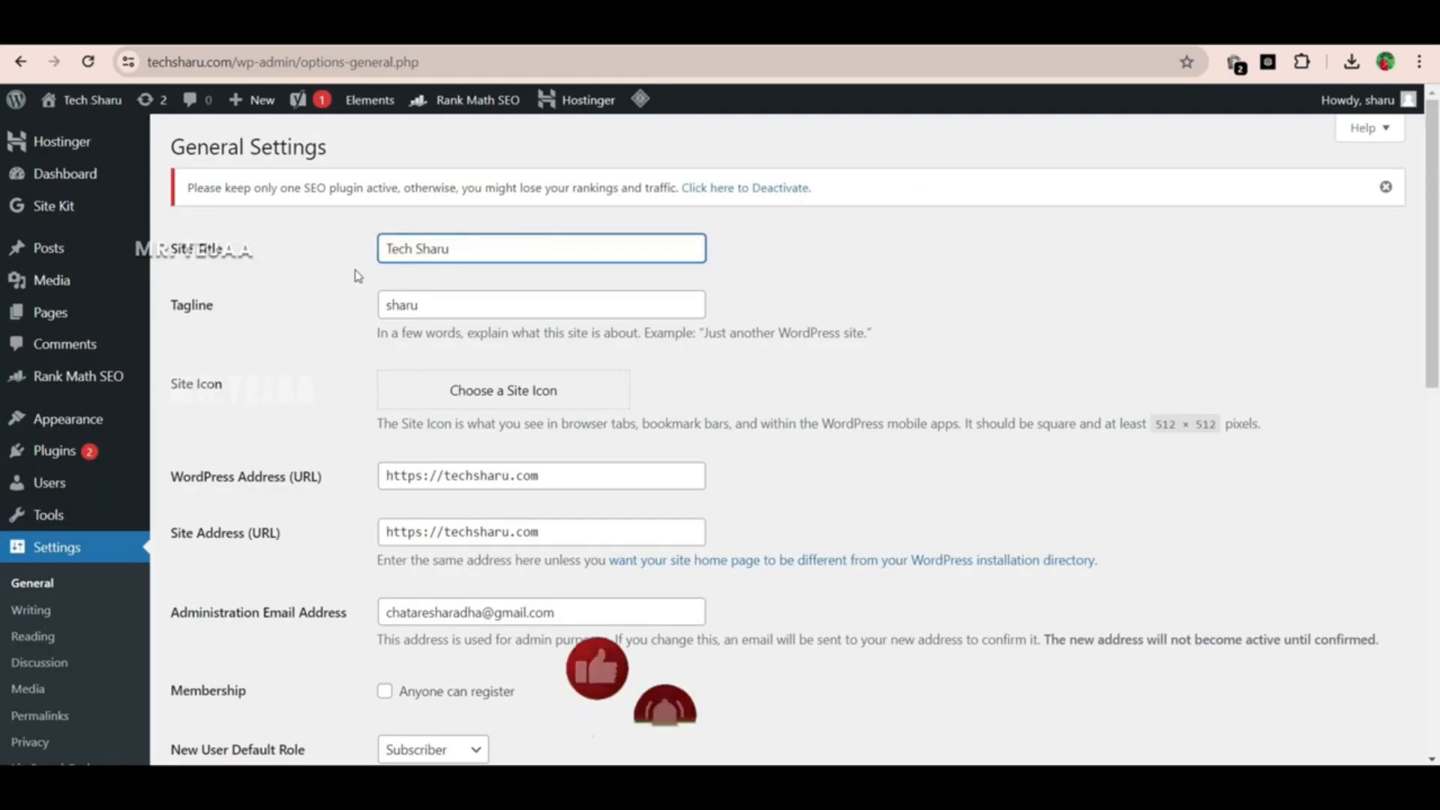
pyautogui.scroll(-9, 868, 335)
pyautogui.scroll(-3, 868, 335)
pyautogui.click(218, 671)
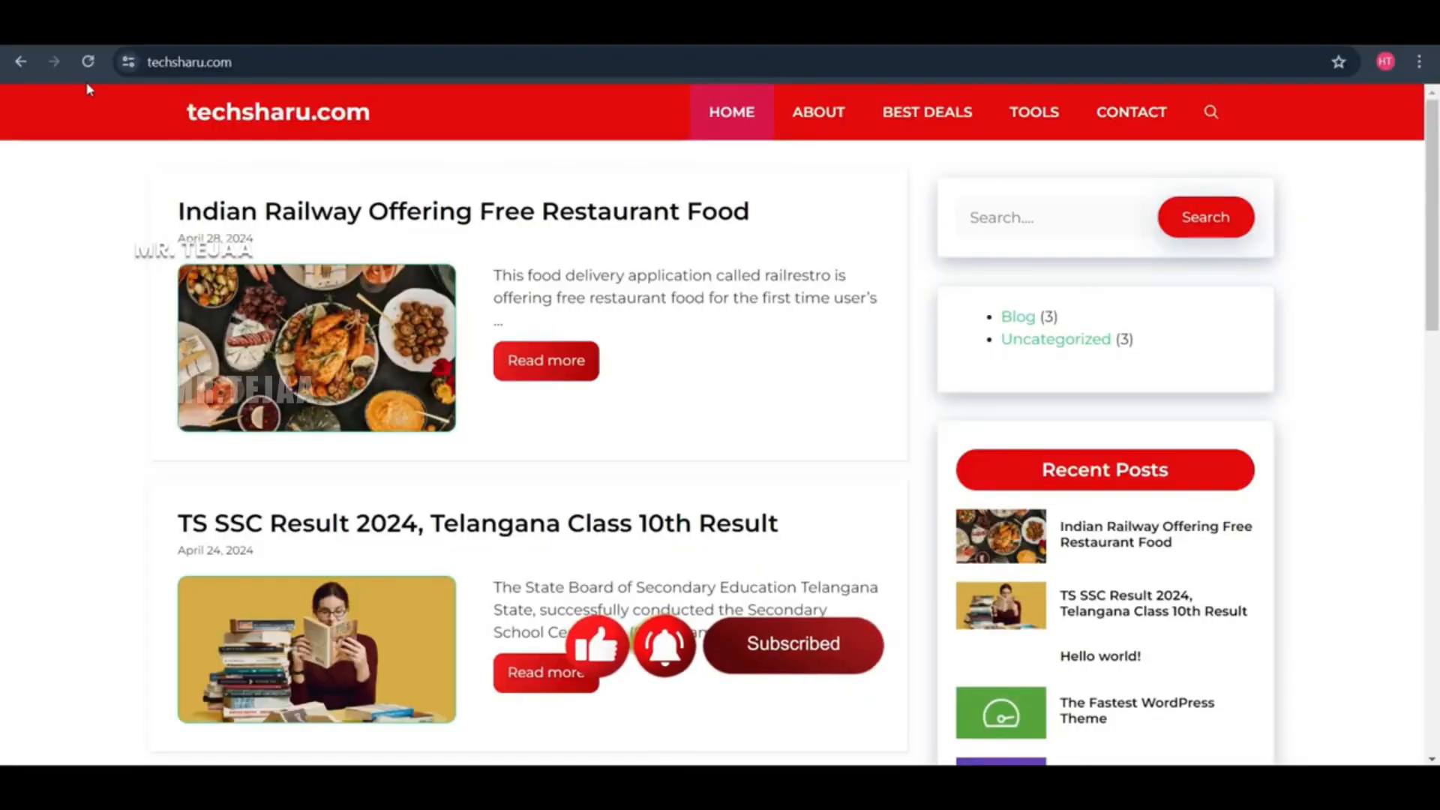
# Reload the live site, and examine the header and navigation menu in the customizer's mobile preview
pyautogui.click(88, 62)
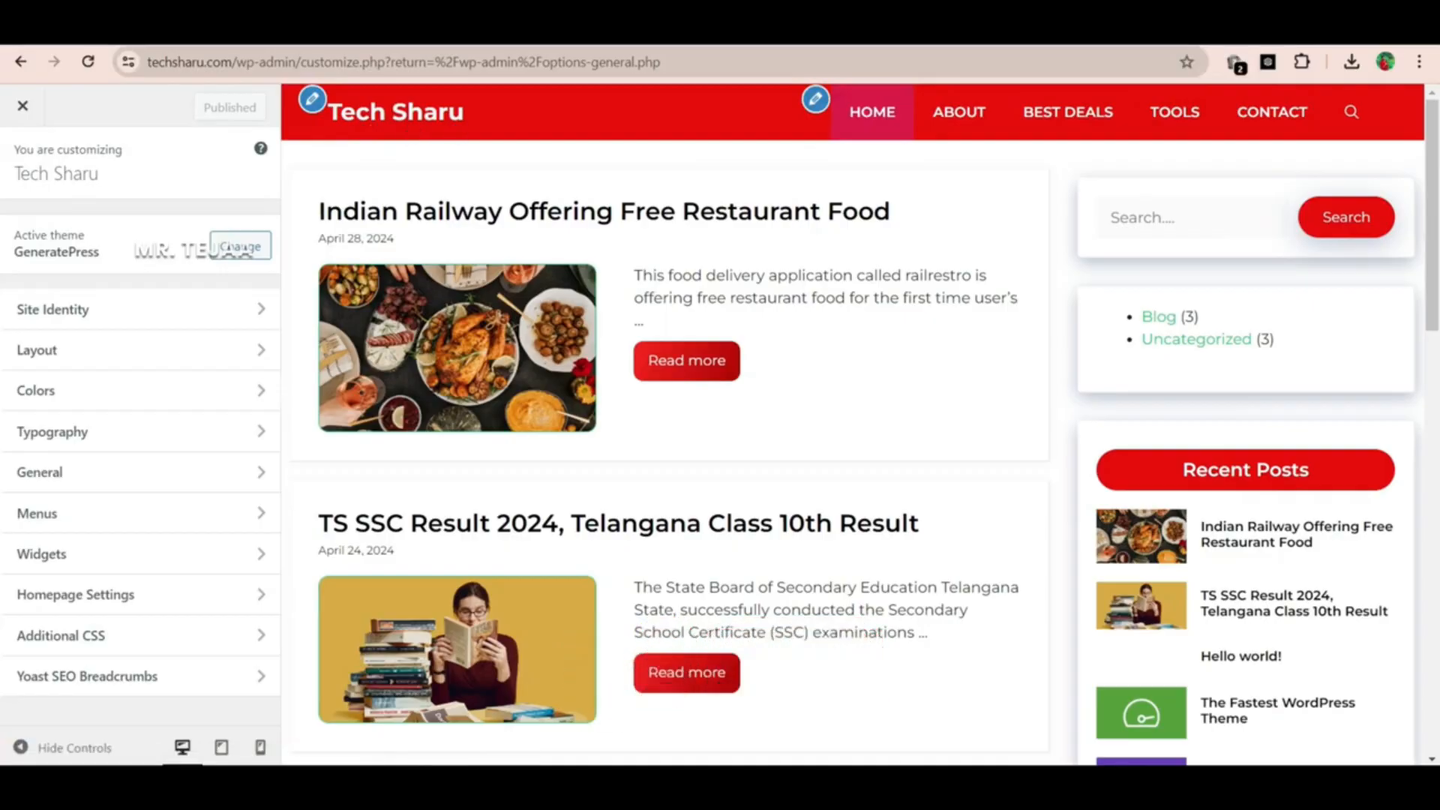
pyautogui.click(261, 748)
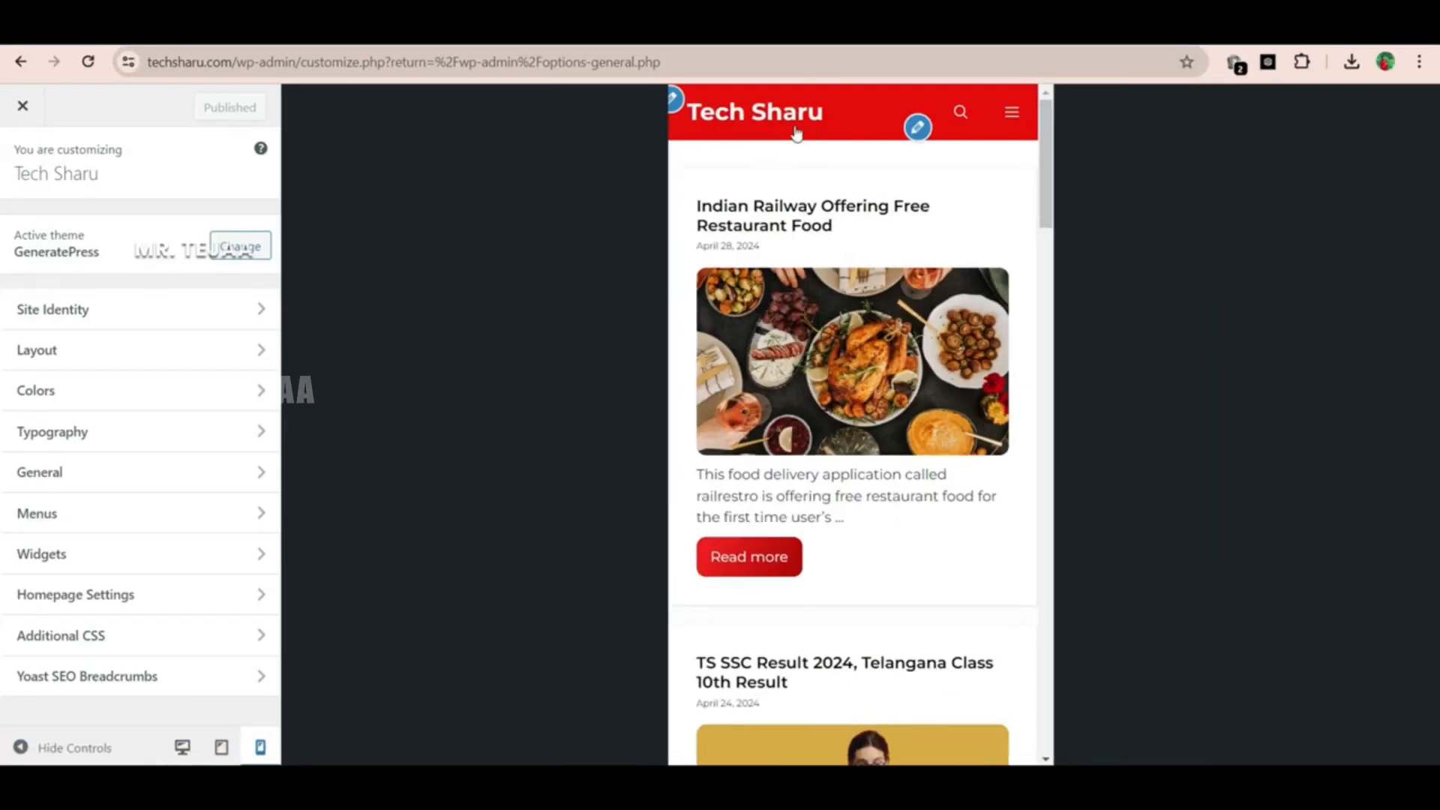
pyautogui.click(1012, 112)
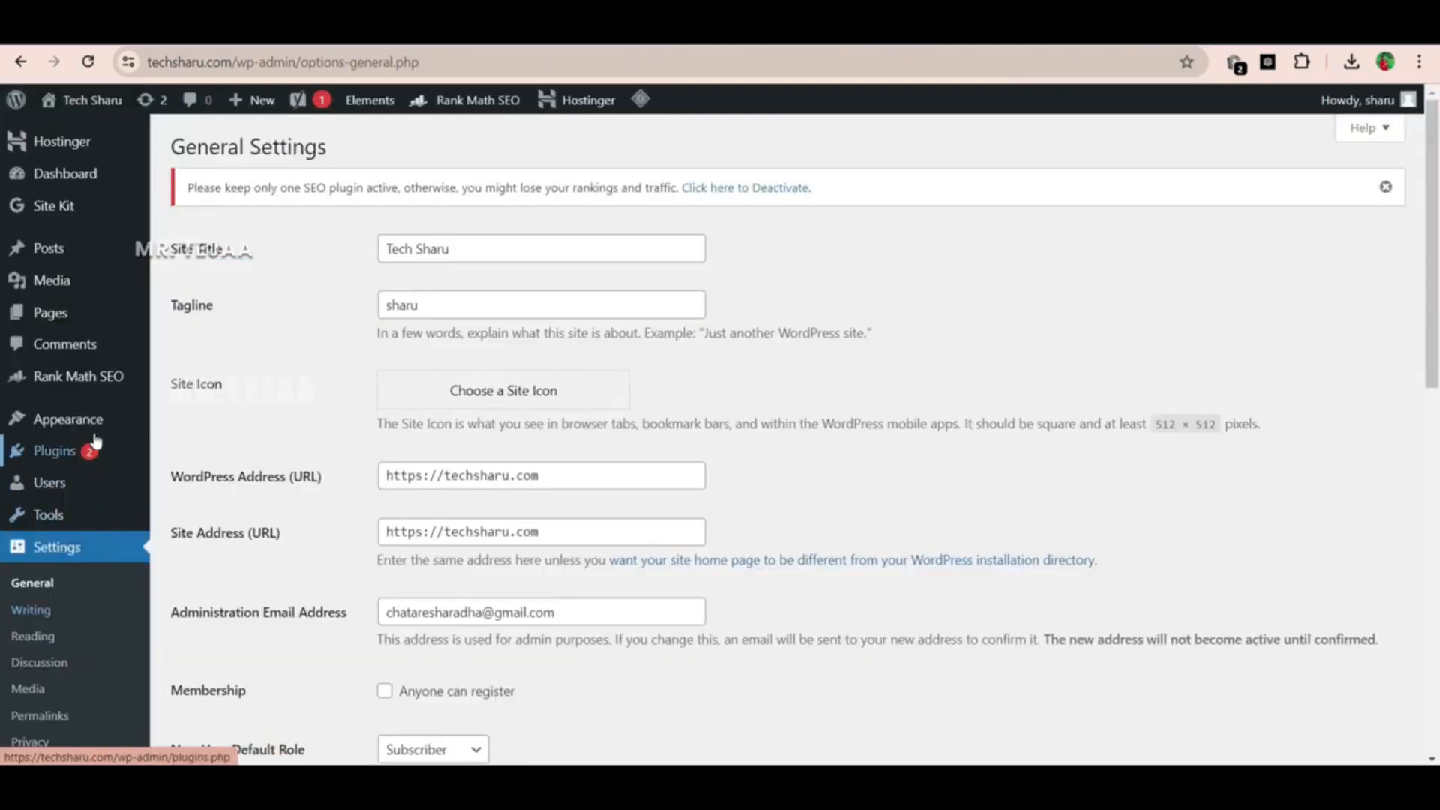
# Open the theme customizer in mobile preview and check how the site's navigation menu opens and closes
pyautogui.moveTo(93, 424)
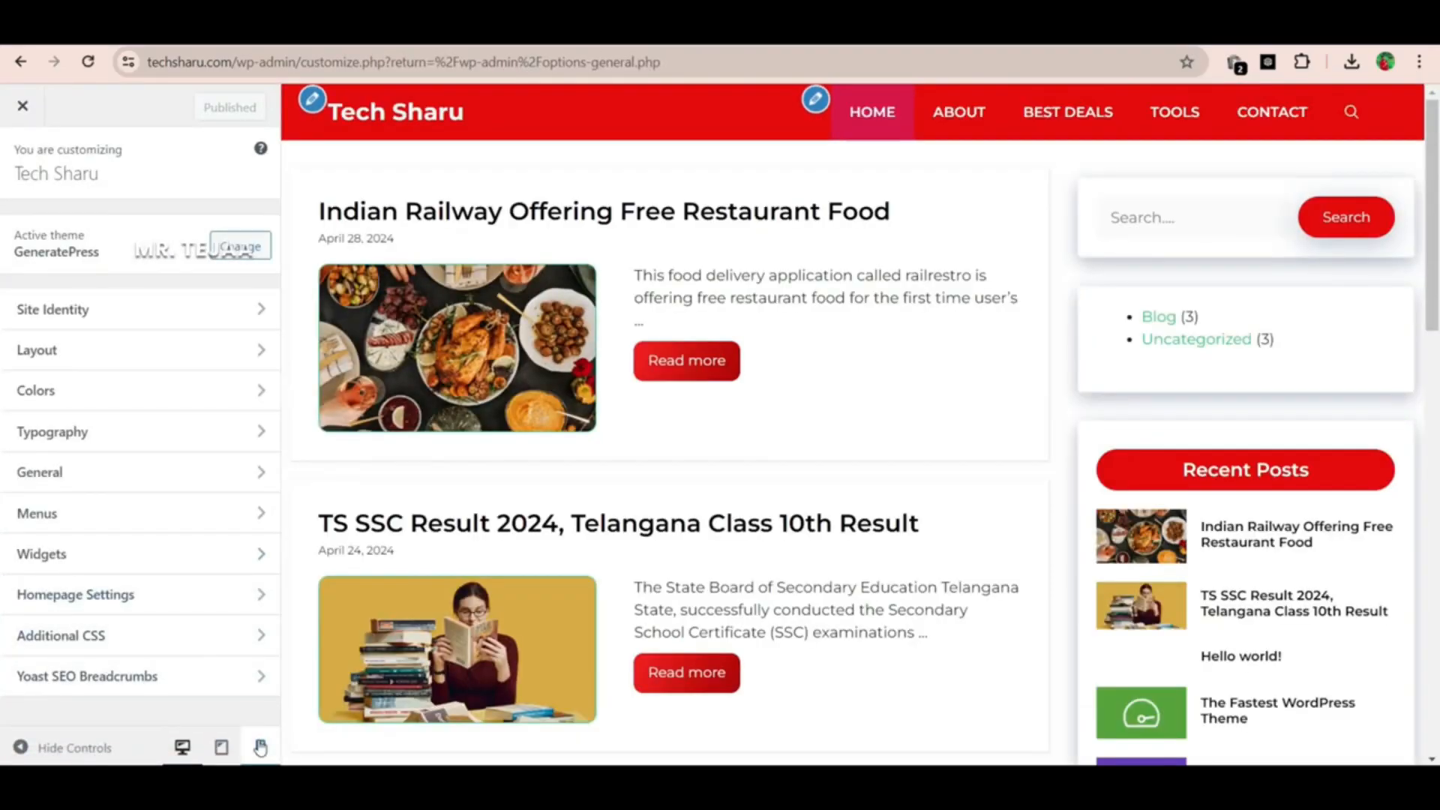
pyautogui.click(261, 748)
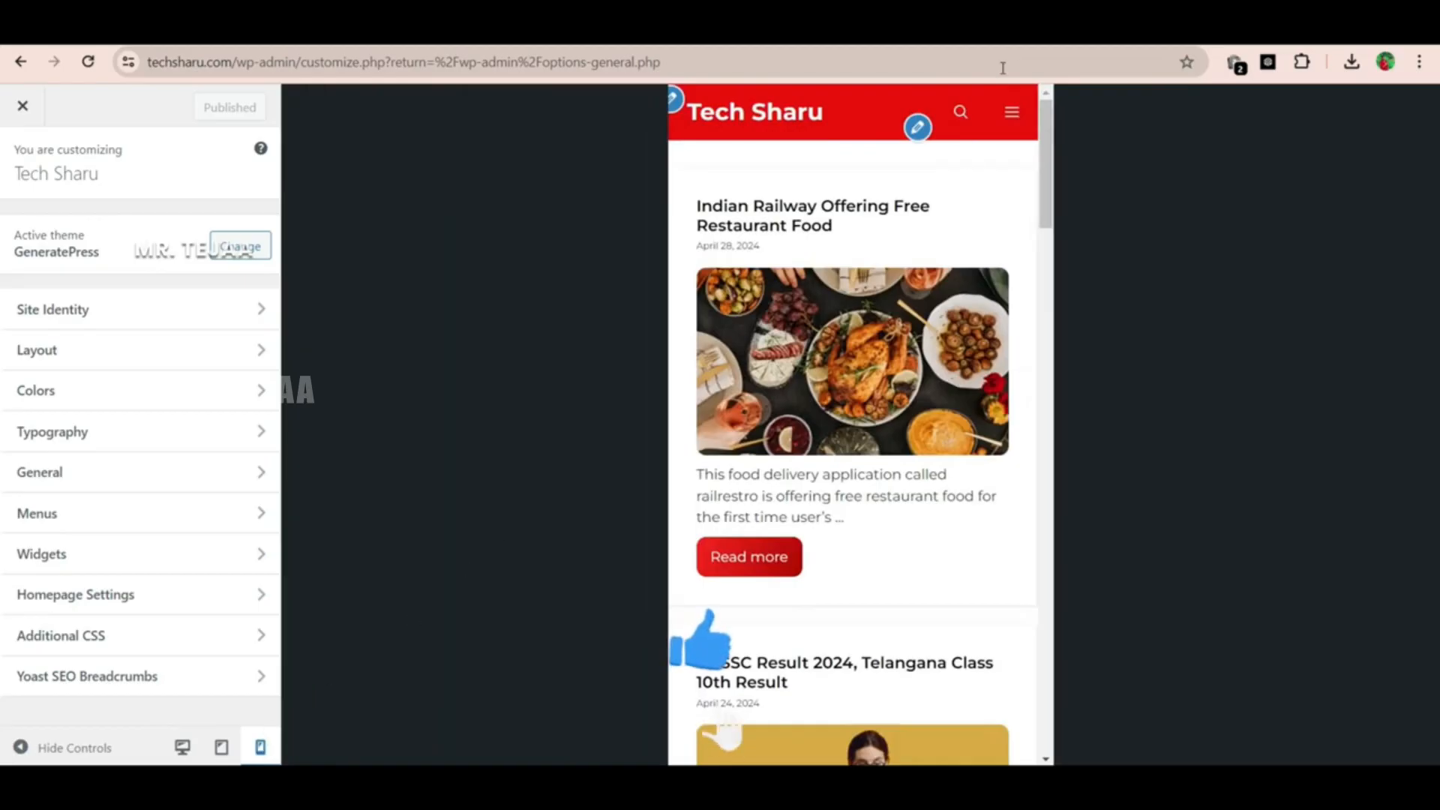
pyautogui.click(1013, 114)
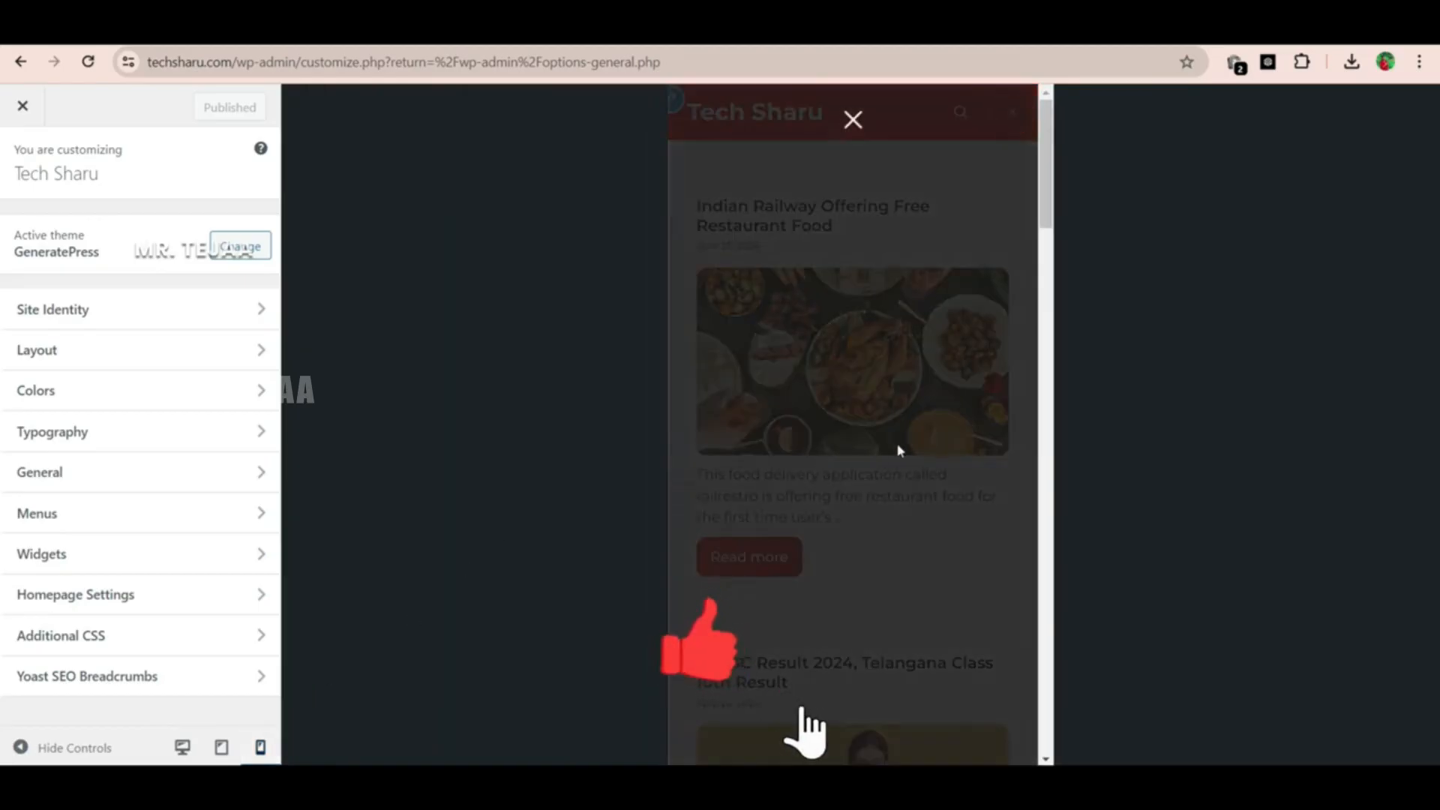
pyautogui.click(850, 127)
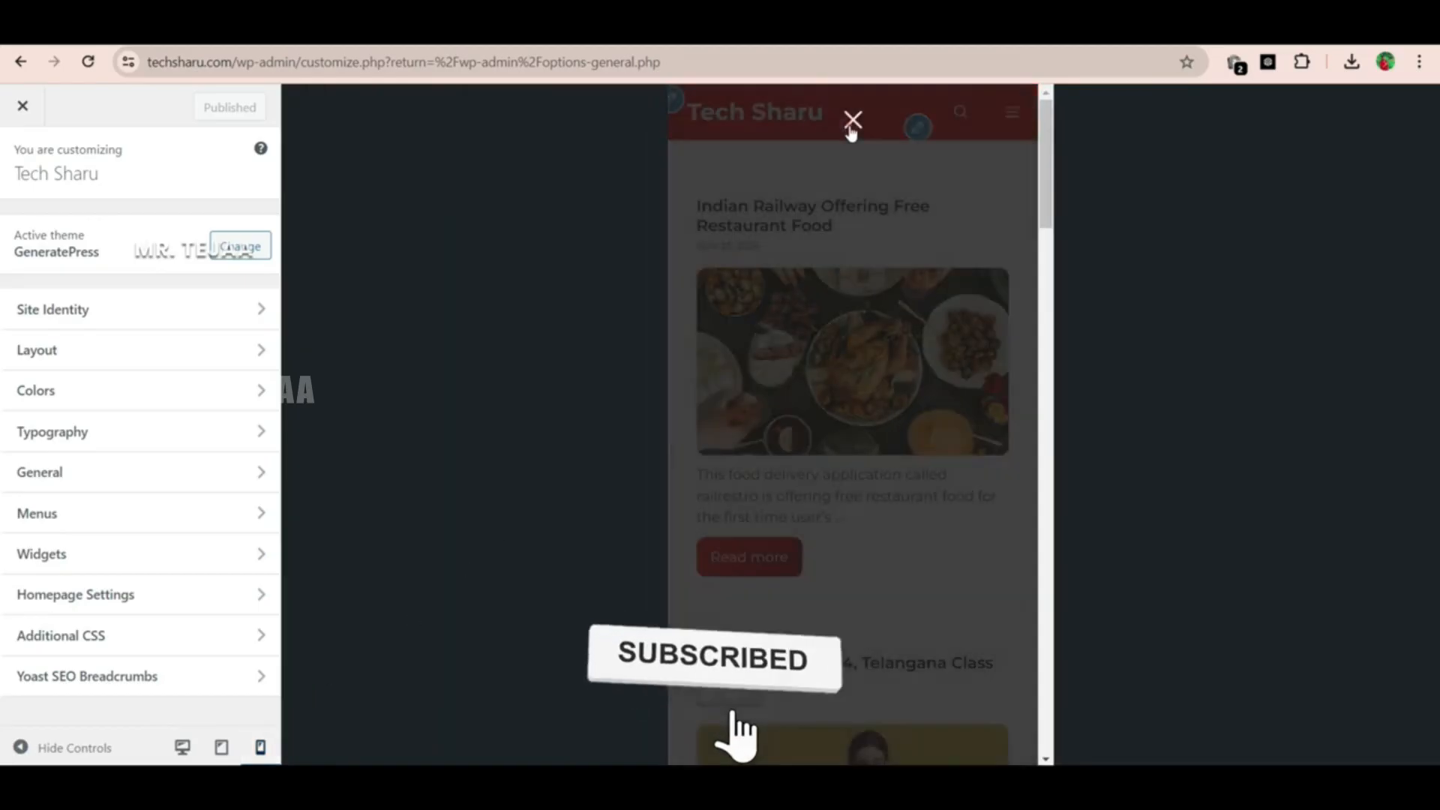
# Set the Off Canvas Panel layout to the Slide style on the Right side and check the panel in the preview
pyautogui.click(258, 353)
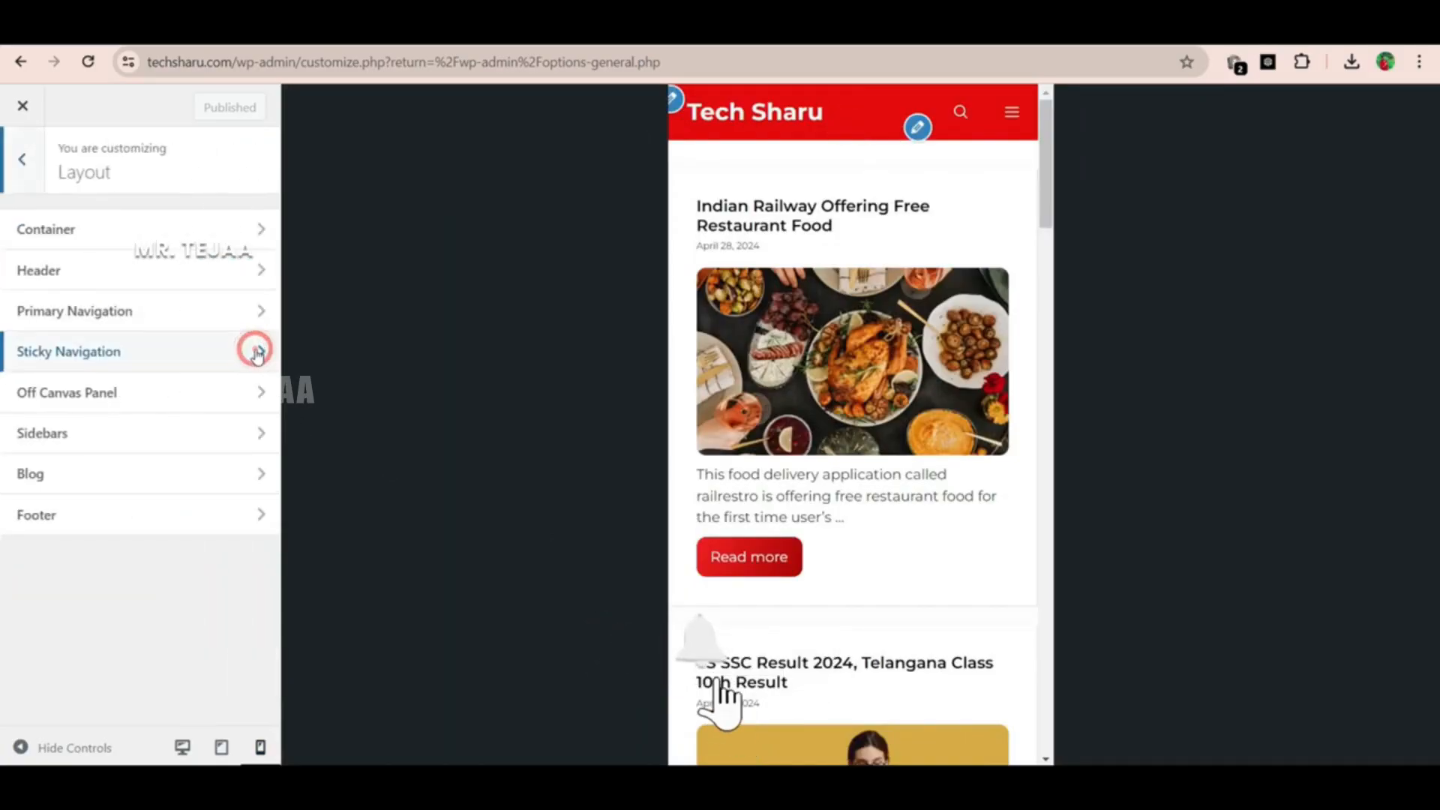
pyautogui.click(206, 391)
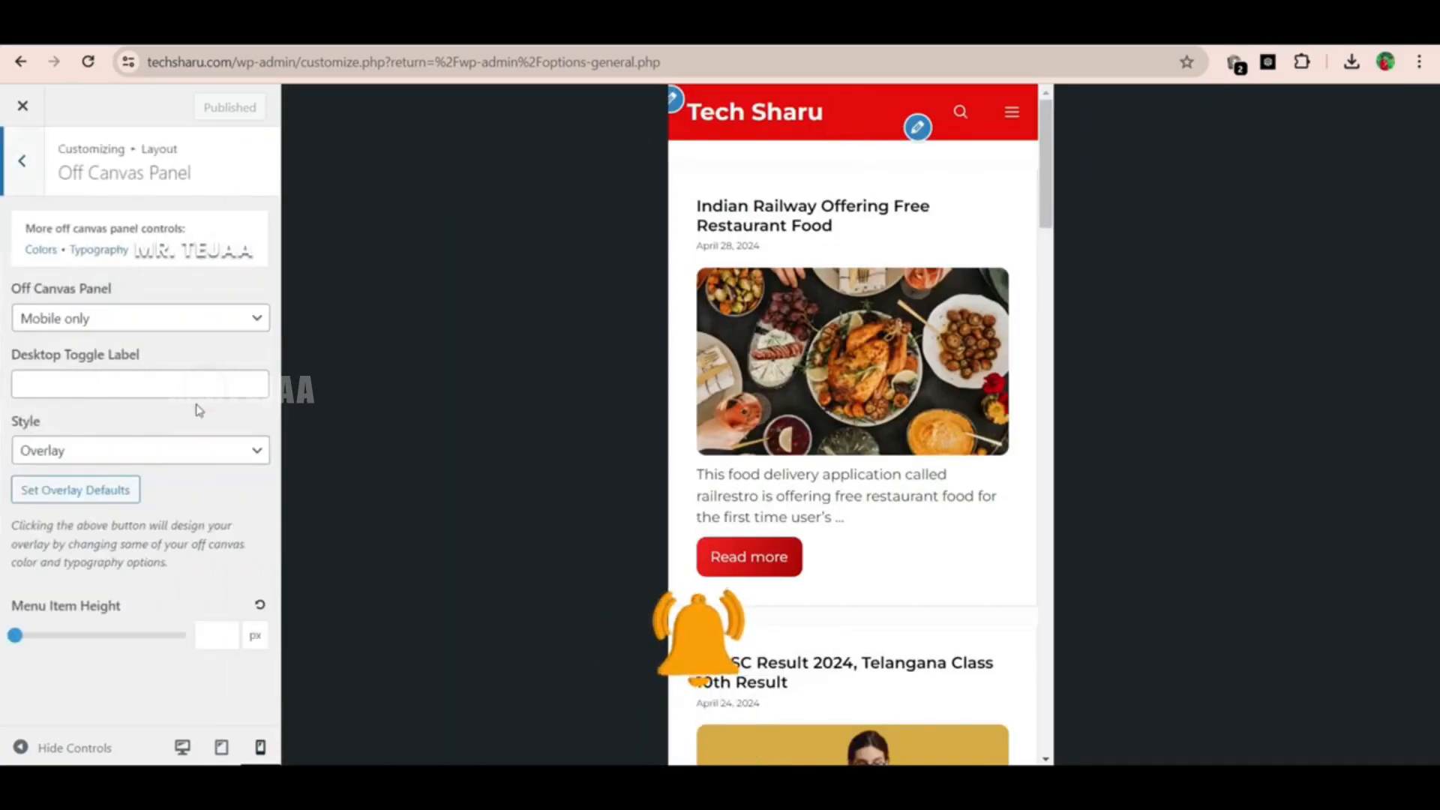
pyautogui.click(128, 454)
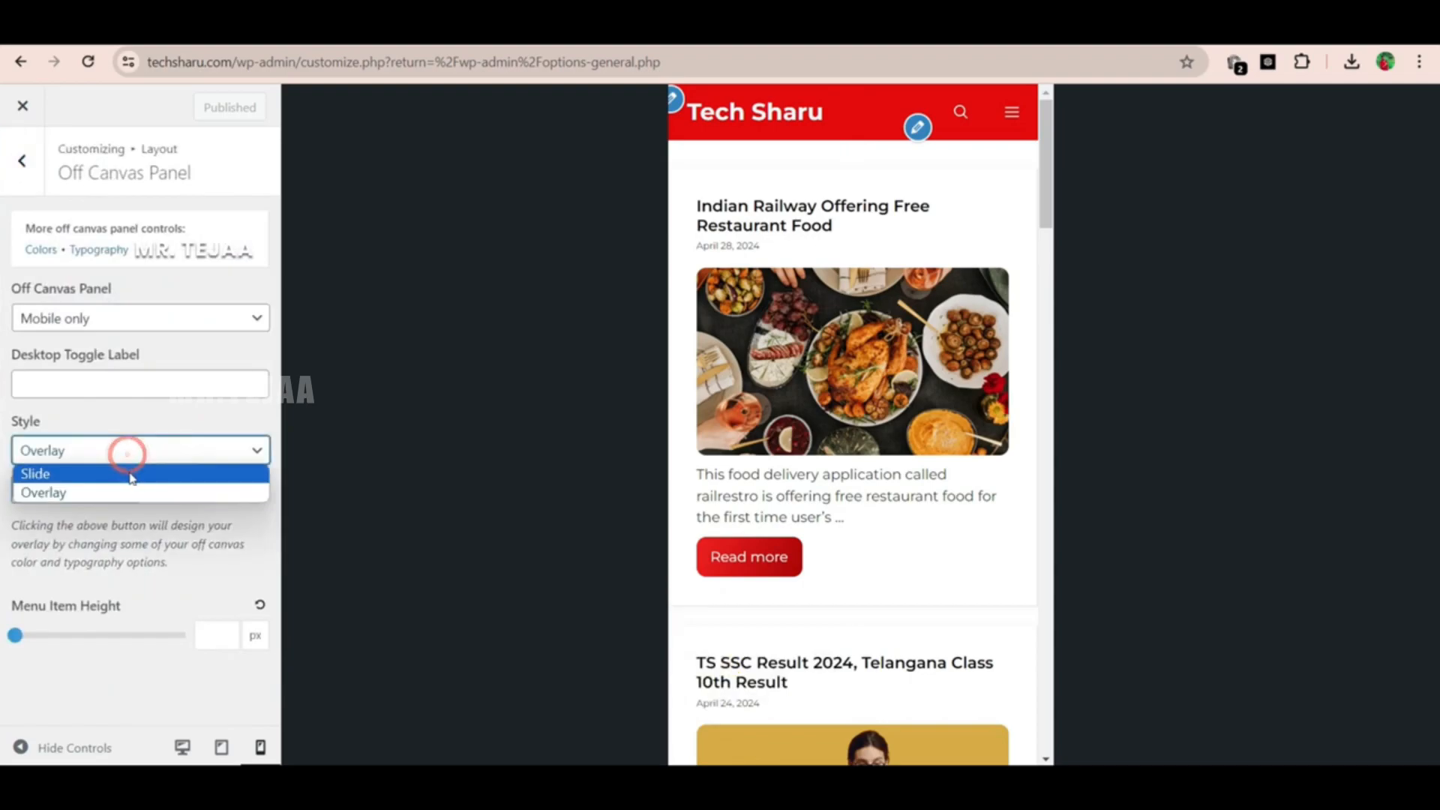
pyautogui.click(128, 473)
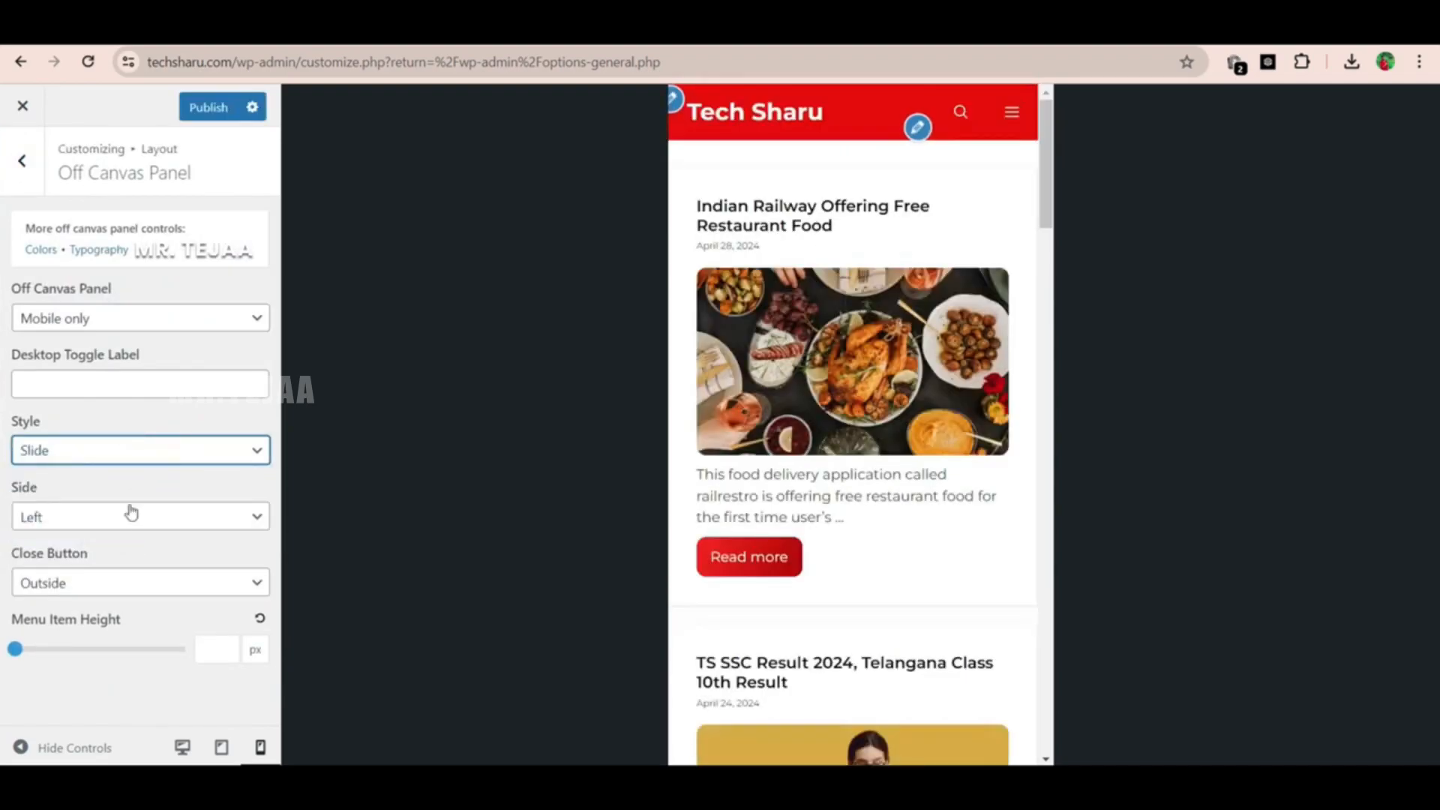
pyautogui.click(131, 512)
pyautogui.click(90, 556)
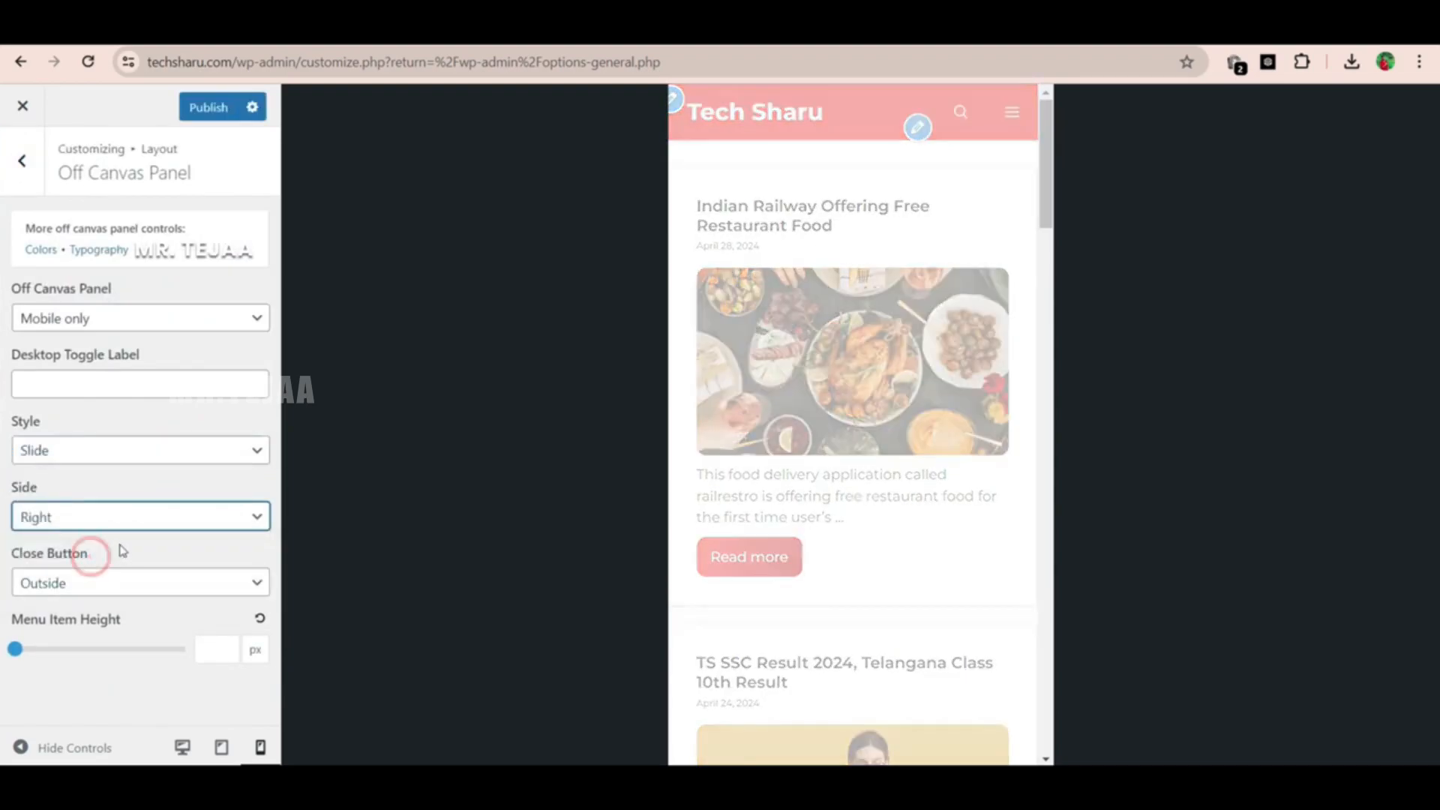
pyautogui.click(1013, 109)
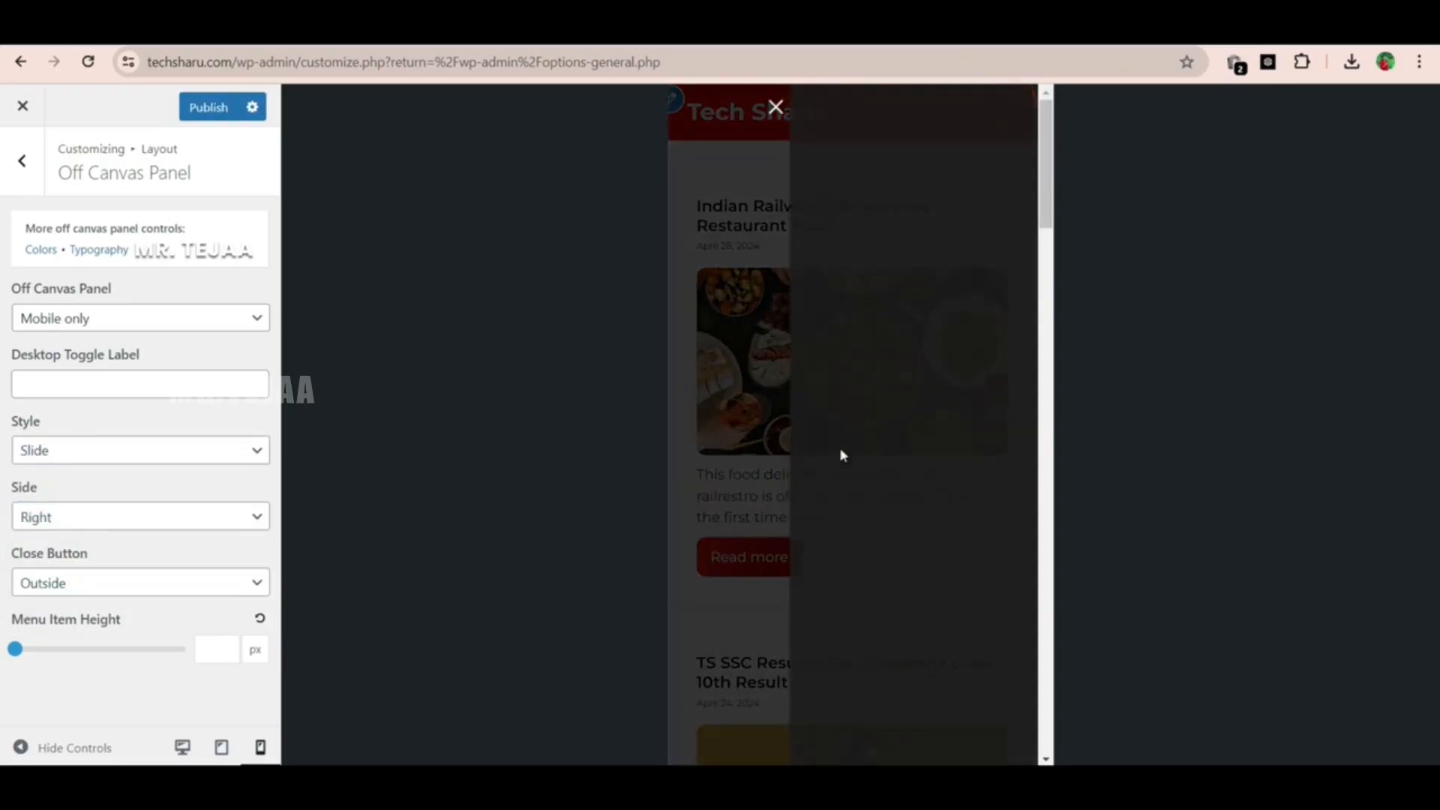
# Set the off canvas panel's close button to Inside and test it in the mobile preview
pyautogui.click(117, 591)
pyautogui.click(110, 623)
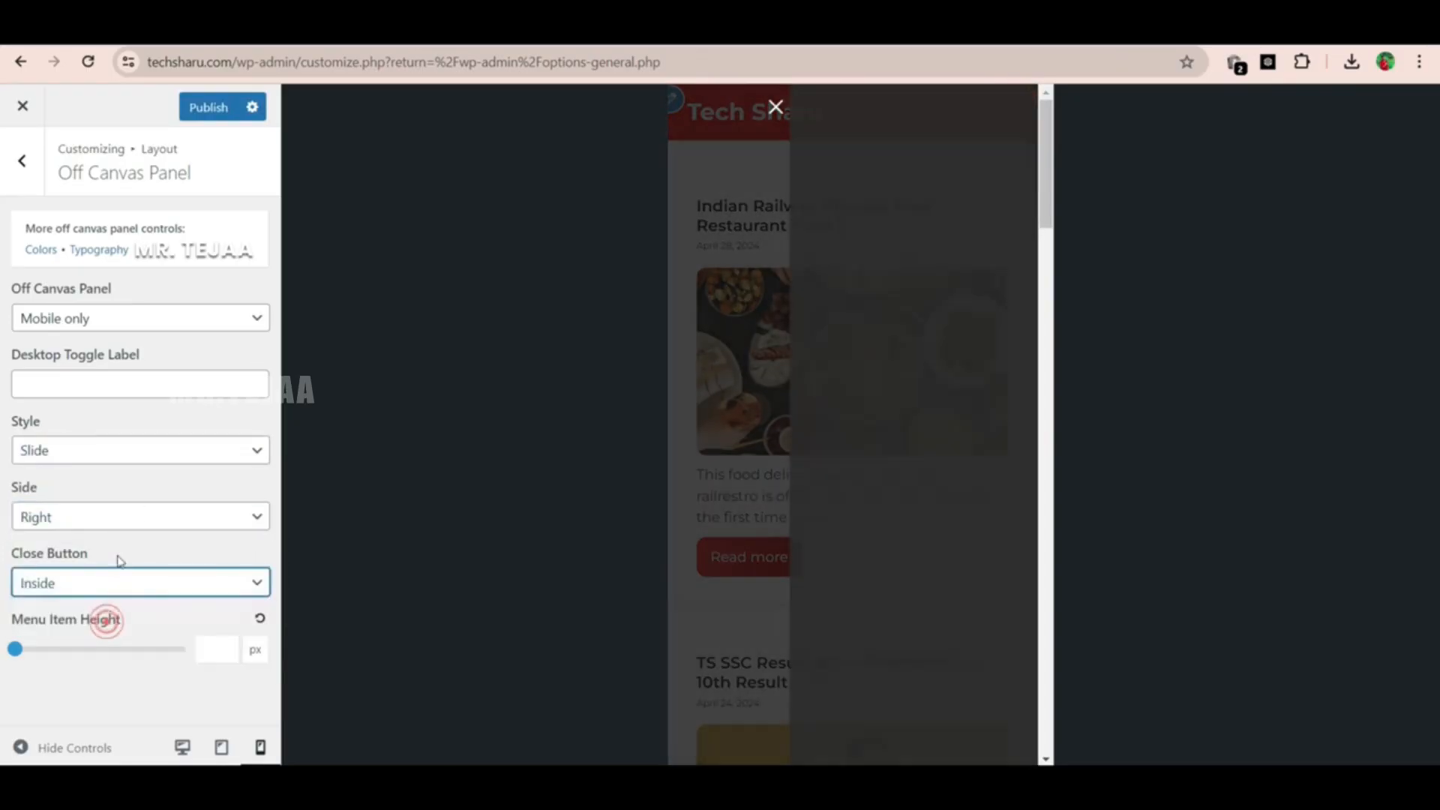
pyautogui.click(1009, 120)
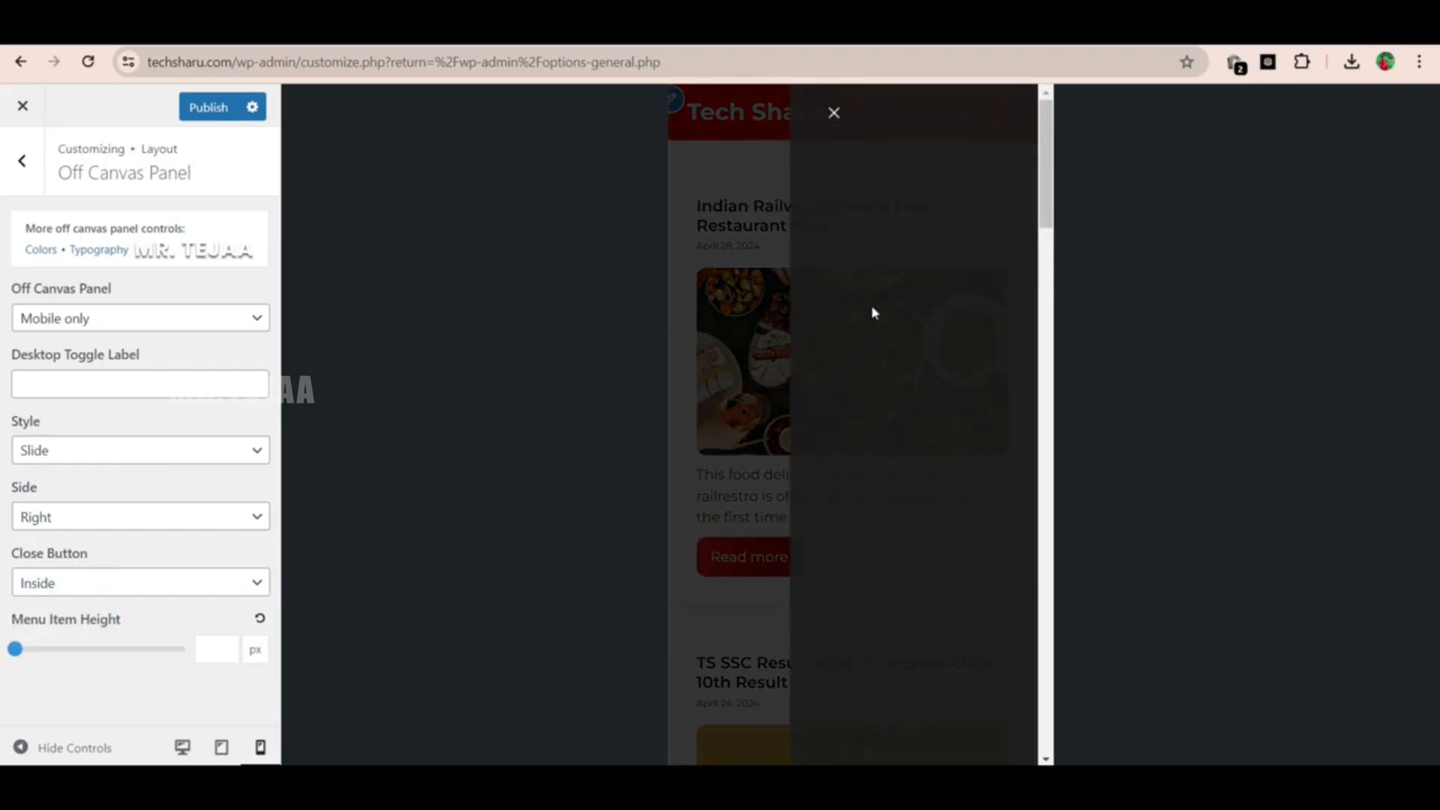
pyautogui.click(833, 114)
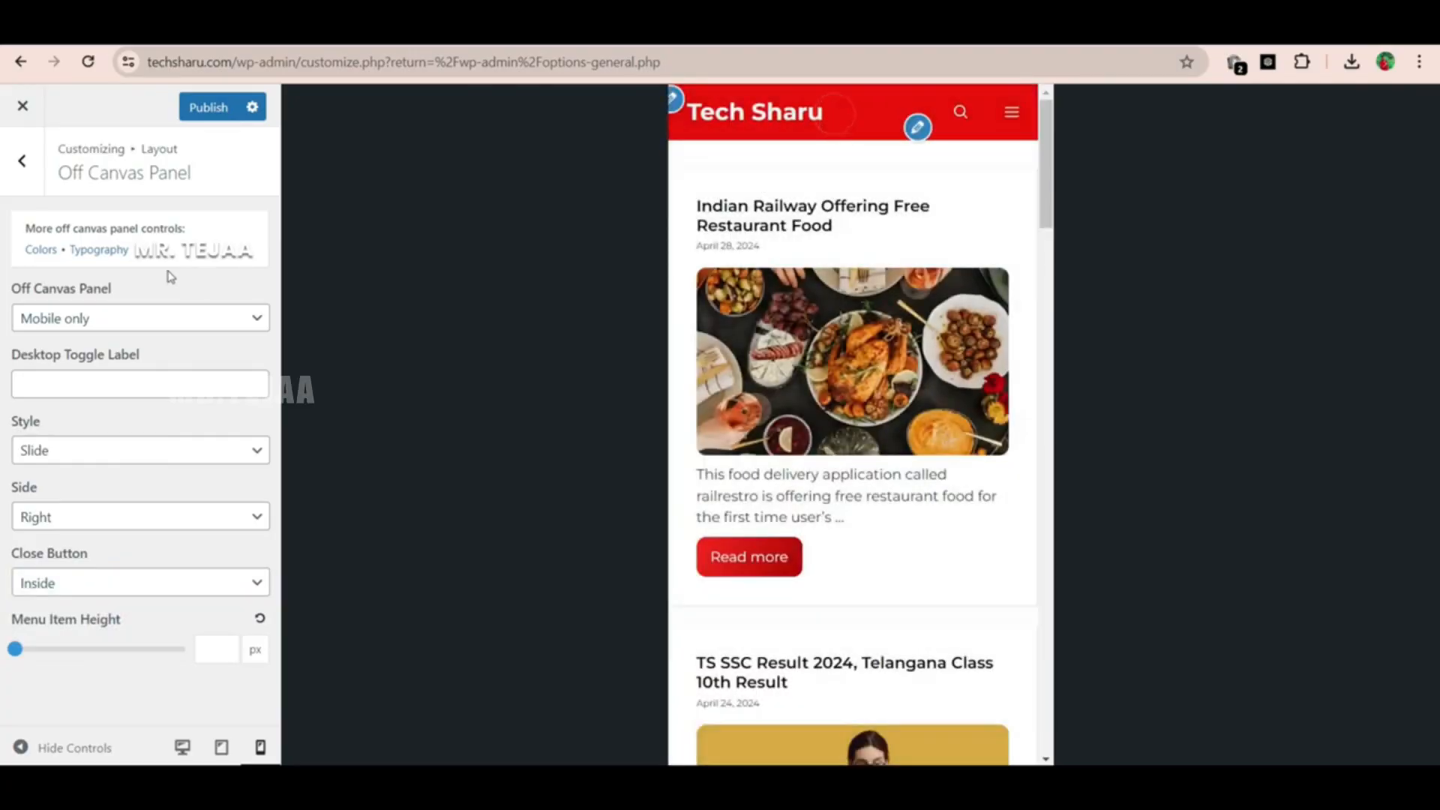
# Set the off canvas panel's navigation background color to red, rgba(255, 0, 0, 0.9)
pyautogui.click(42, 188)
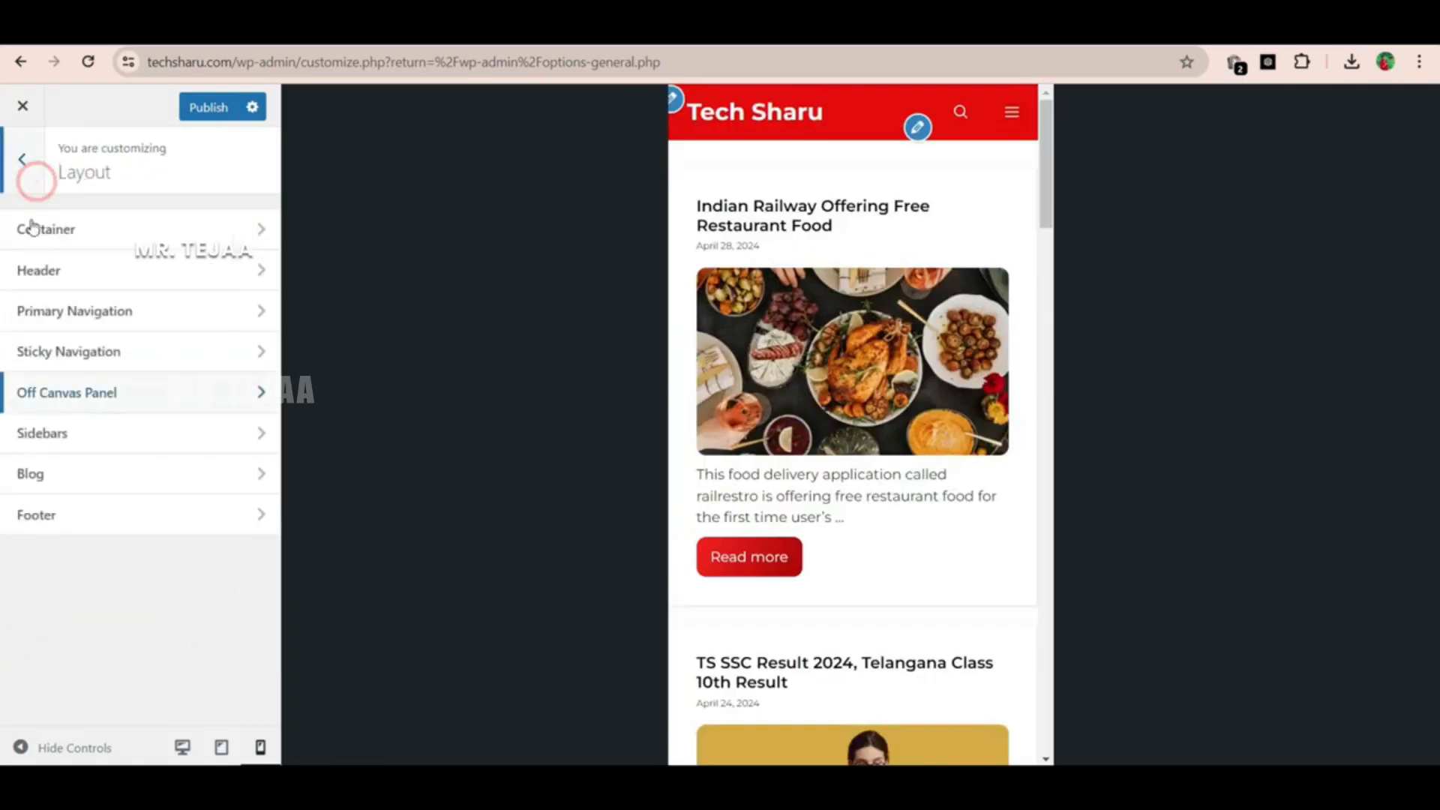
pyautogui.click(34, 186)
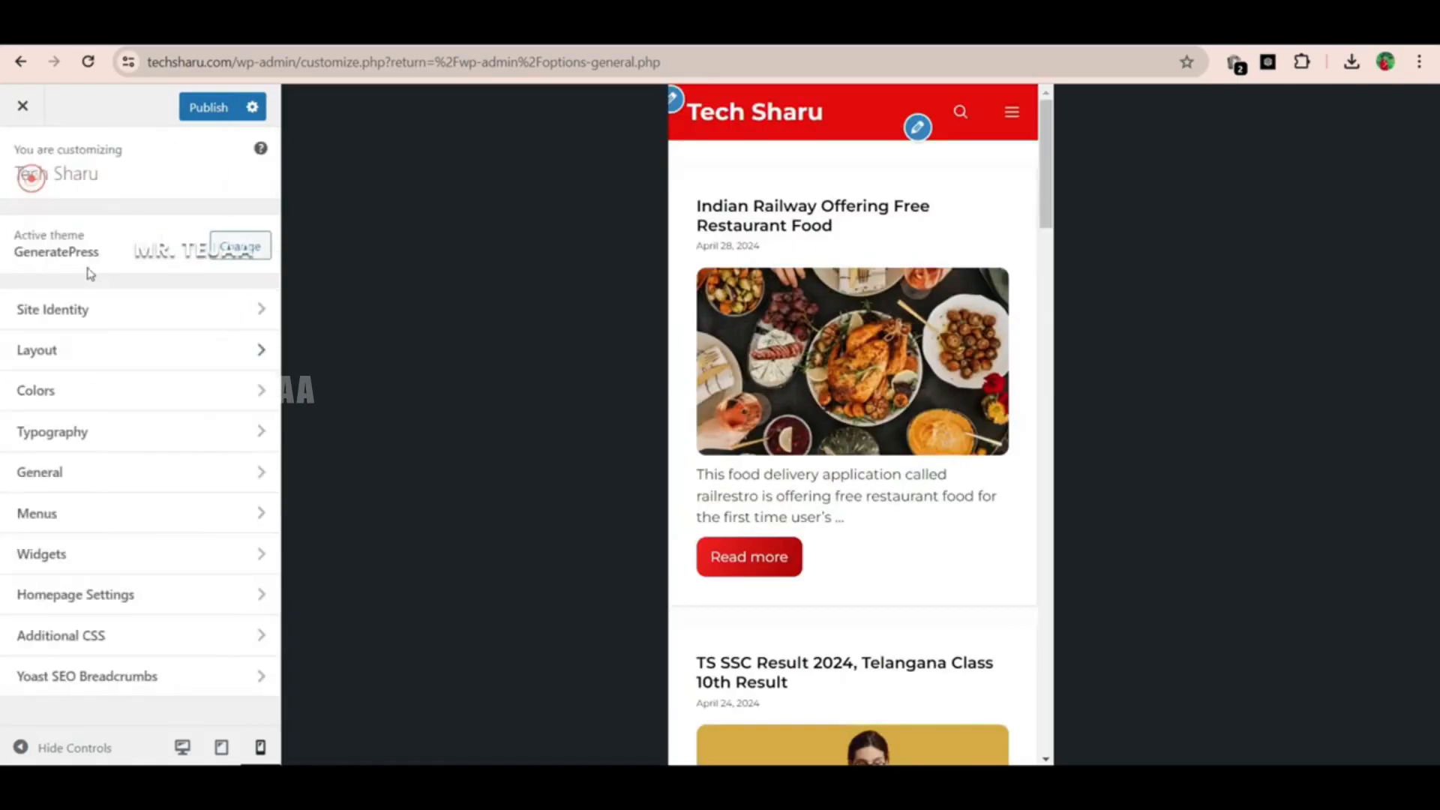
pyautogui.click(119, 391)
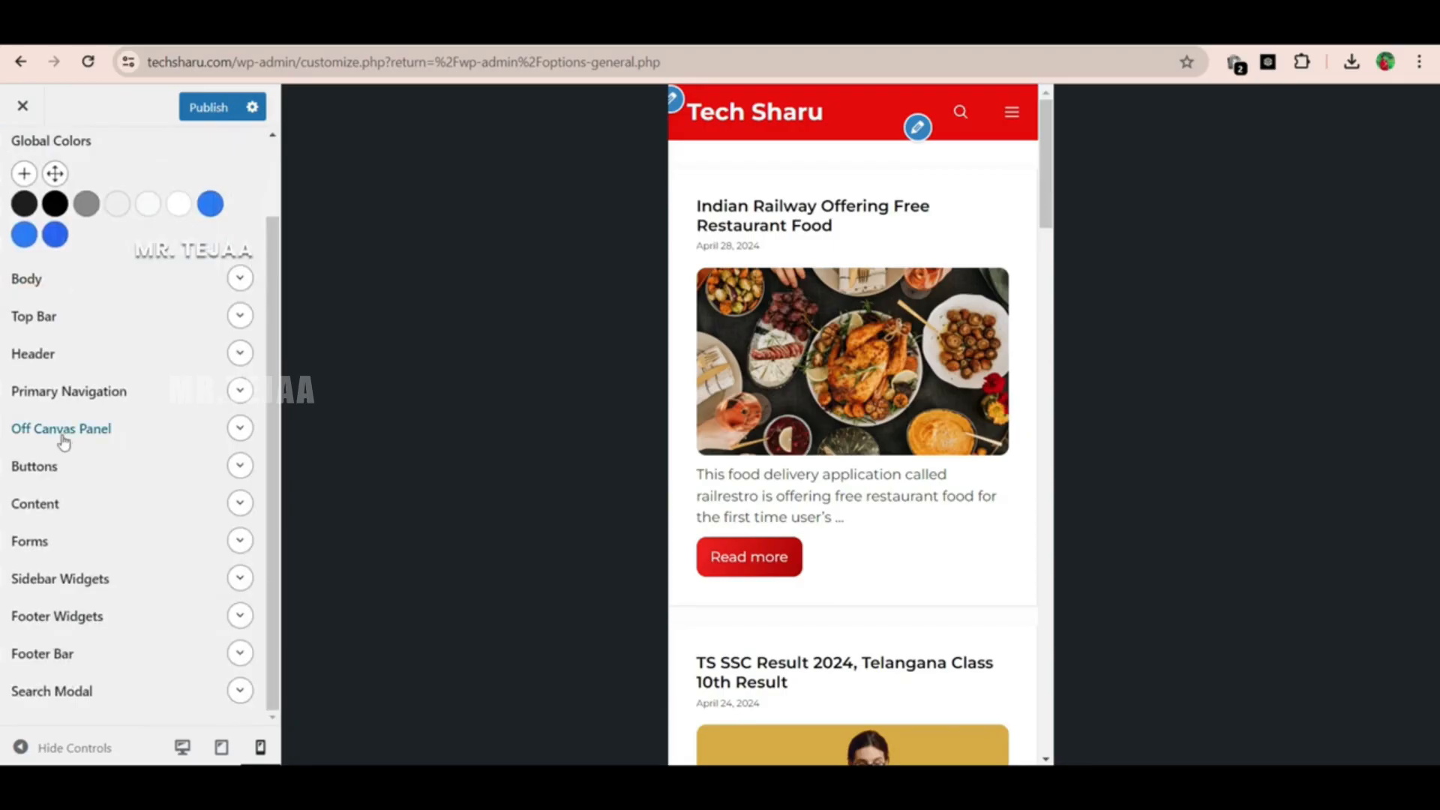
pyautogui.click(237, 431)
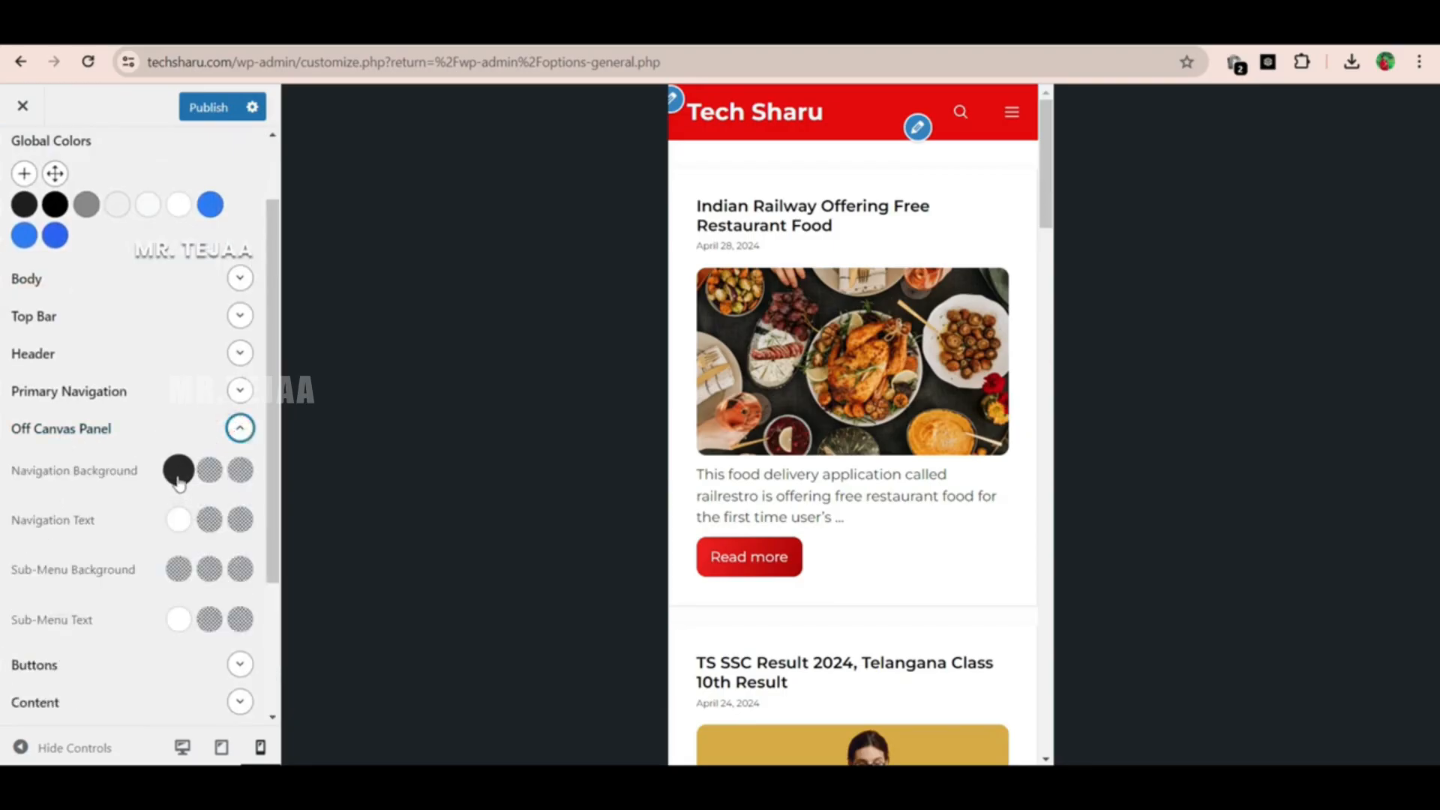
pyautogui.click(179, 473)
pyautogui.click(228, 164)
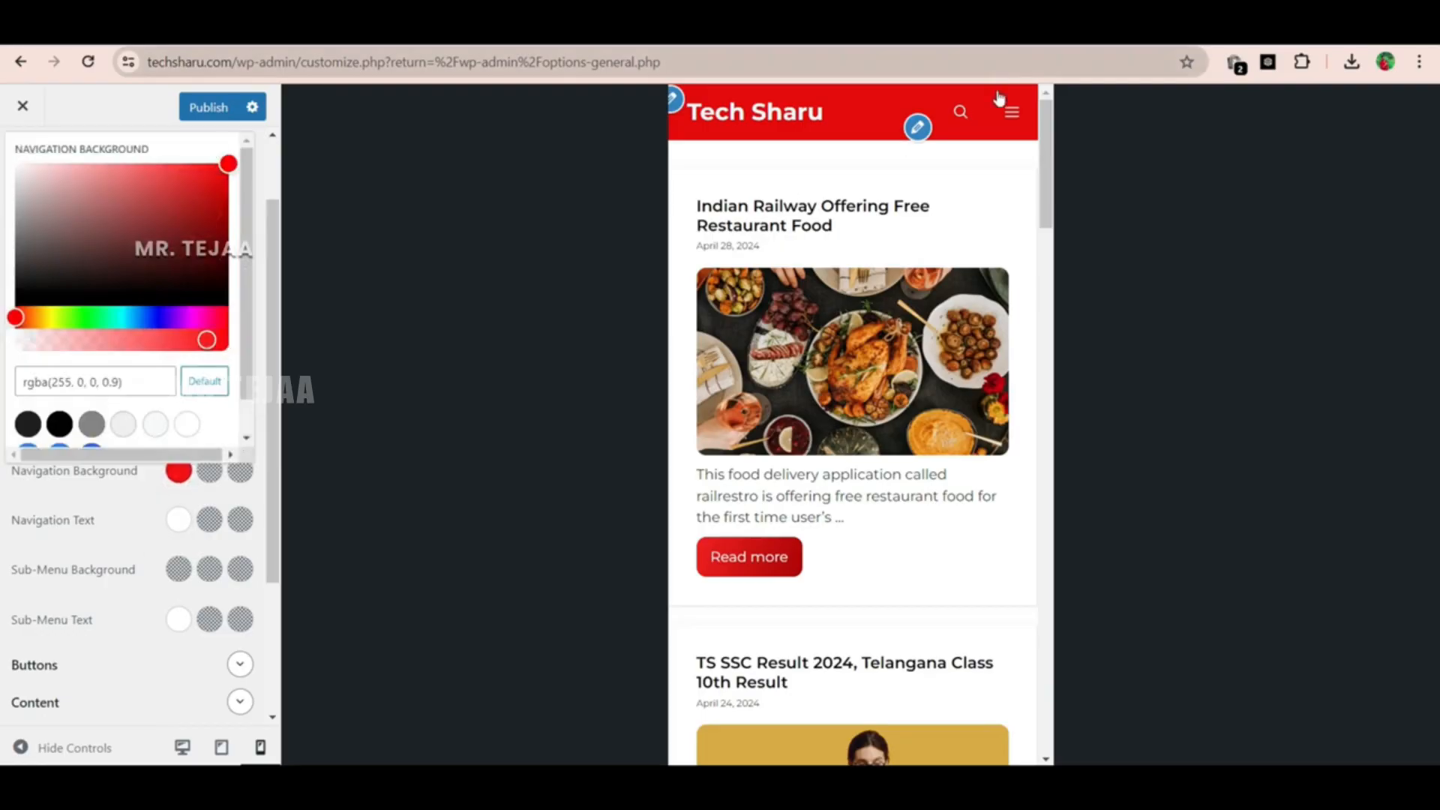
pyautogui.click(1011, 113)
pyautogui.scroll(2, 125, 331)
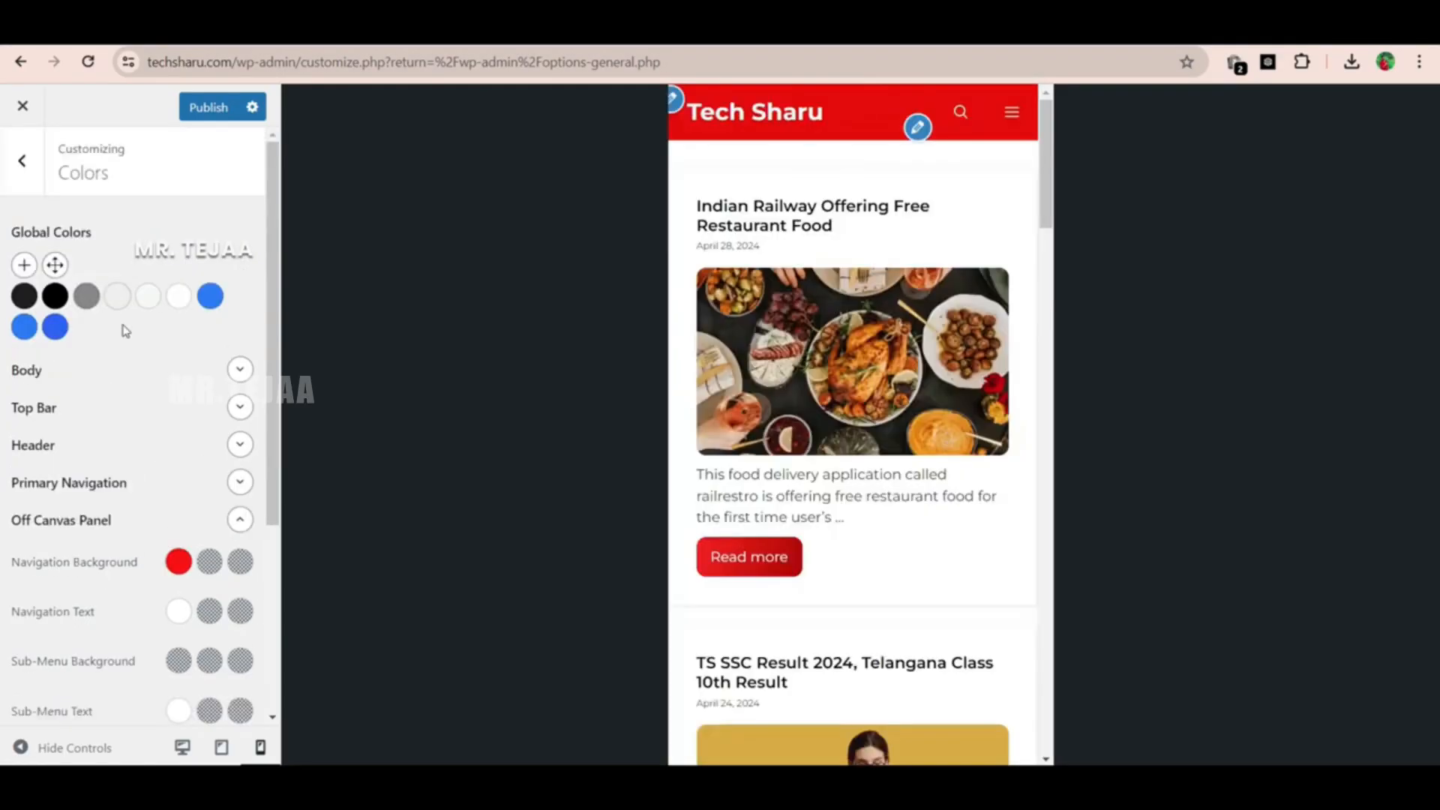
# Assign the Primary - Marketer menu to the Off Canvas Menu location as well and publish the customizer changes
pyautogui.click(36, 165)
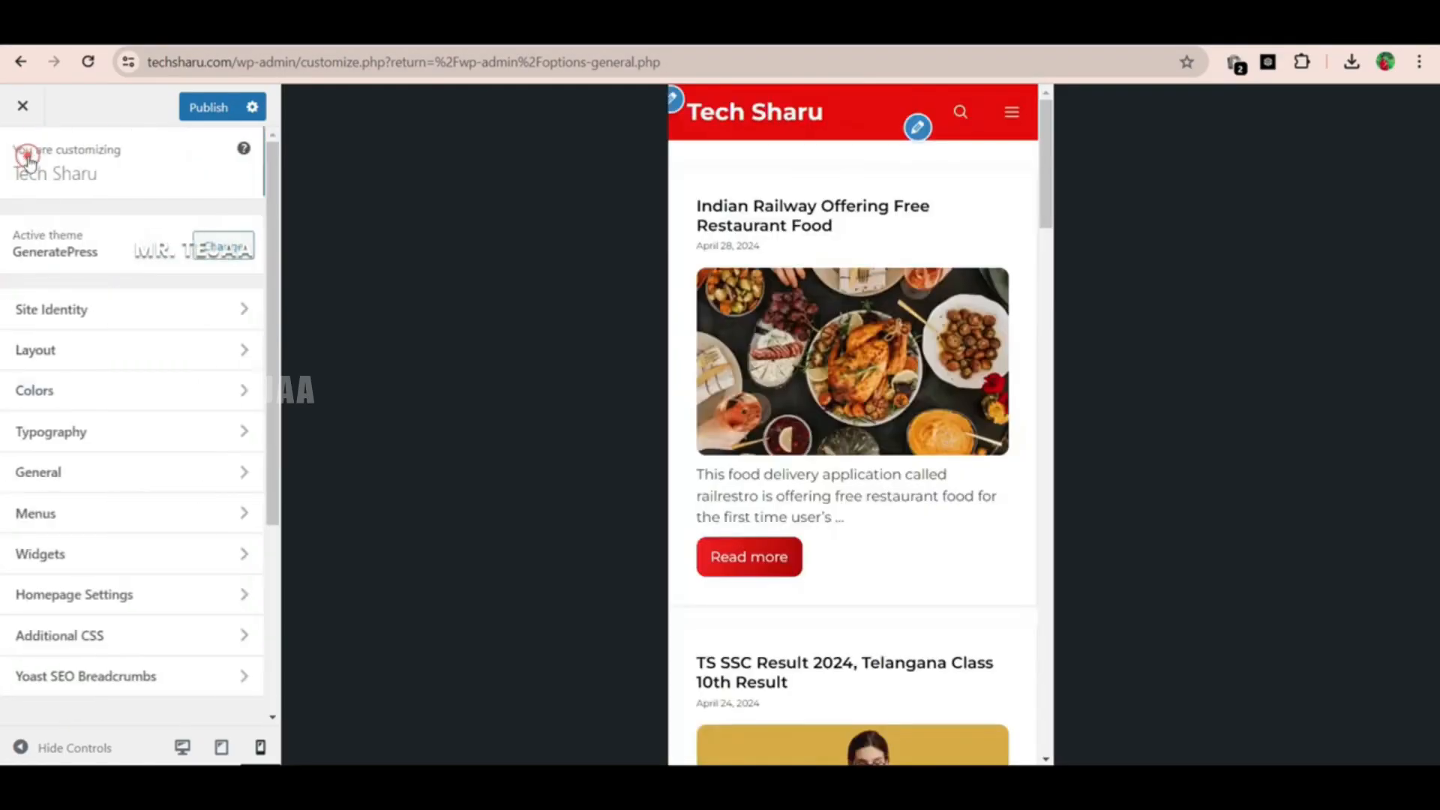
pyautogui.click(91, 527)
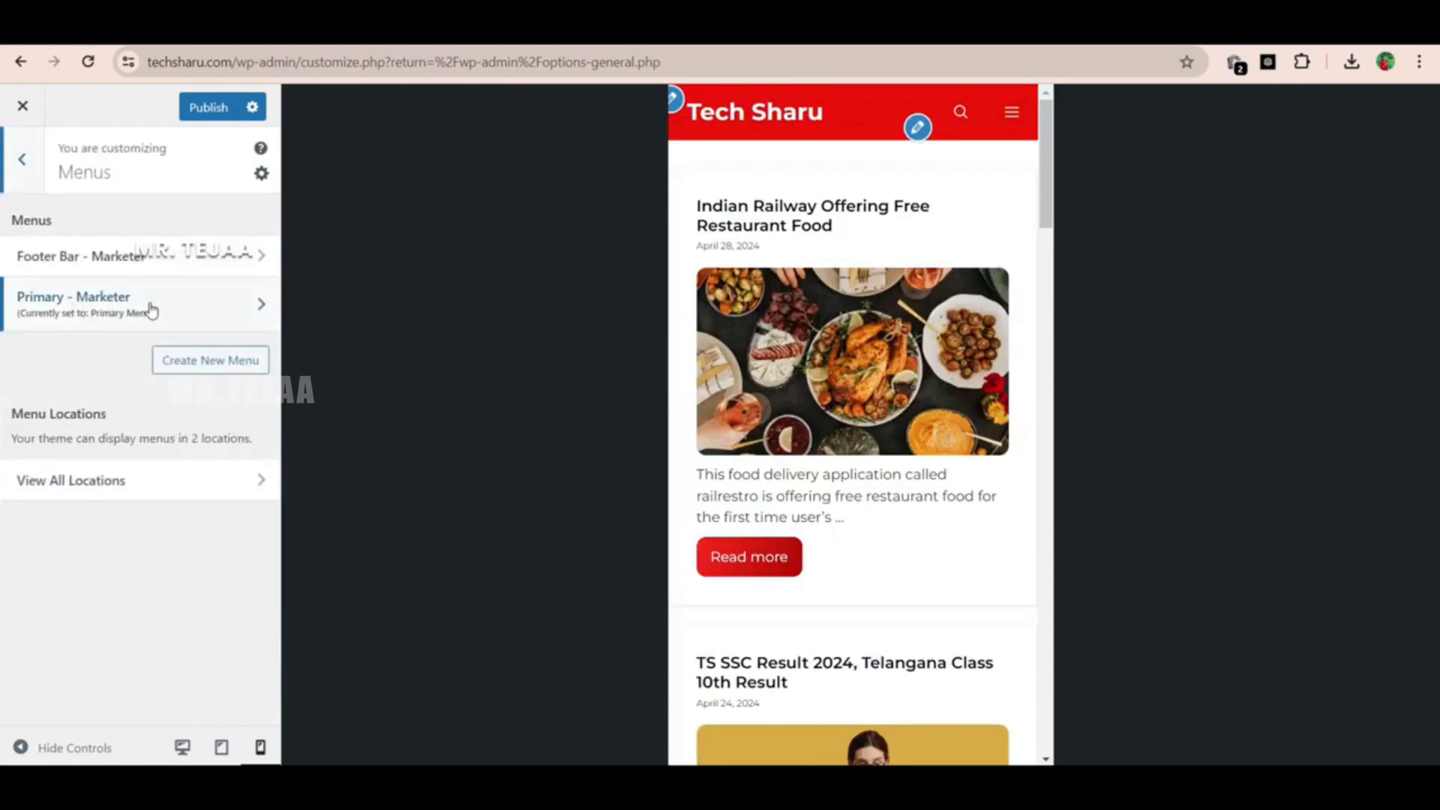
pyautogui.click(170, 308)
pyautogui.scroll(-1, 111, 578)
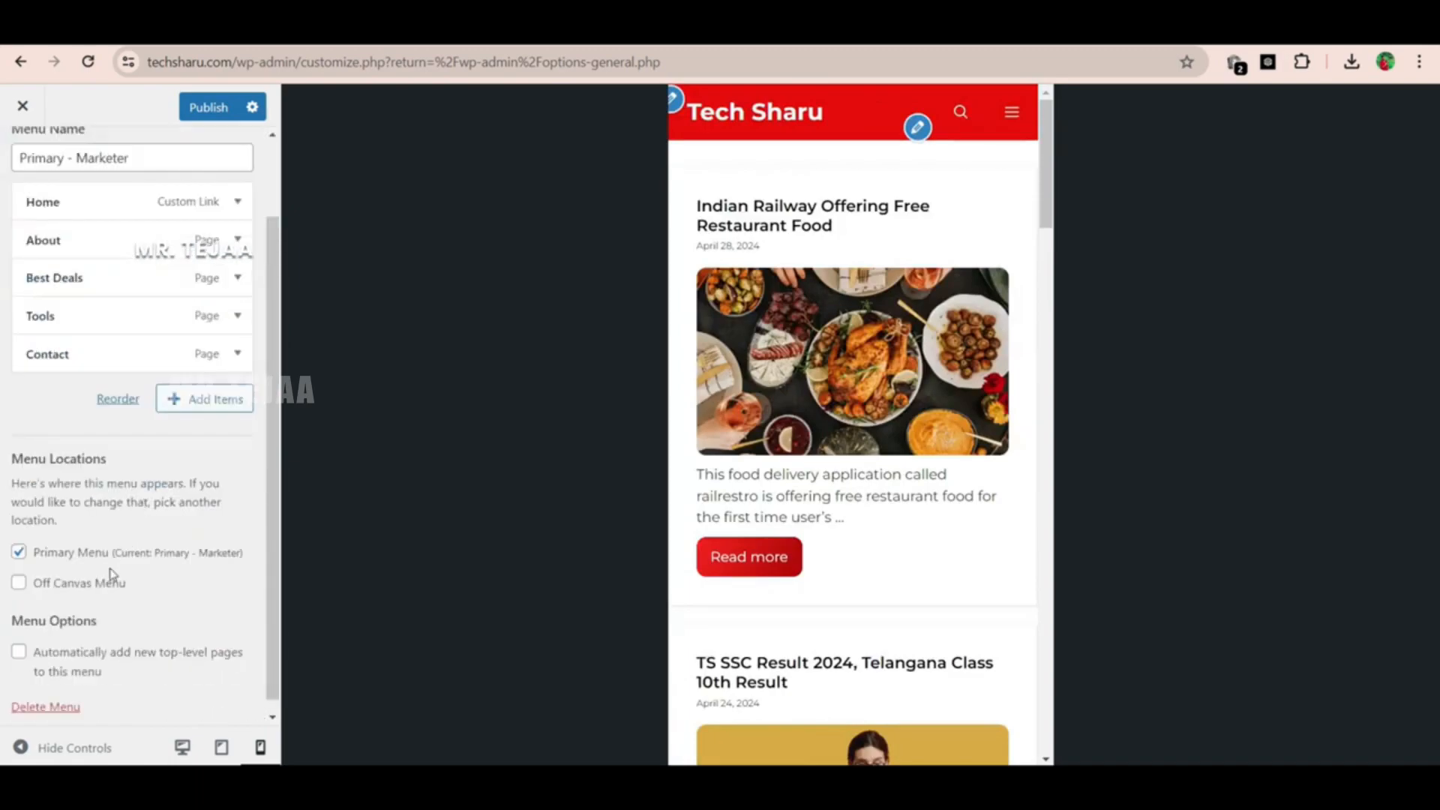
pyautogui.click(19, 583)
pyautogui.click(997, 114)
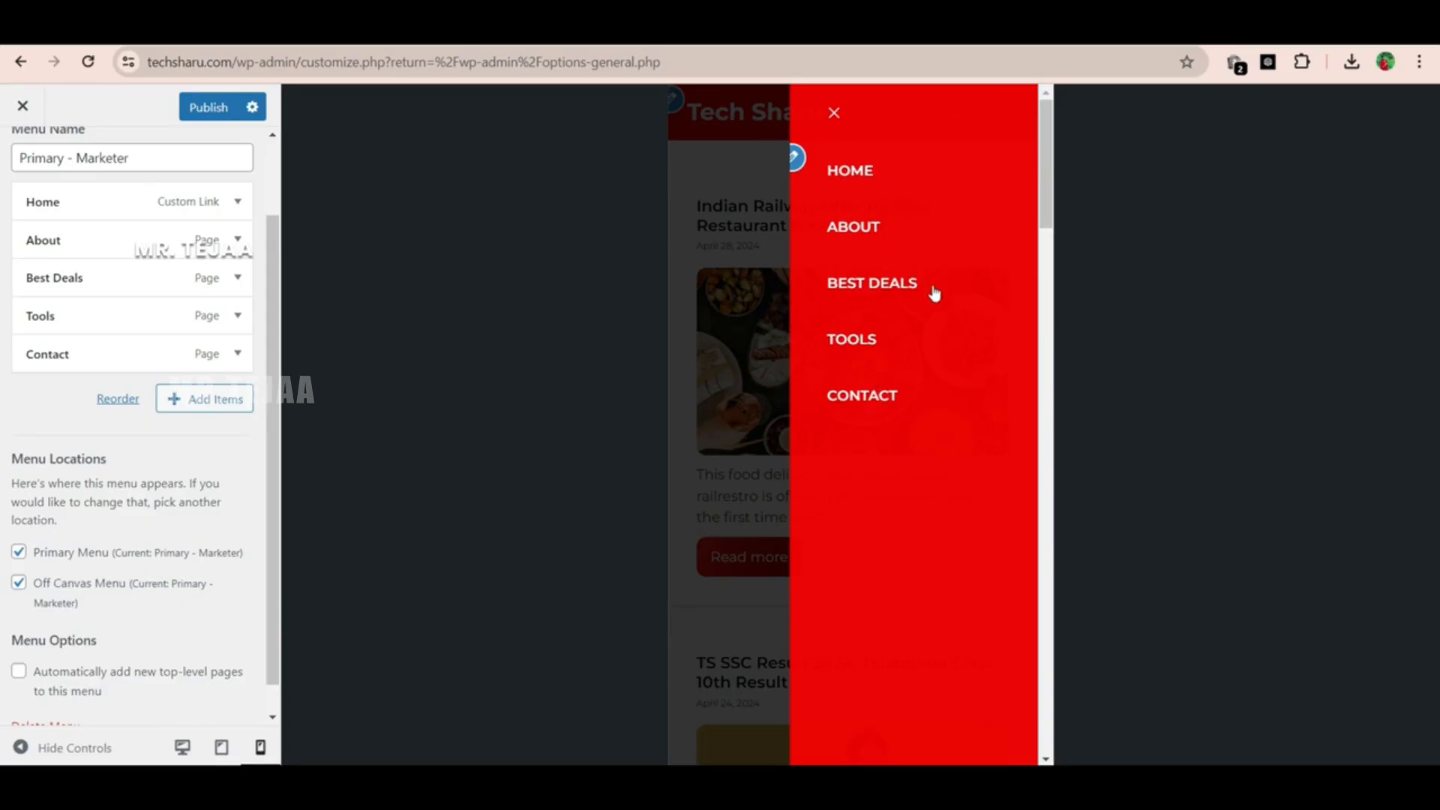
pyautogui.click(834, 109)
pyautogui.scroll(1, 268, 431)
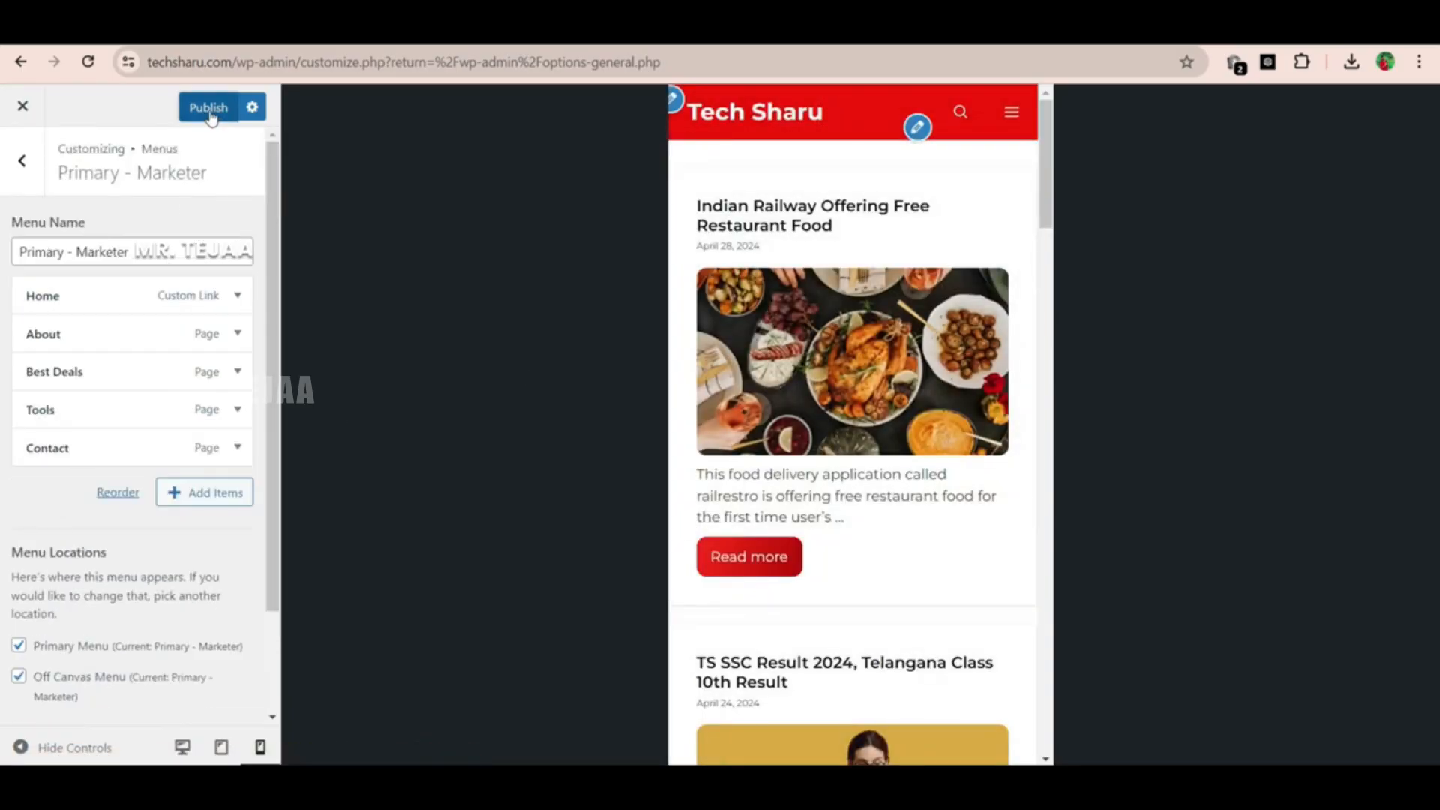
pyautogui.click(210, 111)
# Examine the homepage and the Indian Railway Offering Free Restaurant Food post in the desktop preview
pyautogui.click(183, 746)
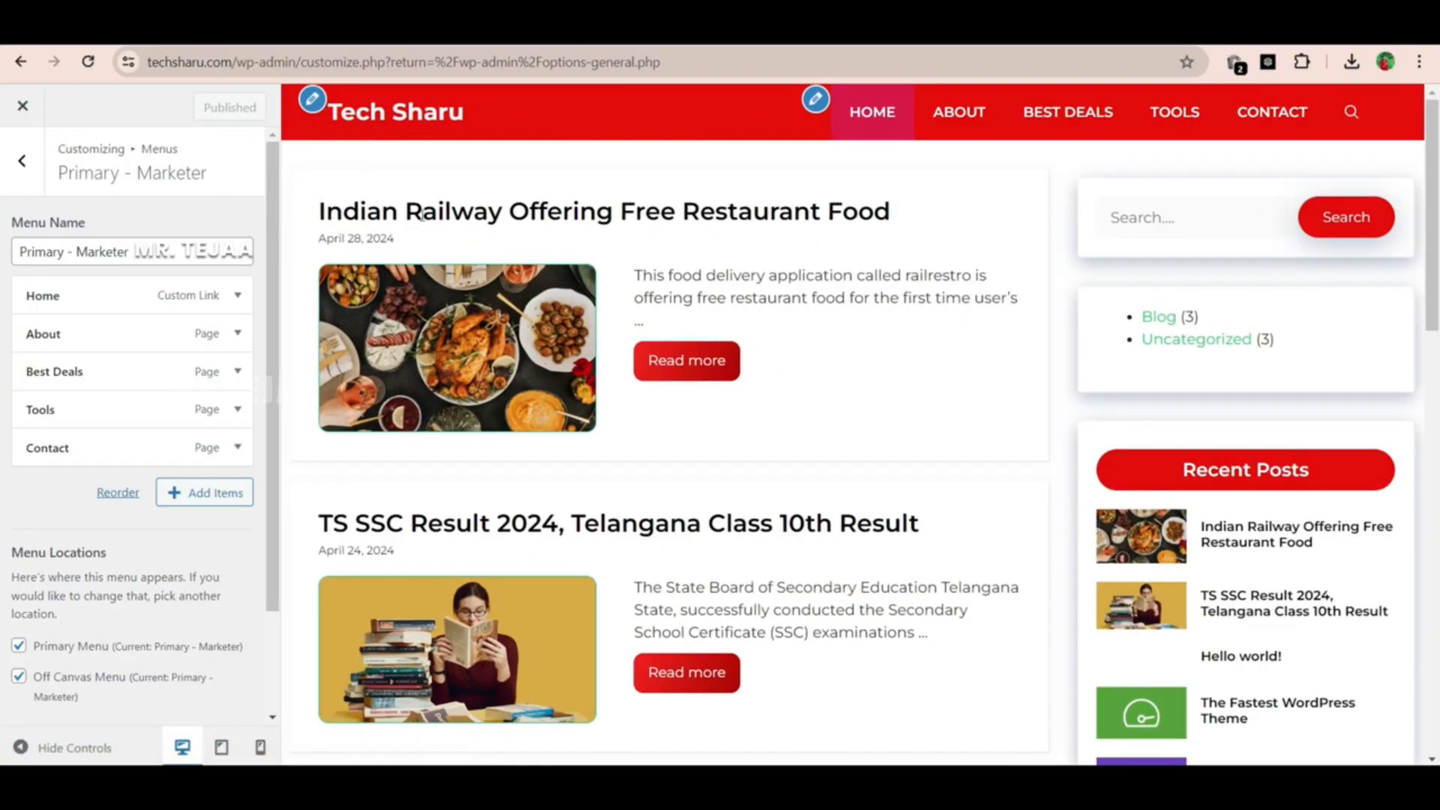
pyautogui.scroll(-12, 778, 322)
pyautogui.scroll(12, 765, 375)
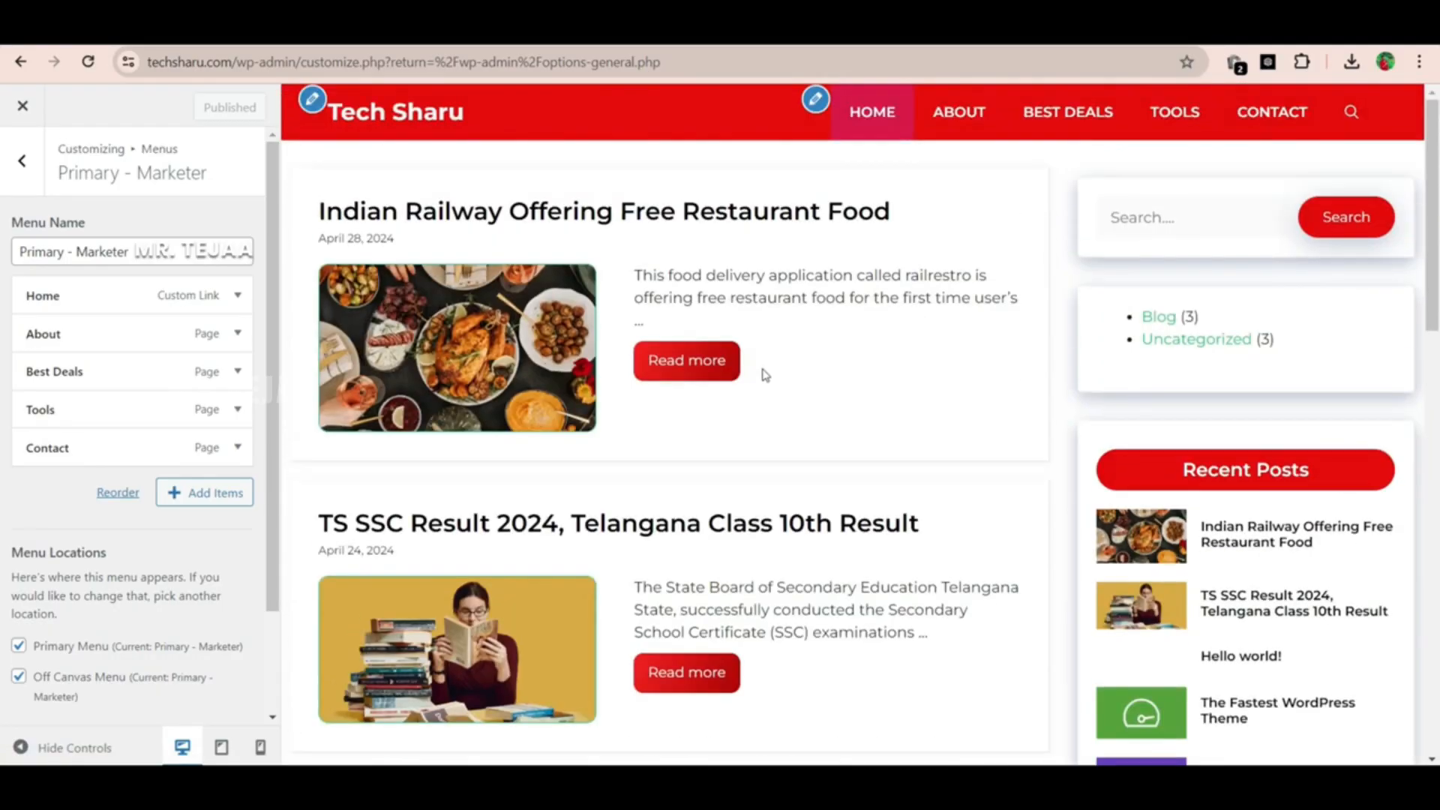
pyautogui.click(722, 366)
pyautogui.scroll(-2, 706, 372)
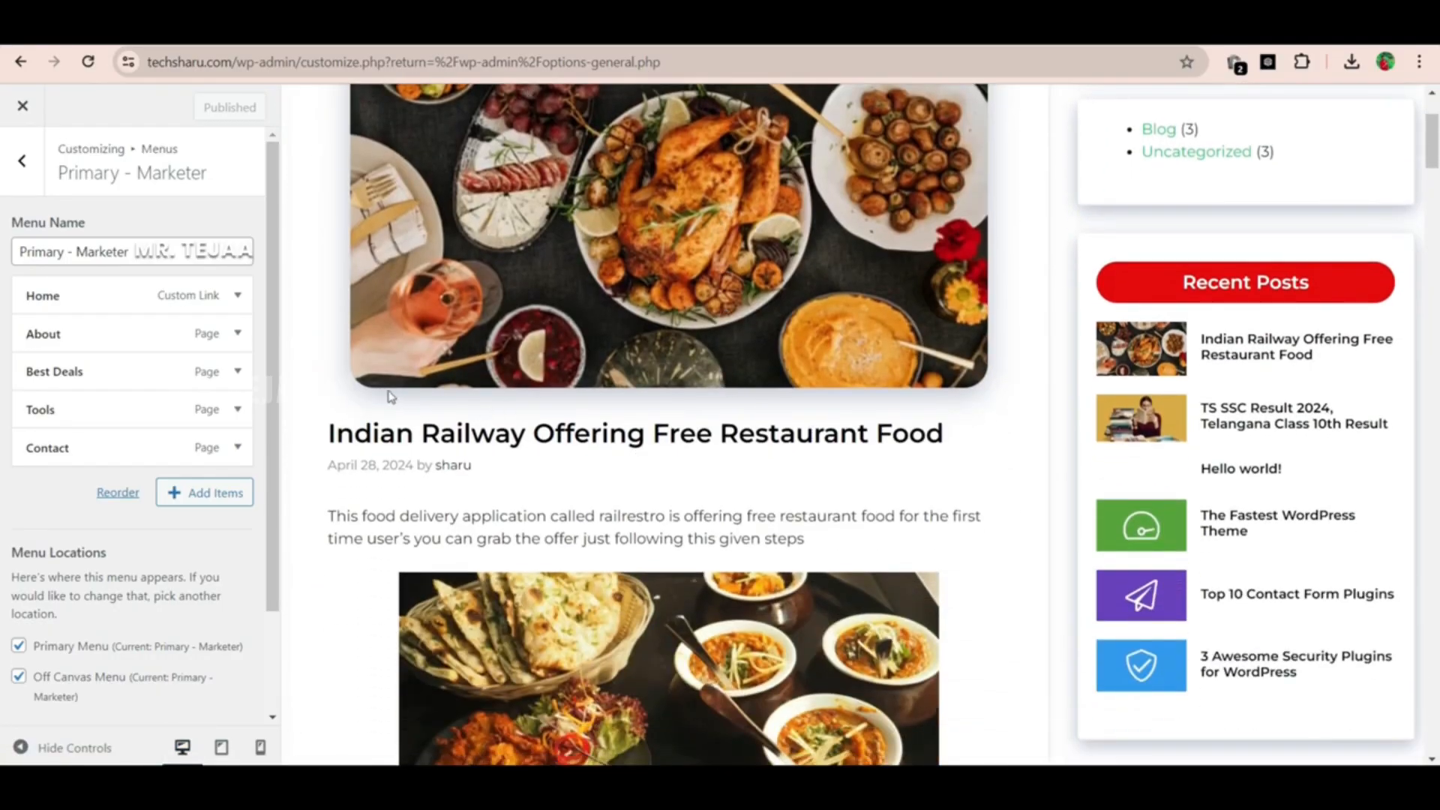
pyautogui.scroll(-3, 853, 409)
pyautogui.scroll(6, 937, 360)
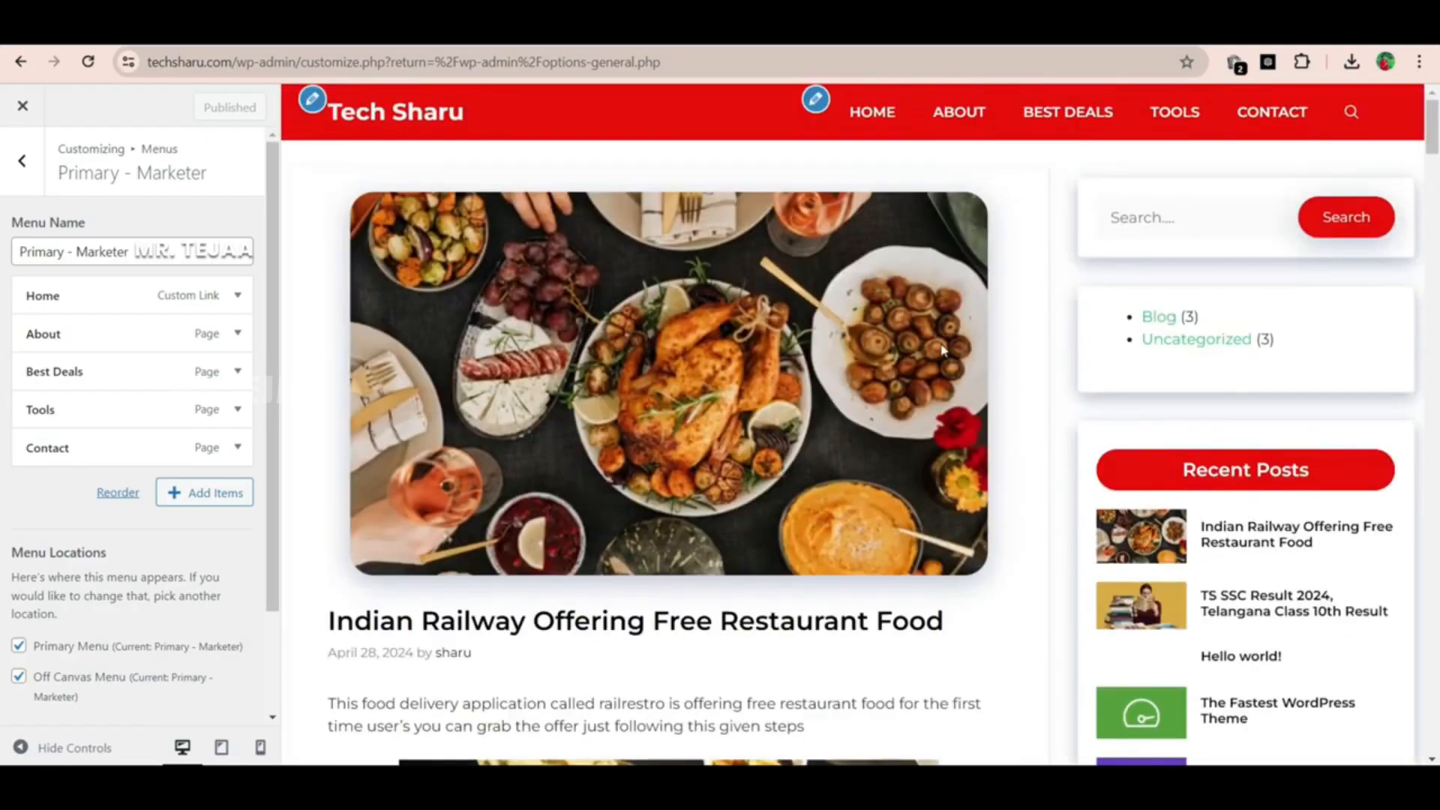
pyautogui.scroll(-15, 788, 338)
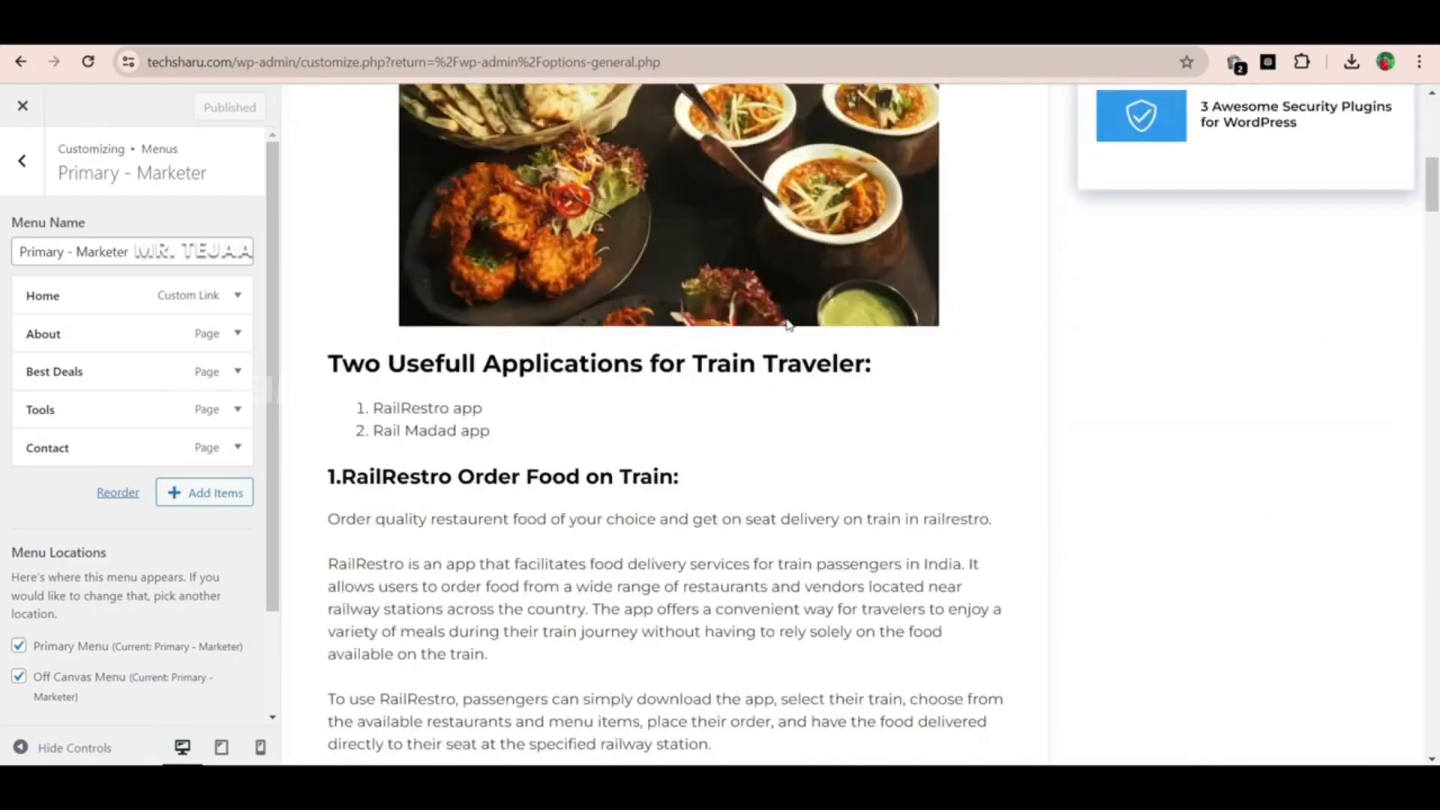
pyautogui.scroll(15, 813, 454)
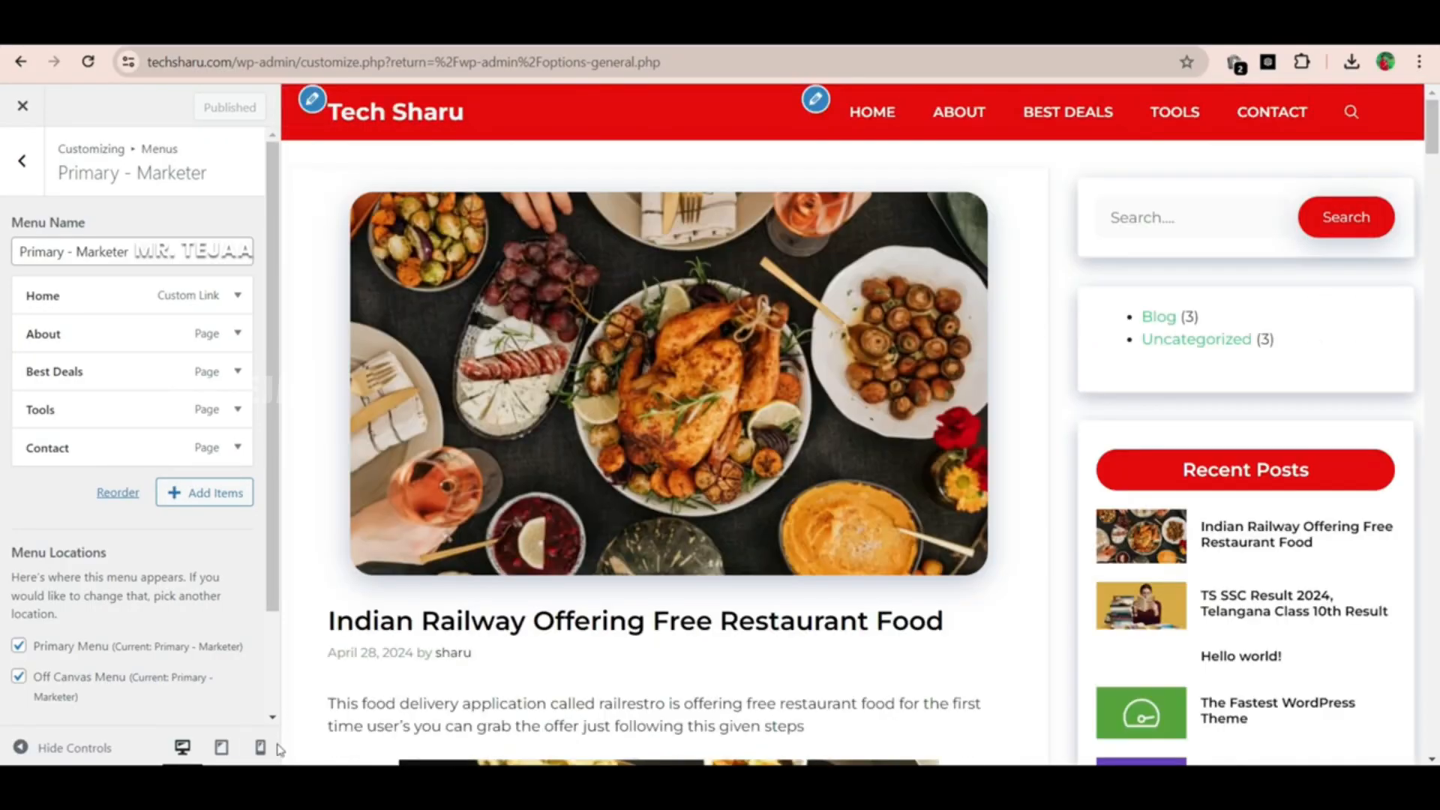
# Examine the Indian Railway post in the mobile preview, and return to the homepage to review its post list
pyautogui.click(261, 747)
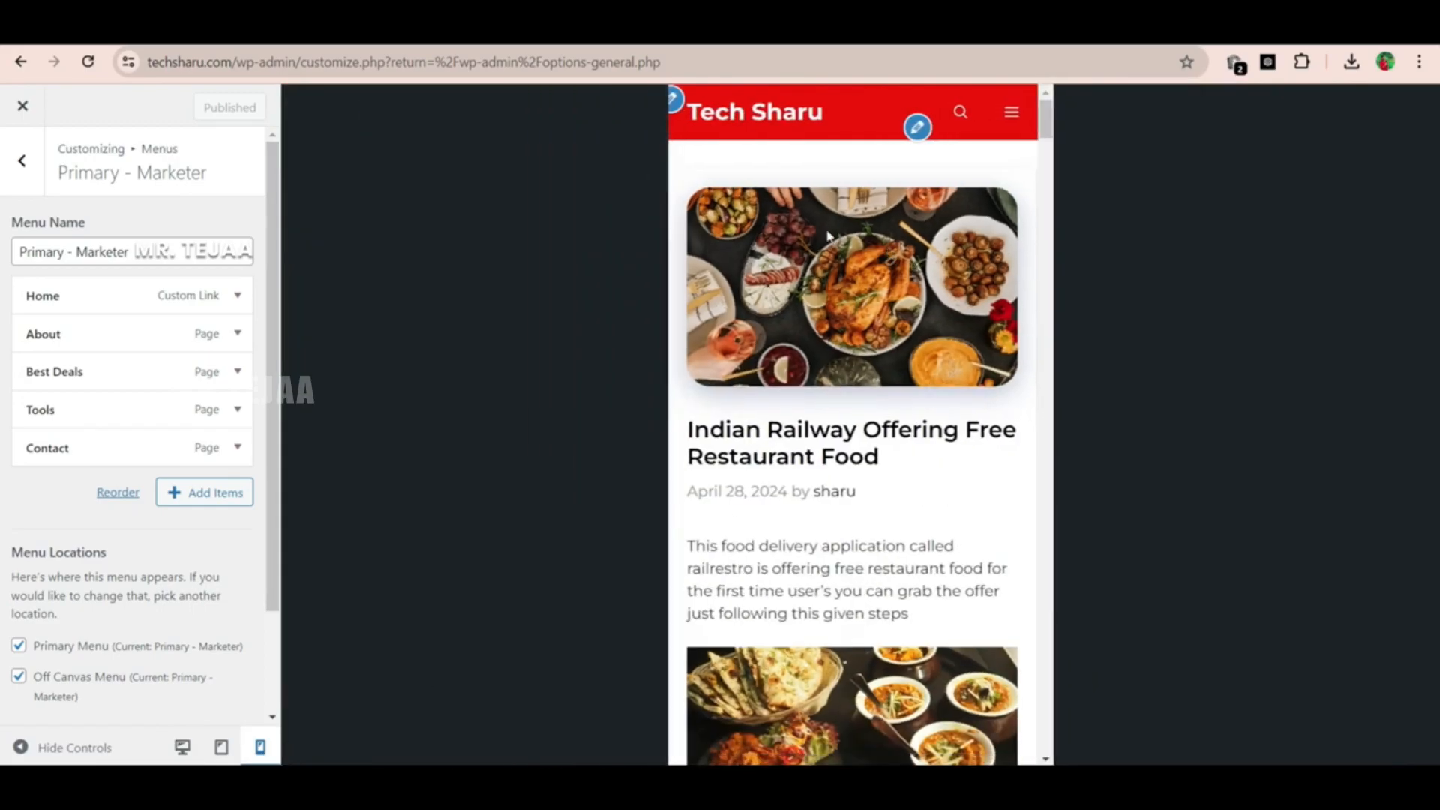
pyautogui.scroll(-14, 876, 310)
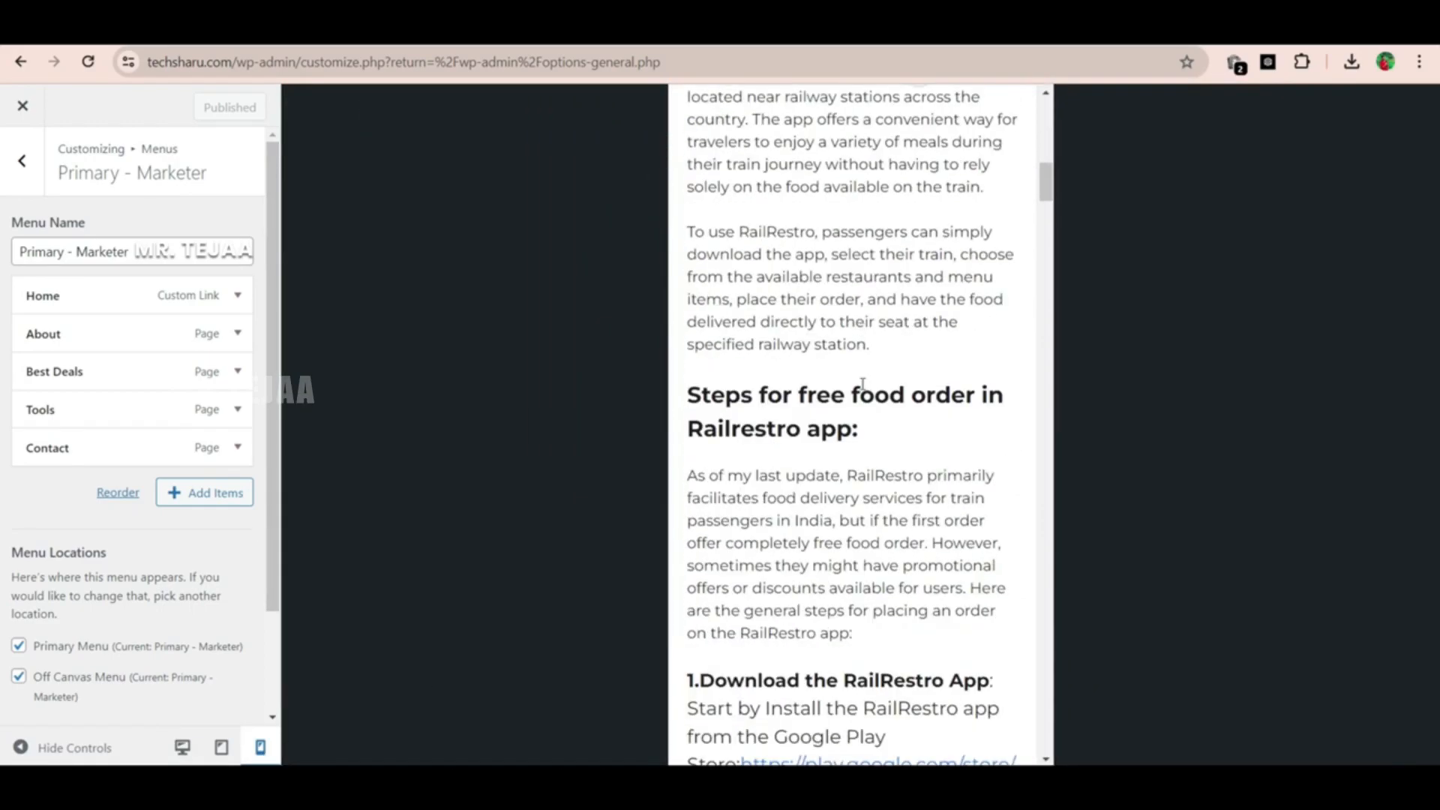
pyautogui.scroll(-10, 872, 357)
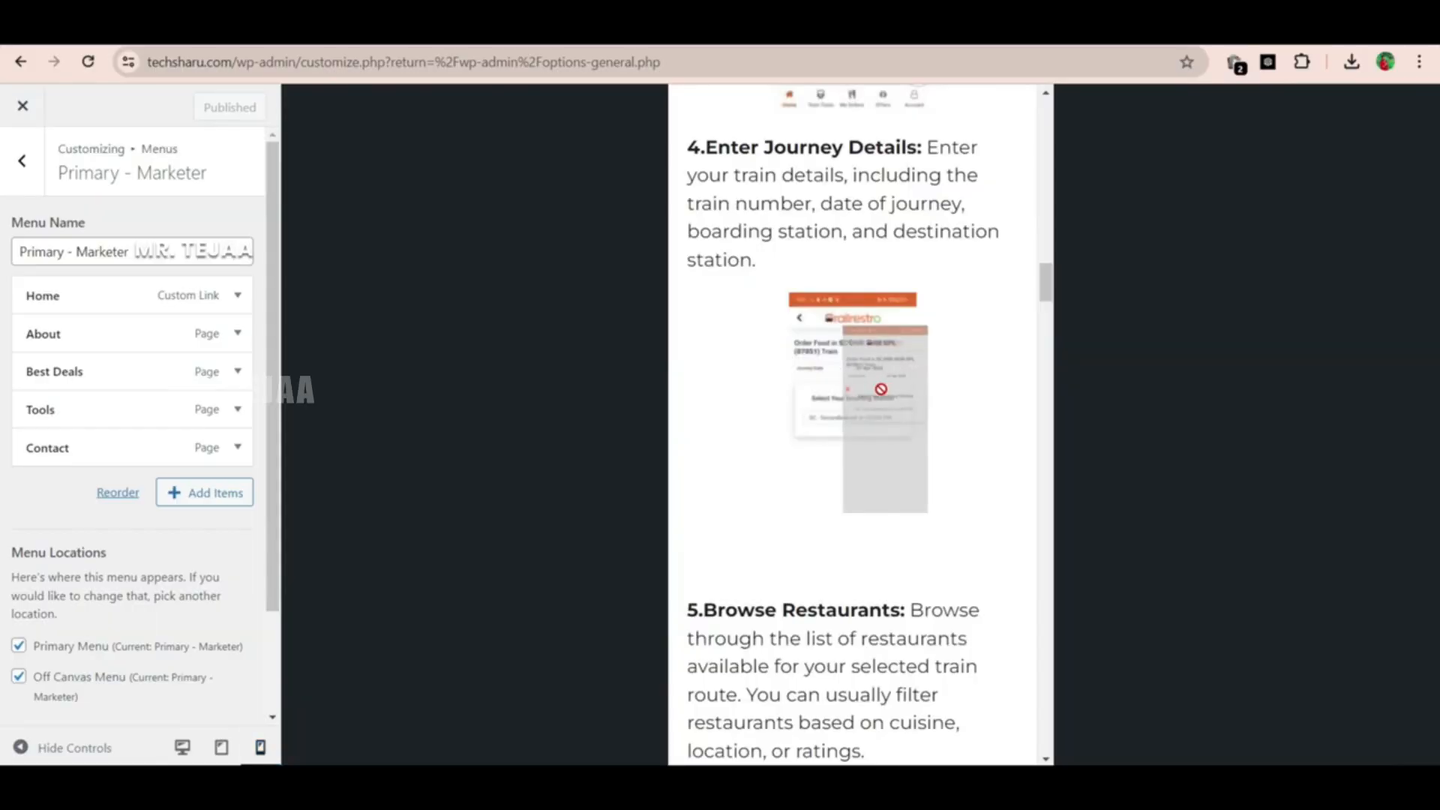
pyautogui.scroll(20, 861, 387)
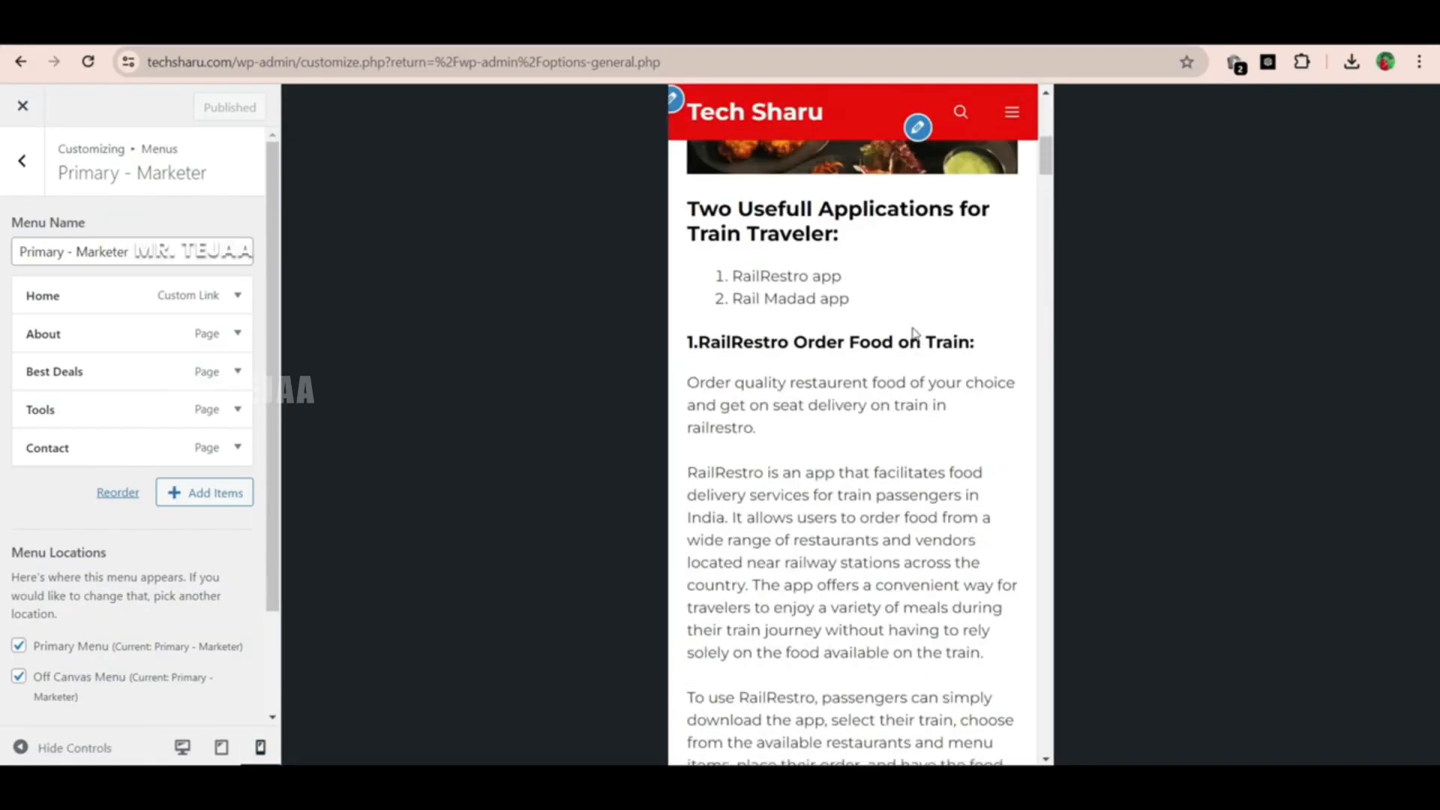
pyautogui.click(780, 116)
pyautogui.scroll(-10, 848, 277)
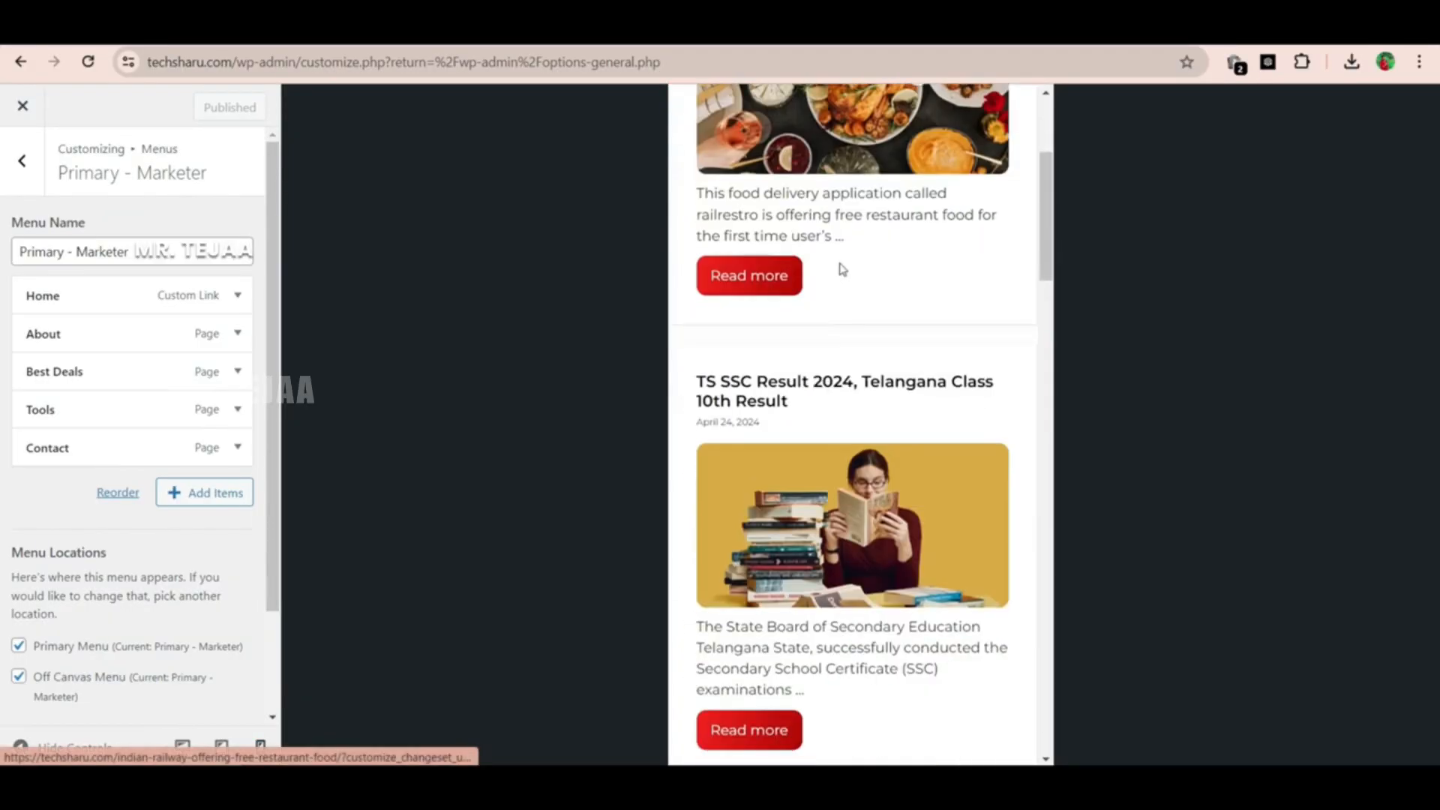
# Review the homepage's remaining posts, Recent Posts section and footer in the mobile preview
pyautogui.scroll(-15, 855, 291)
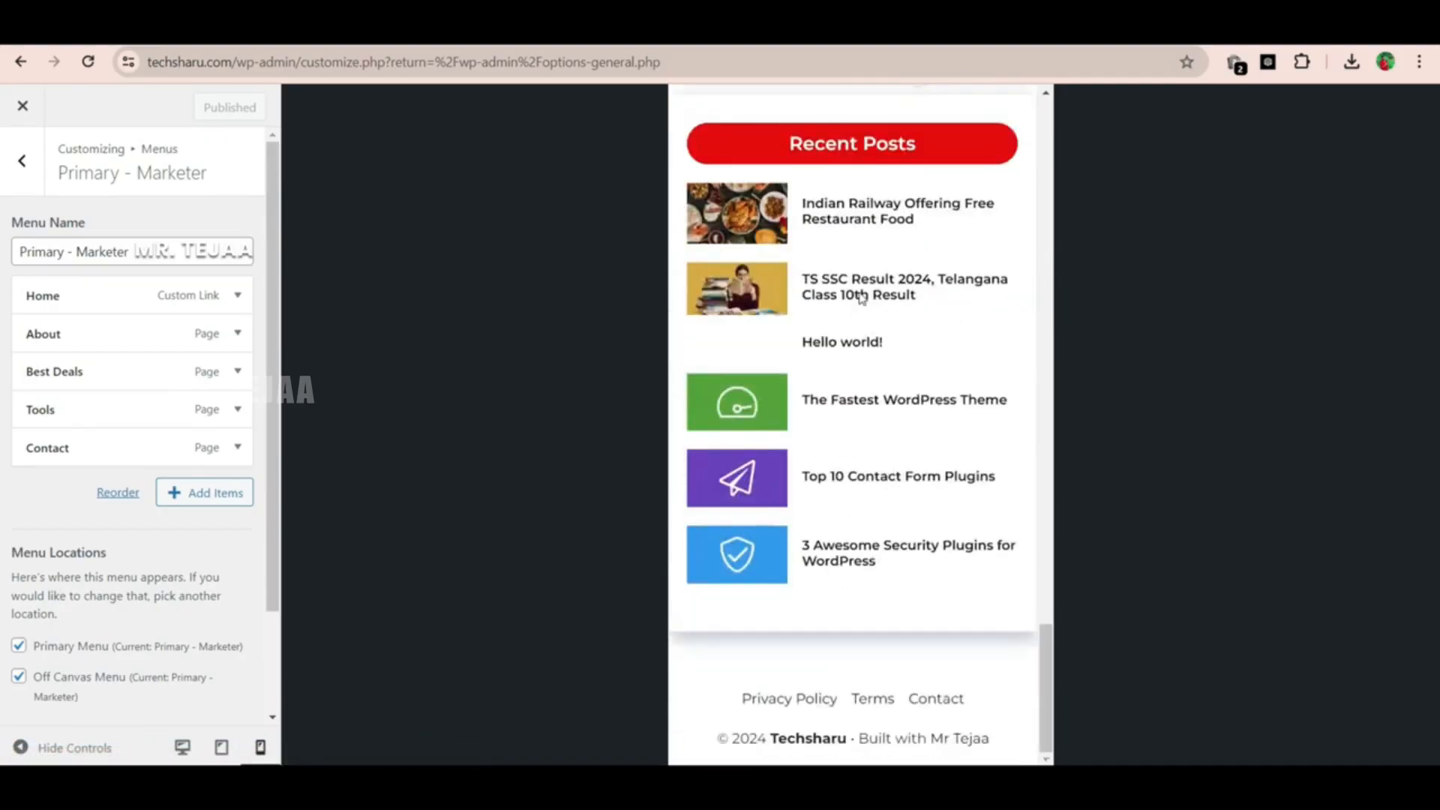
pyautogui.scroll(15, 900, 472)
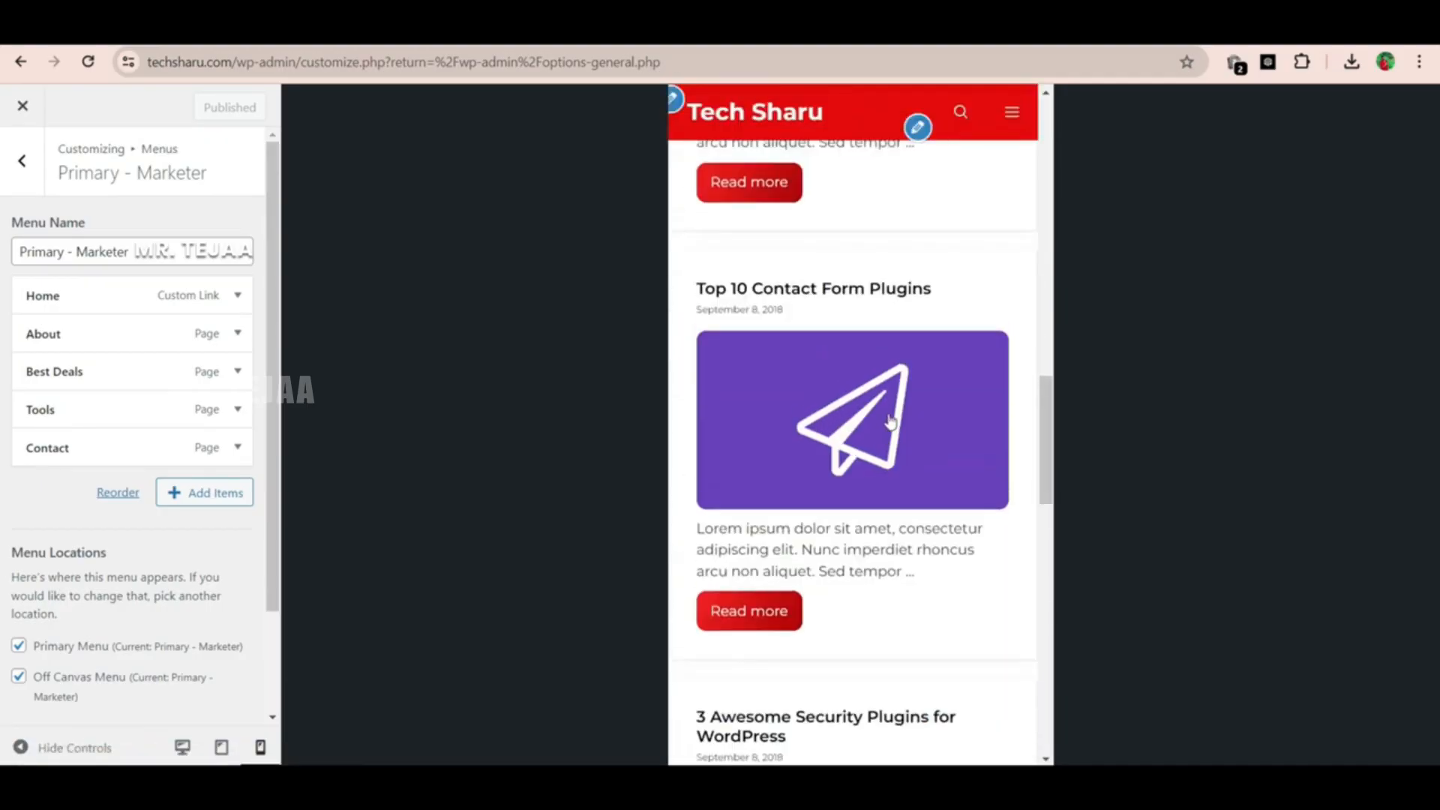
pyautogui.scroll(4, 889, 390)
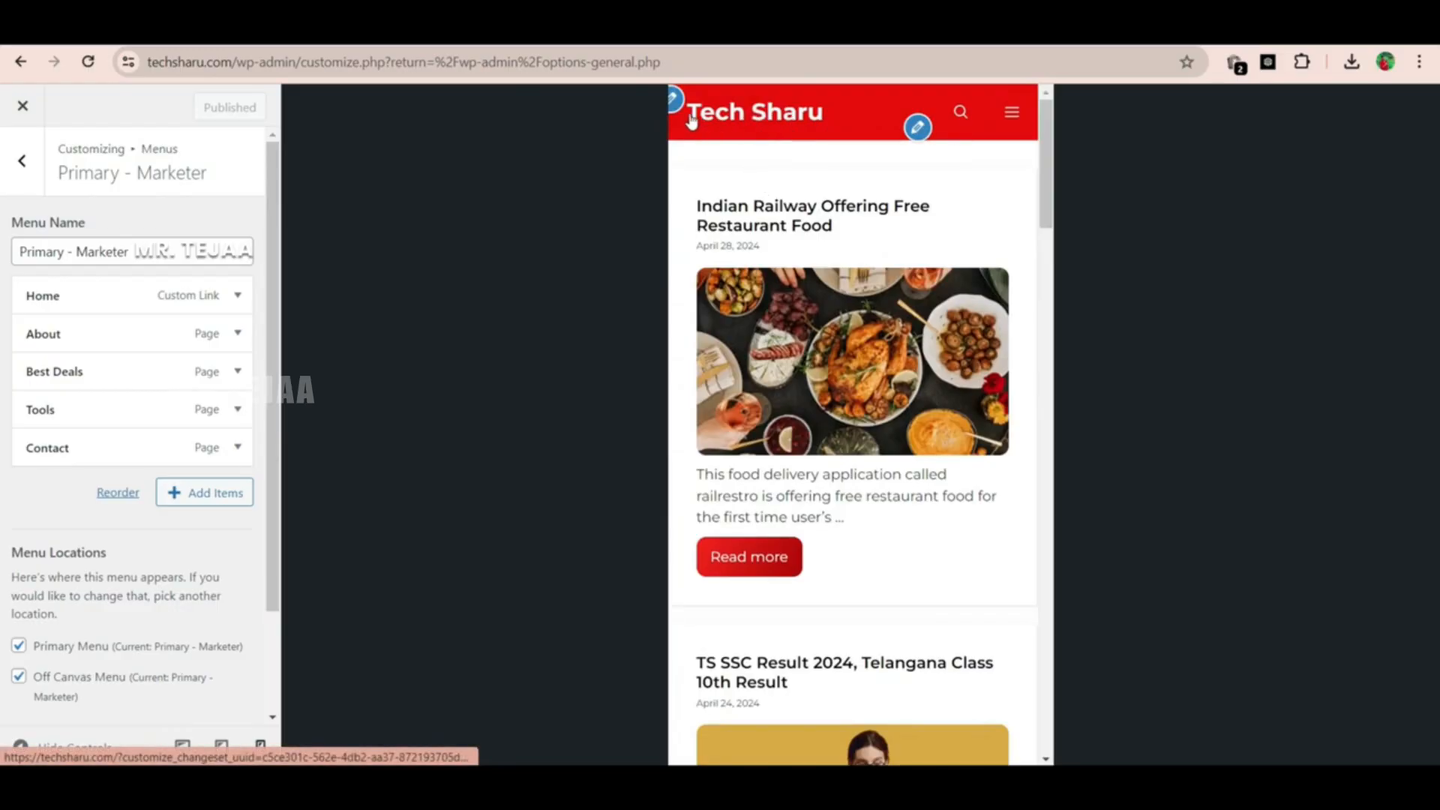
# Try hiding the site title in the Site Identity settings, and show it again
pyautogui.click(22, 161)
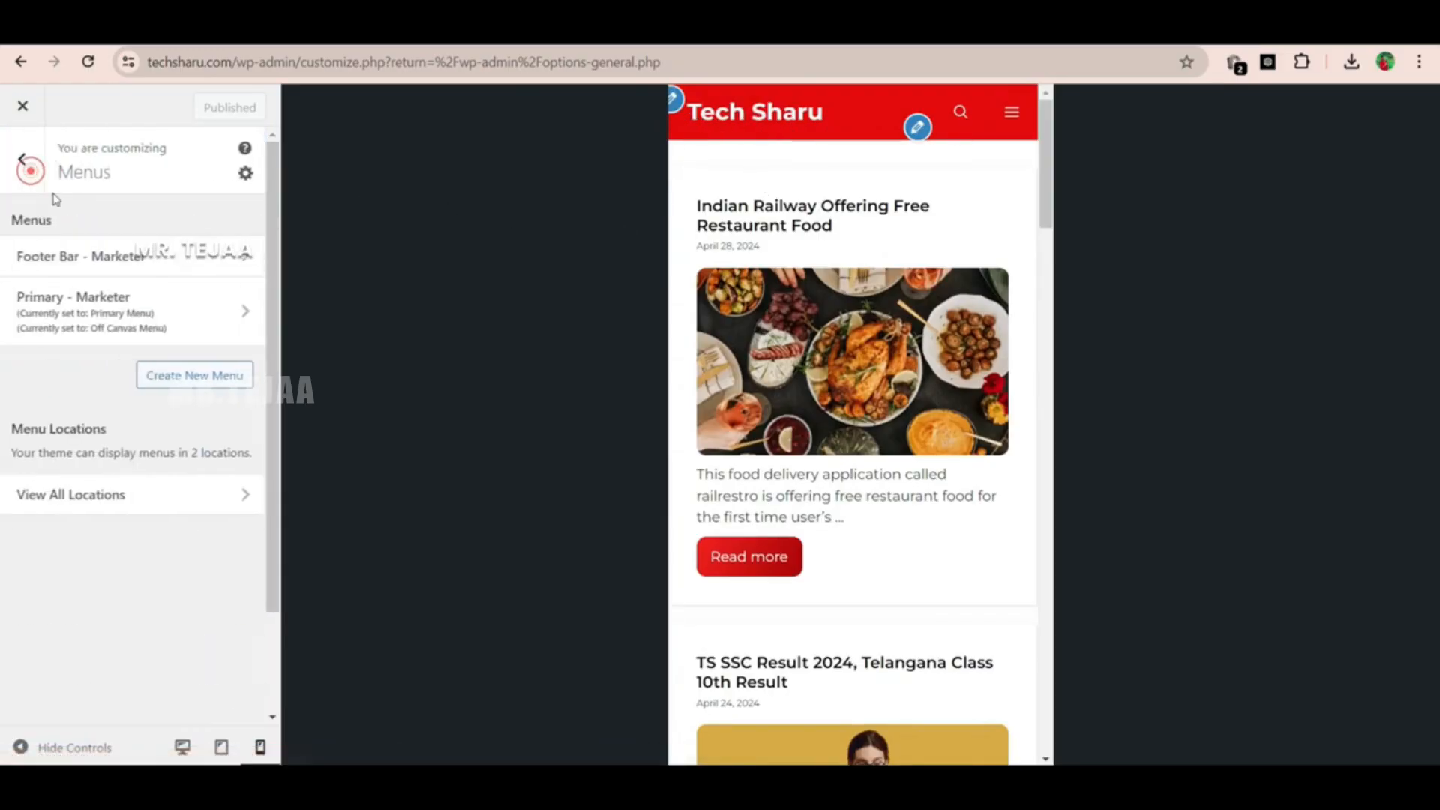
pyautogui.click(23, 161)
pyautogui.click(109, 328)
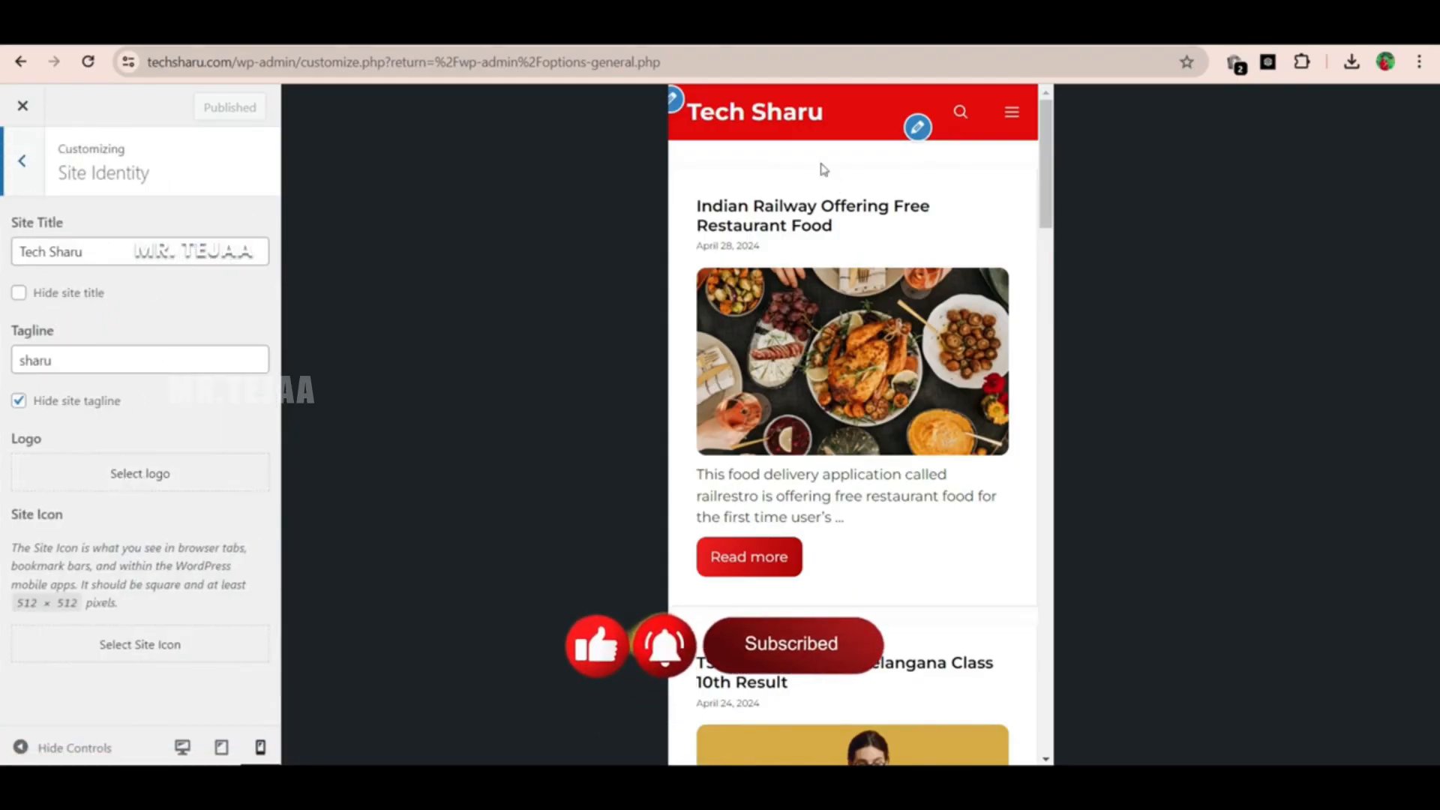
pyautogui.click(33, 296)
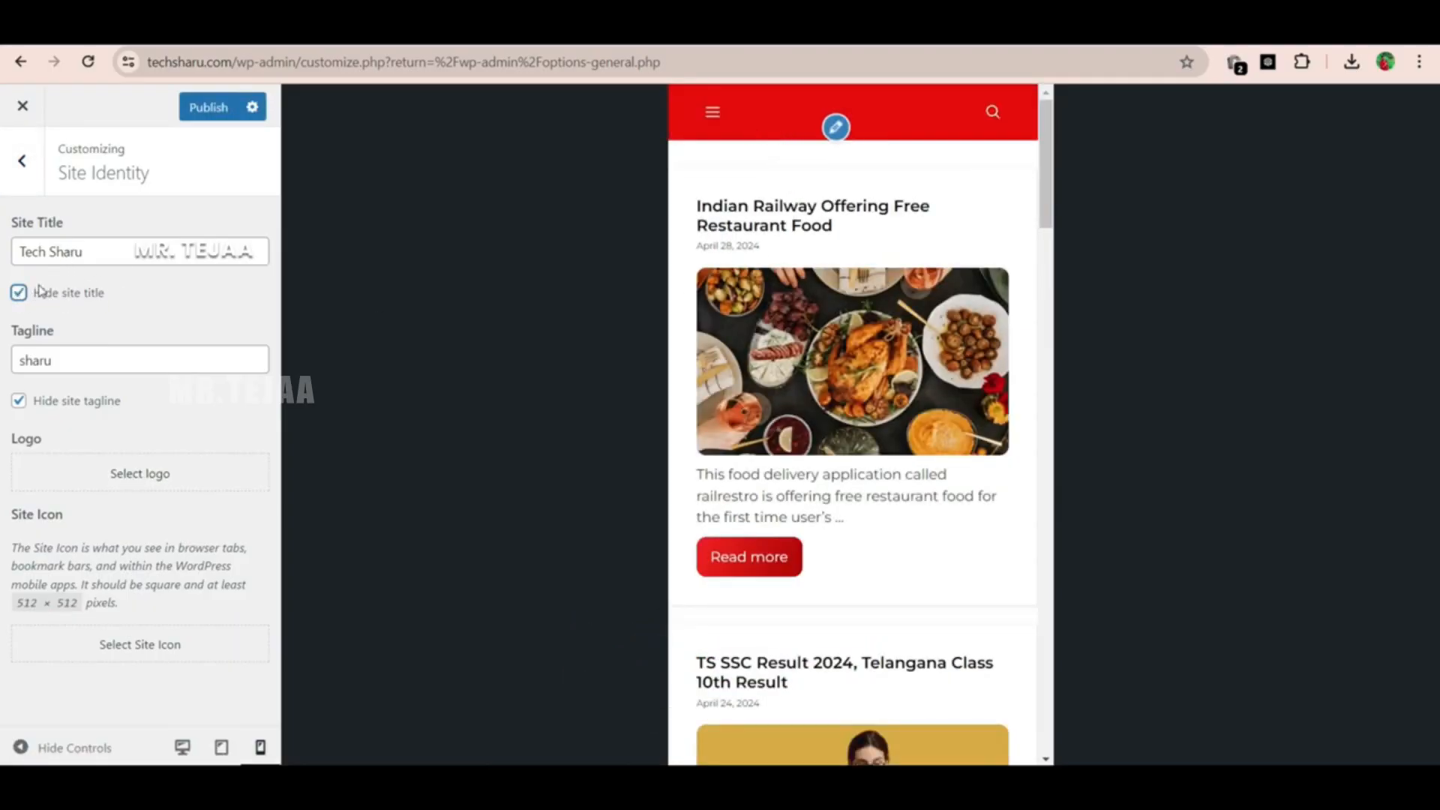
pyautogui.click(19, 297)
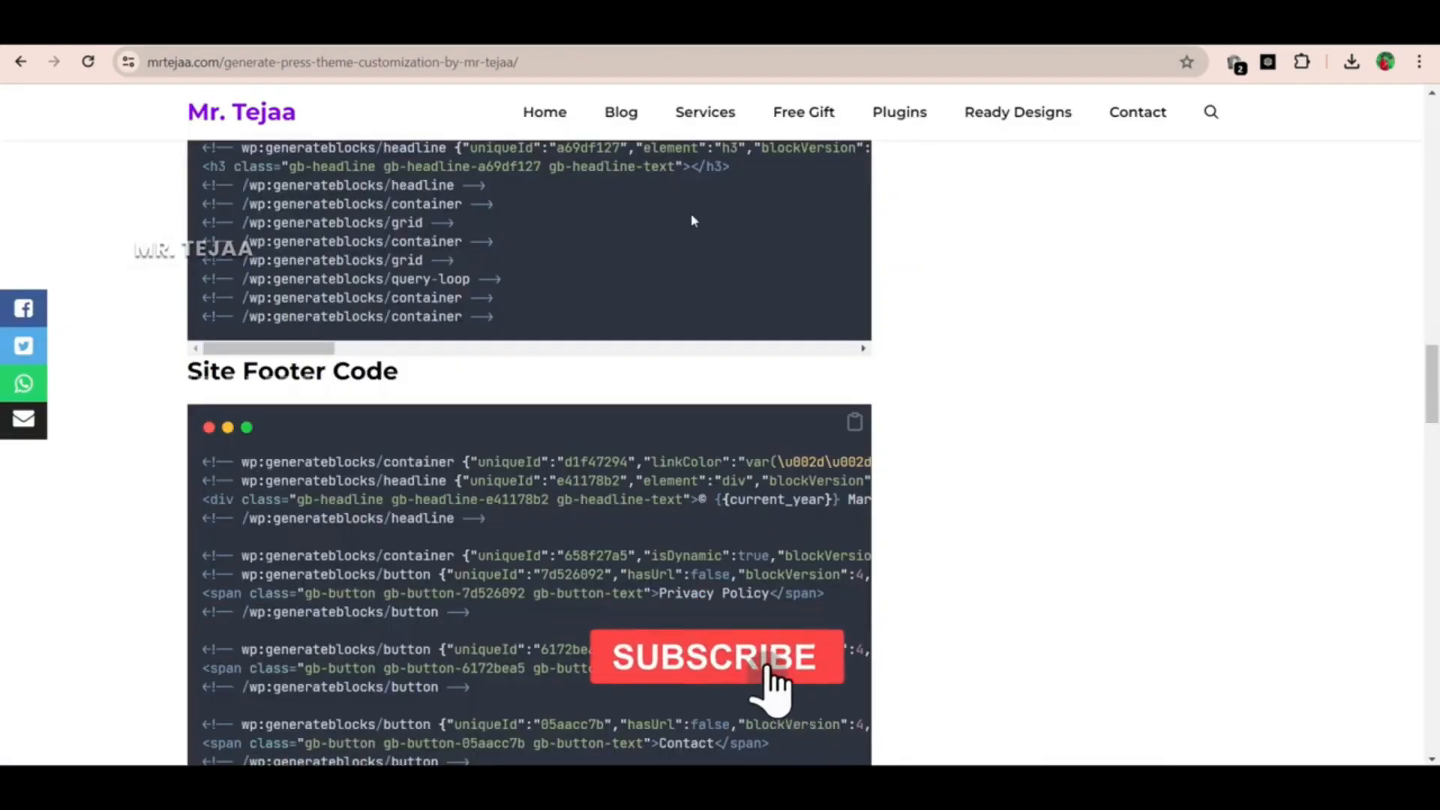
# Go from the GeneratePress customization code page to that website's homepage and examine its Services page
pyautogui.scroll(1, 702, 274)
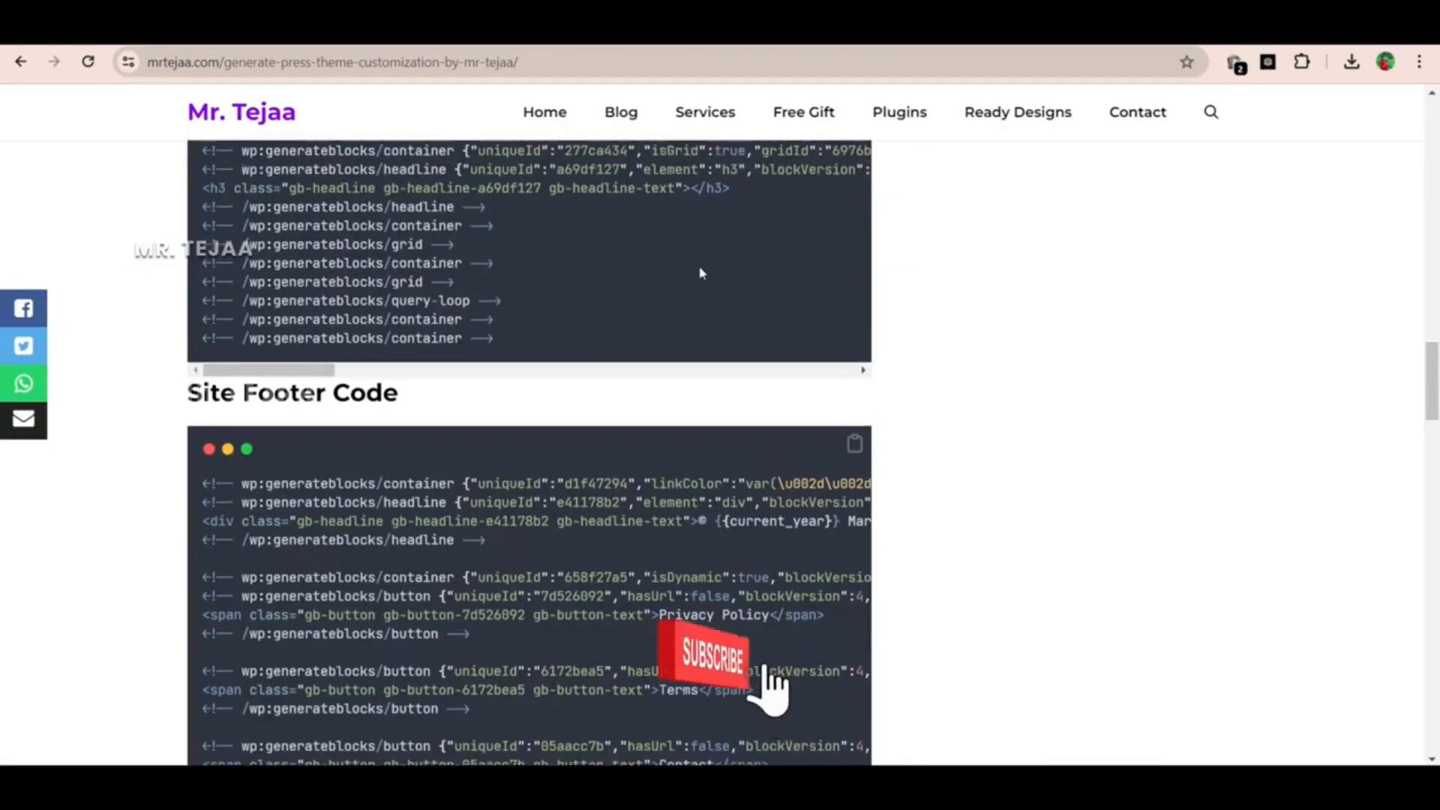
pyautogui.scroll(10, 701, 273)
pyautogui.click(246, 113)
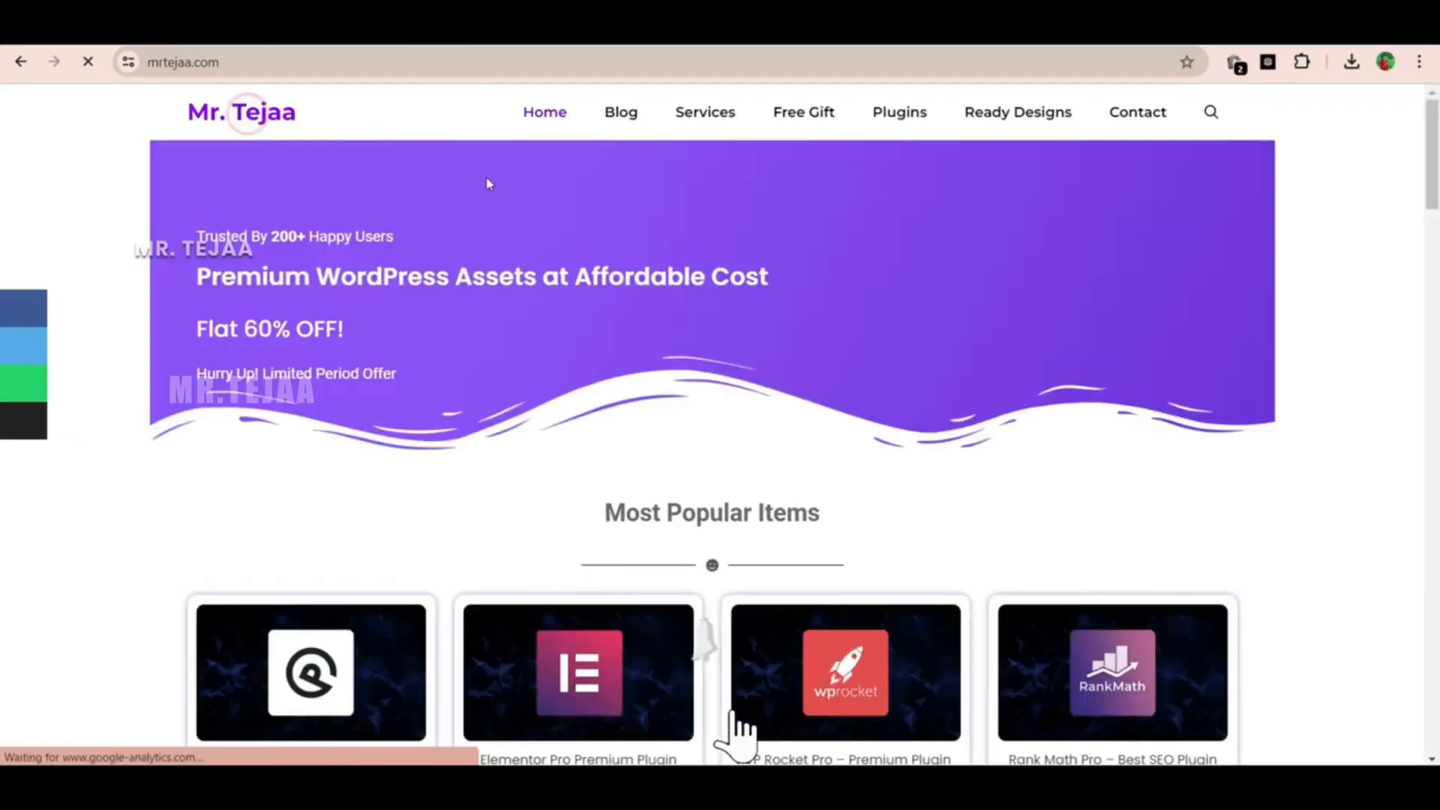
pyautogui.click(713, 114)
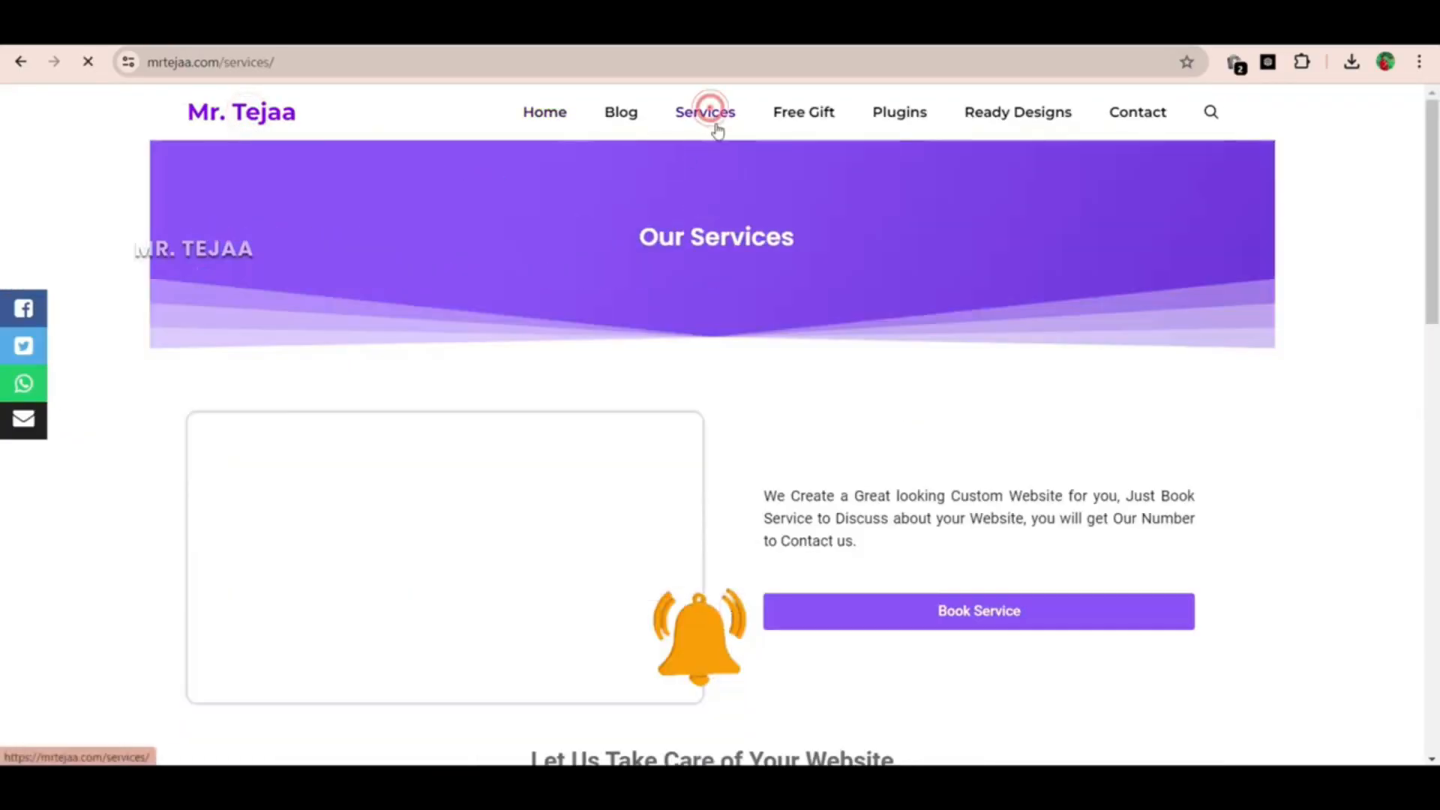
pyautogui.scroll(-8, 527, 334)
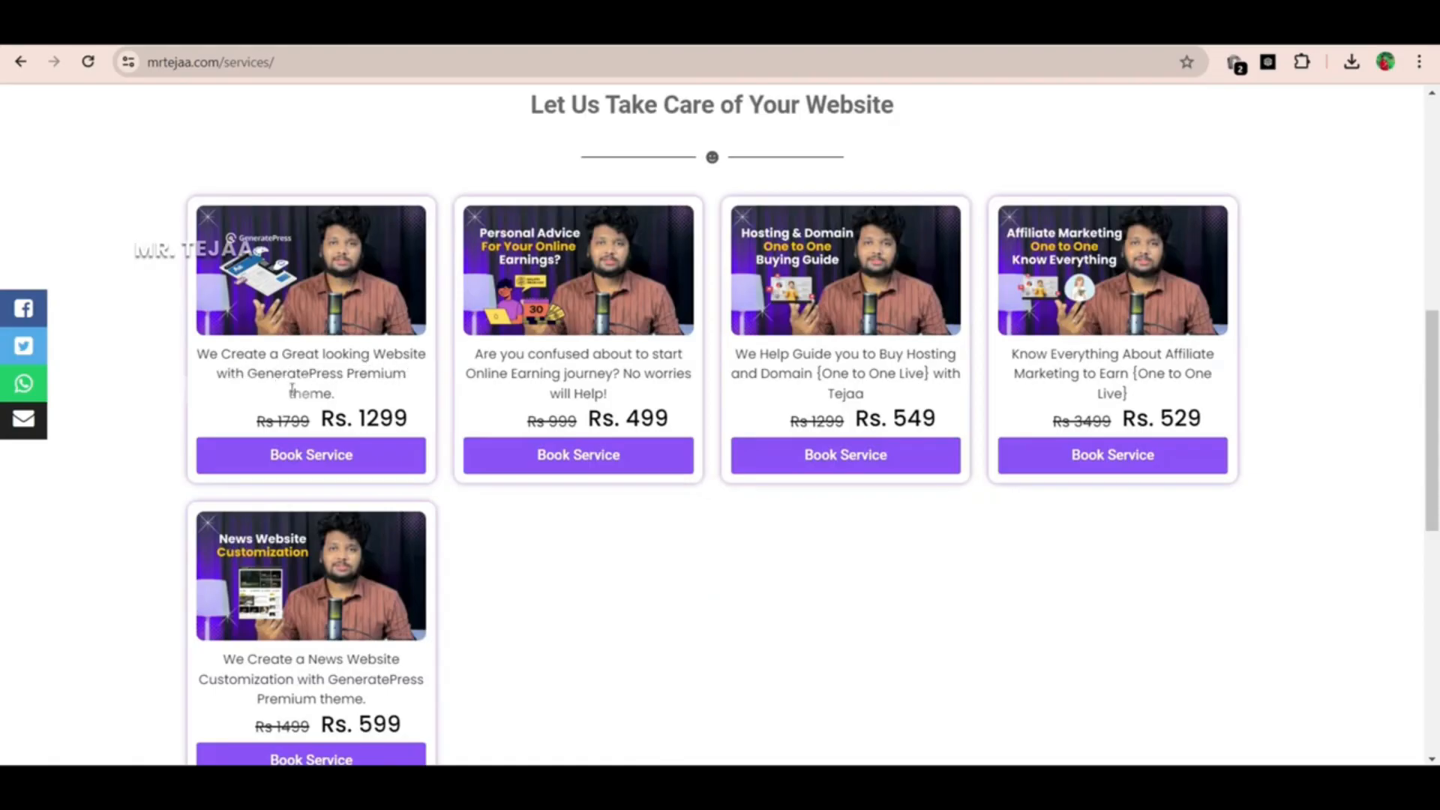
# Open the booking page for the GeneratePress website creation service and examine its time slots and description
pyautogui.click(334, 465)
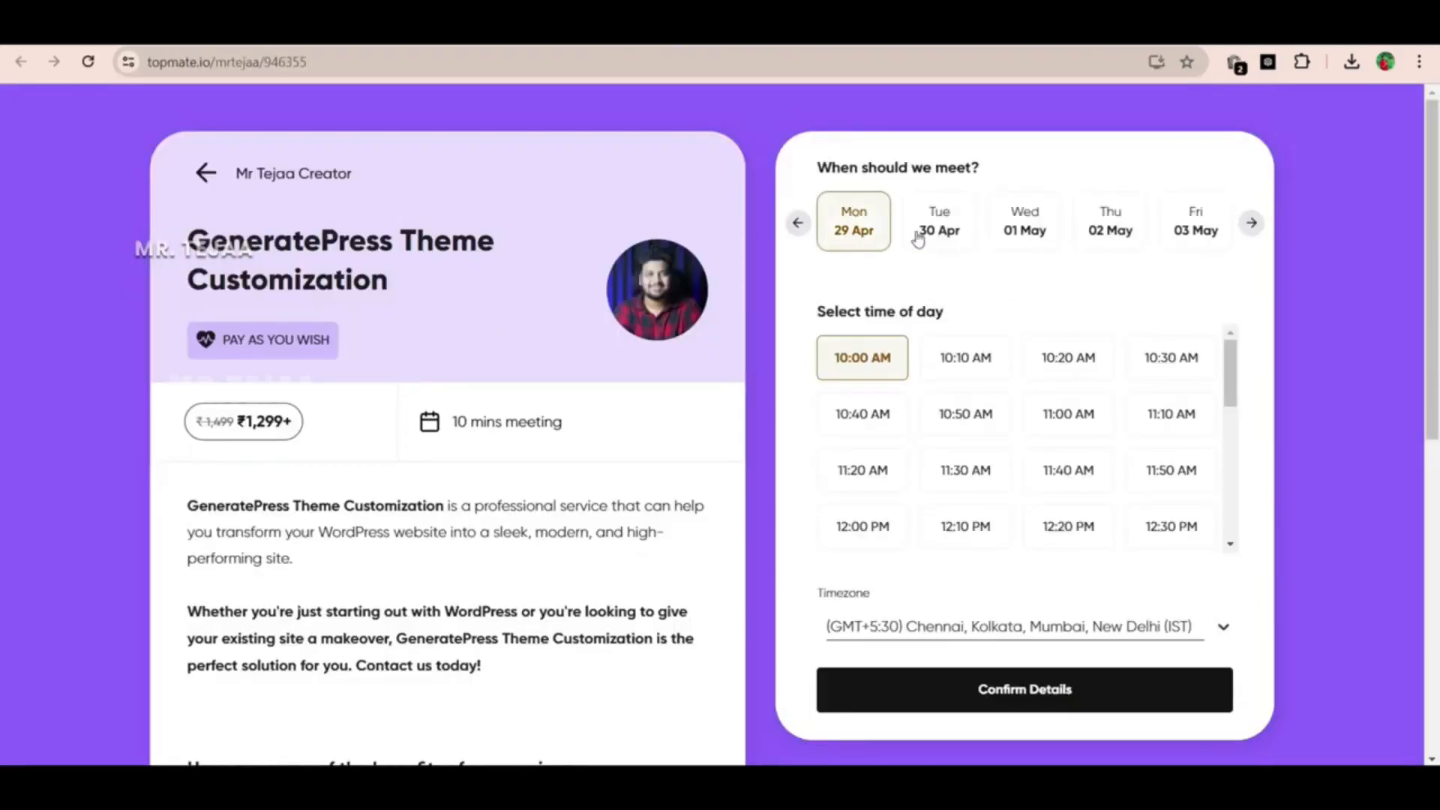
pyautogui.scroll(-2, 974, 393)
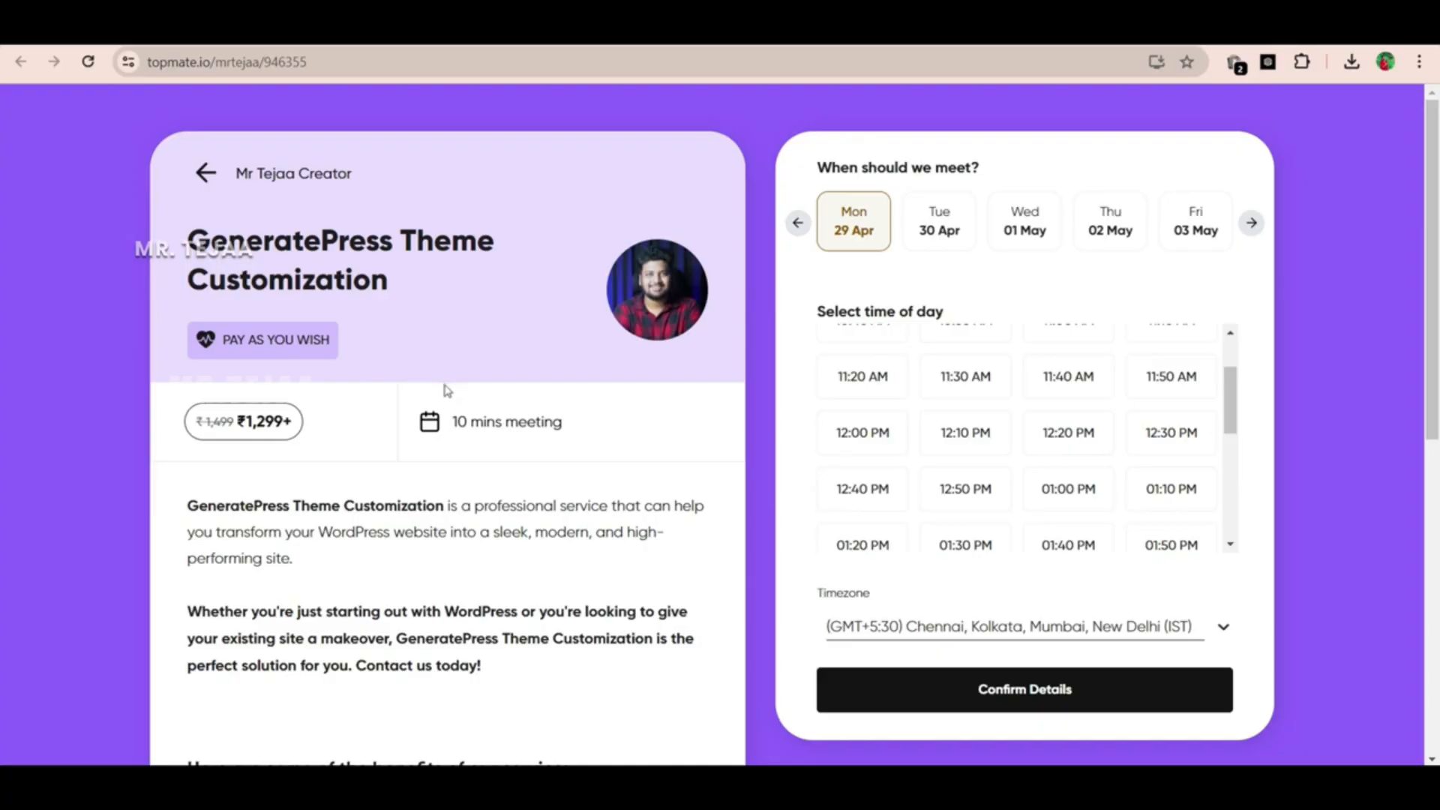
pyautogui.scroll(-2, 465, 398)
pyautogui.scroll(1, 496, 365)
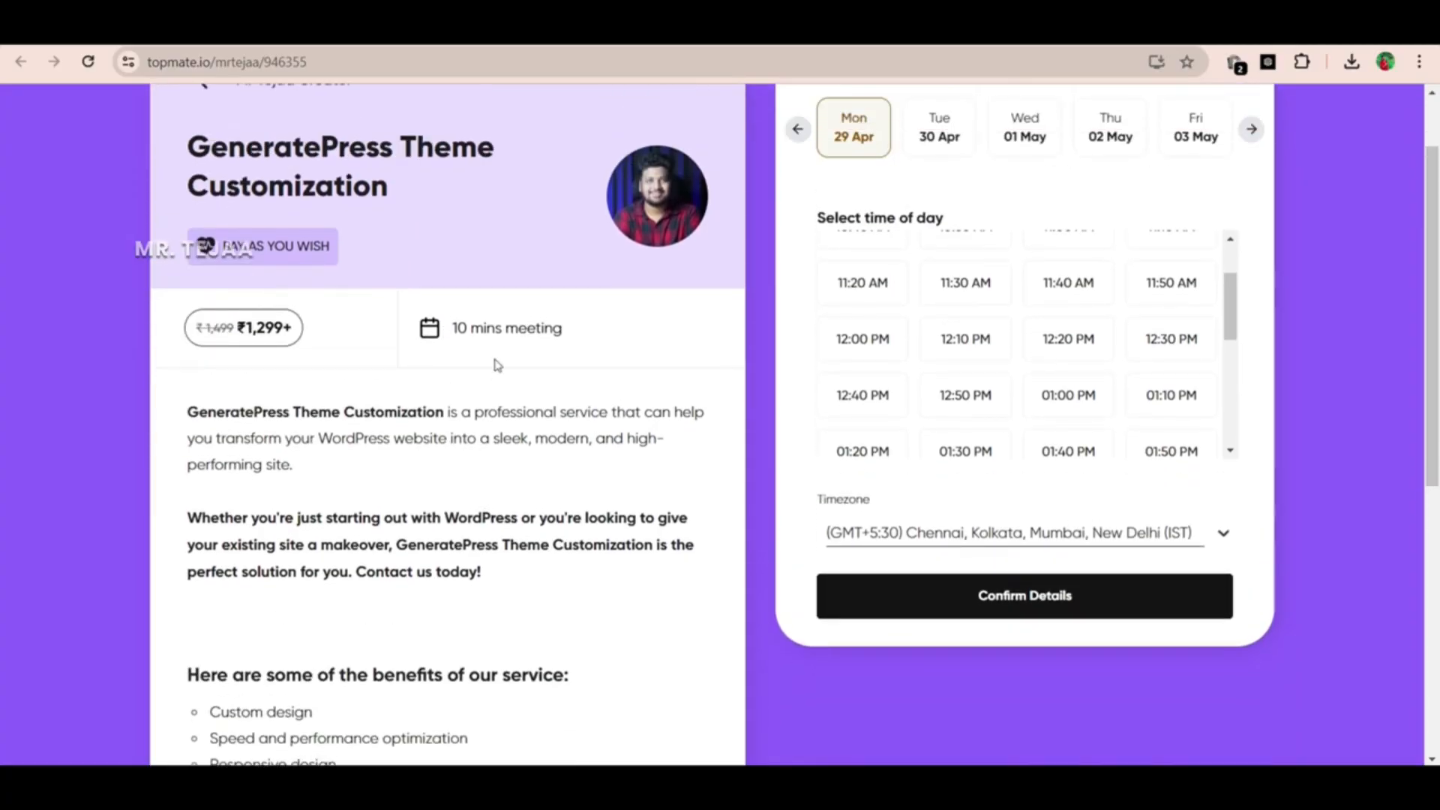